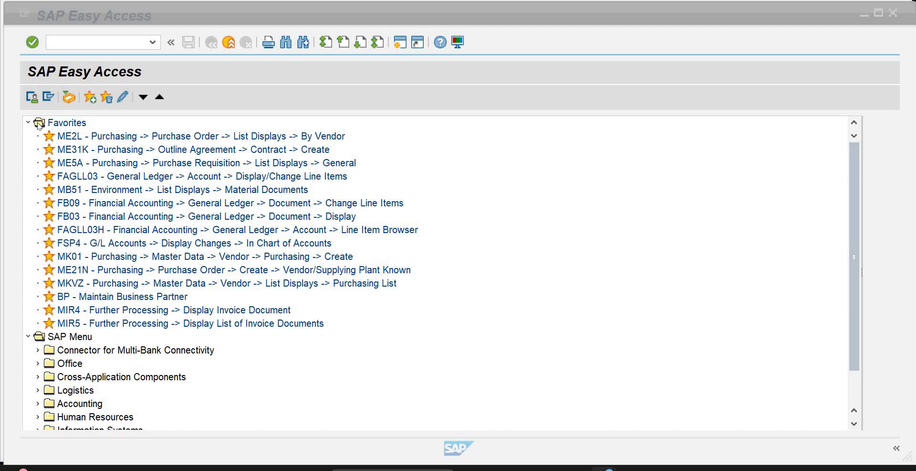
Expand the SAP menu through Accounting, Financial Accounting and General Ledger to show the transactions under Document Entry.
left_click(262, 12)
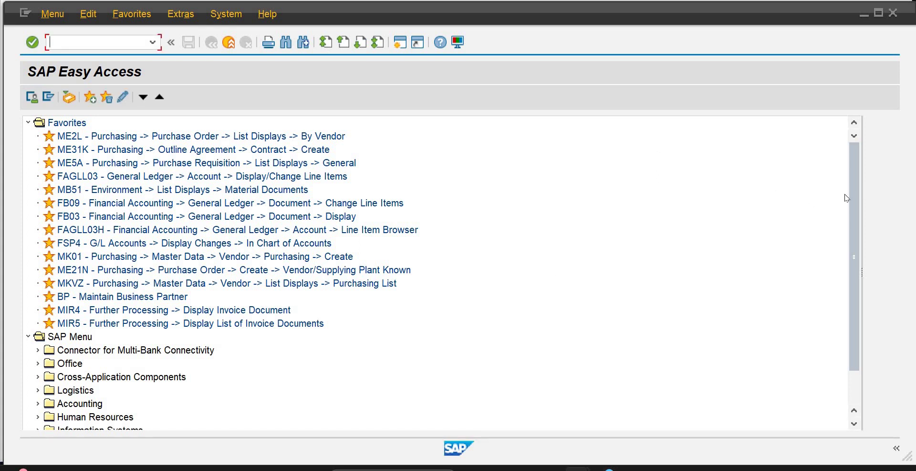
left_click_drag(857, 211, 567, 318)
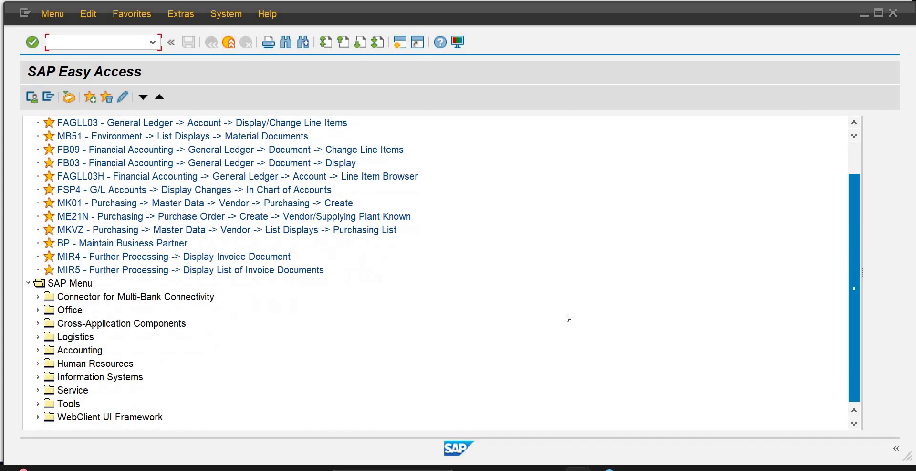
left_click(9, 13)
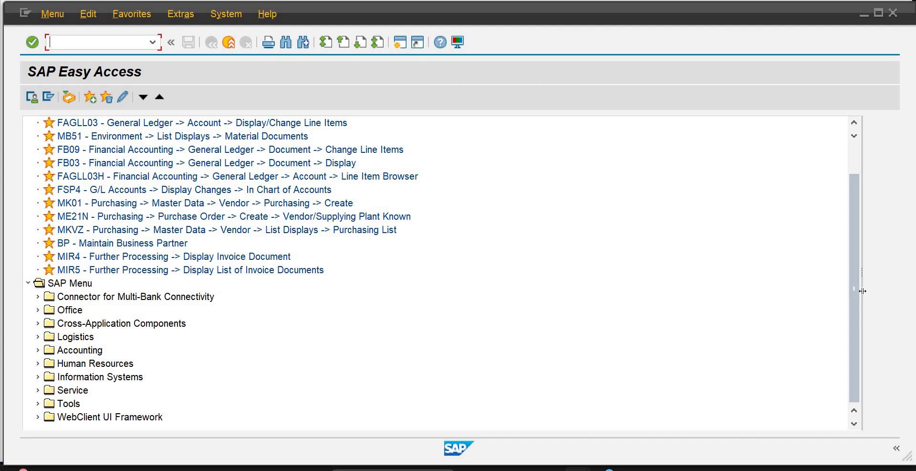
left_click(38, 352)
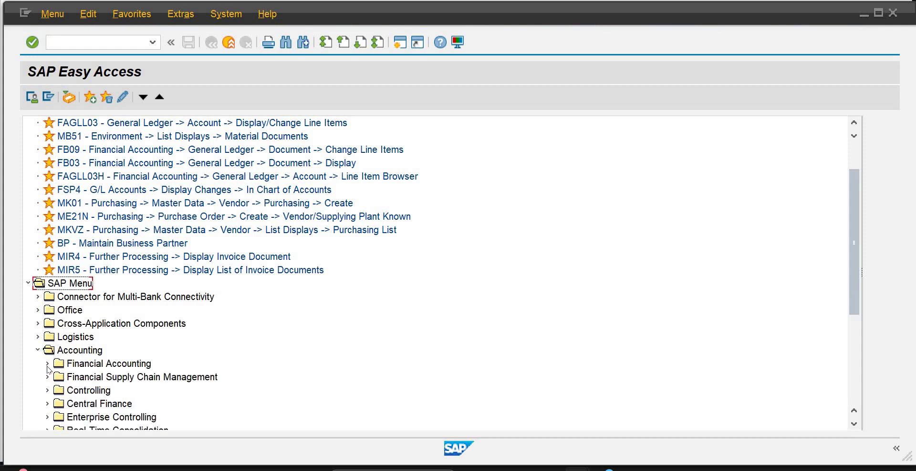
left_click(48, 364)
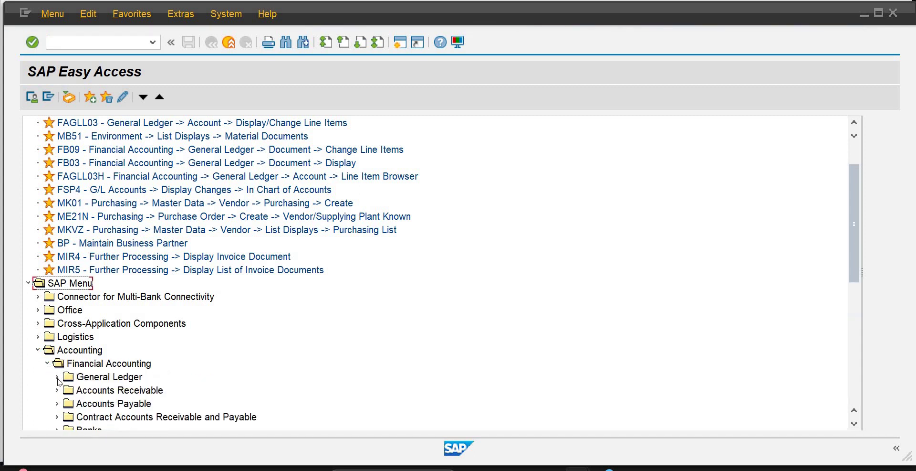
double_click(66, 380)
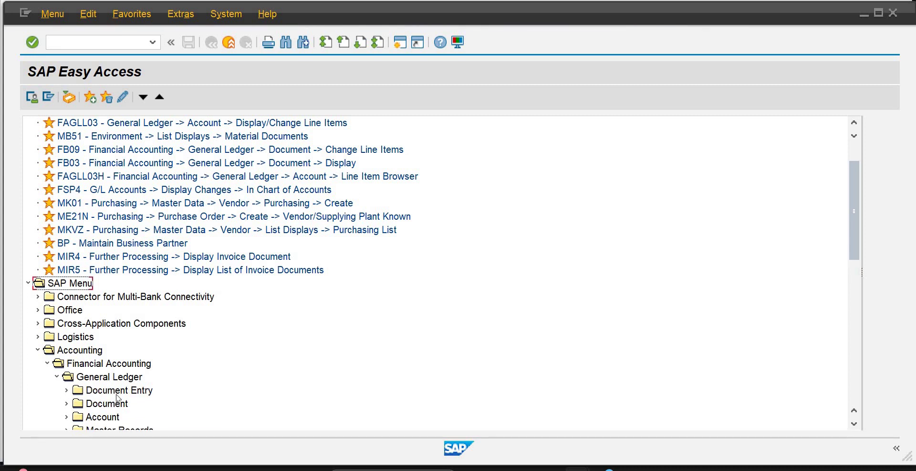
left_click_drag(855, 242, 862, 287)
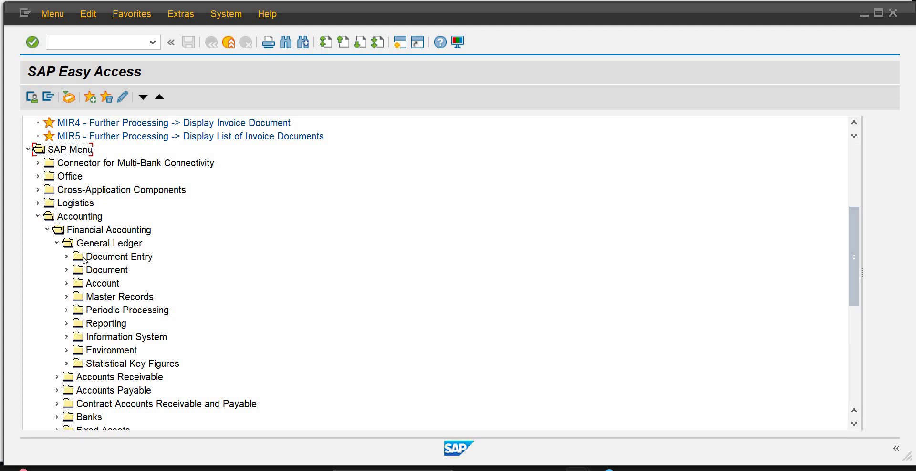
left_click(120, 258)
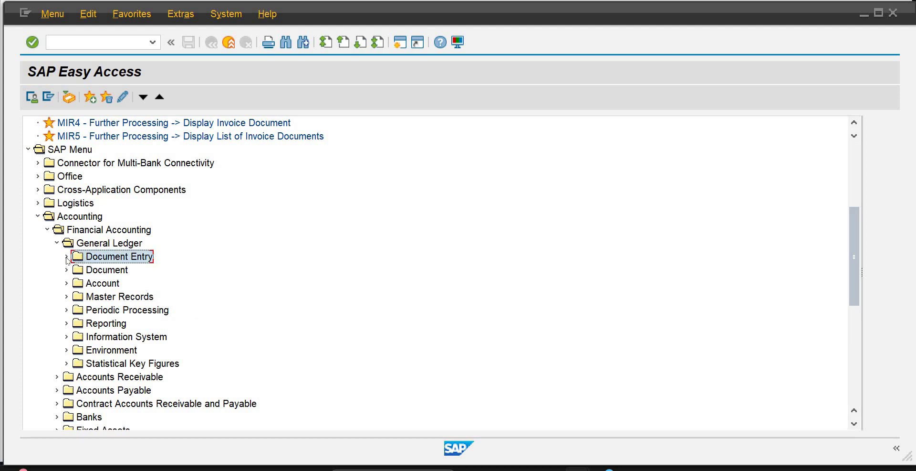
left_click(67, 257)
Examine the Document Entry transactions, covering G/L posting, document parking, clearing, incoming and outgoing payments, and cash journal posting.
left_click(167, 245)
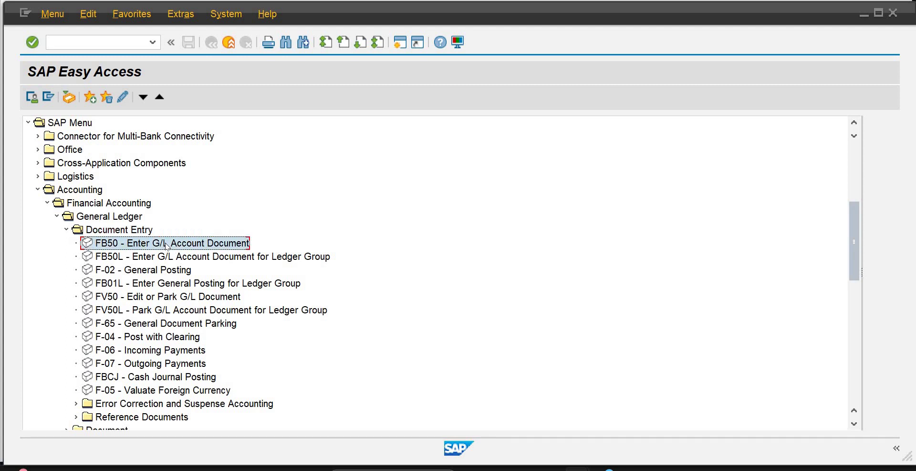
left_click(130, 257)
left_click(124, 269)
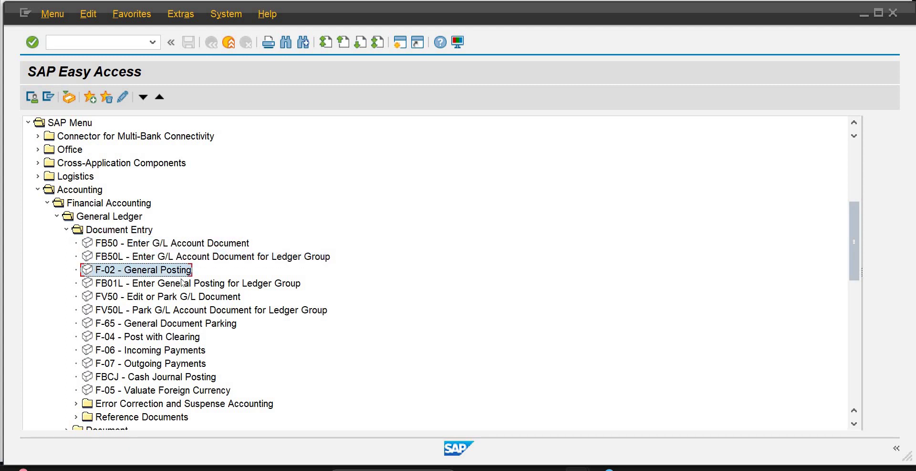
left_click(137, 287)
left_click(144, 298)
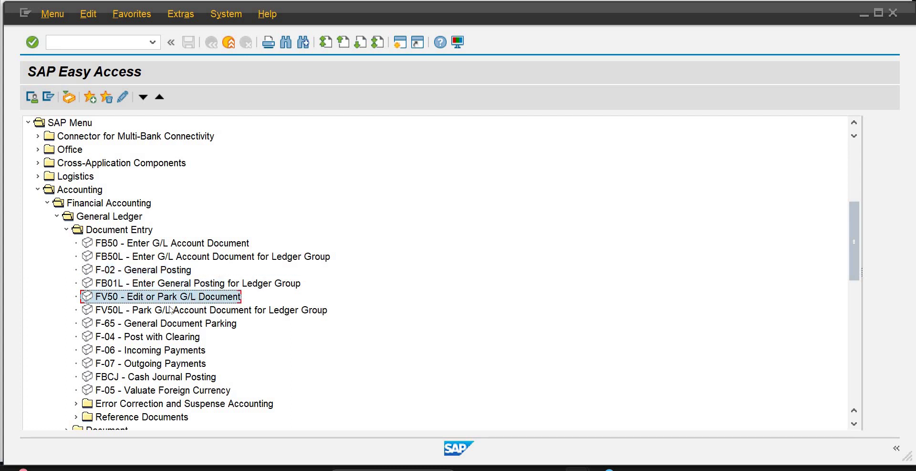
left_click(150, 311)
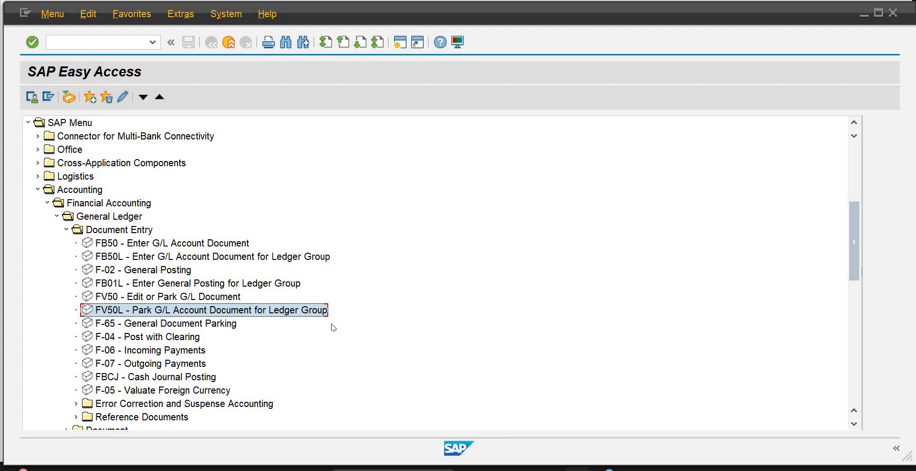
left_click(201, 327)
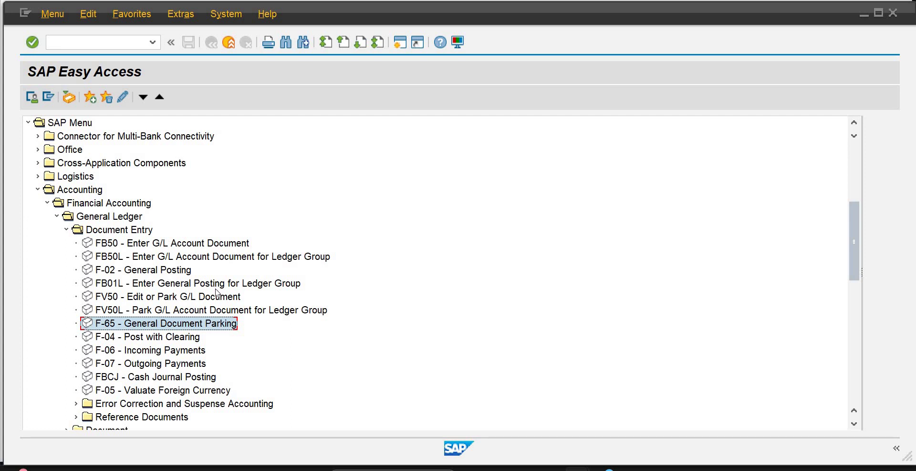
left_click(157, 378)
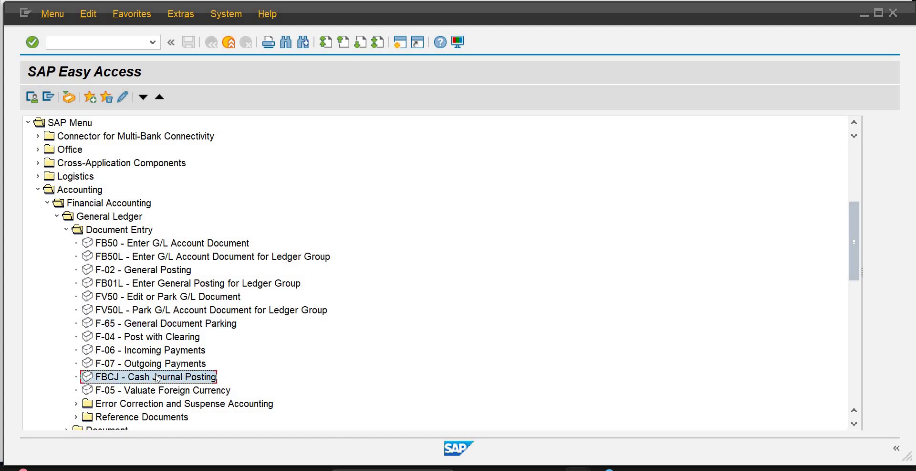
left_click(163, 311)
left_click(166, 297)
left_click(181, 245)
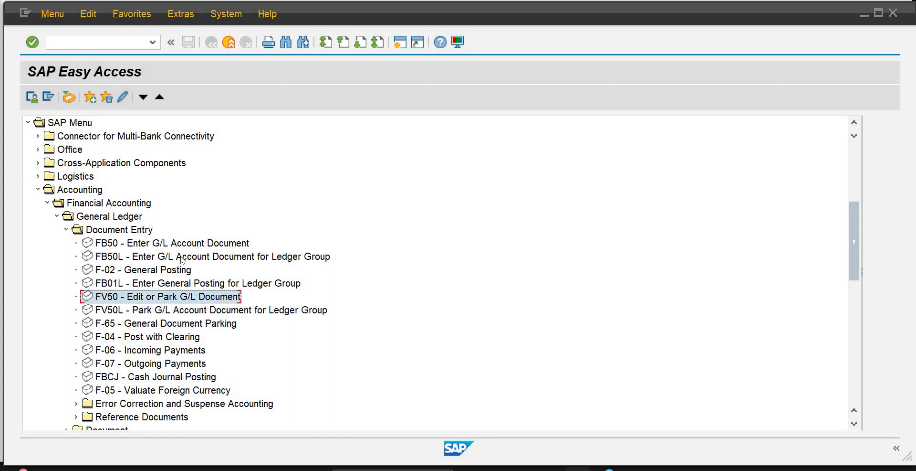
left_click(182, 259)
left_click(179, 271)
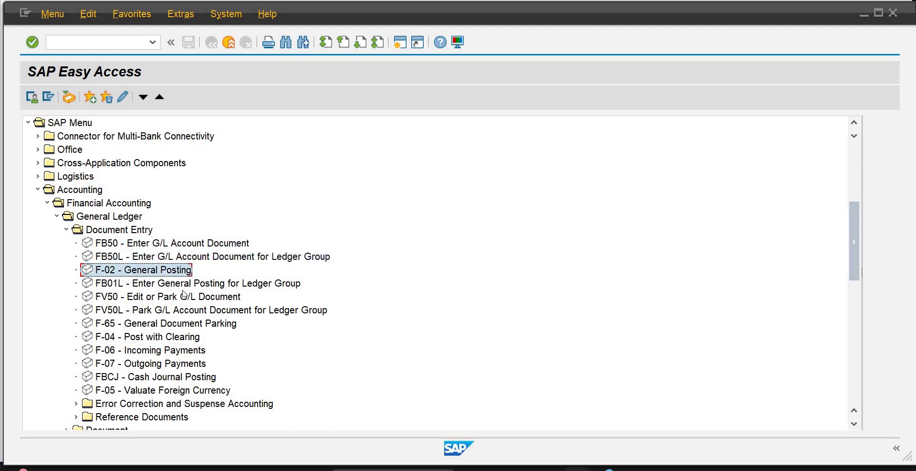
left_click(182, 288)
left_click(185, 301)
left_click(188, 311)
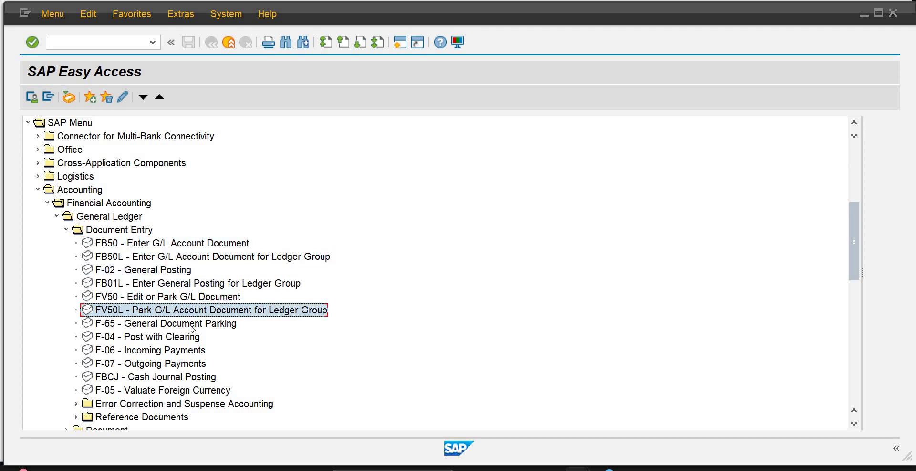
left_click(192, 327)
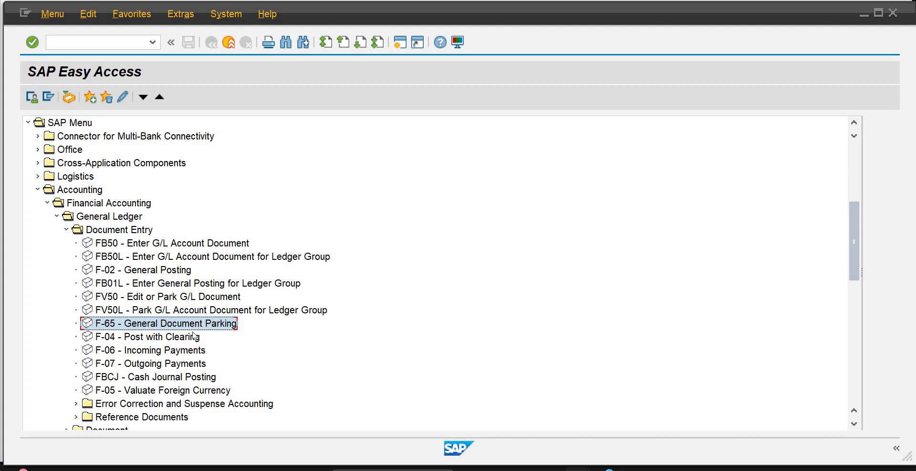
left_click(188, 377)
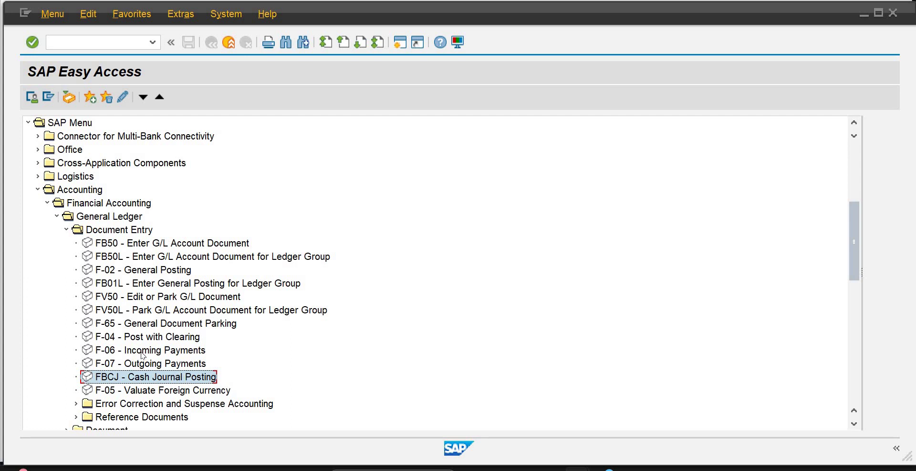
left_click(160, 353)
left_click(160, 362)
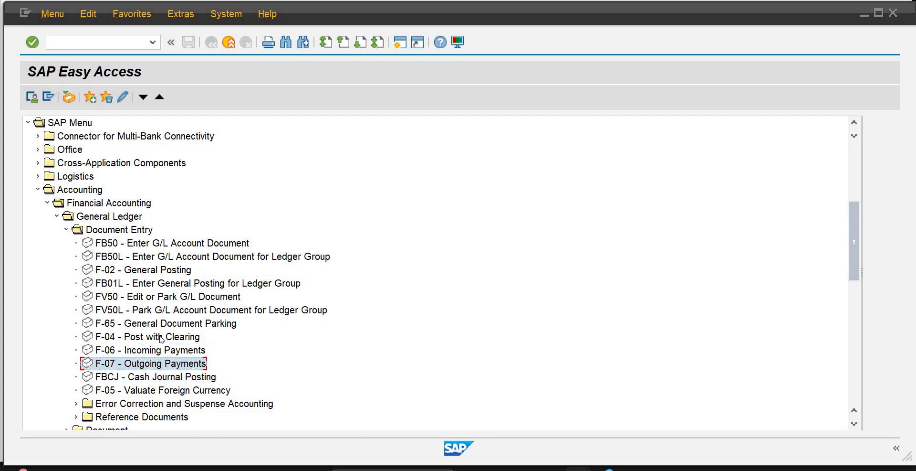
left_click(163, 336)
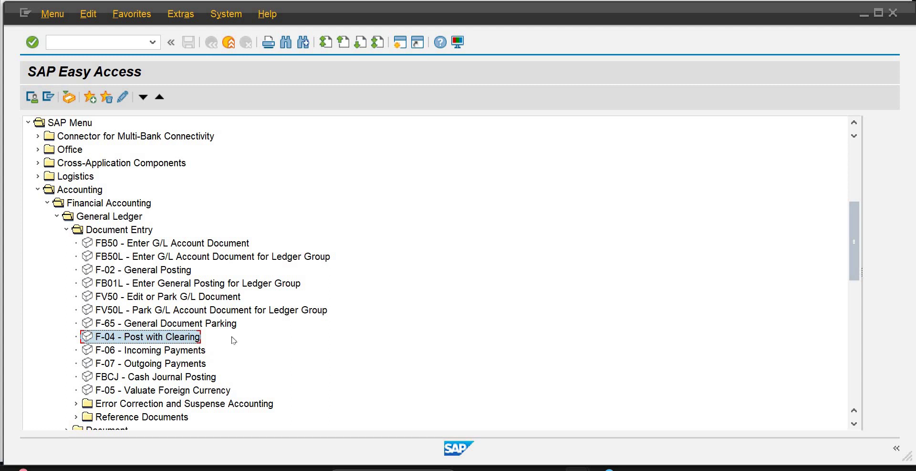
Expand the General Ledger's Document folder and go through its change and display transactions FB02, FB03 and FB03L.
left_click_drag(854, 223, 853, 225)
left_click_drag(853, 225, 853, 255)
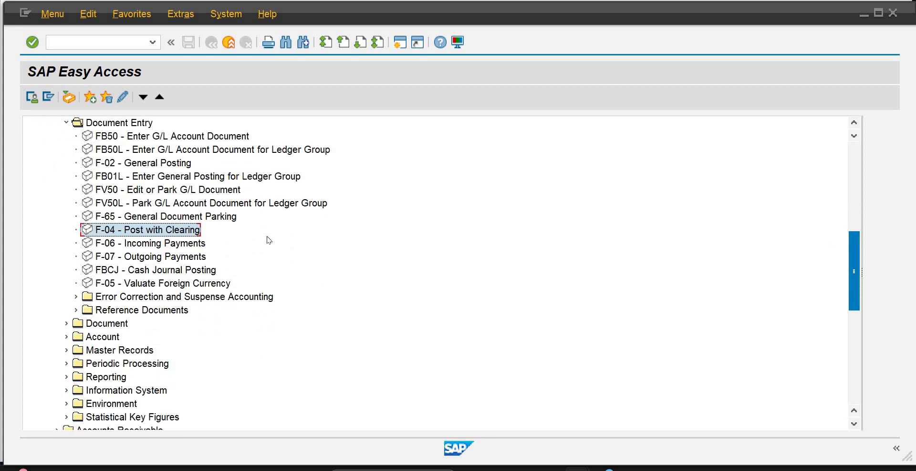
left_click(66, 327)
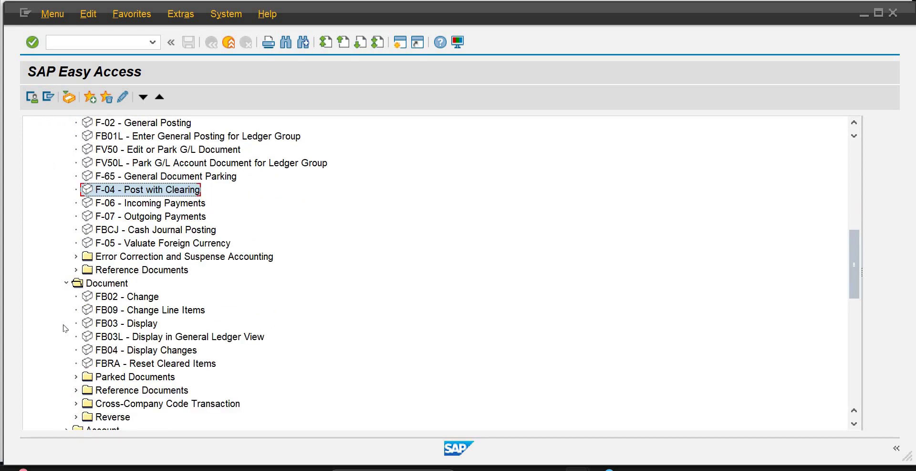
left_click(104, 283)
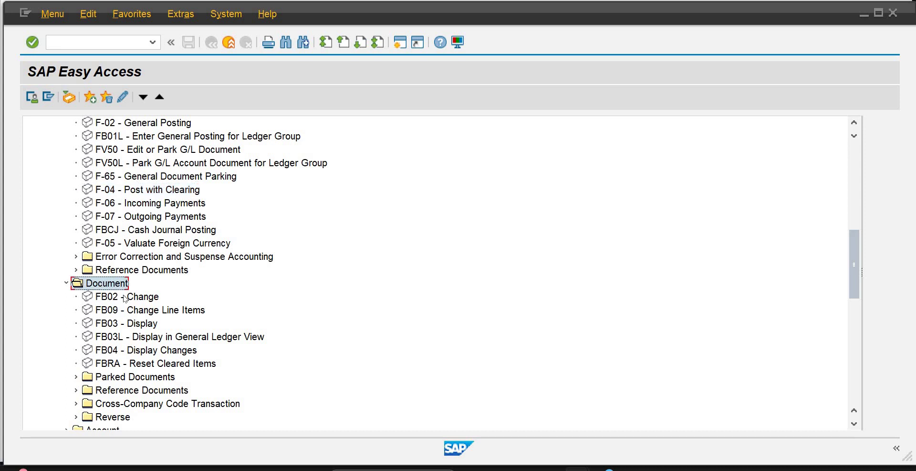
left_click(152, 125)
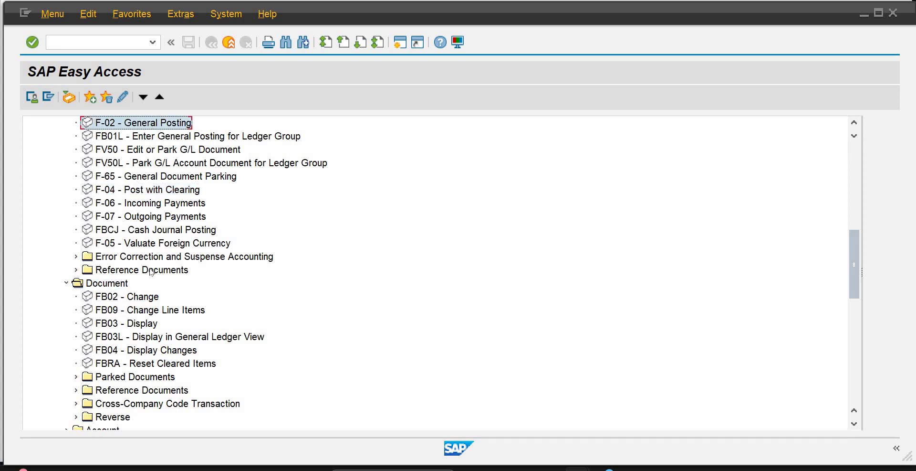
left_click(147, 300)
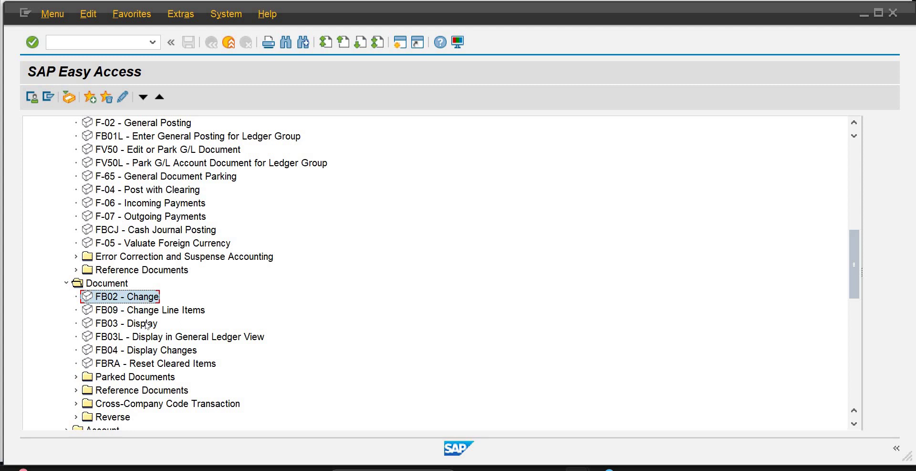
left_click(147, 325)
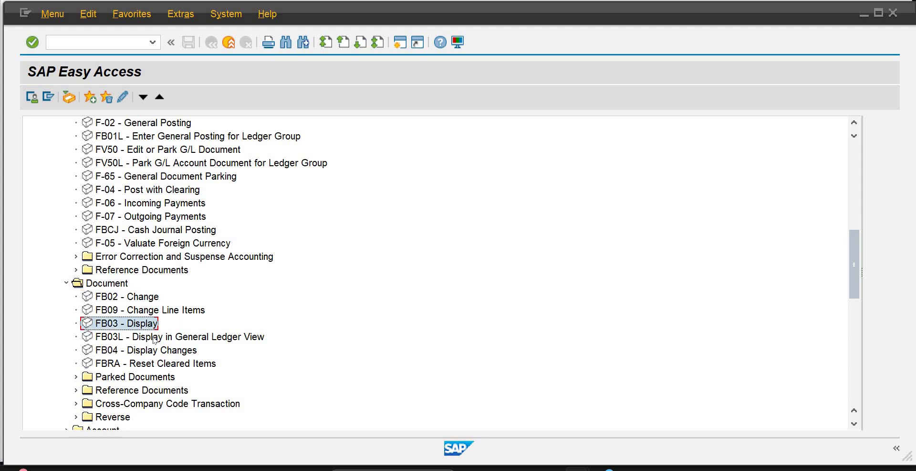
left_click(151, 338)
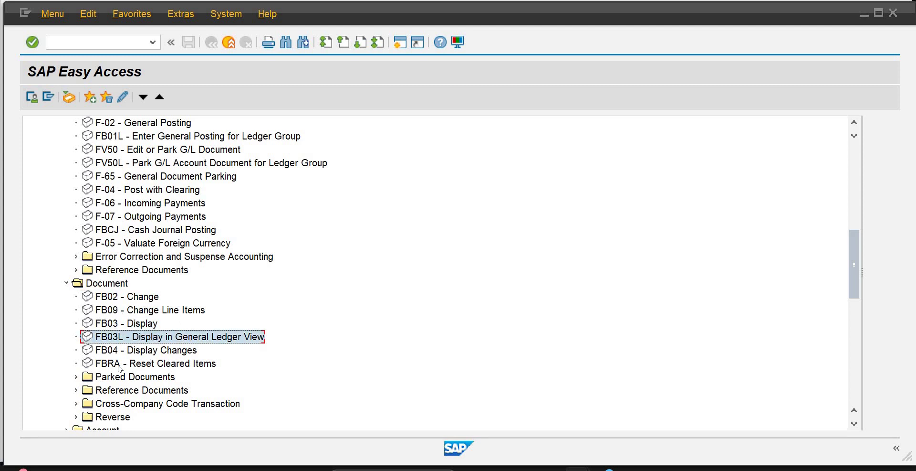
Expand the Parked Documents folder and start the parked document display transaction FBV3.
left_click(77, 378)
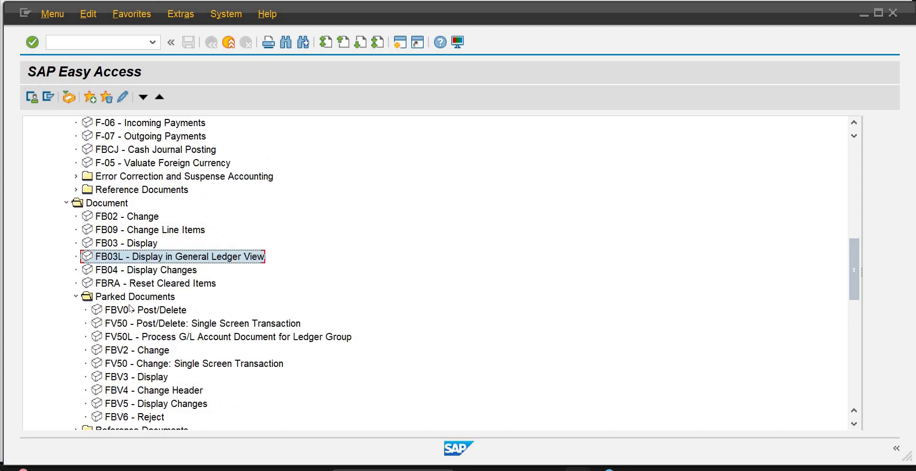
left_click(148, 309)
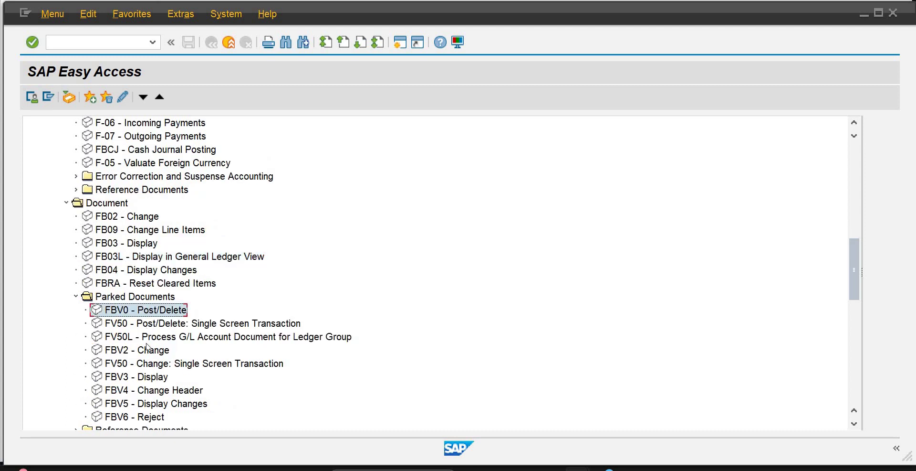
double_click(151, 379)
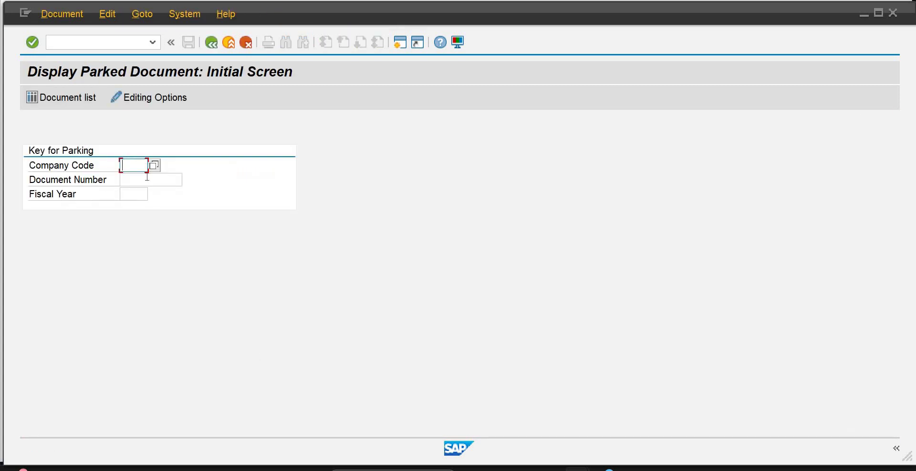
Enter company code jr01 and fiscal year 2024 as the key of the parked document.
left_click(148, 179)
left_click(147, 165)
type("jr01")
key("Tab")
key("Tab")
type("2024")
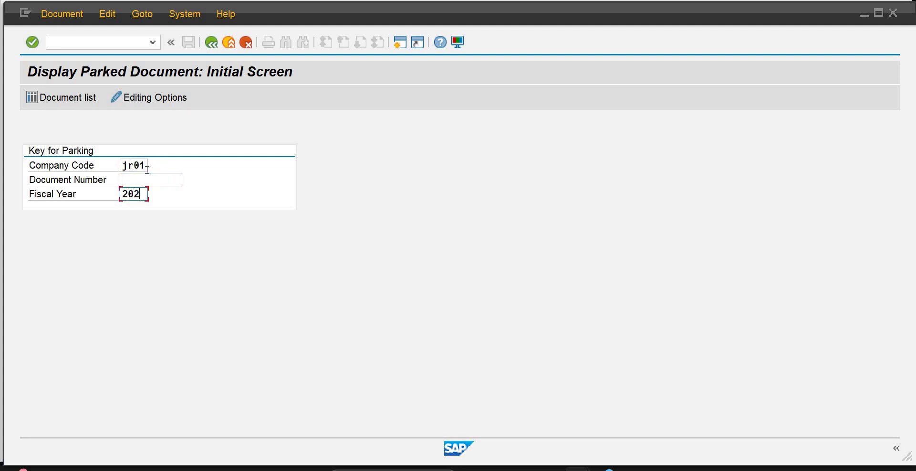
Open the parked document list selection and run it for company code jr01 and fiscal year 2024.
left_click(78, 101)
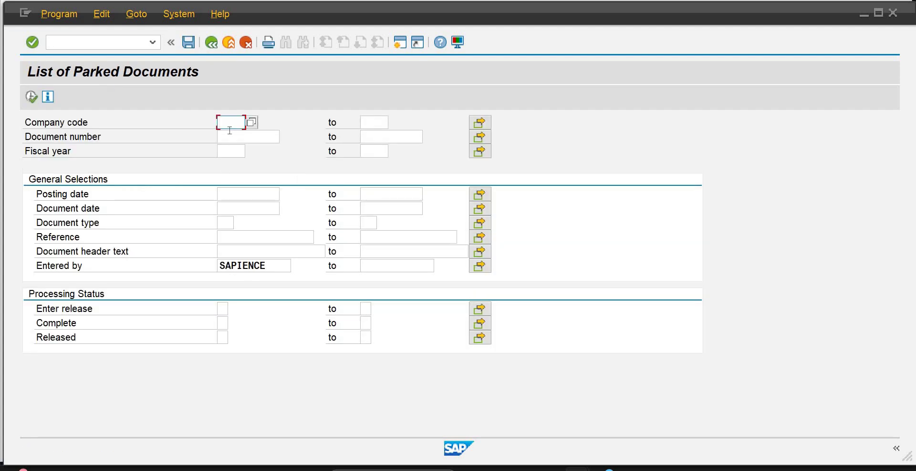
type("jr01")
key("Tab")
key("Tab")
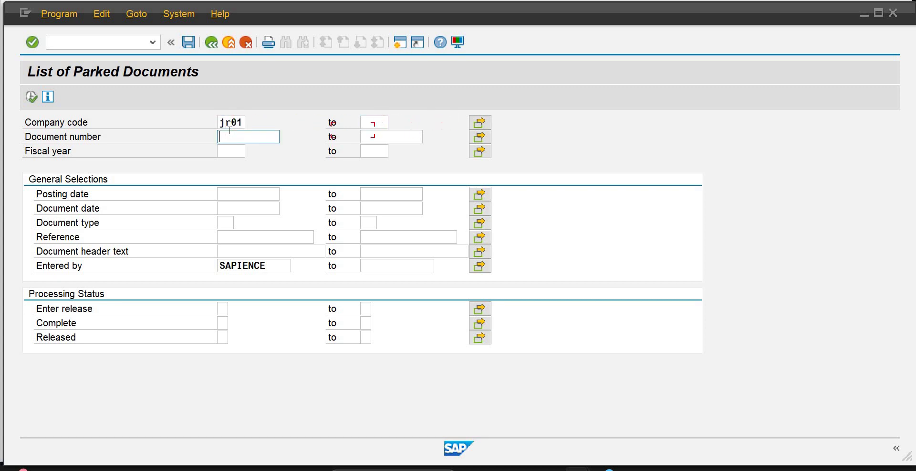
key("Tab")
key("Tab")
key("Tab")
type("2024")
key("Tab")
left_click(31, 96)
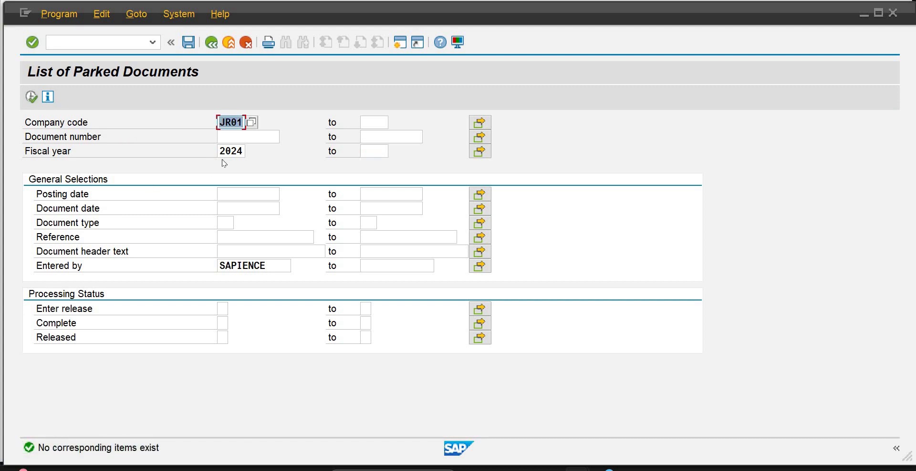
Restrict the parked document list to posting dates 01.01.2024 to 30.08.2024 and run it.
left_click(237, 136)
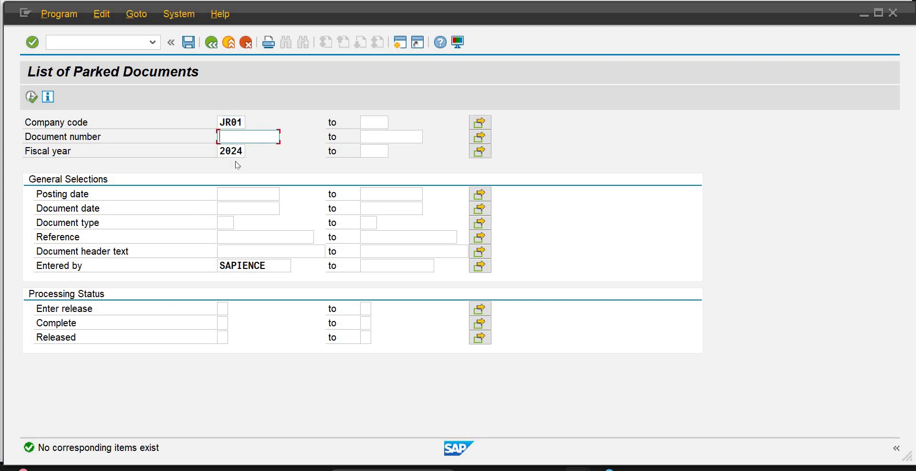
left_click(230, 193)
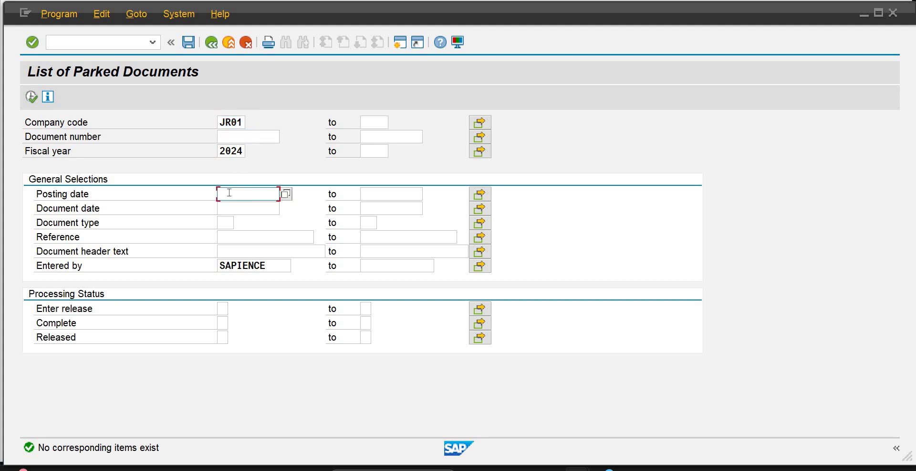
type("01.01.2024")
key("Tab")
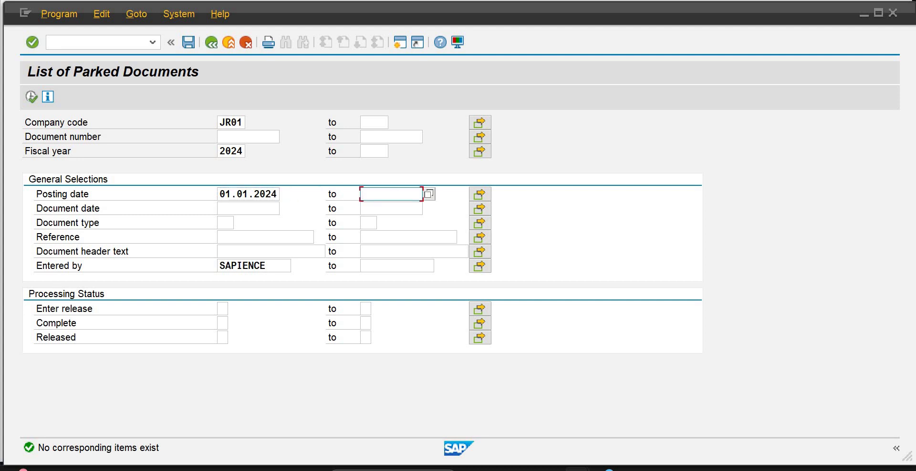
type("30.08.2024")
left_click(30, 96)
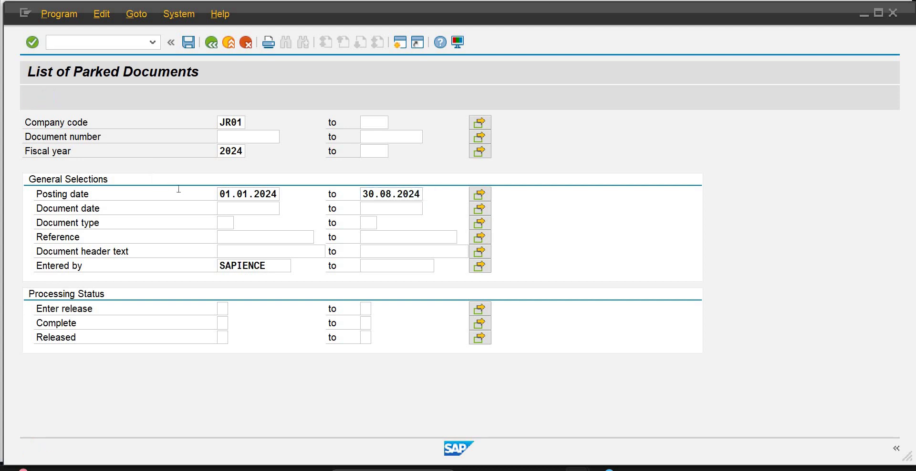
Run the parked document list again for document numbers 0001 to 9999, and return to the SAP Easy Access menu.
left_click(231, 136)
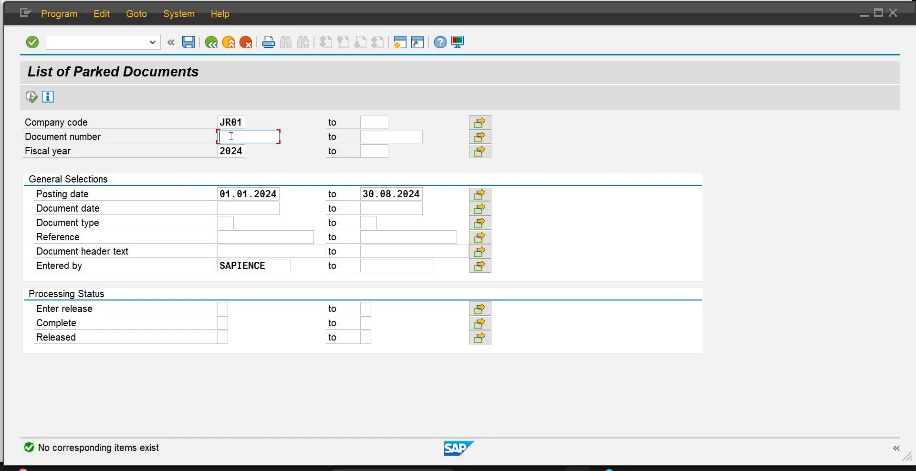
type("0001")
left_click(380, 137)
type("9")
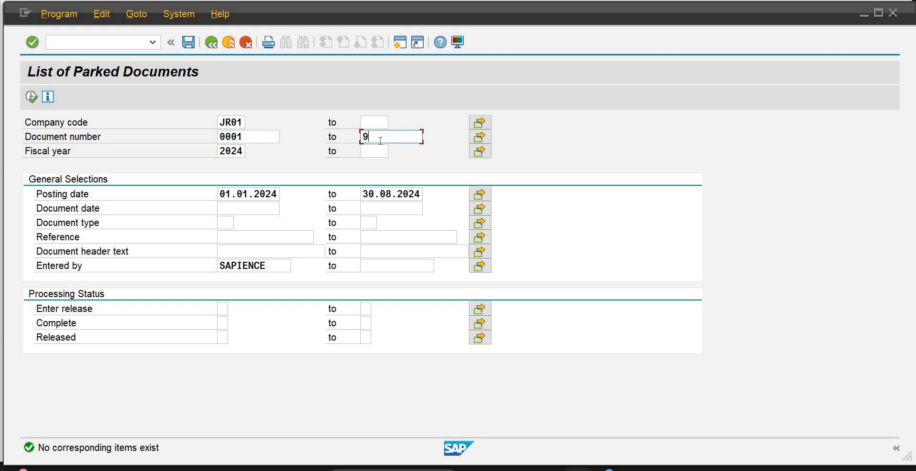
type("999")
left_click(34, 97)
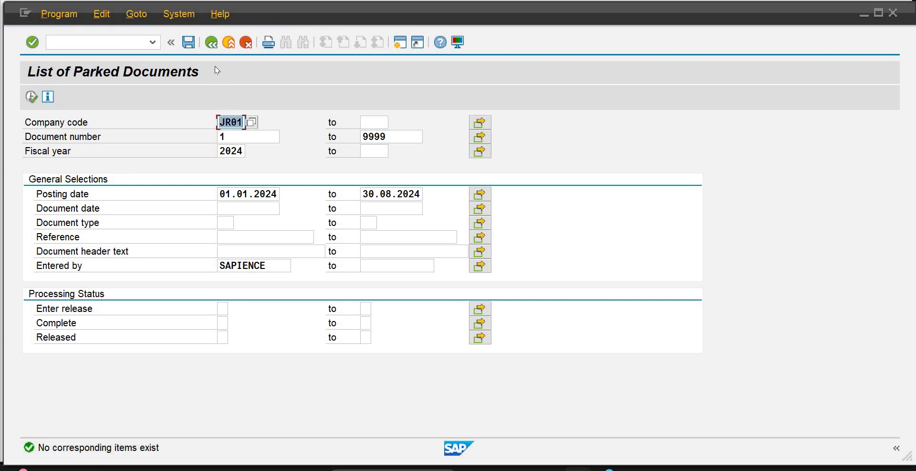
left_click(214, 46)
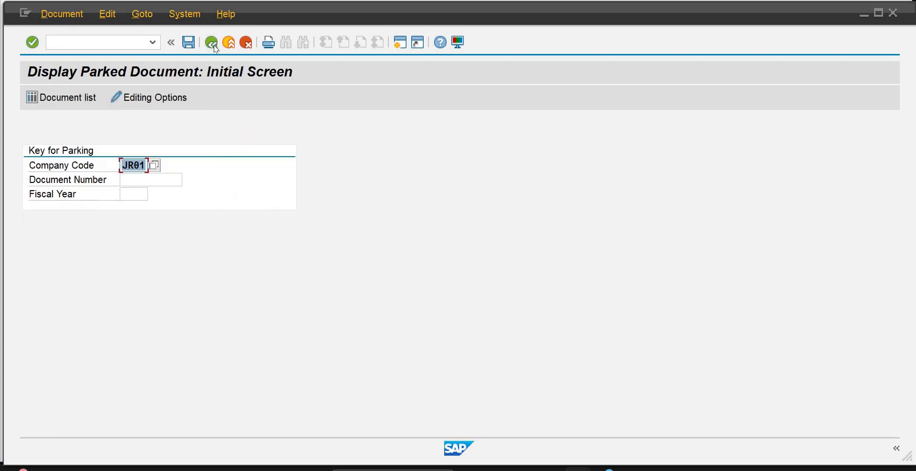
left_click(214, 47)
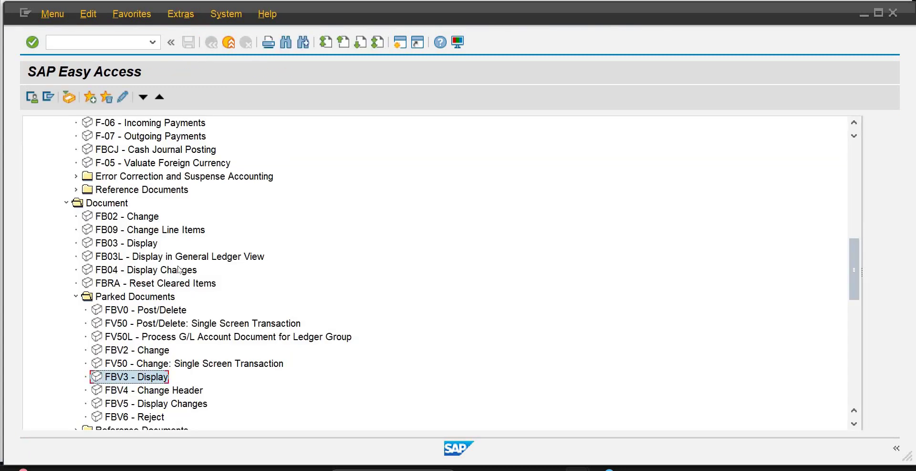
Try to open a parked document of company code JR01 and fiscal year 2024 with FBV2, and leave the transaction.
double_click(150, 351)
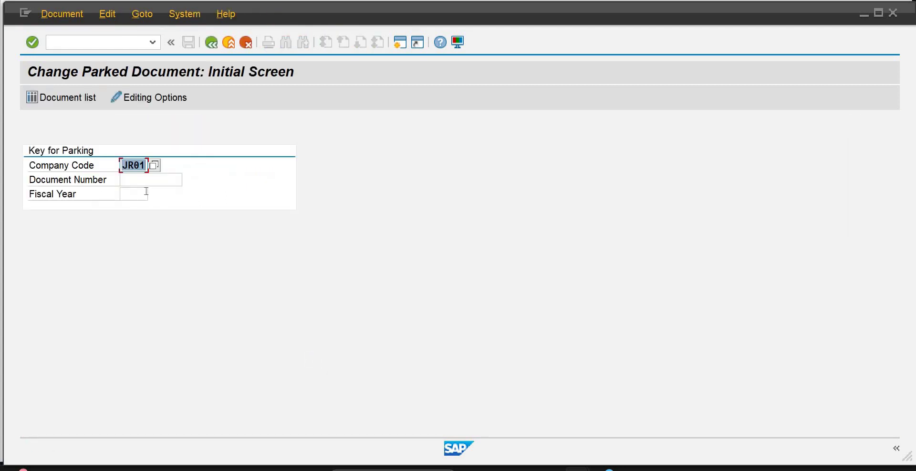
left_click(132, 192)
type("2024")
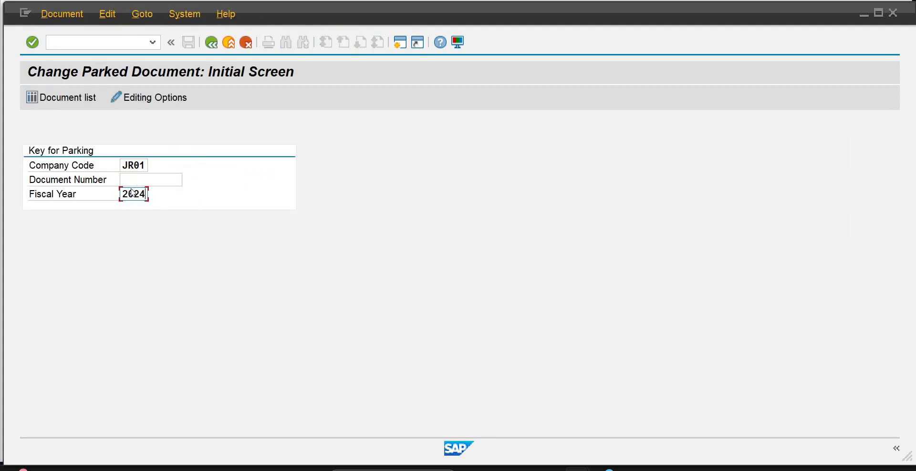
key("Return")
left_click(141, 179)
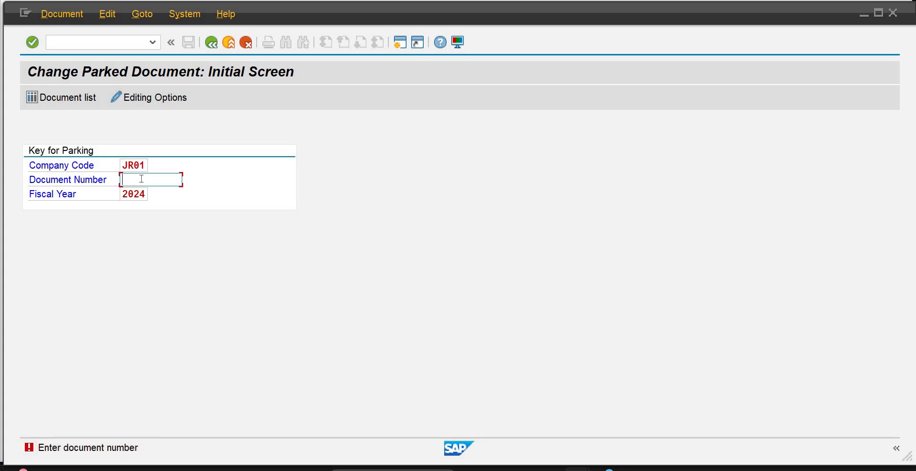
left_click(212, 43)
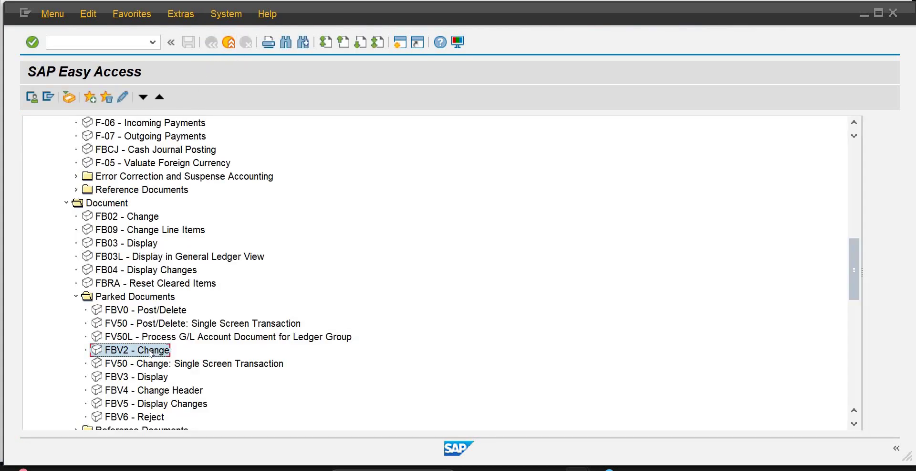
Restart FBV2, enter company code XB78 and fiscal year 2024 as the parking key, and leave the transaction.
double_click(151, 354)
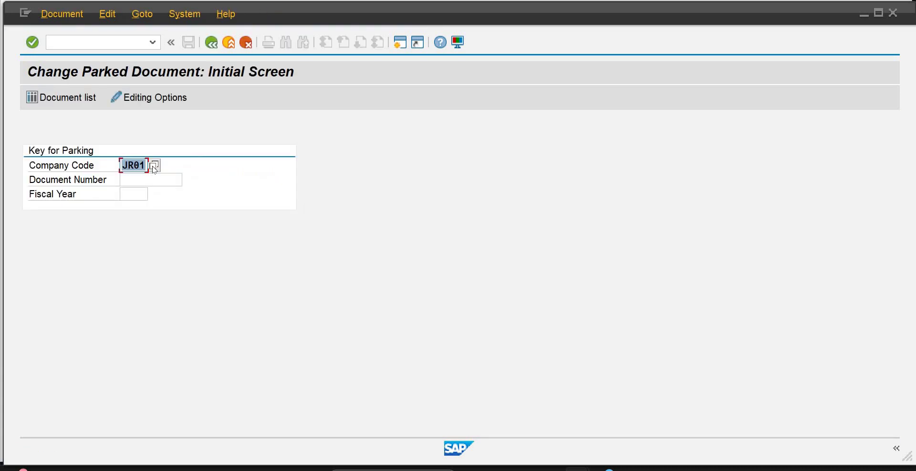
type("xe")
key("BackSpace")
type("b78")
key("Return")
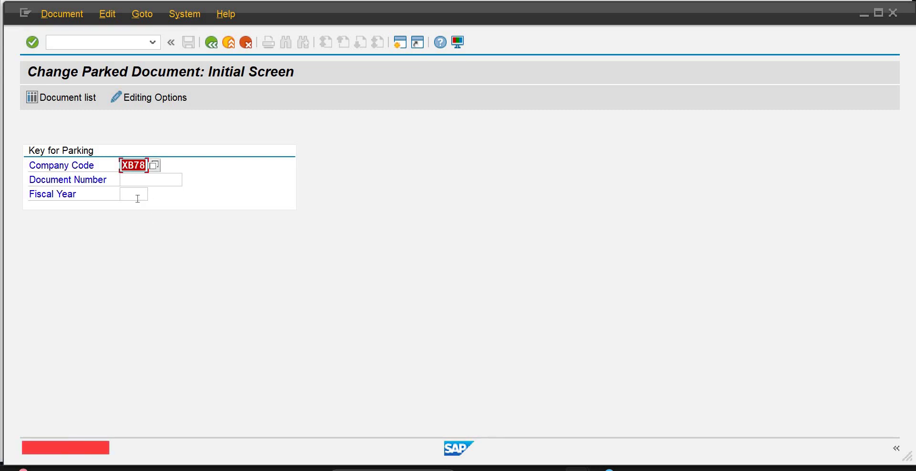
left_click(135, 193)
type("2024")
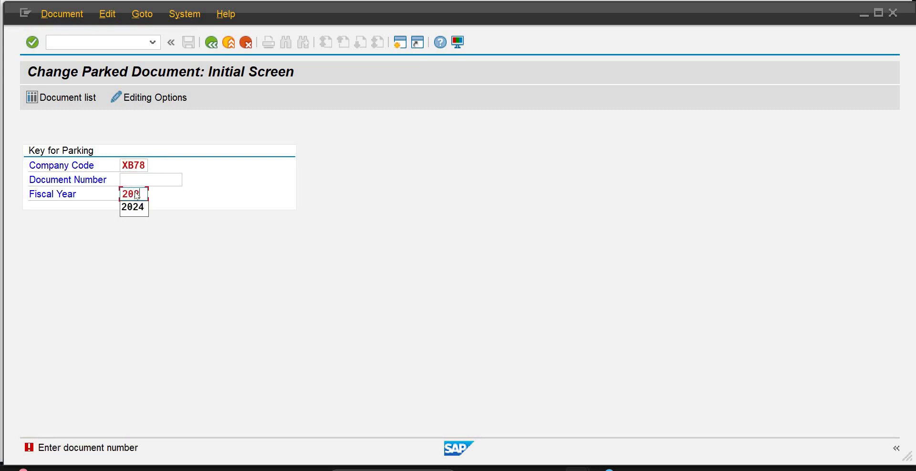
key("Return")
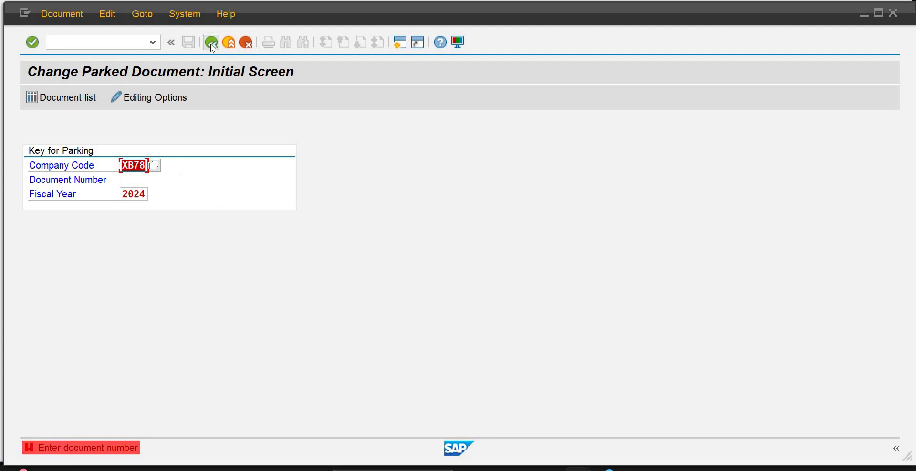
left_click(210, 45)
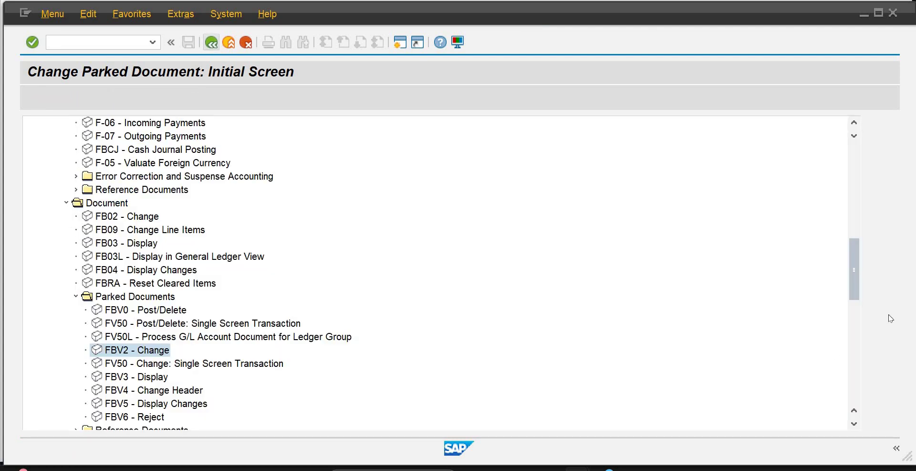
Open the G/L account document entry FB50 to view its header and line item fields, and exit without saving.
scroll(858, 214, "up", 6)
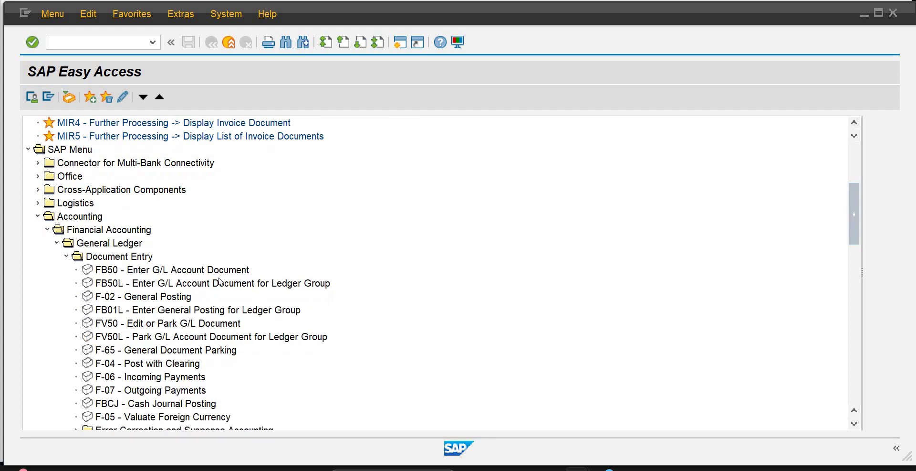
left_click(183, 270)
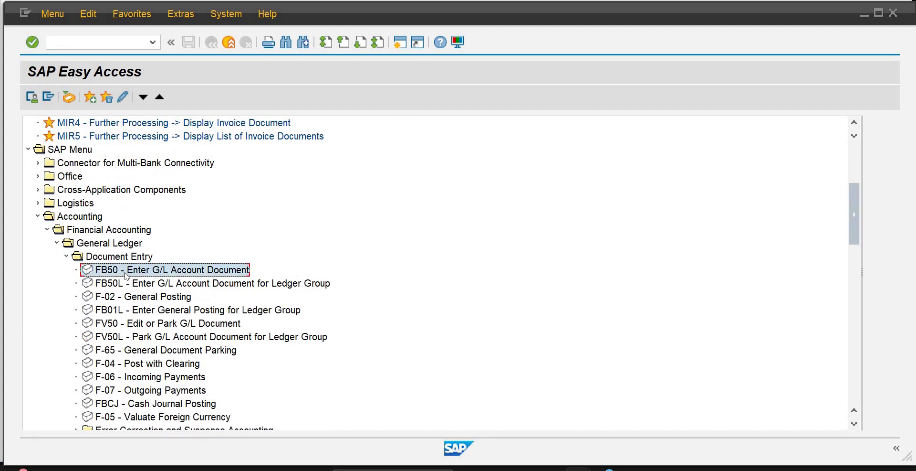
double_click(127, 271)
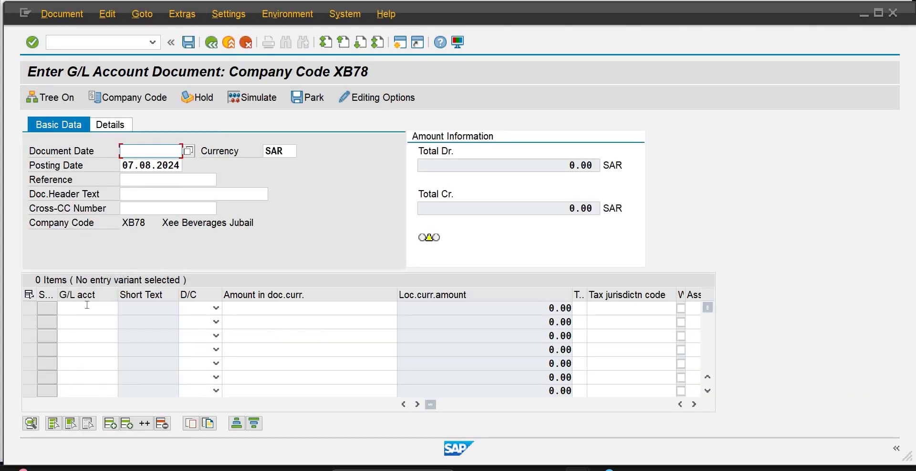
left_click(83, 318)
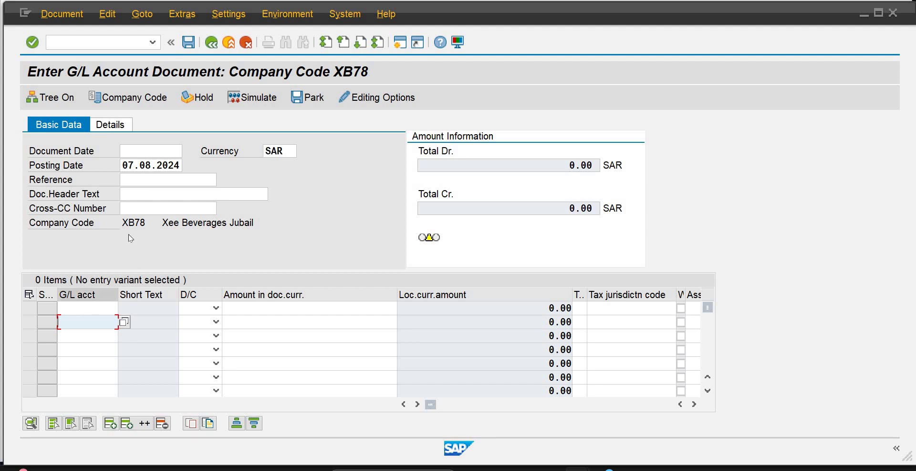
left_click(213, 46)
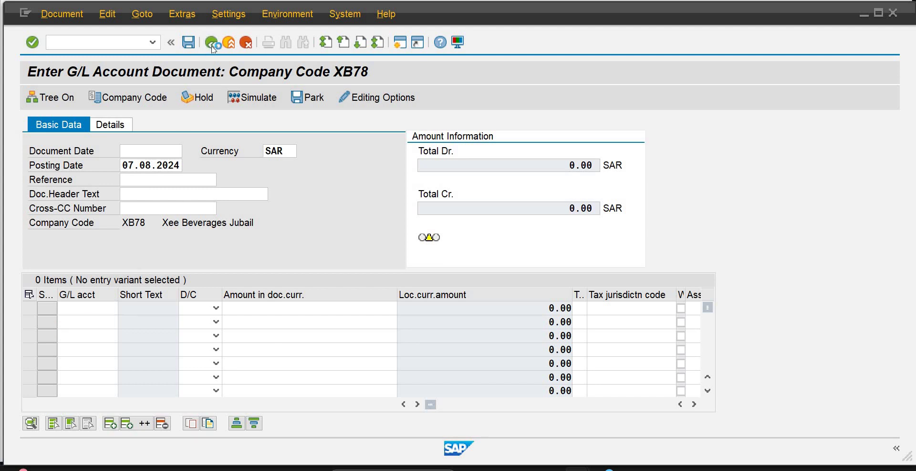
left_click(224, 48)
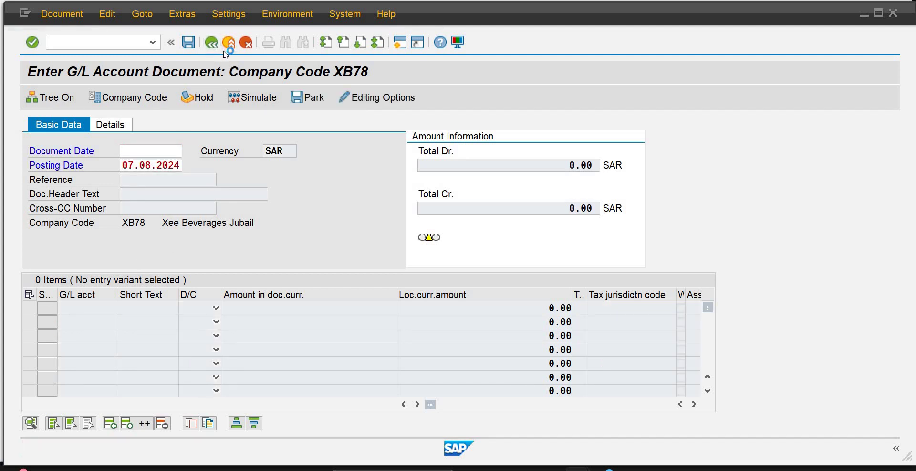
left_click(245, 290)
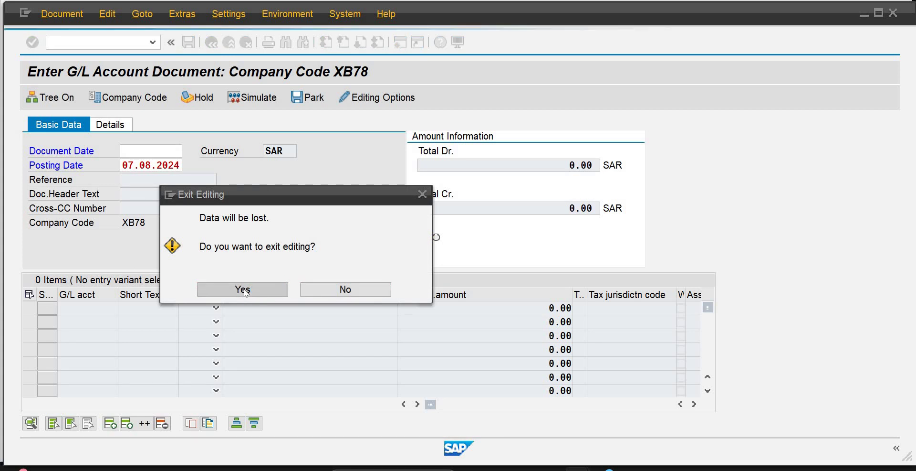
Open FB50L, go through its Ledger Grp and G/L account fields, and exit without saving.
left_click(191, 283)
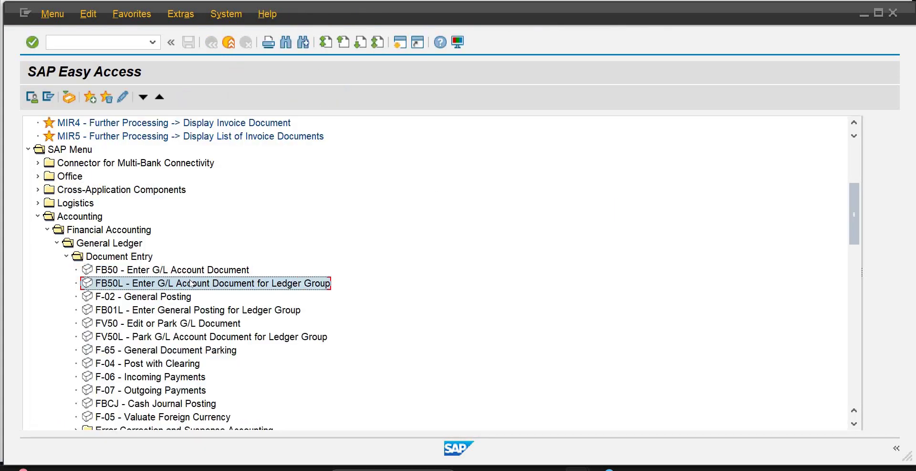
double_click(192, 283)
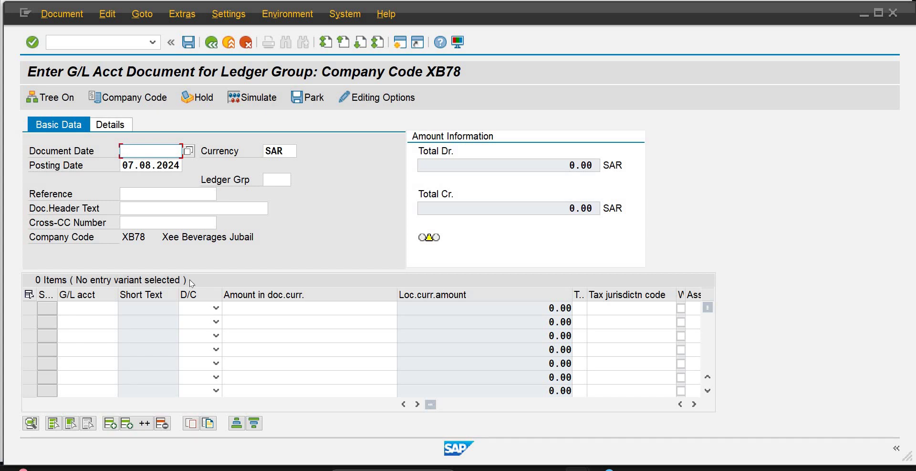
left_click(109, 312)
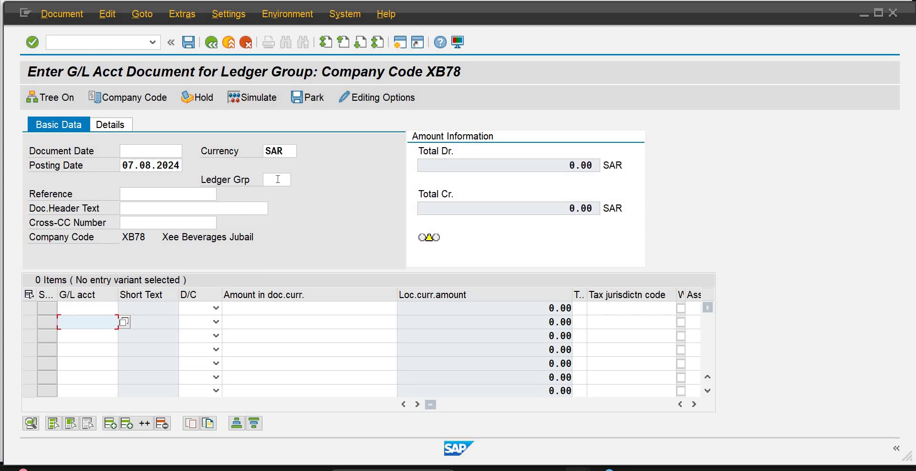
left_click(278, 179)
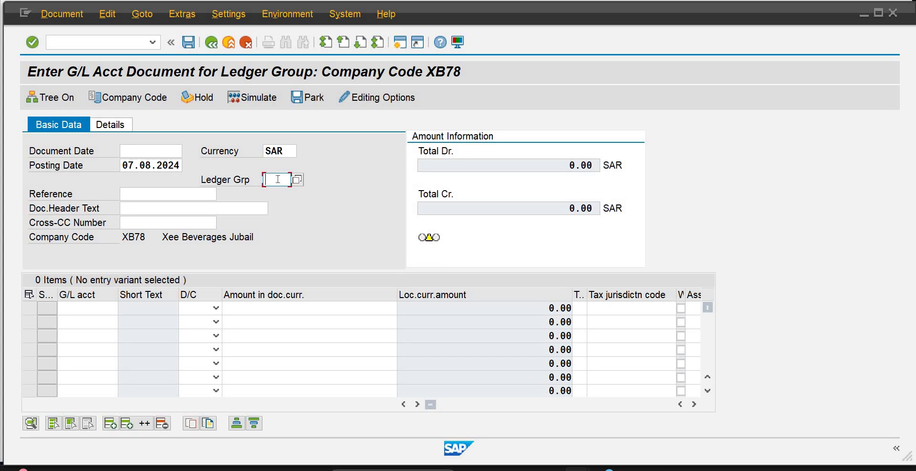
left_click(76, 304)
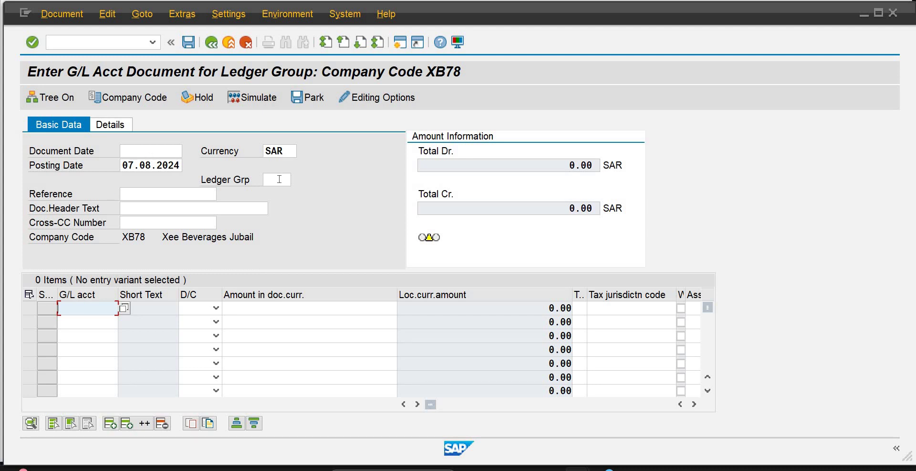
left_click(279, 180)
left_click(92, 307)
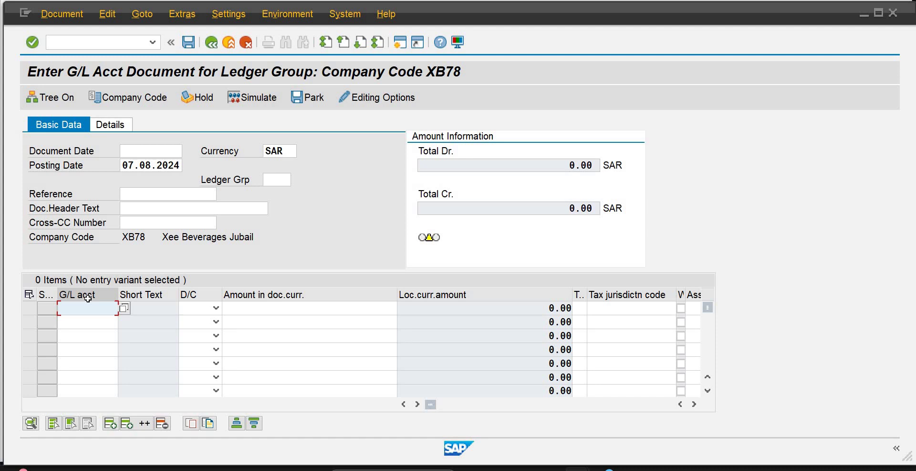
left_click(231, 42)
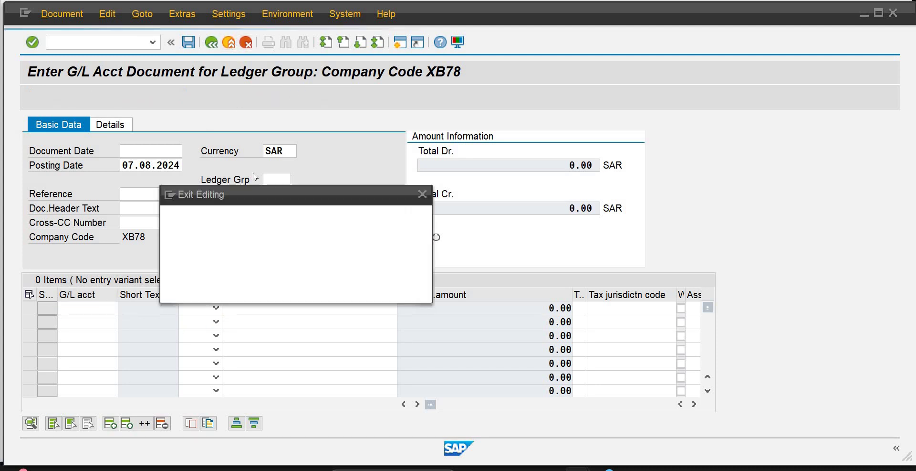
left_click(265, 290)
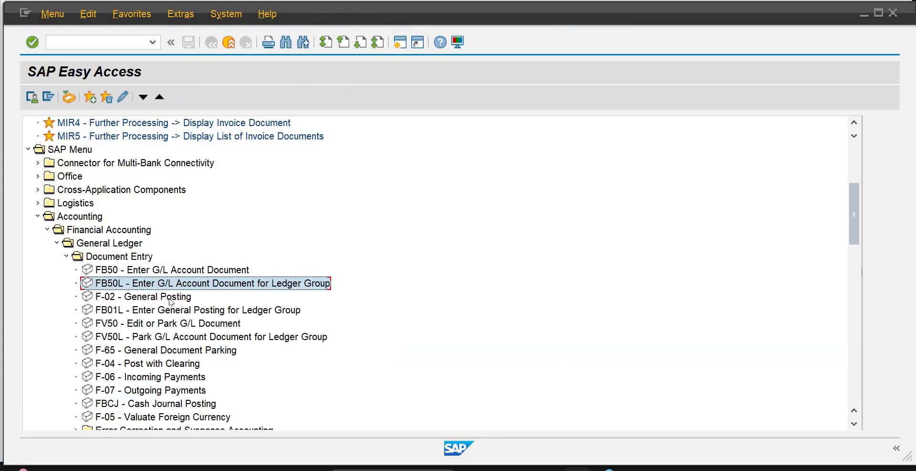
Start general posting F-02 and enter 07.08.2024 as the document date.
double_click(140, 300)
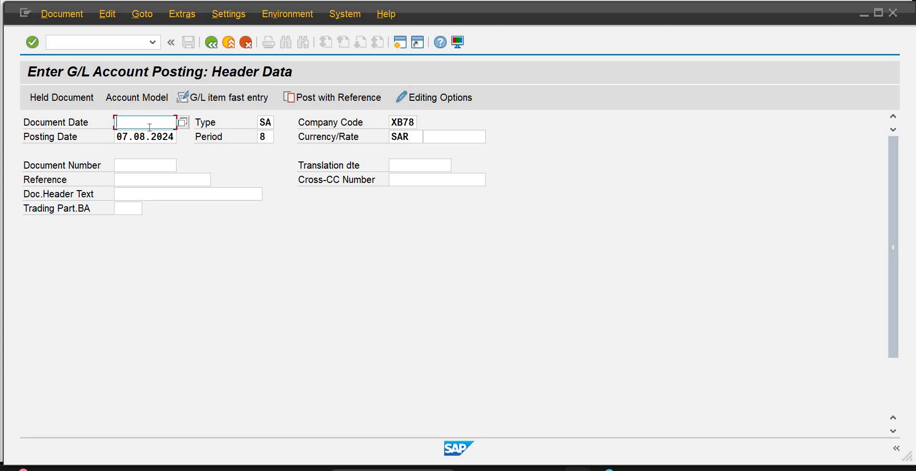
type("07.08.2024")
key("Tab")
key("Tab")
key("Tab")
key("Tab")
key("Tab")
key("Tab")
key("Tab")
key("Tab")
key("Tab")
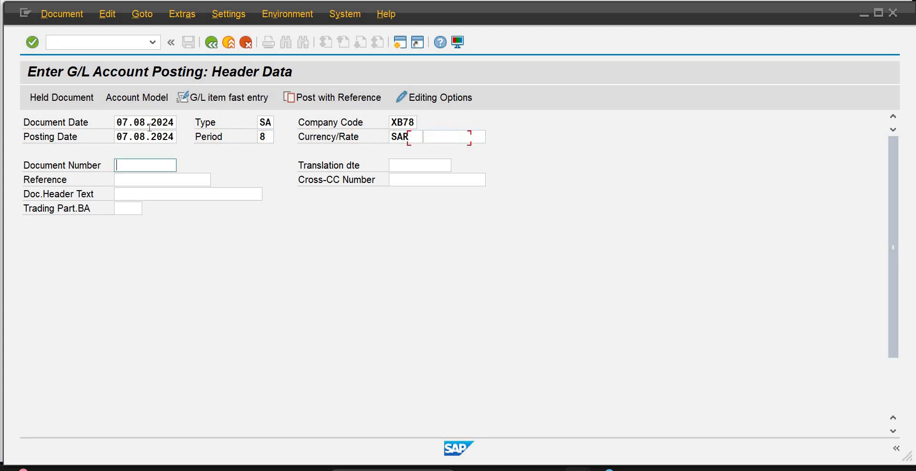
Enter "Investment Entry" as the document header text and go on to the first line item's posting key.
key("Tab")
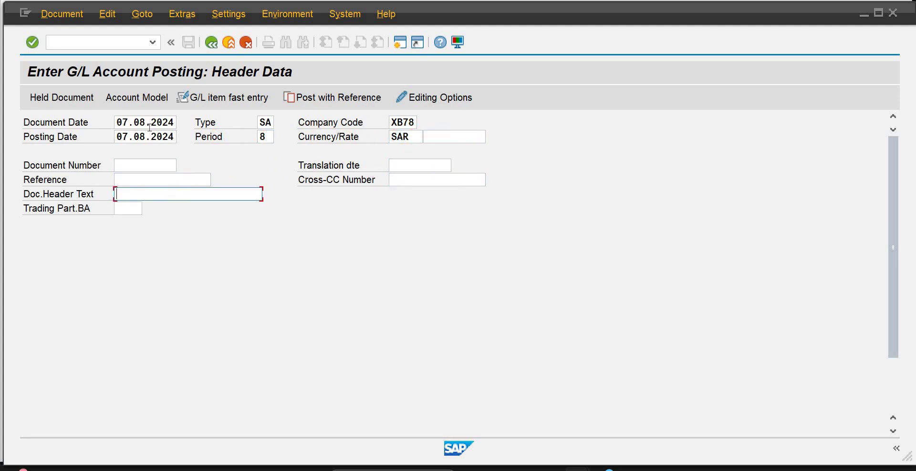
type("Investment Entry")
key("Tab")
key("Tab")
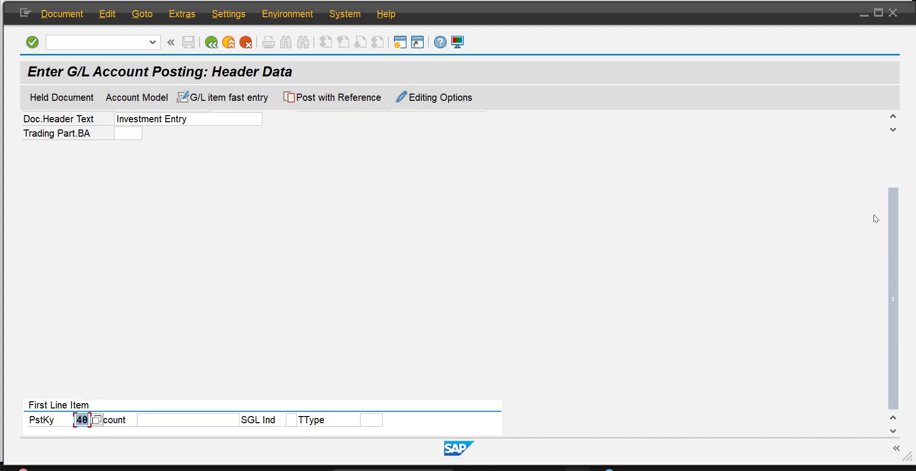
List the possible posting keys for the first line item and review the key, account type, debit/credit and name columns.
left_click(97, 420)
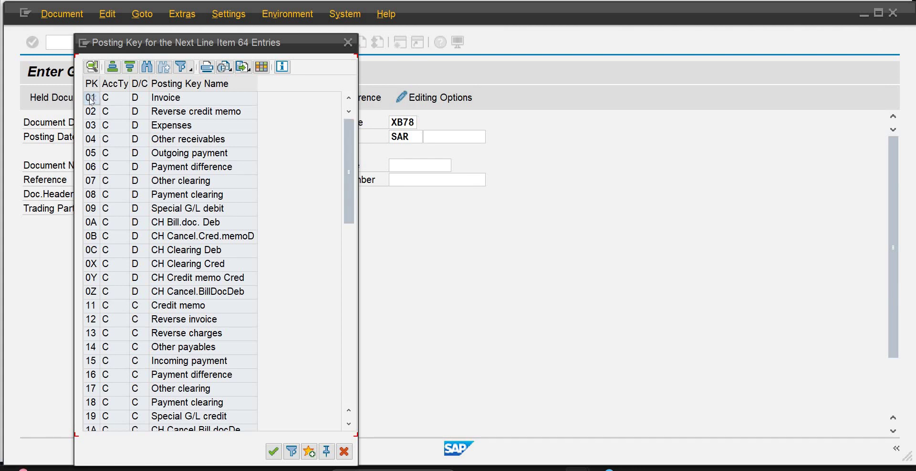
left_click(123, 102)
left_click(89, 83)
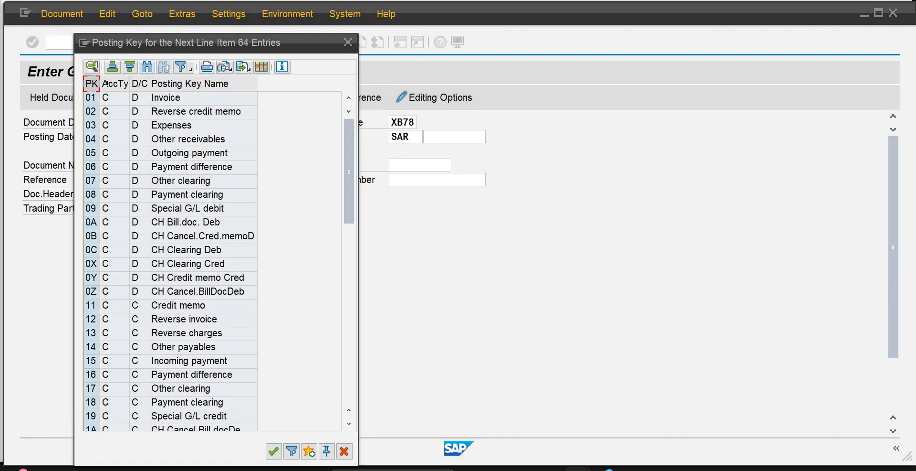
left_click(113, 86)
left_click(139, 84)
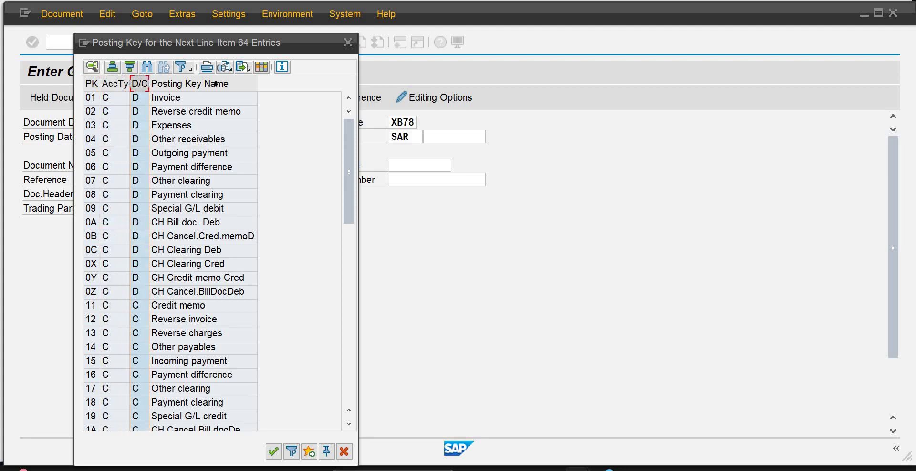
left_click(191, 84)
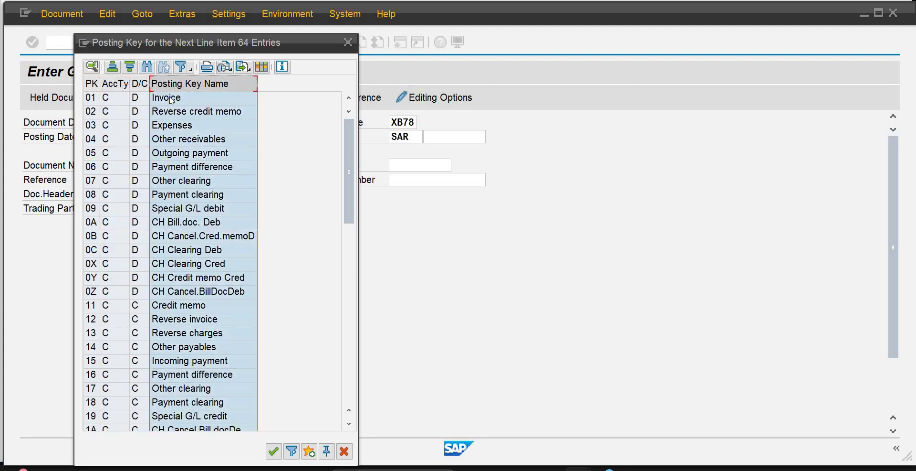
Go through the customer posting keys, from debit keys 01 to 05 to credit keys 11, 12 and 16.
left_click(91, 98)
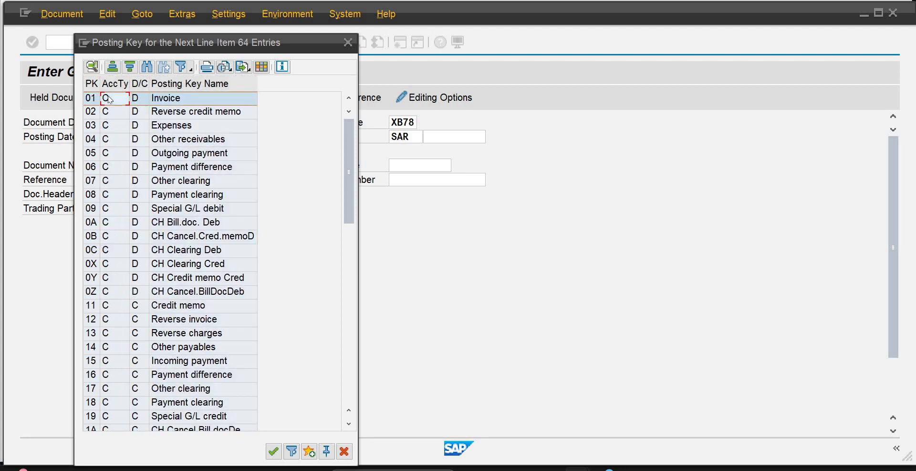
left_click(151, 101)
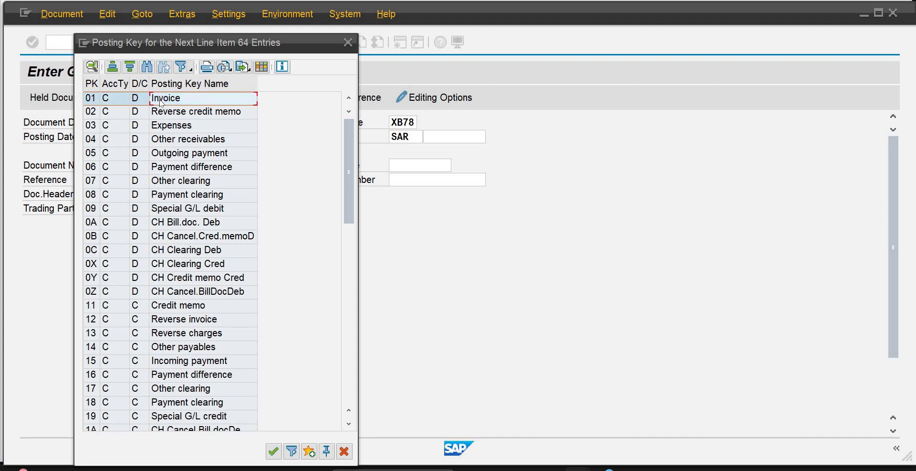
left_click(137, 99)
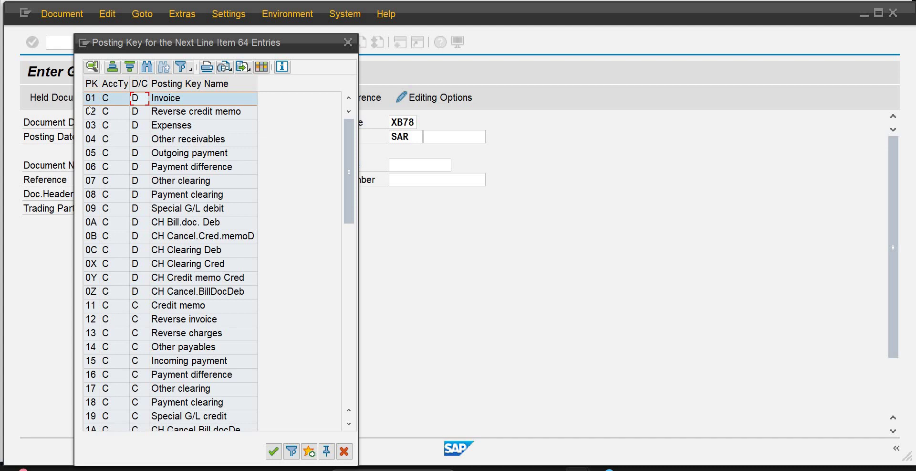
left_click(110, 111)
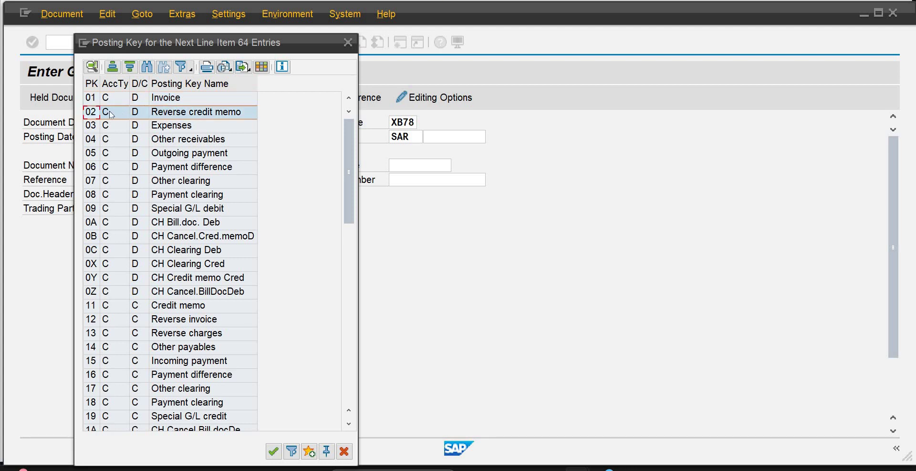
left_click(197, 113)
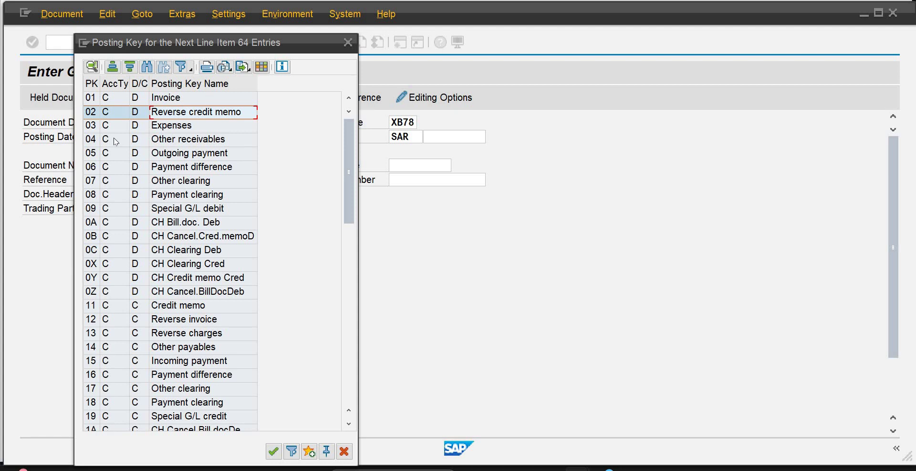
left_click(136, 127)
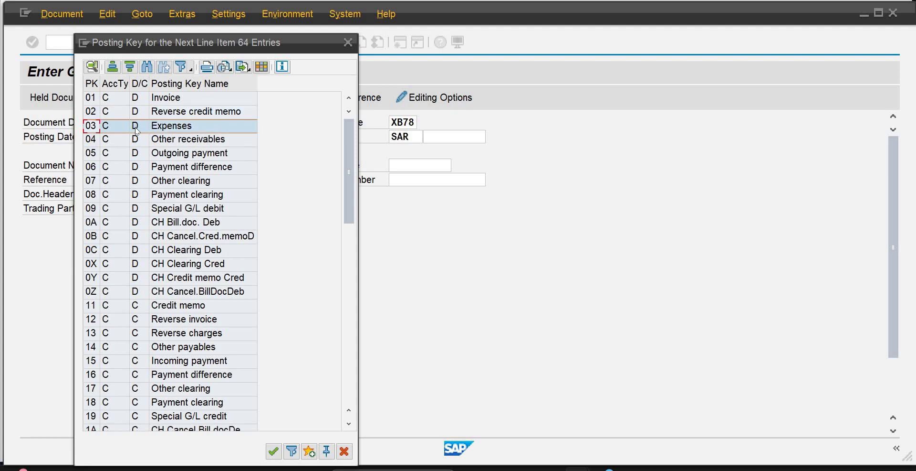
left_click(94, 141)
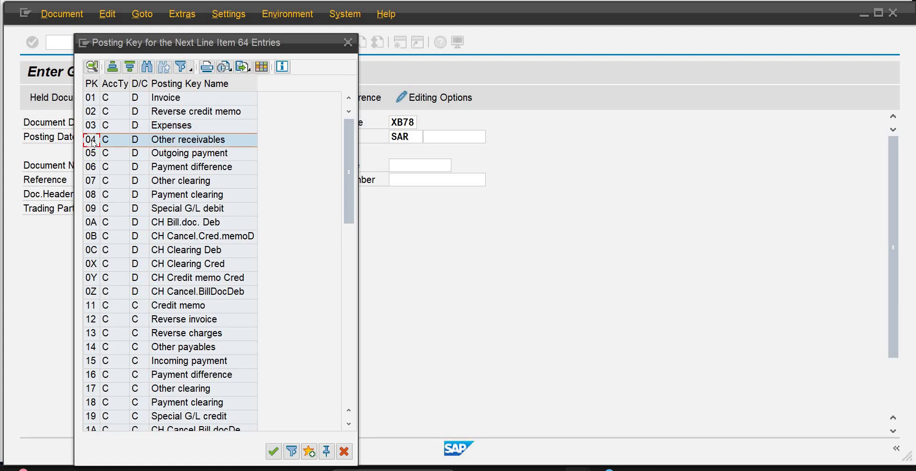
left_click(152, 154)
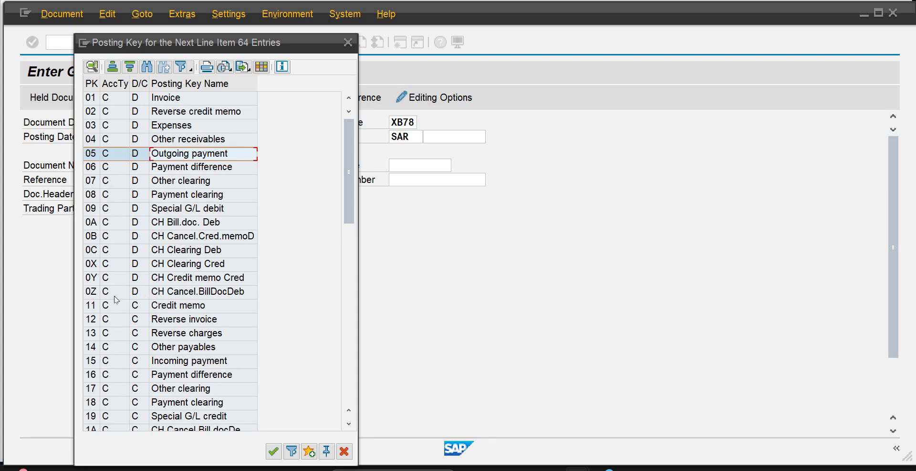
left_click(89, 309)
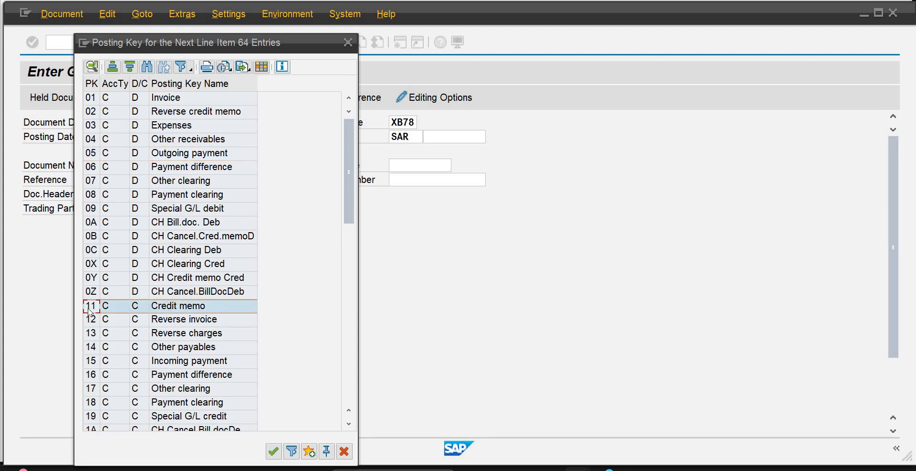
left_click(138, 306)
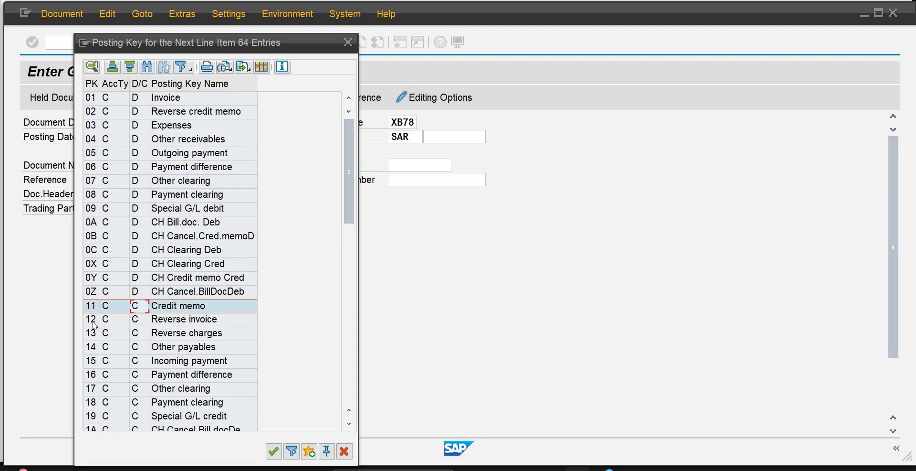
left_click(92, 320)
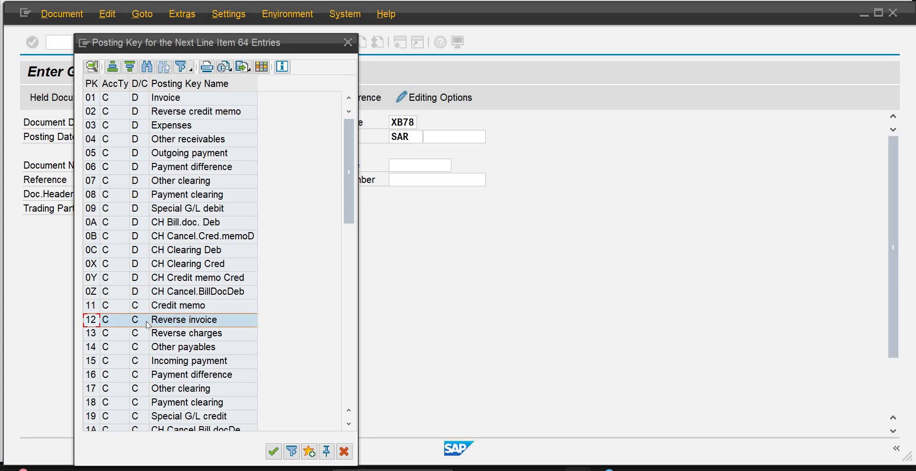
left_click(190, 375)
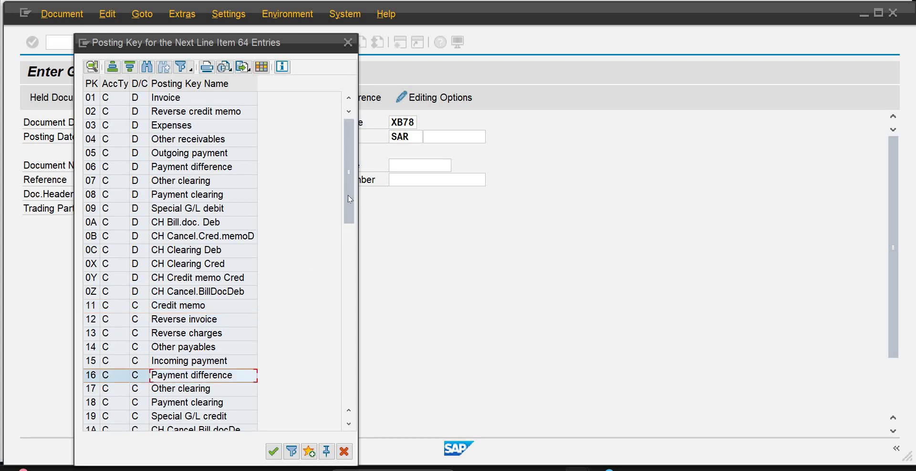
Examine the vendor posting keys, including 21 Credit memo and 25 Outgoing payment.
left_click_drag(348, 195, 348, 245)
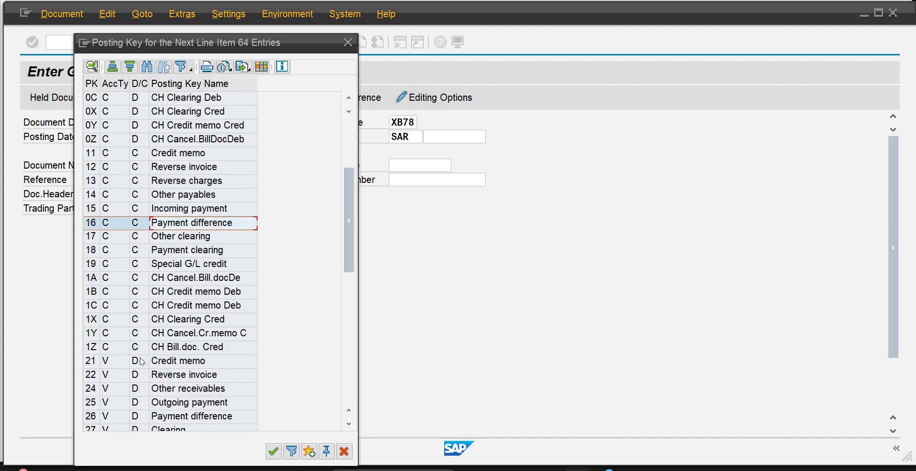
left_click(112, 361)
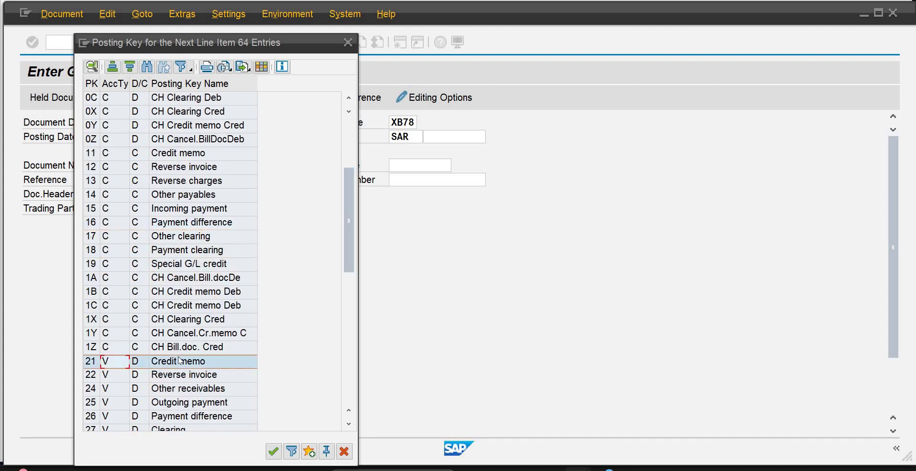
left_click(162, 403)
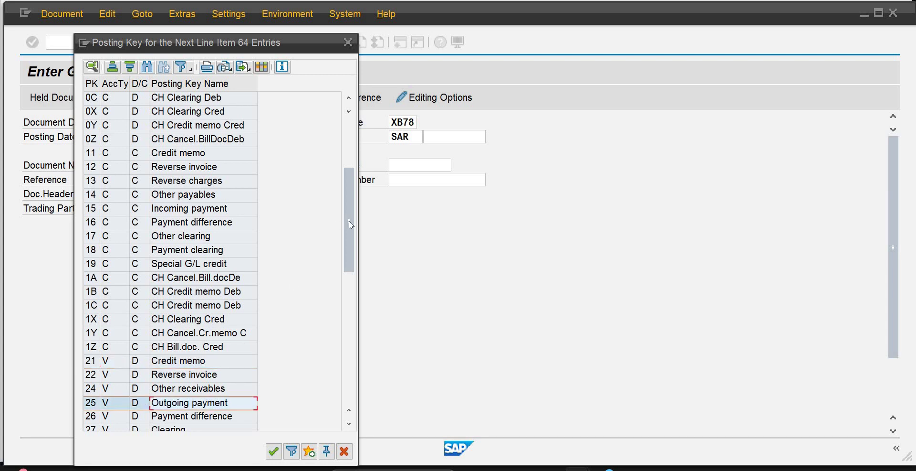
left_click_drag(350, 227, 352, 263)
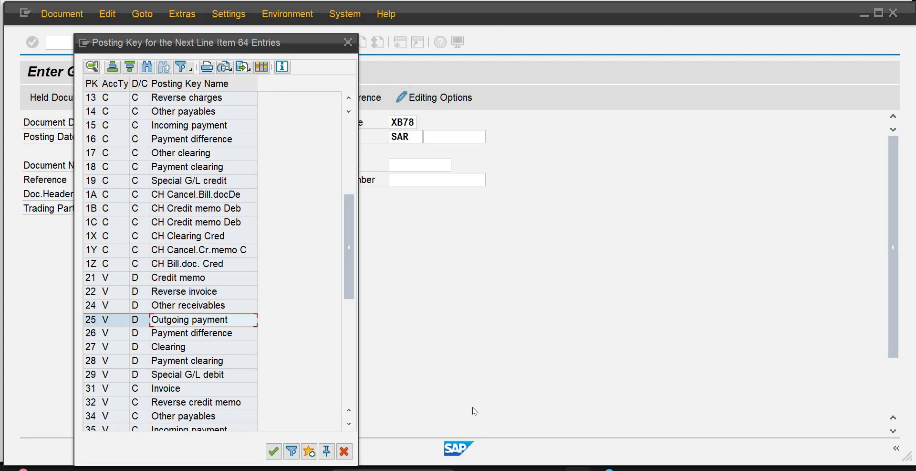
left_click_drag(348, 279, 353, 329)
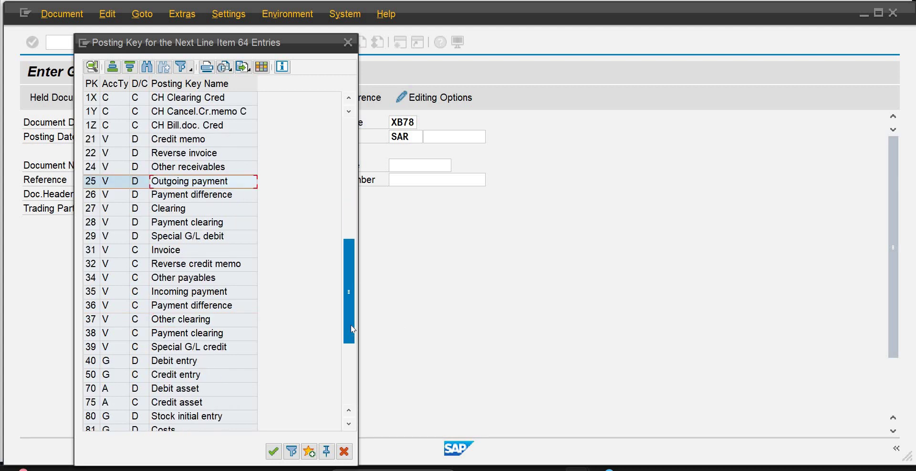
Examine the G/L, asset and material posting keys, including 40 Debit entry, 70 Debit asset, 89 and 99.
left_click(102, 362)
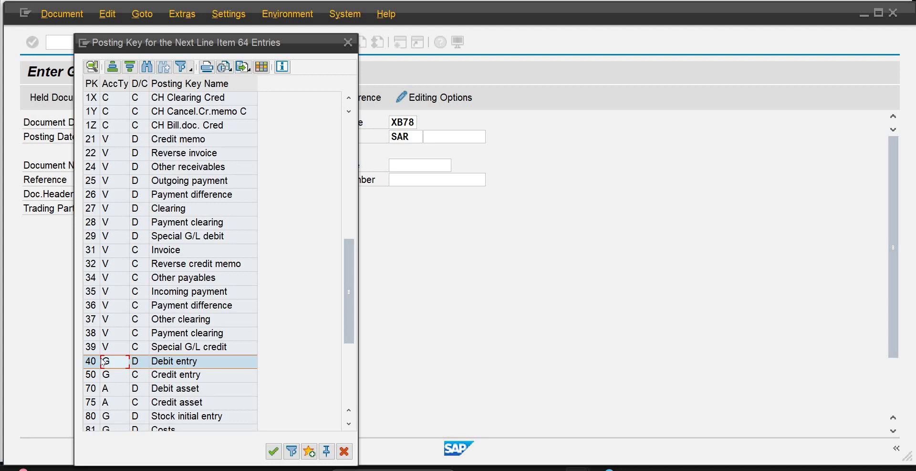
left_click(163, 390)
left_click_drag(351, 309, 350, 347)
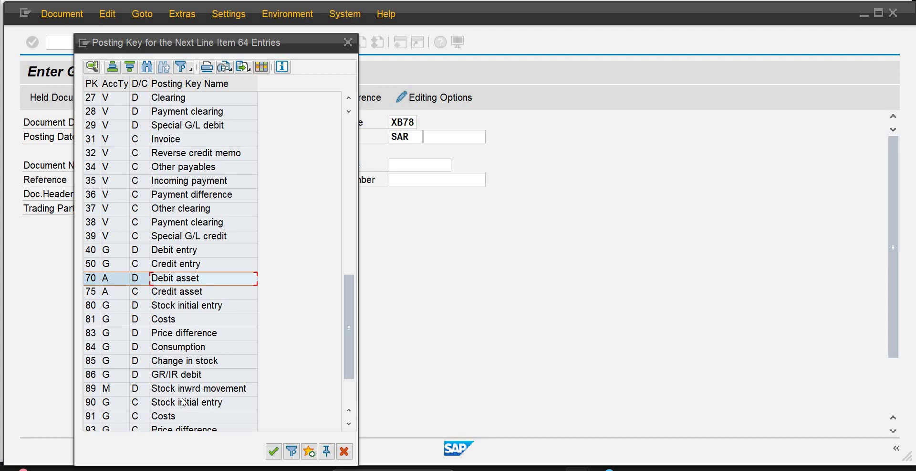
left_click(106, 390)
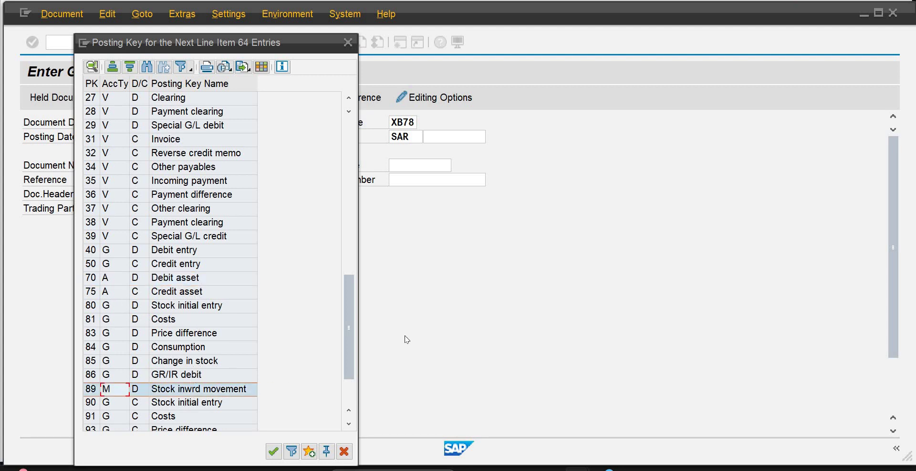
scroll(353, 373, "down", 2)
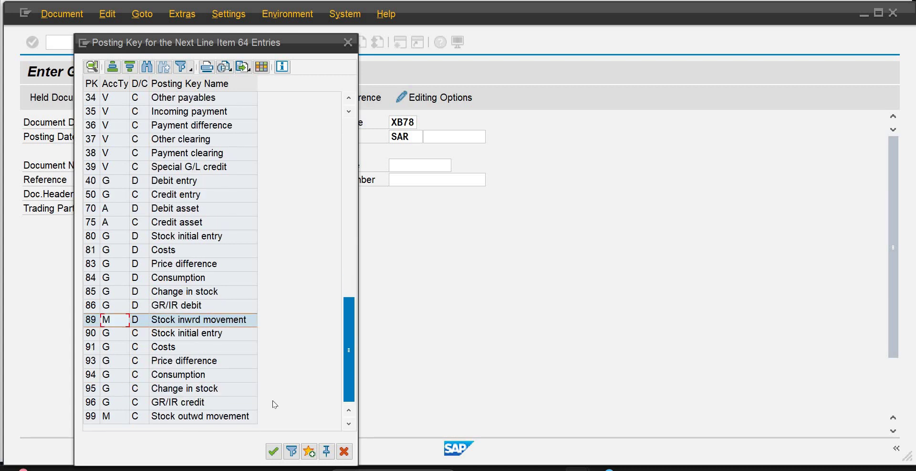
left_click(207, 416)
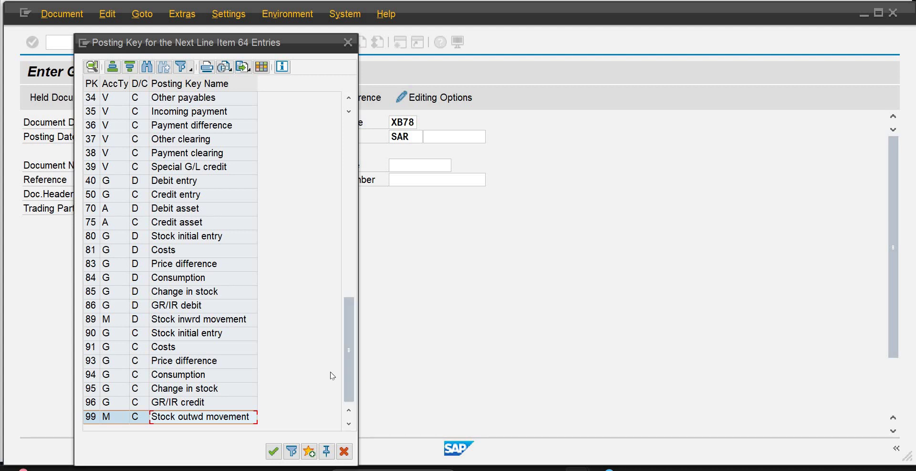
Choose posting key 40 (Debit entry) for the first line item.
mouse_move(604, 469)
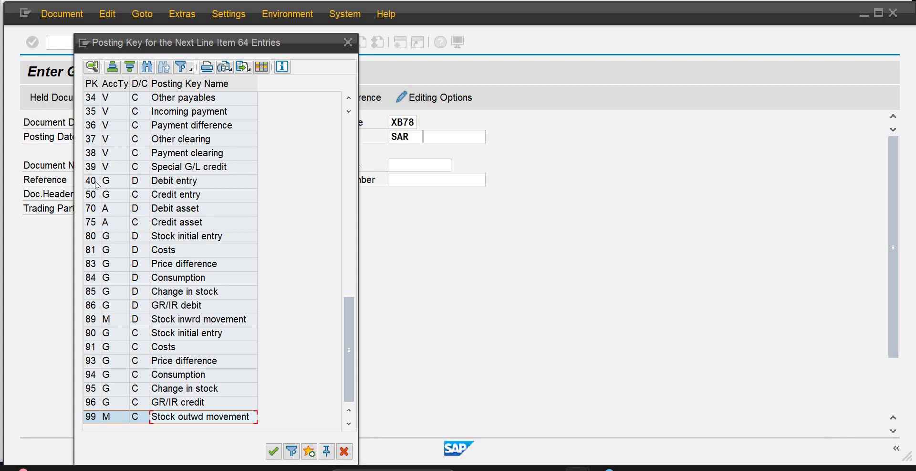
double_click(97, 185)
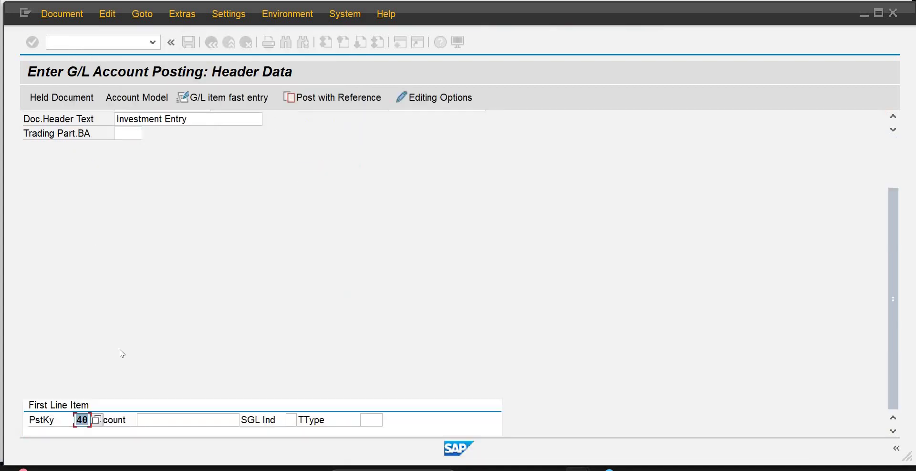
left_click(207, 419)
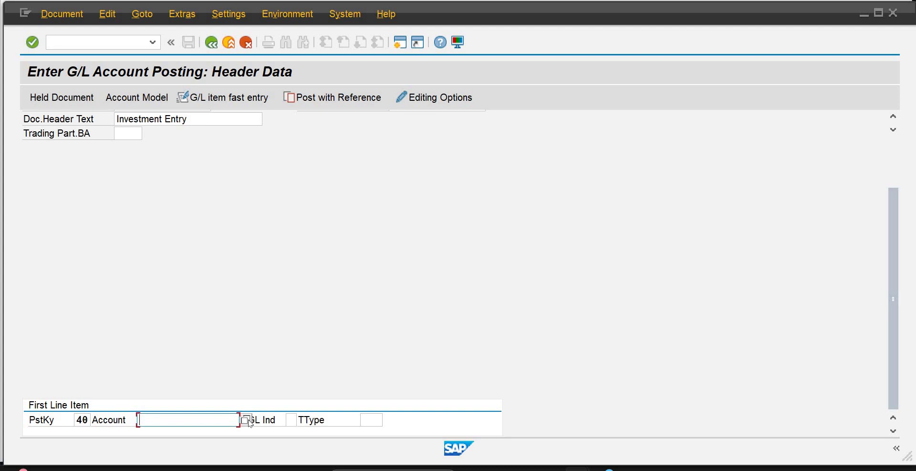
Select G/L account 100 (Bank) from chart of accounts COAJ for the first line item and open its item details.
key("F4")
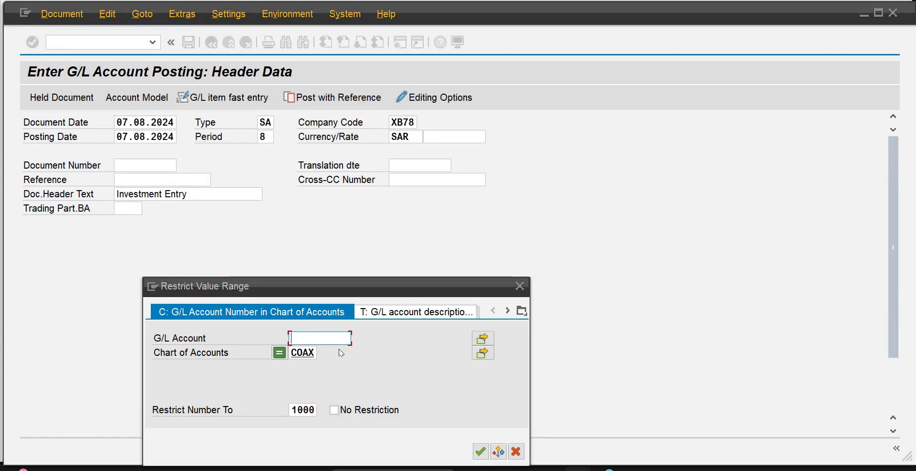
left_click(315, 354)
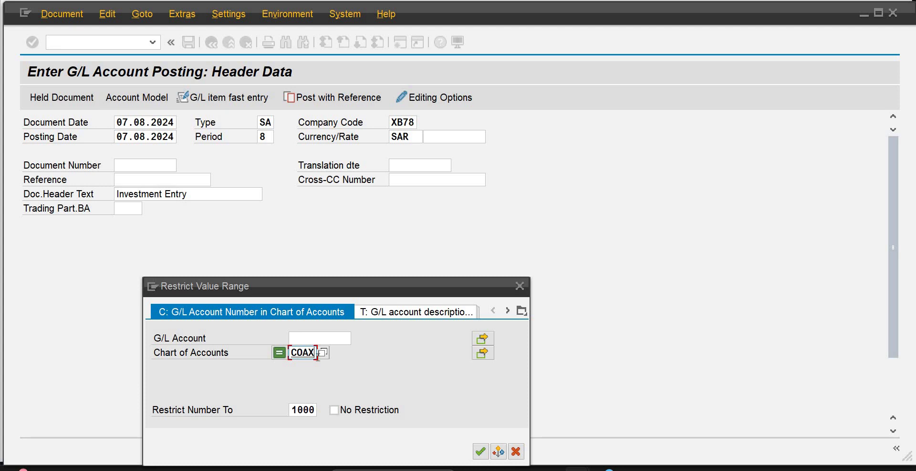
key("BackSpace")
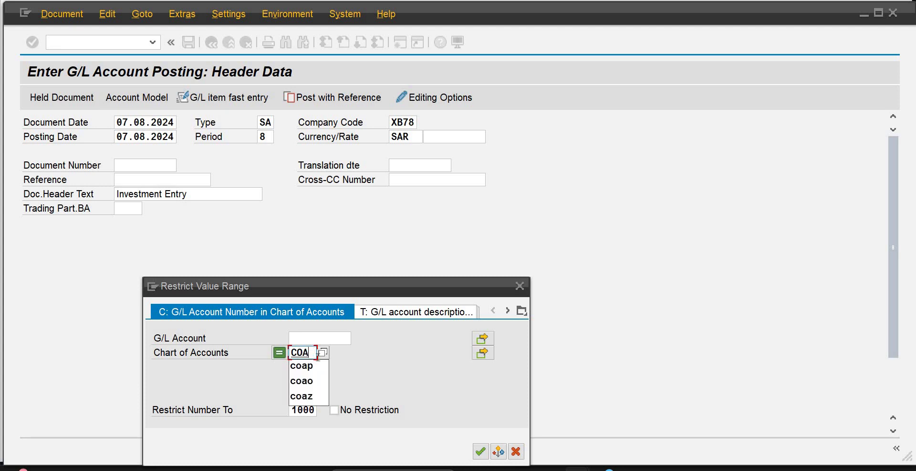
type("j")
key("Return")
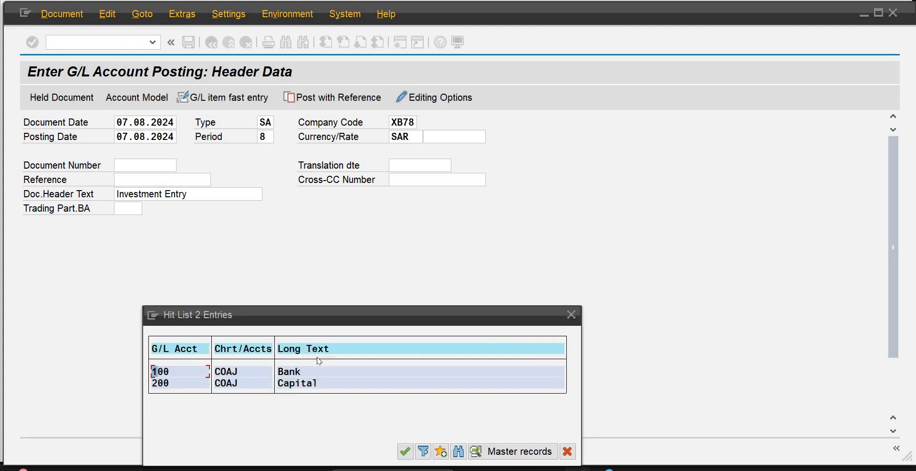
double_click(165, 371)
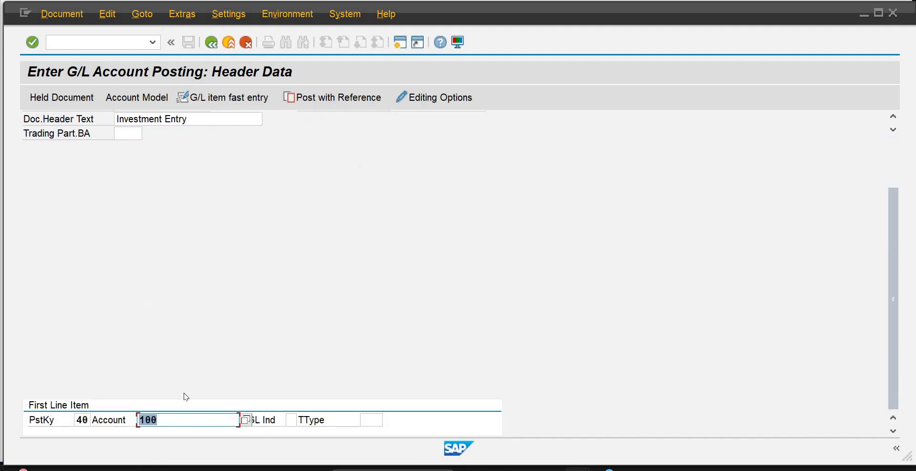
key("Return")
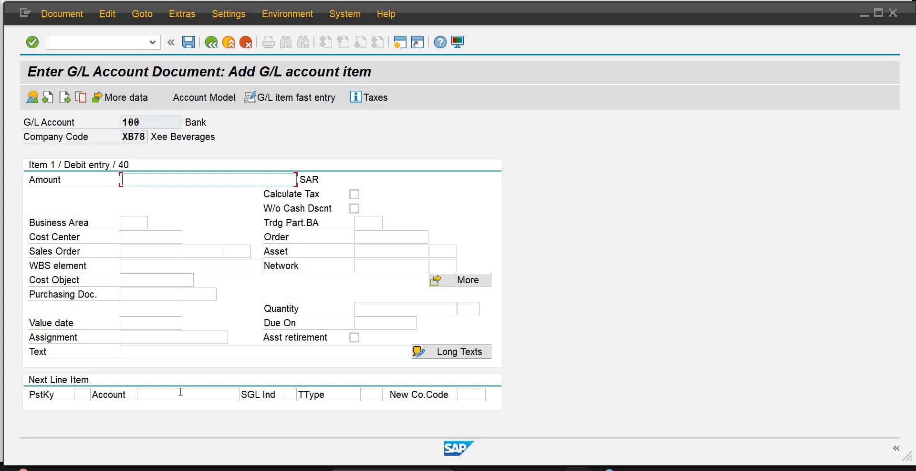
Enter 6500000 SAR as the bank item's amount and choose posting key 50 (Credit entry) for the next line item.
type("6500000")
left_click(82, 394)
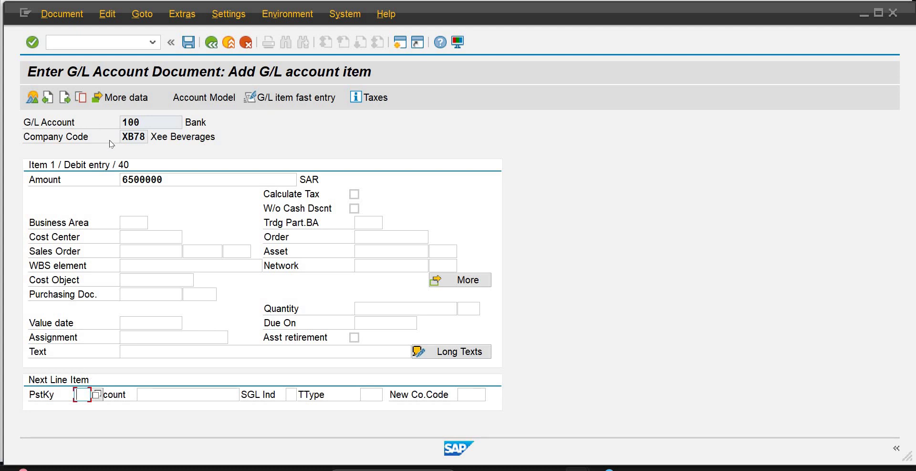
left_click(97, 394)
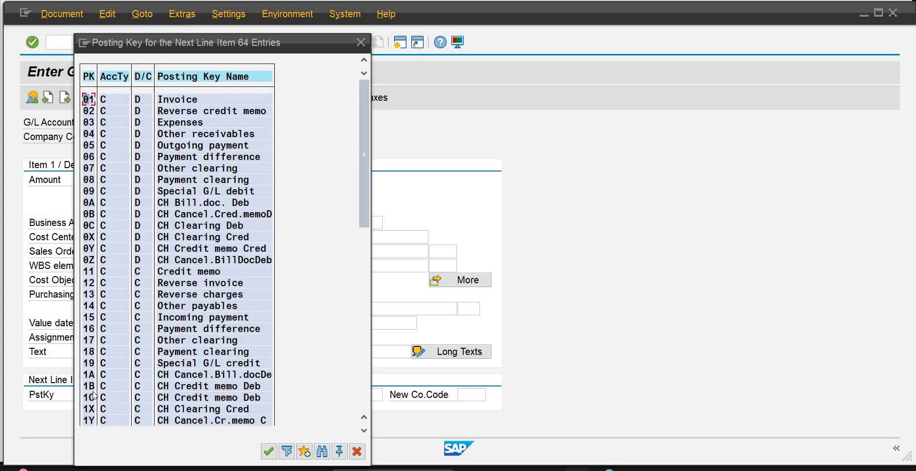
left_click_drag(362, 182, 361, 296)
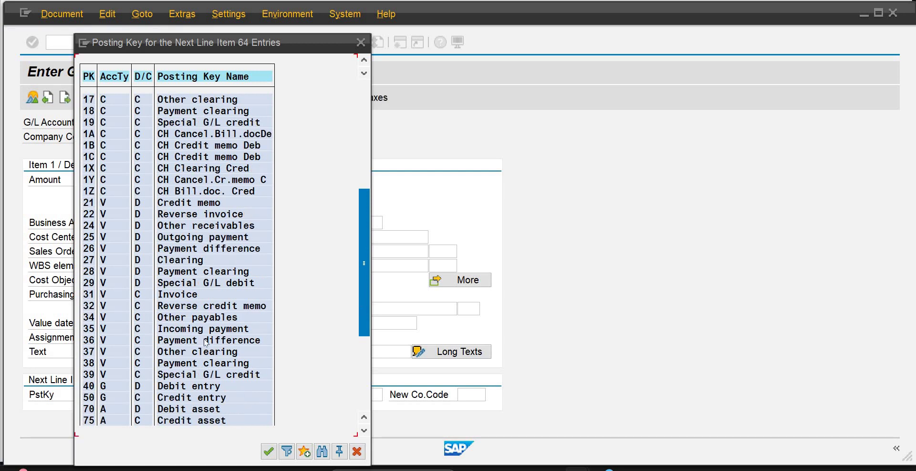
double_click(93, 399)
left_click(145, 390)
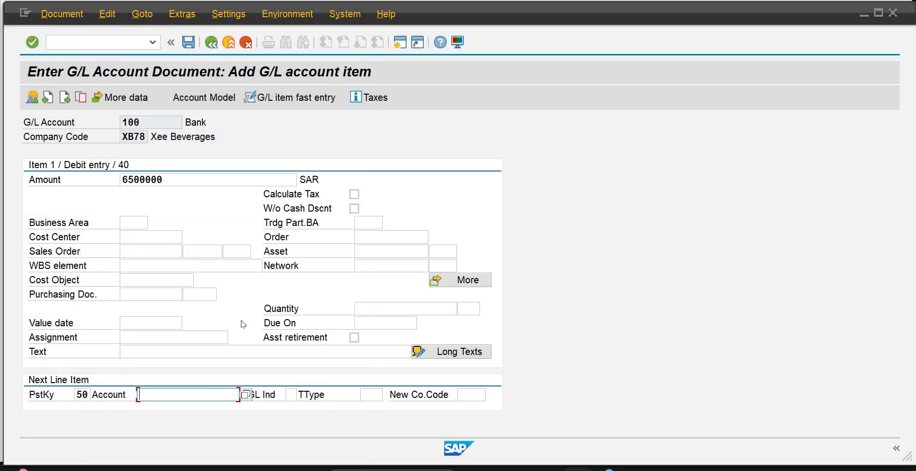
Select G/L account 200 (Capital) from chart of accounts COAJ for the next line item.
left_click(245, 395)
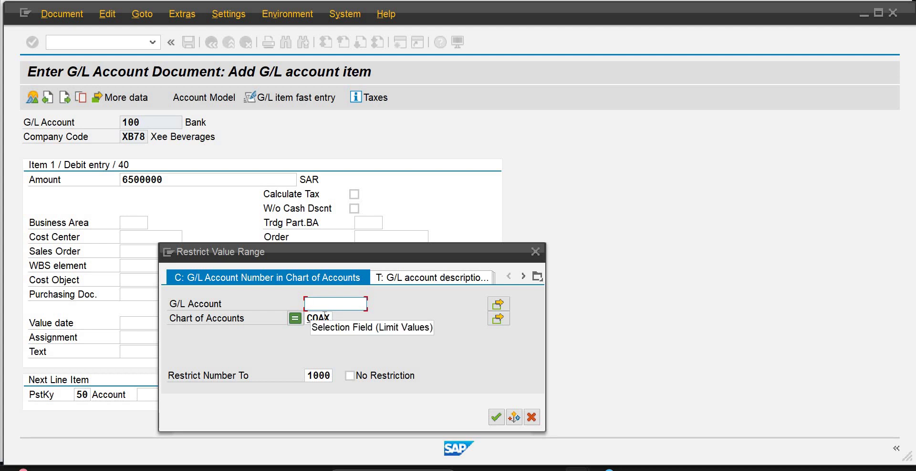
left_click(325, 316)
key("BackSpace")
key("BackSpace")
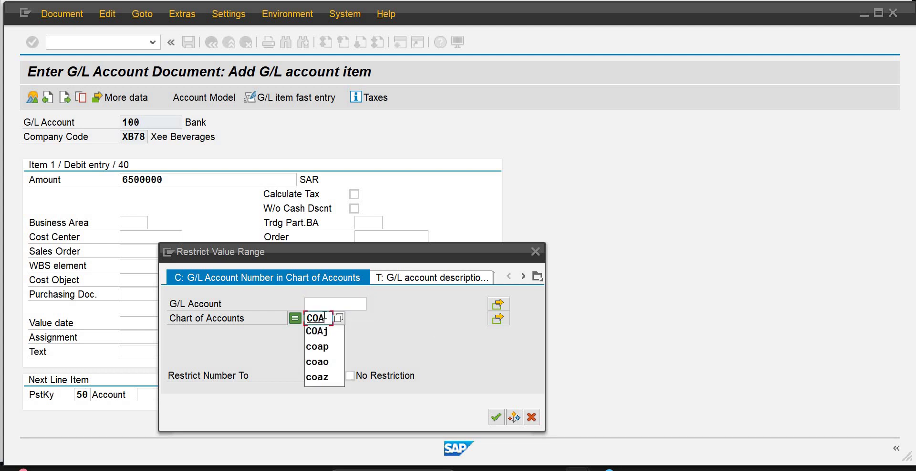
type("aj")
key("Return")
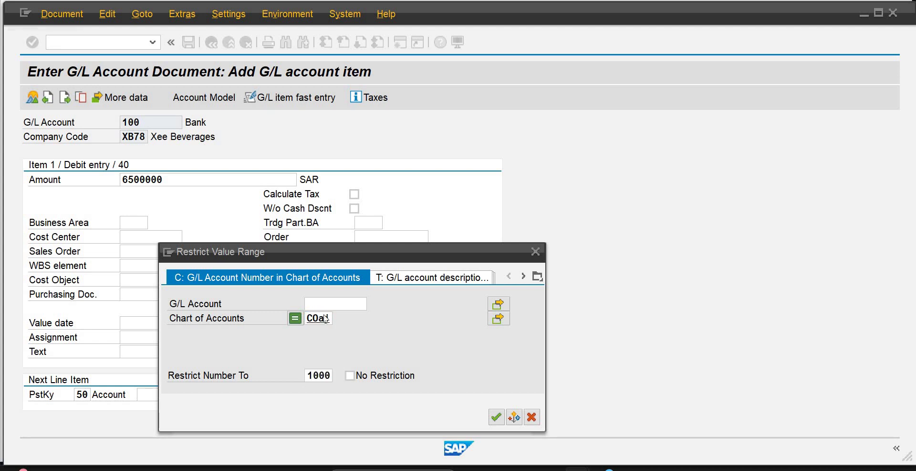
double_click(184, 384)
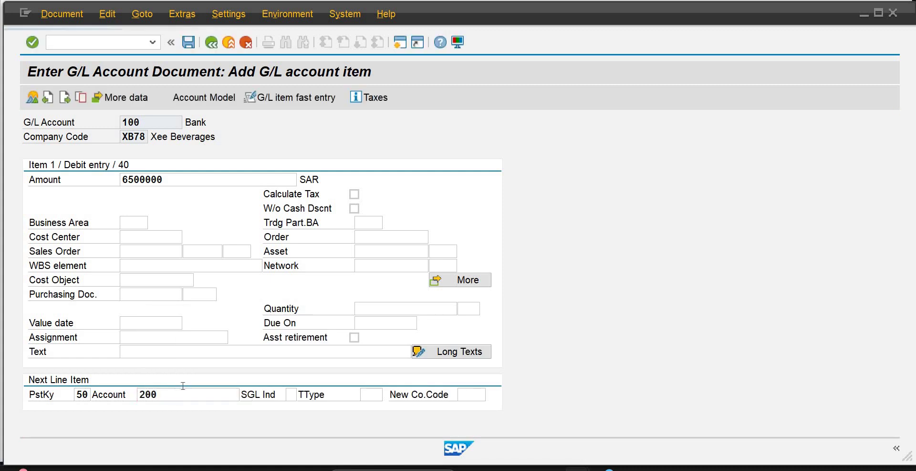
Open the capital credit item and fill its amount with the balancing value using *.
key("Return")
type("*")
key("Return")
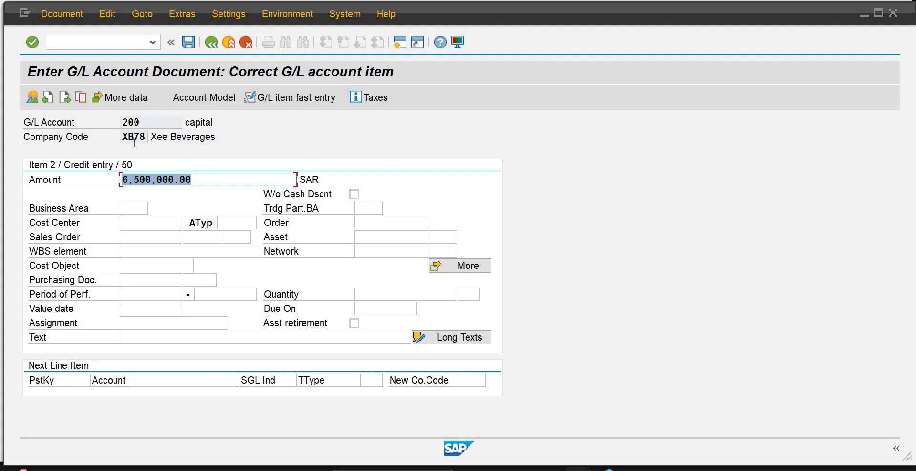
Display the document overview and discard the investment entry for company code XB78.
left_click(212, 47)
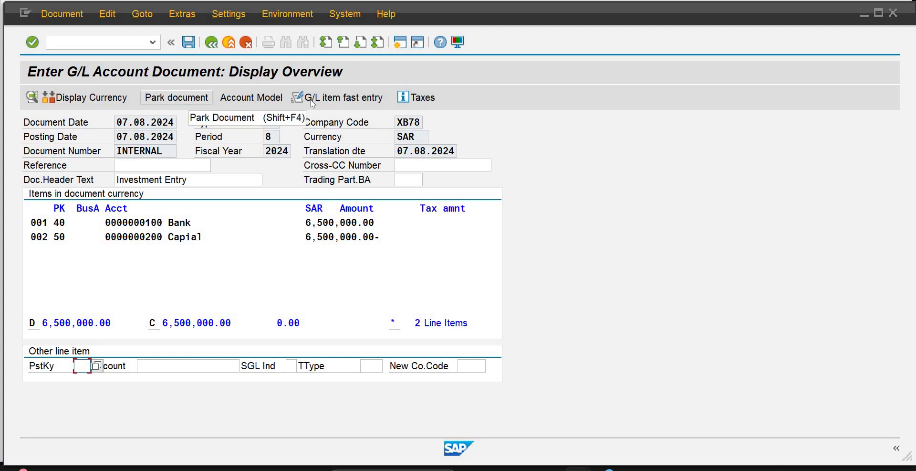
left_click(246, 44)
left_click(263, 289)
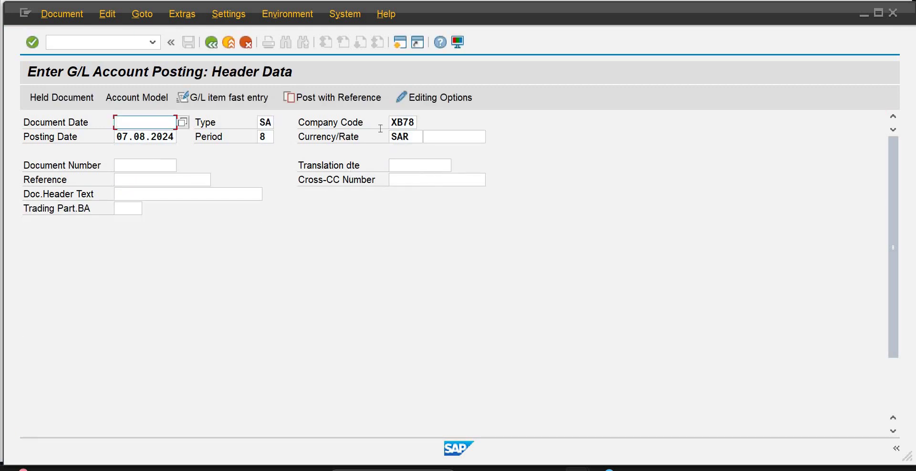
Set the new posting's company code to jr01 and its document date to 07.08.2024.
double_click(390, 122)
type("j")
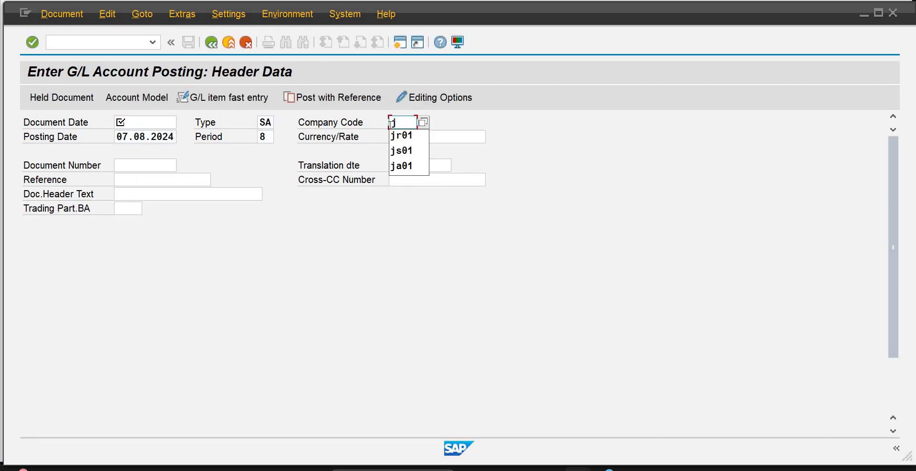
type("r")
left_click(401, 135)
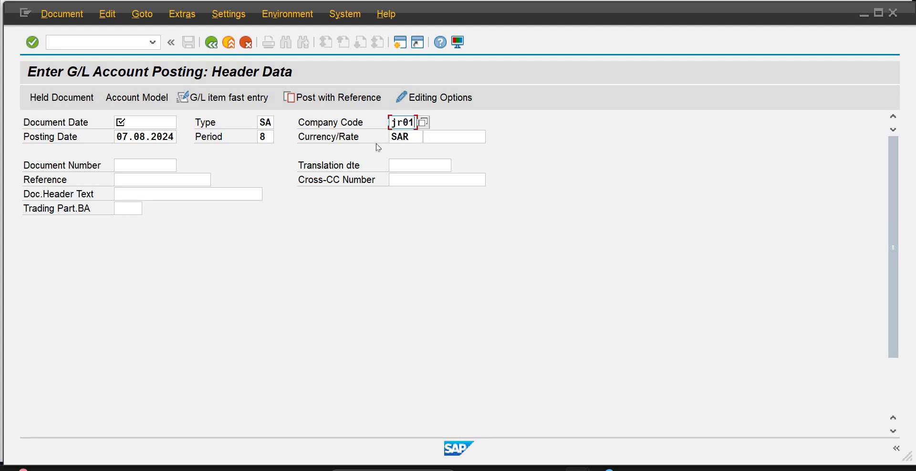
left_click(168, 121)
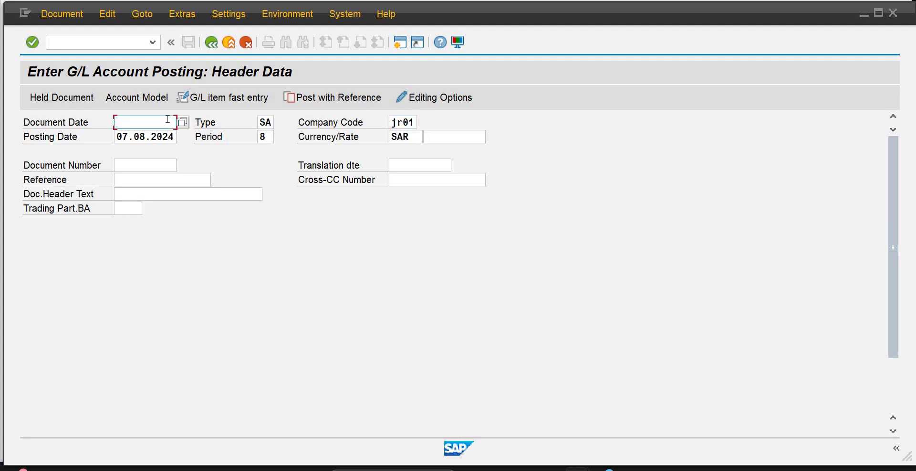
type("0")
key("Down")
key("Return")
Enter "Investment Entry" as the document header text.
key("Tab")
key("Tab")
key("Tab")
key("Tab")
key("Tab")
key("Tab")
key("Tab")
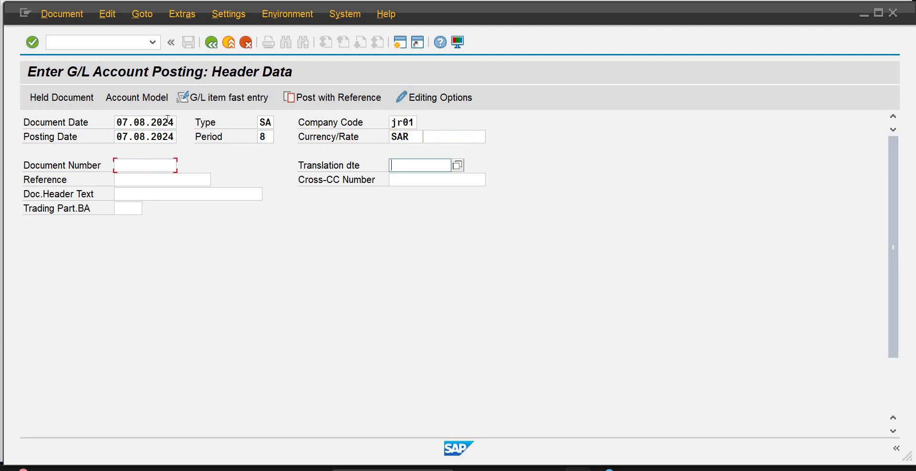
key("Tab")
key("Tab")
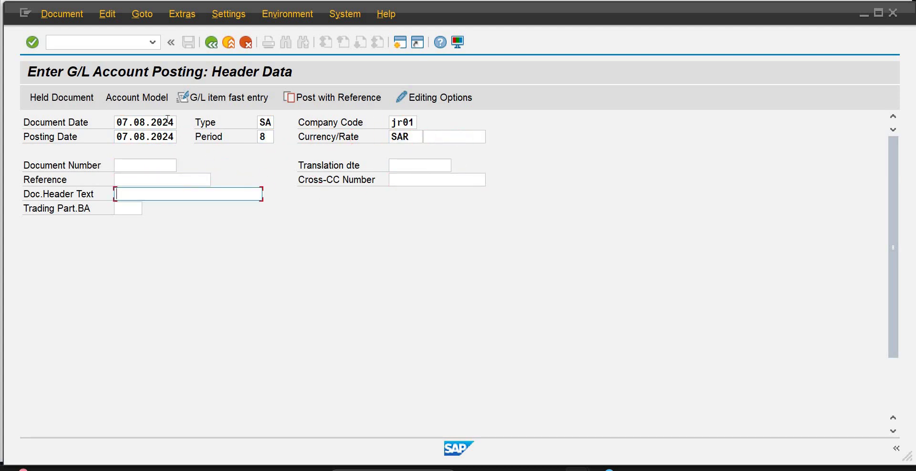
type("I")
key("Down")
key("Return")
Select G/L account 100 (Bank) from chart of accounts COAJ for the first line item with posting key 40 and submit the header.
key("Tab")
key("Tab")
key("Tab")
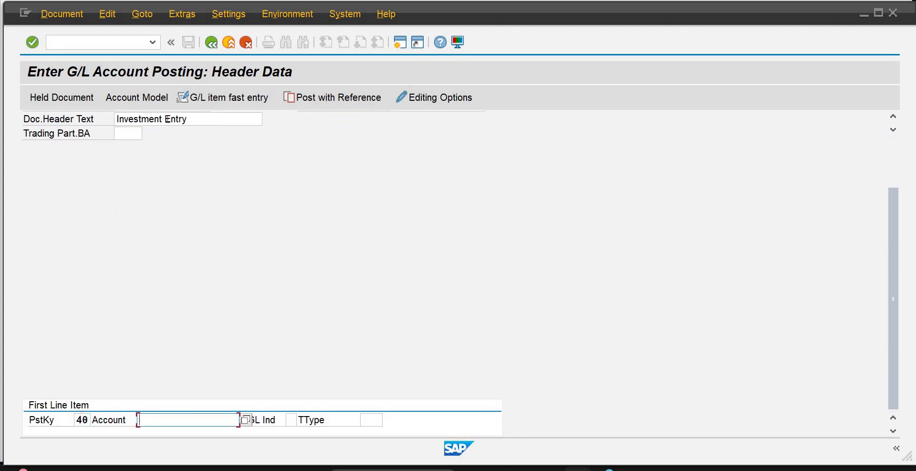
type("100")
left_click(247, 419)
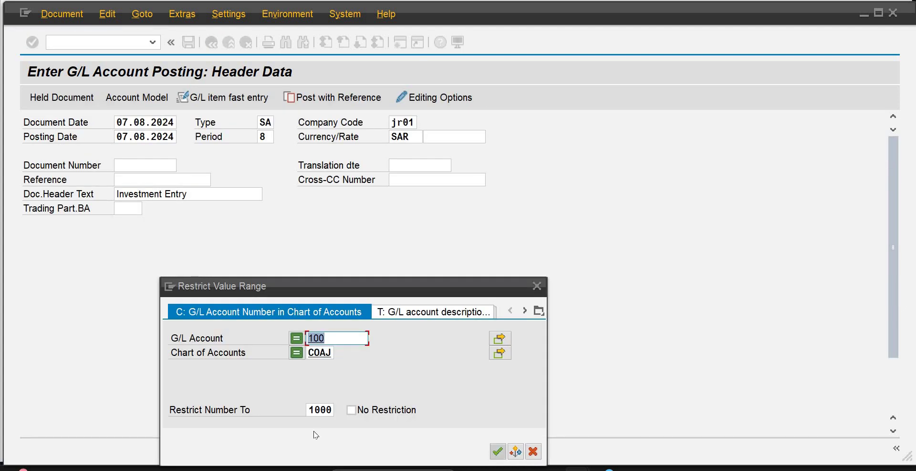
key("Return")
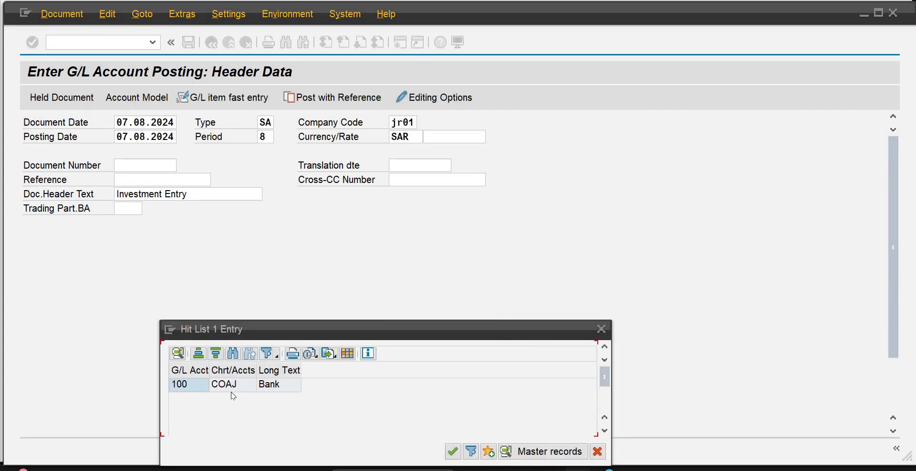
left_click(198, 390)
left_click(452, 451)
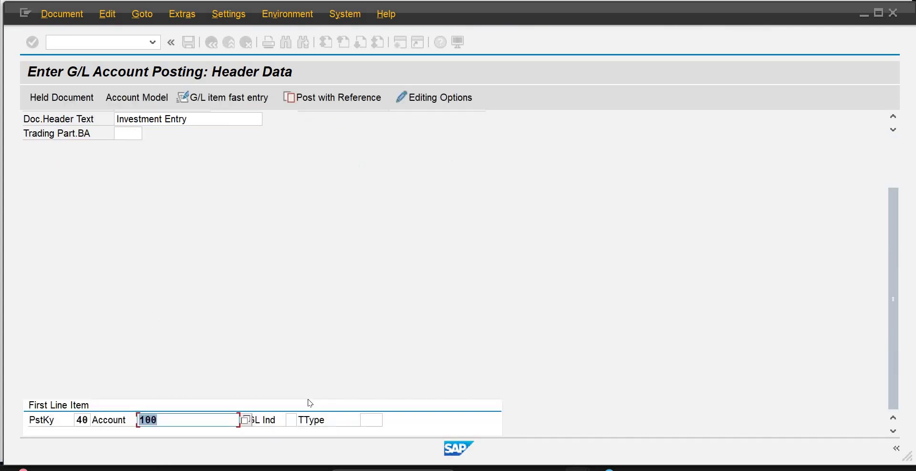
key("Return")
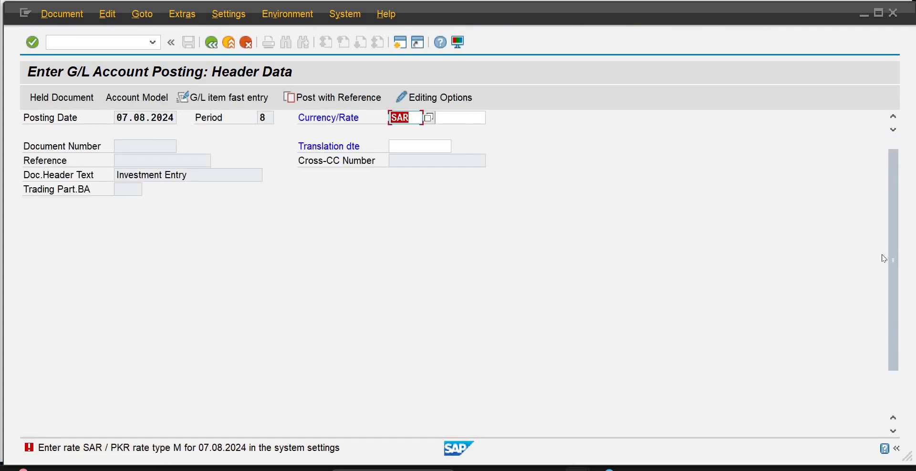
Change the document currency to PKR and continue to the bank line item.
scroll(895, 263, "up", 1)
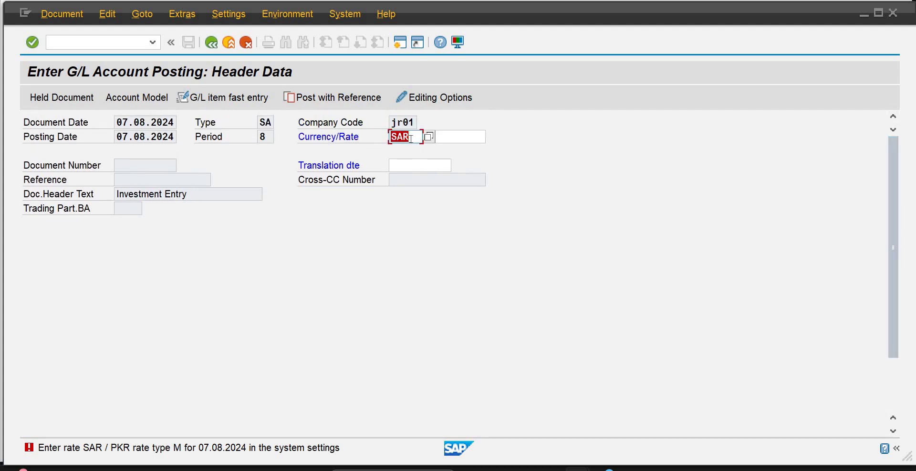
left_click(411, 138)
key("BackSpace")
key("BackSpace")
key("BackSpace")
type("pkr")
key("Return")
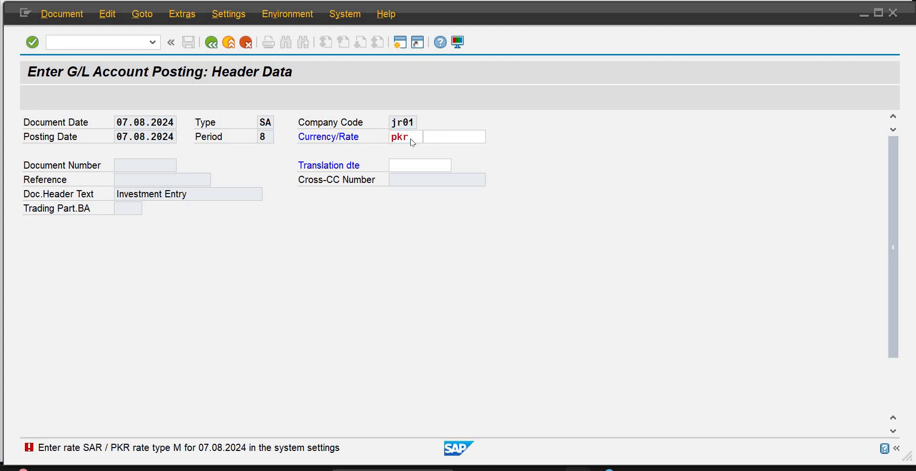
key("Return")
Enter 6500000 PKR as the bank debit amount and set the next line item's posting key to 50.
type("6500000")
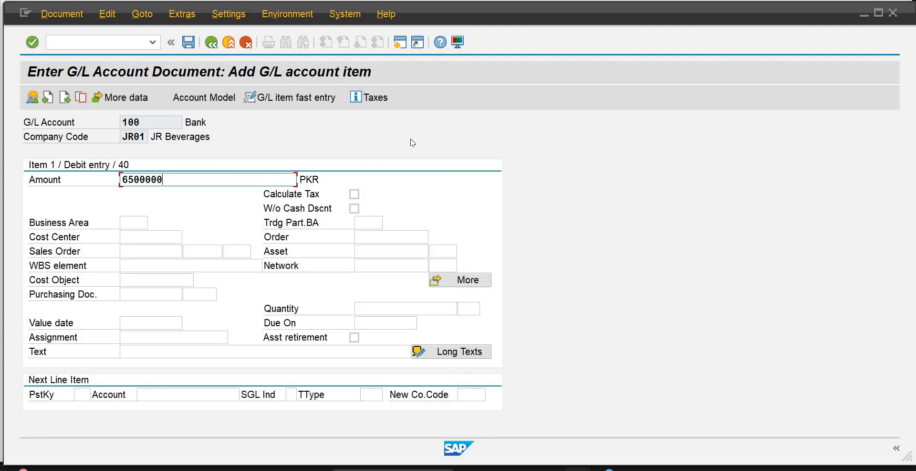
left_click(83, 394)
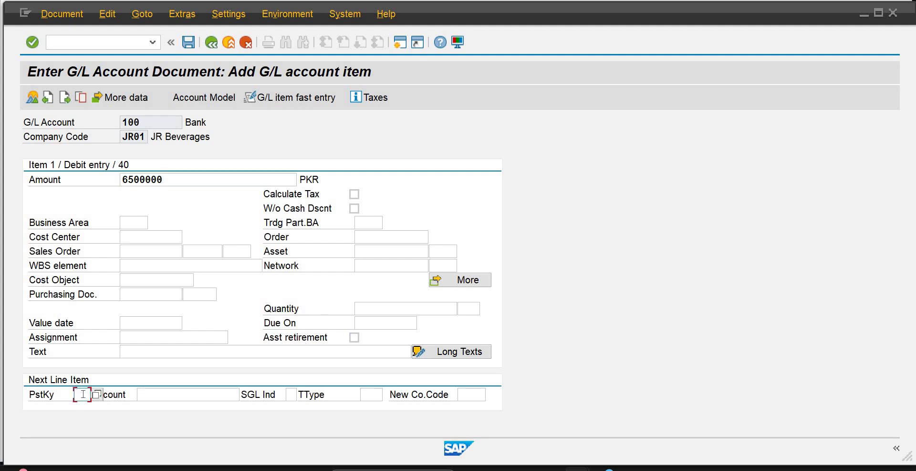
type("50")
key("Tab")
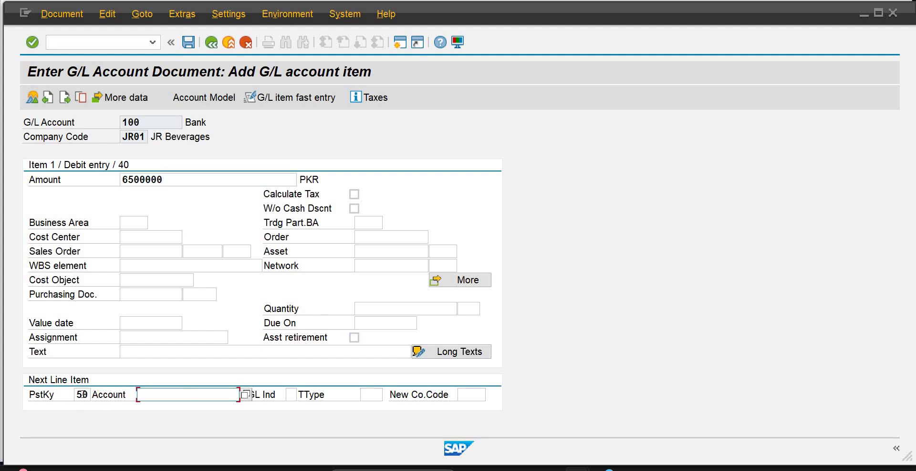
Credit G/L account 200 (Capital) with the balancing amount, entered as *, and display the document overview.
type("200")
key("Return")
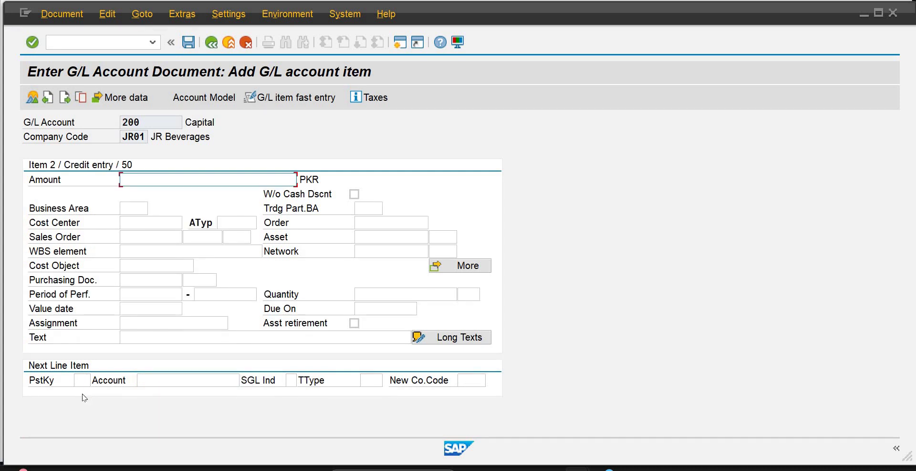
type("*")
key("Return")
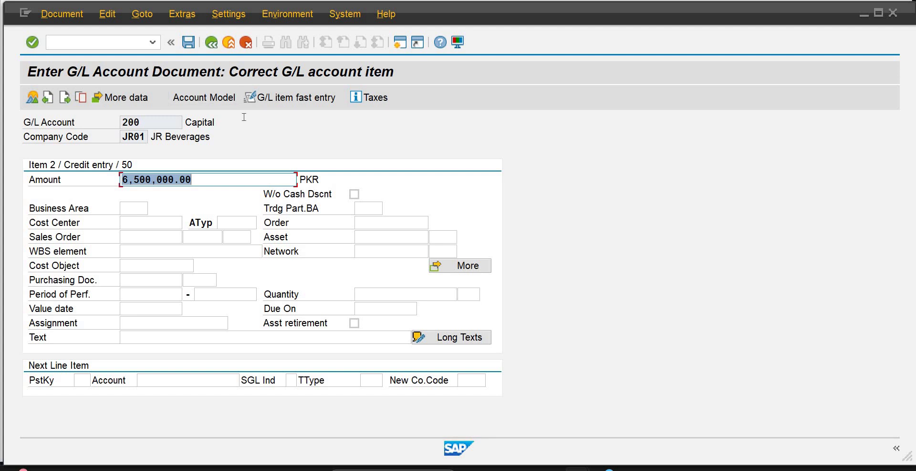
left_click(31, 98)
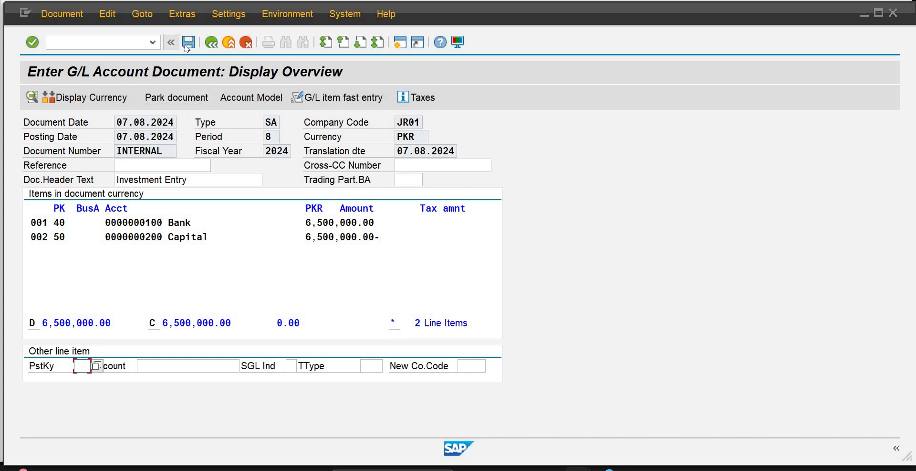
Park the investment entry and return to the SAP Easy Access menu with the transaction code /n.
left_click(173, 98)
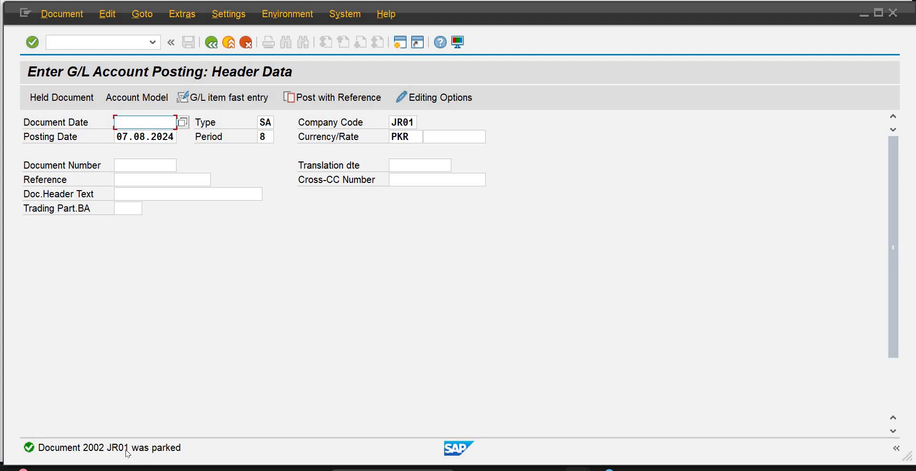
left_click(138, 45)
type("/n")
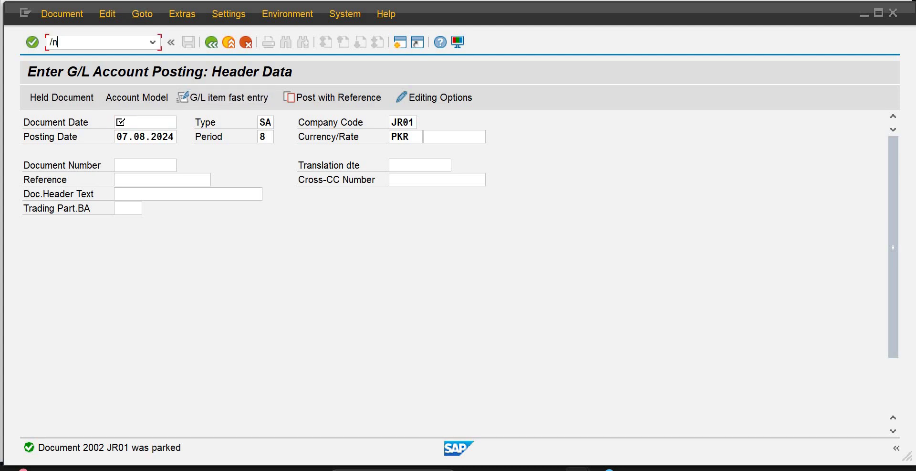
key("Return")
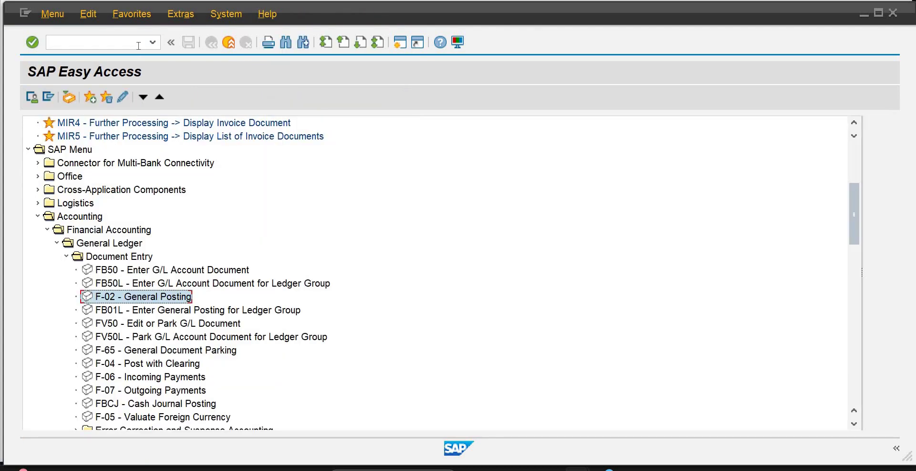
Look at the ledger group field in FB01L - Enter General Posting for Ledger Group and exit without entering data.
left_click(209, 310)
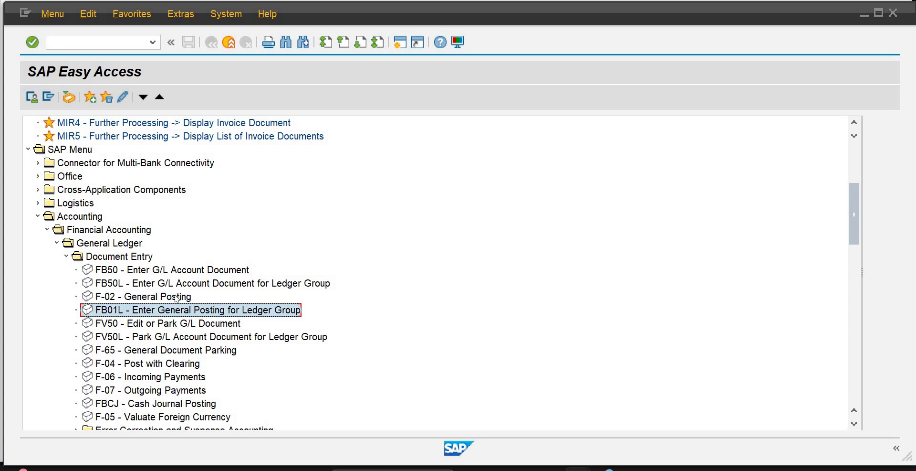
double_click(207, 311)
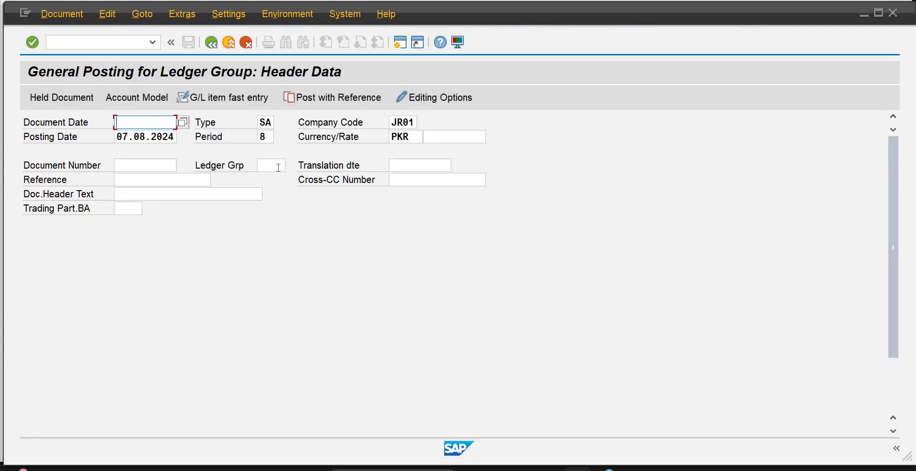
left_click(279, 167)
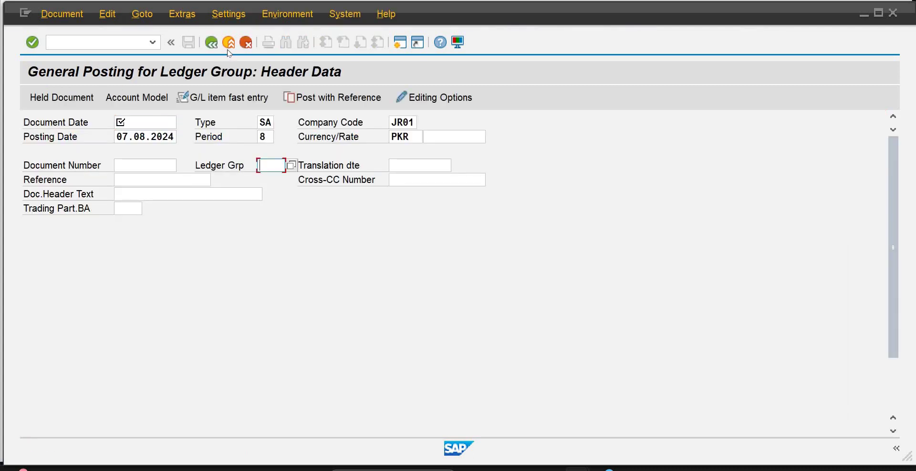
key("F3")
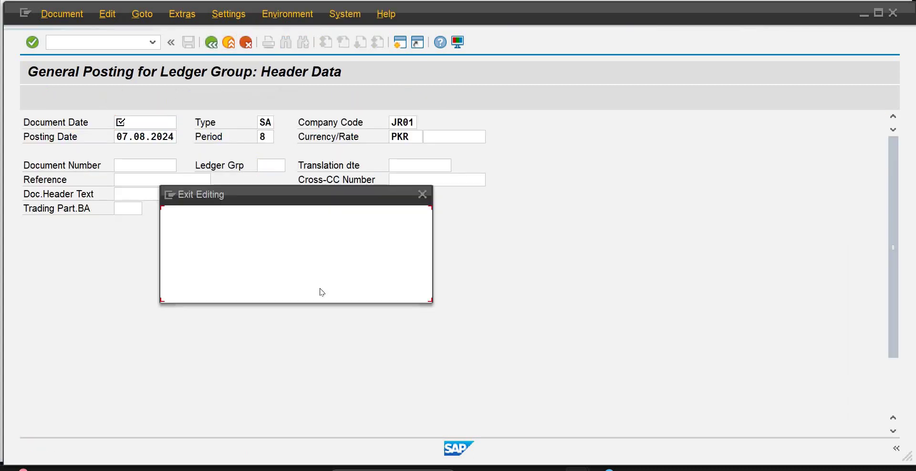
left_click(242, 290)
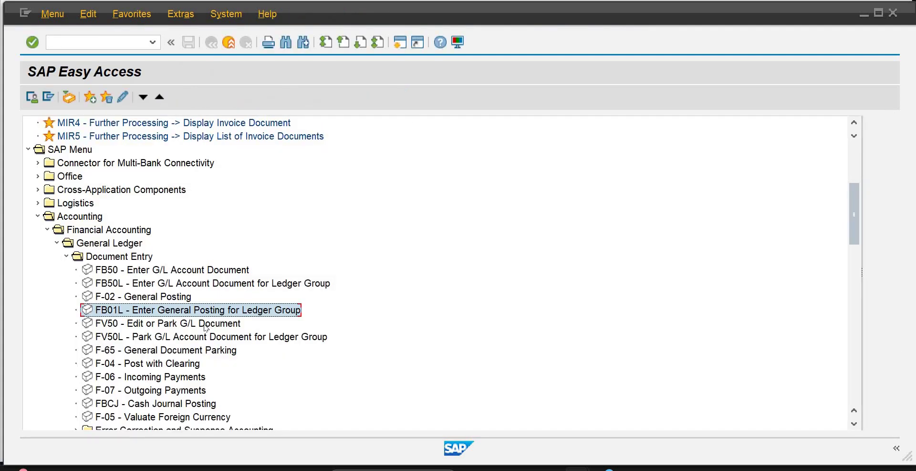
Open parked document 2002 of company code JR01 for fiscal year 2024 in FBV0 - Post/Delete.
left_click(205, 328)
scroll(850, 290, "down", 3)
scroll(850, 289, "down", 5)
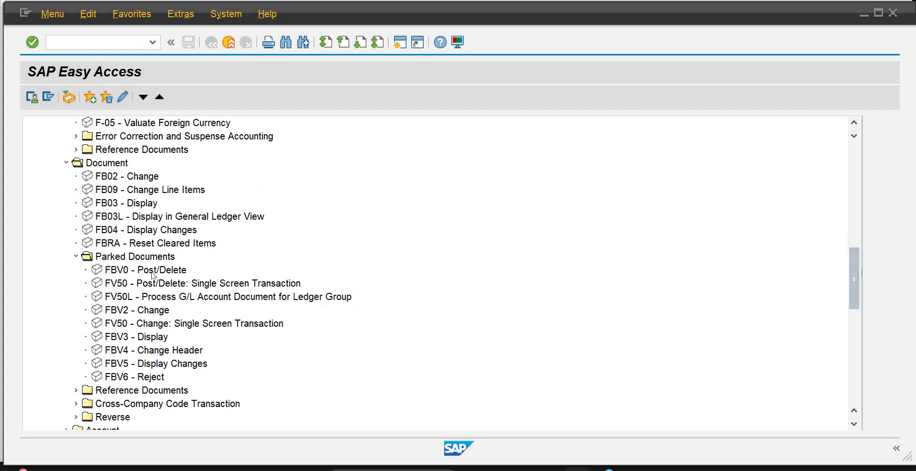
double_click(153, 275)
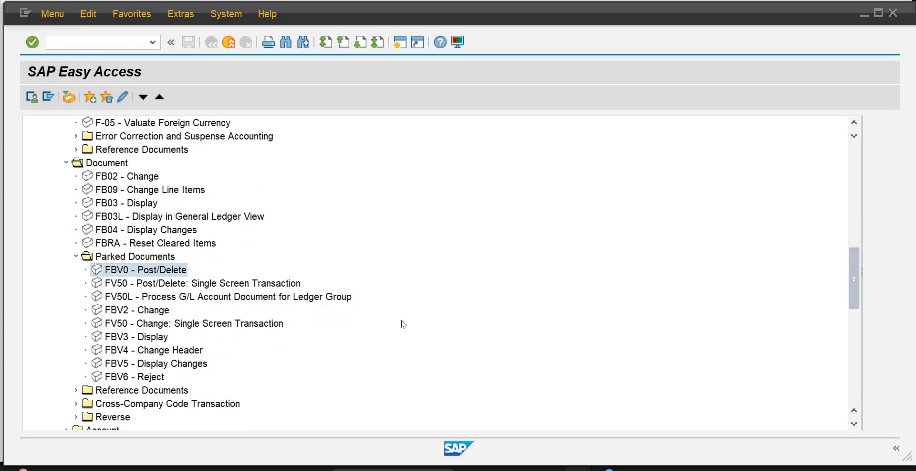
left_click(135, 192)
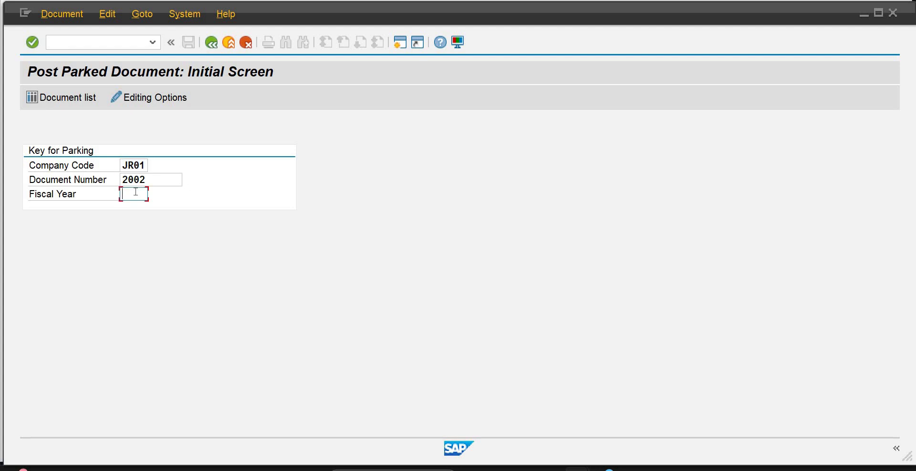
type("202")
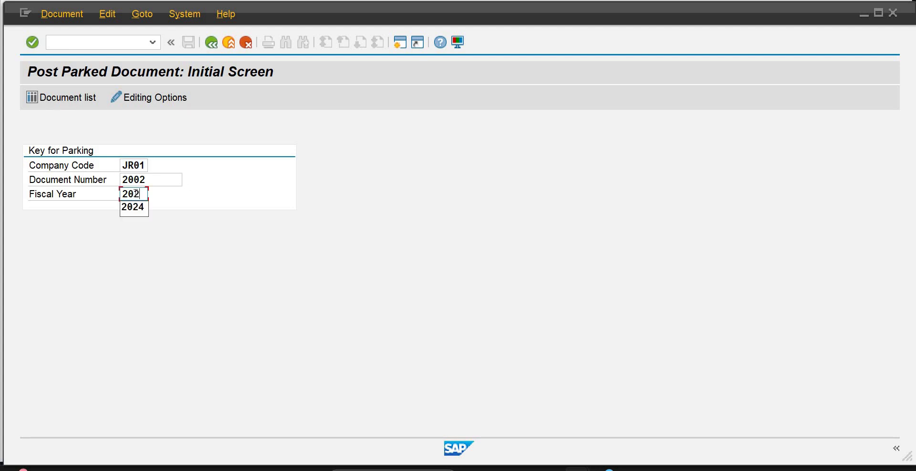
type("4")
key("Return")
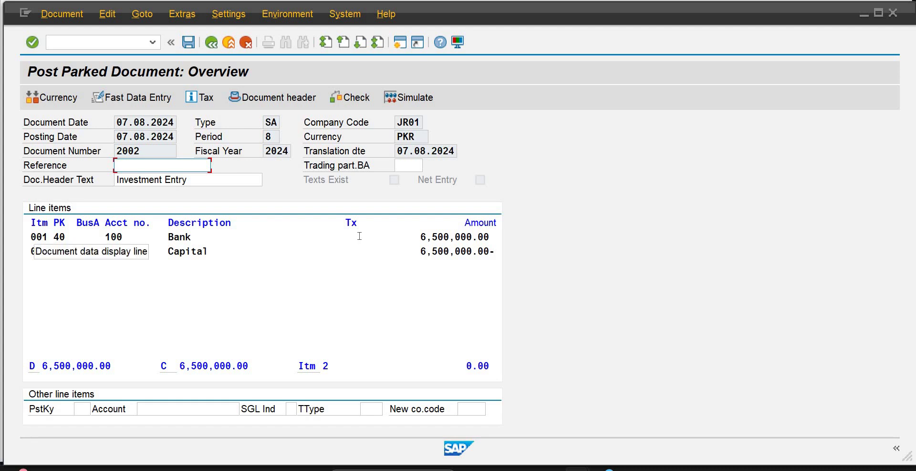
Post the parked document and return to the SAP Easy Access menu.
left_click(189, 42)
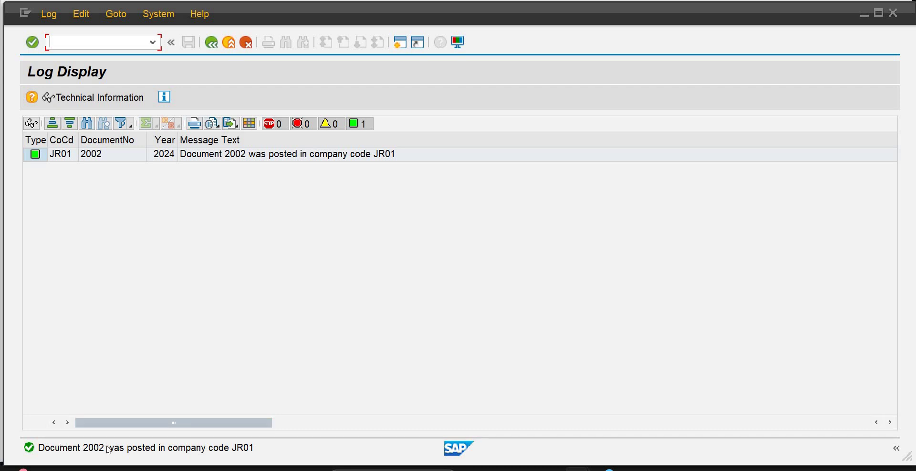
left_click(212, 43)
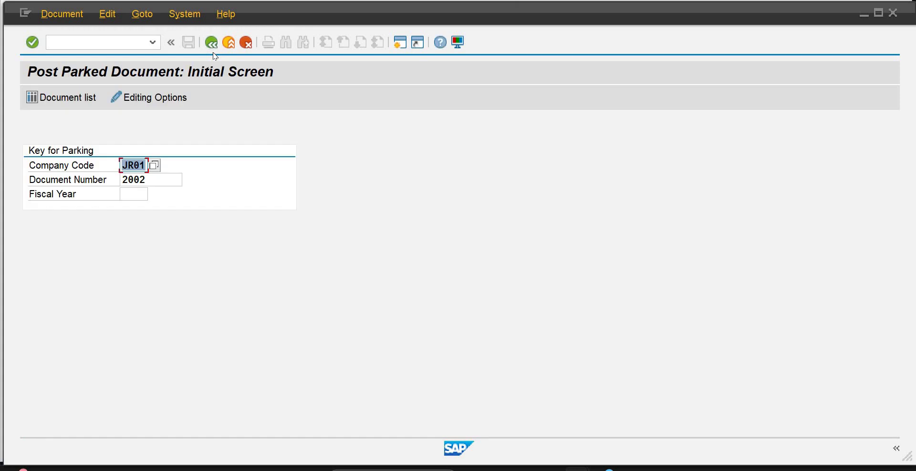
left_click(215, 47)
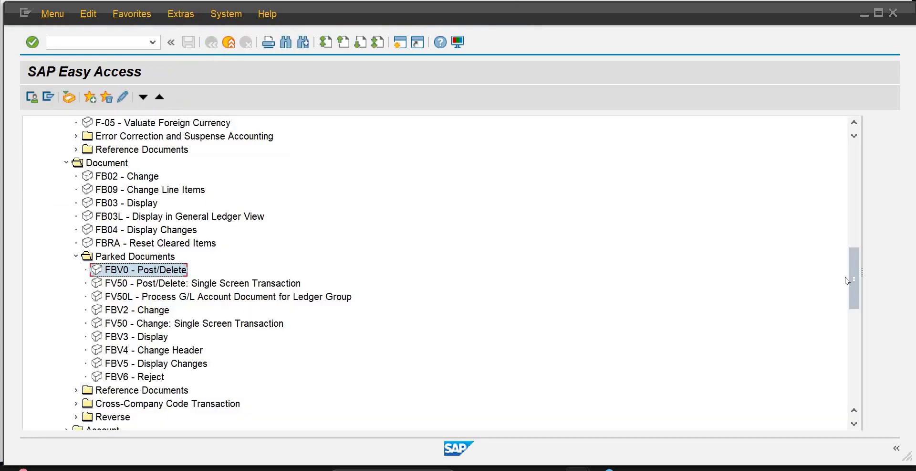
Display document 2002 of company code JR01 for fiscal year 2024 in FB03 and return to the menu.
scroll(848, 262, "up", 3)
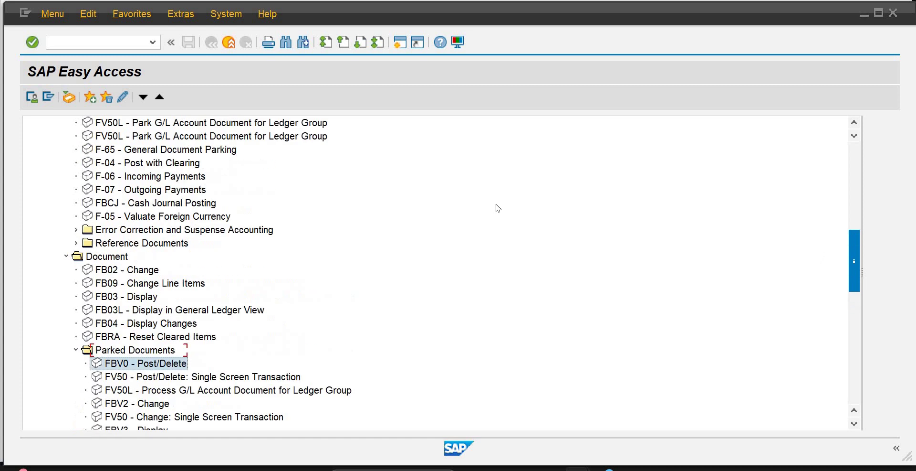
double_click(124, 296)
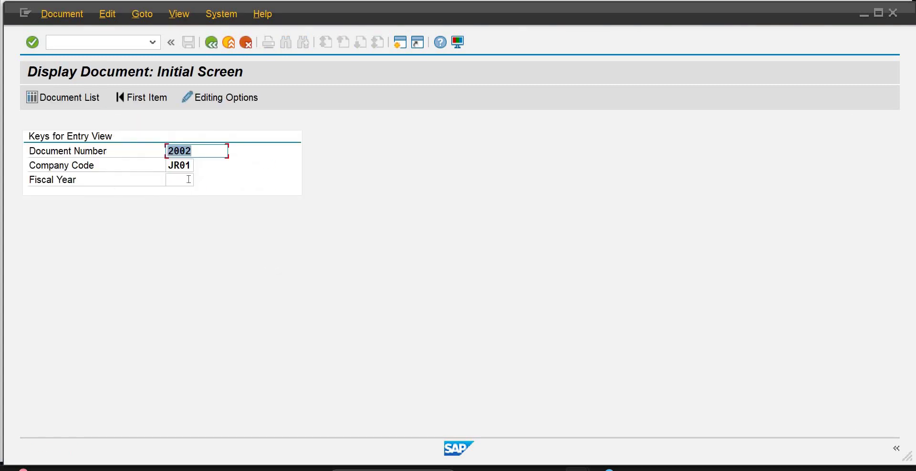
left_click(188, 178)
type("2024")
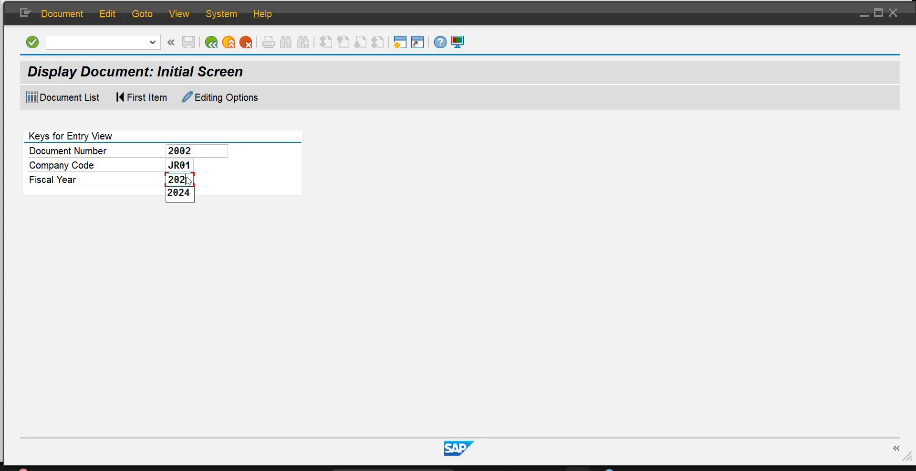
key("Return")
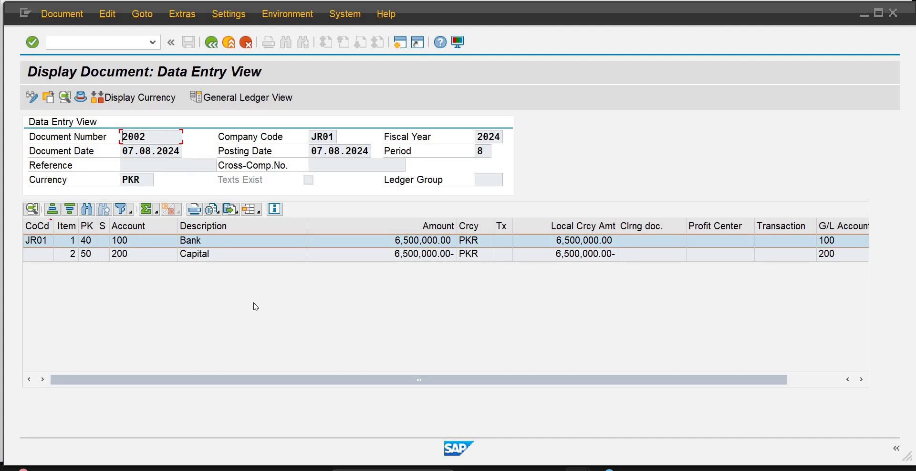
left_click(211, 42)
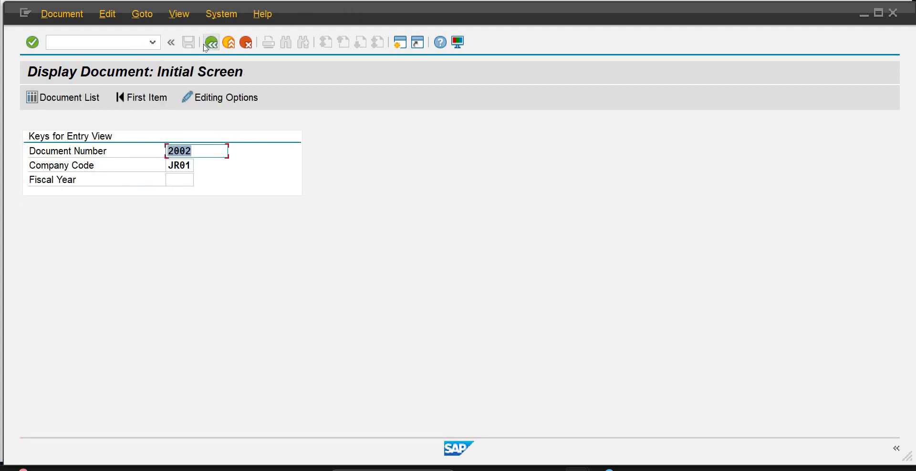
left_click(206, 44)
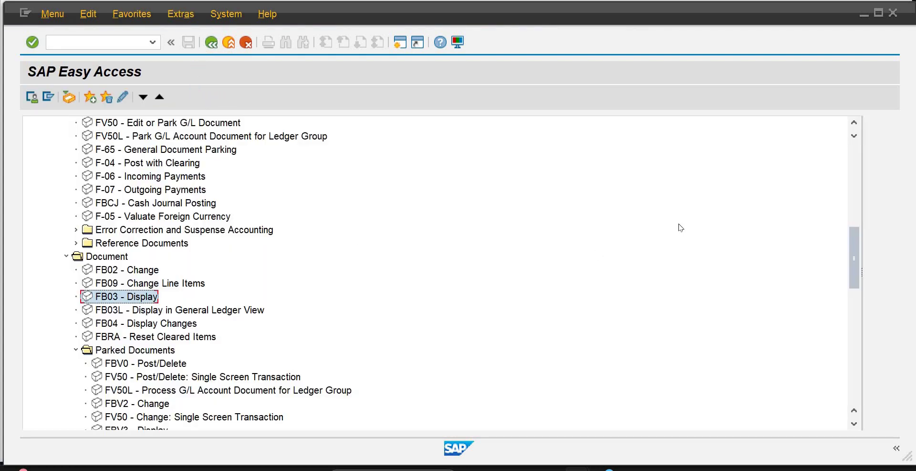
Run the FAGLL03 line item display for G/L account 100 in company code JR01 with all items.
left_click_drag(857, 260, 850, 164)
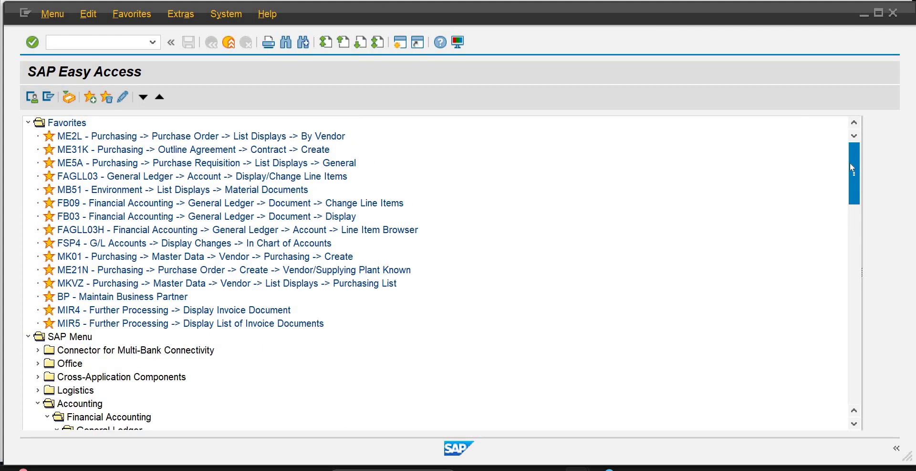
left_click(113, 177)
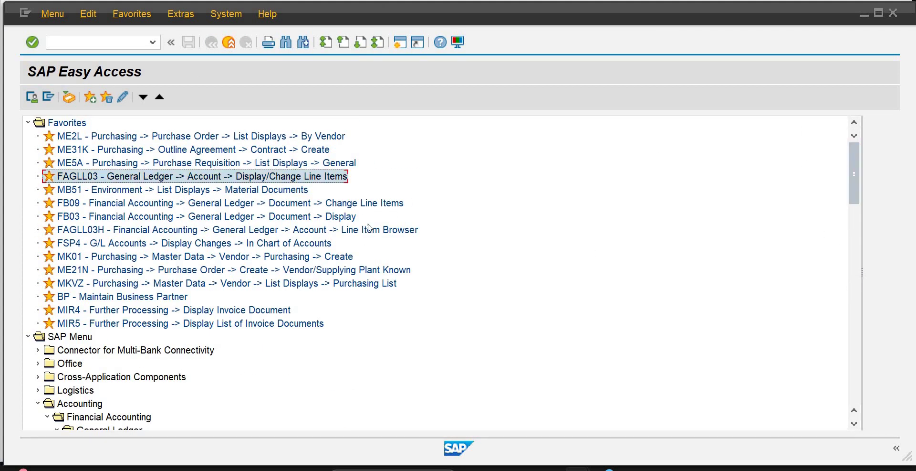
double_click(84, 178)
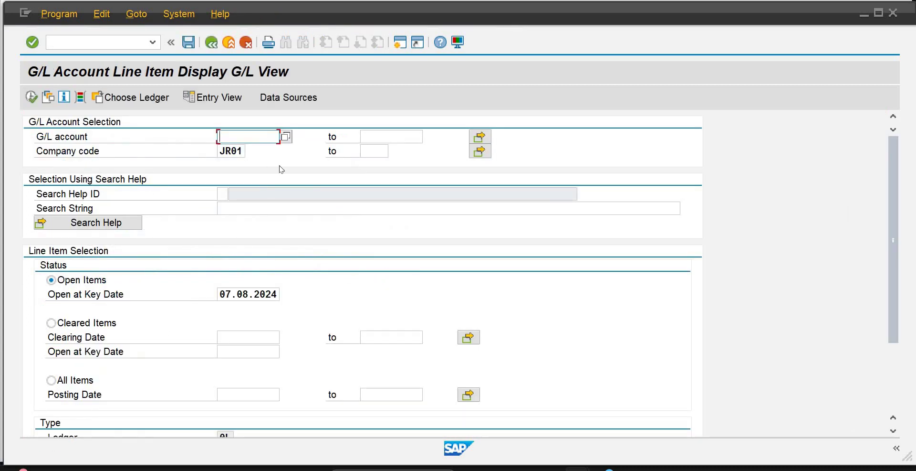
type("100")
left_click(56, 382)
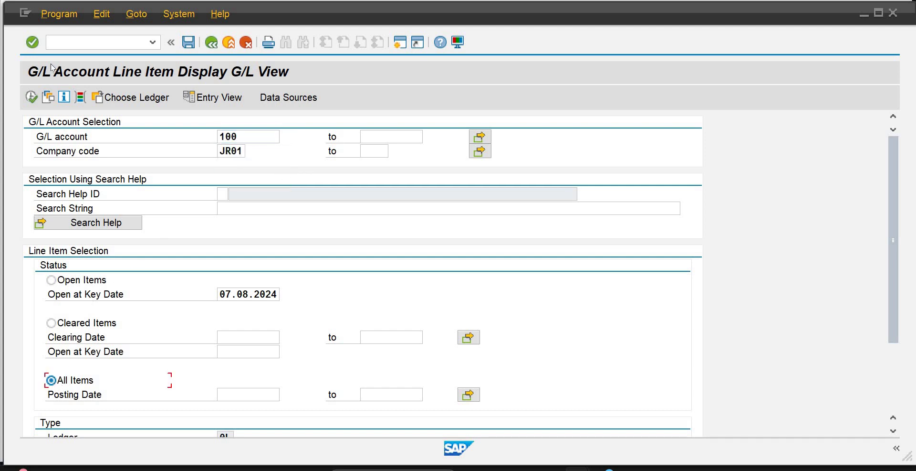
left_click(30, 97)
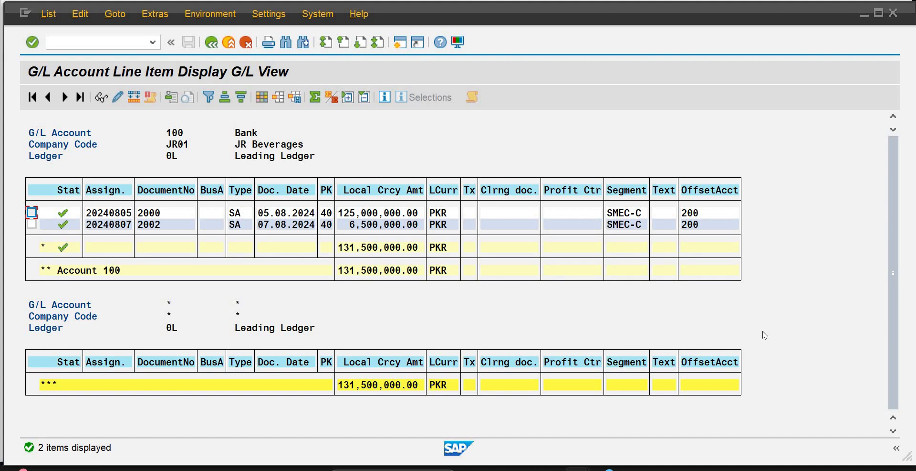
View the field details of the document 2000 line item, then return to the General Ledger document entry transactions in the menu.
left_click(695, 215)
double_click(695, 215)
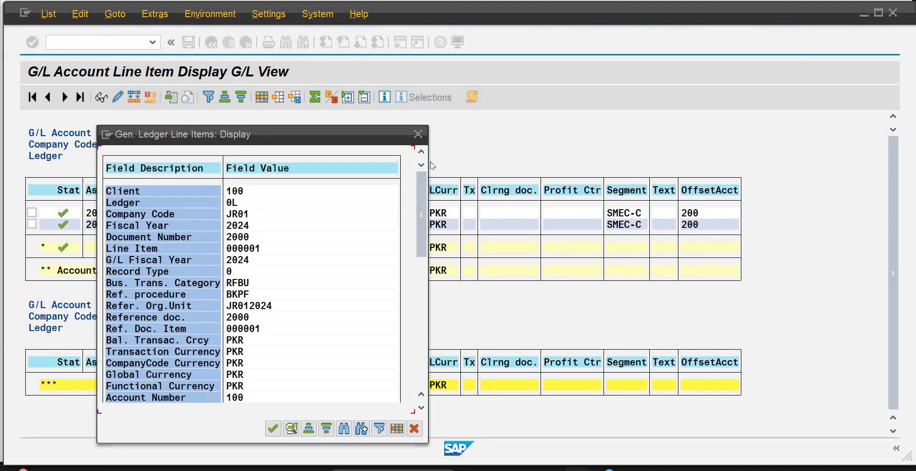
left_click(418, 134)
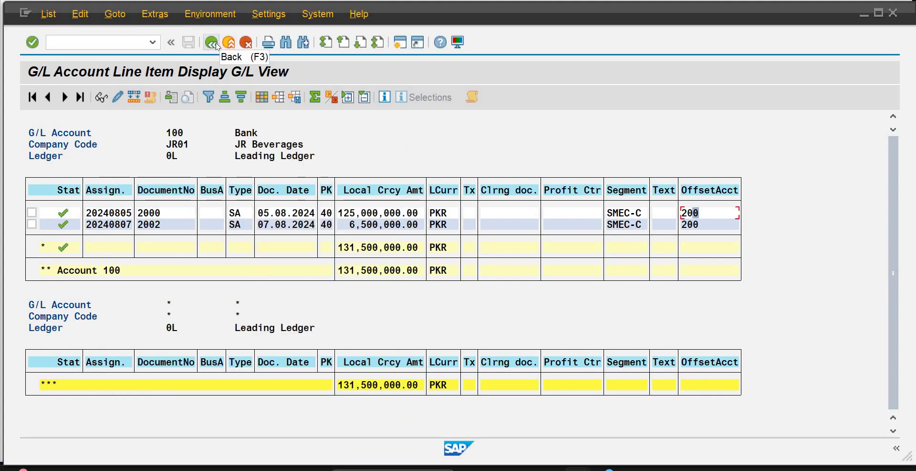
left_click(213, 43)
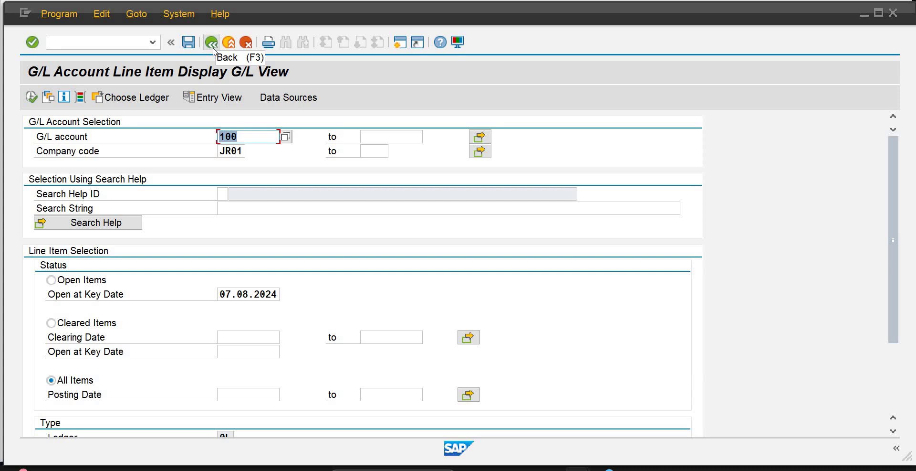
left_click(213, 47)
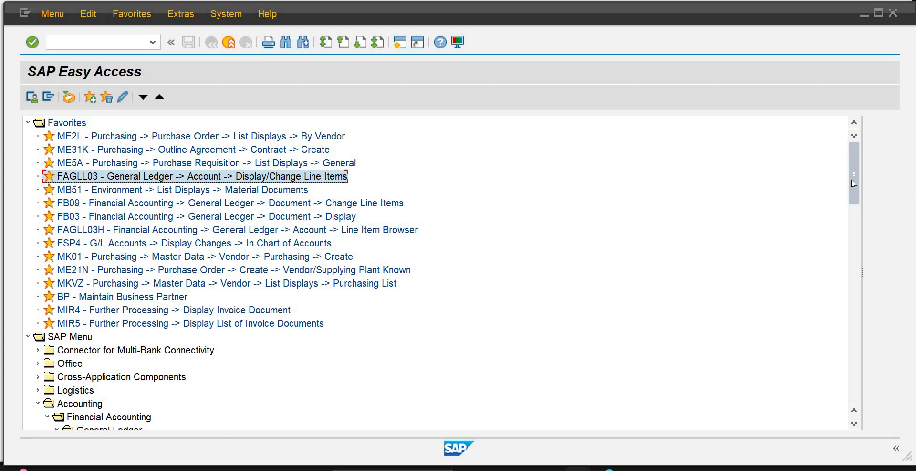
left_click_drag(852, 179, 862, 251)
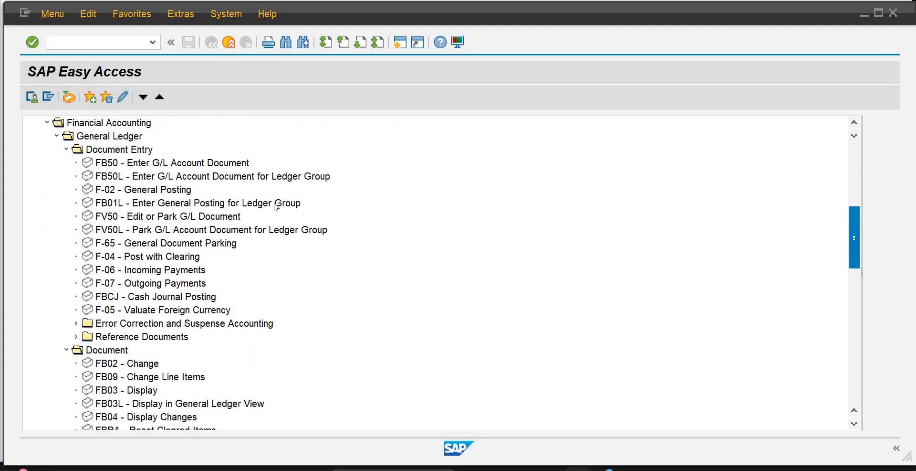
Start parking a G/L document with FV50 in company code JR01 and enter document date 07.05.2024.
left_click(200, 204)
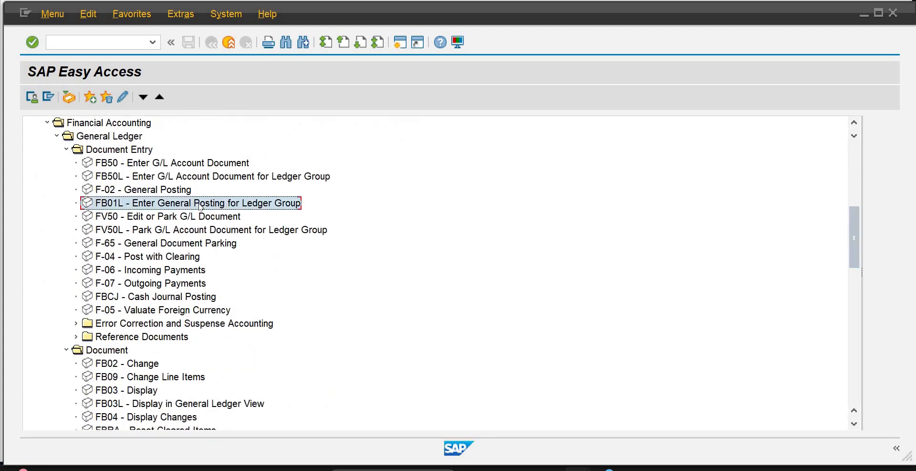
double_click(140, 218)
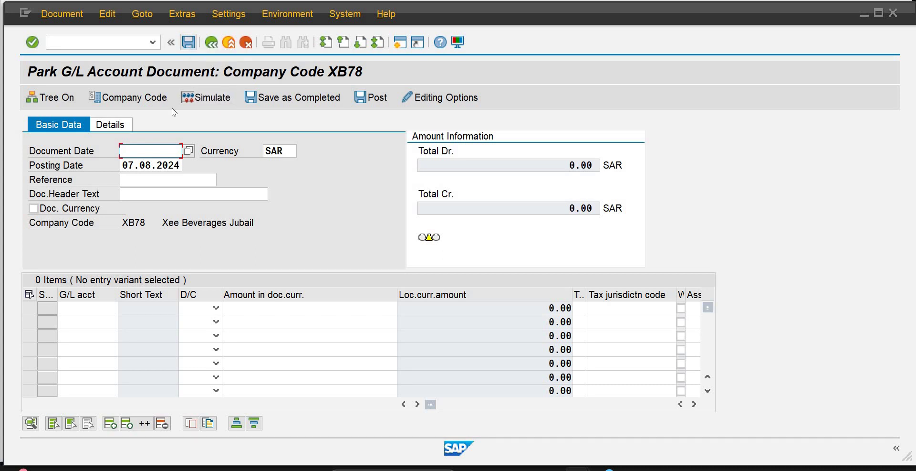
left_click(155, 95)
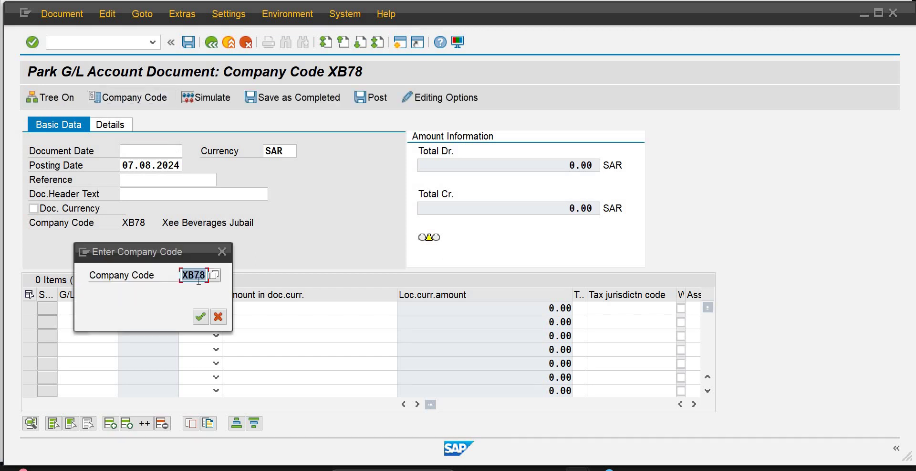
key("BackSpace")
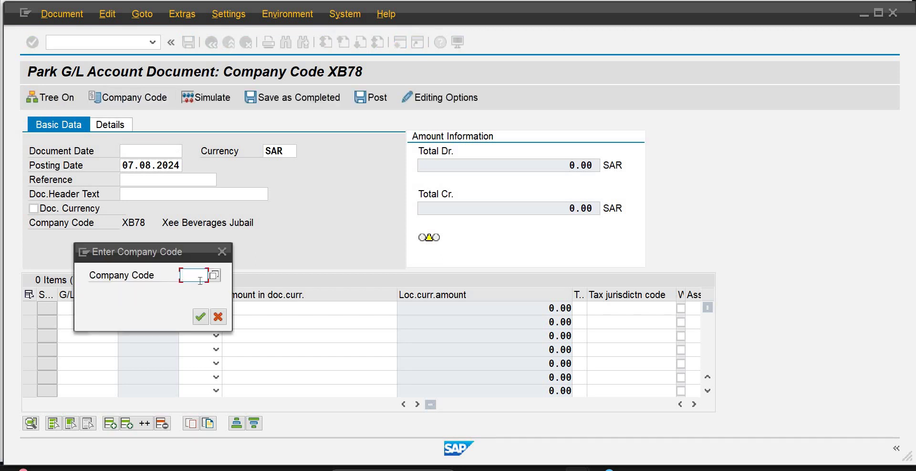
type("jr01")
key("Return")
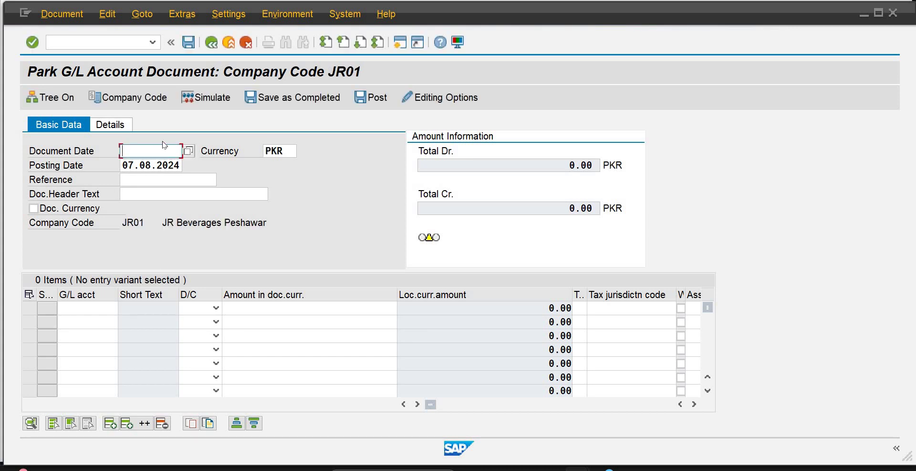
type("07")
key("Down")
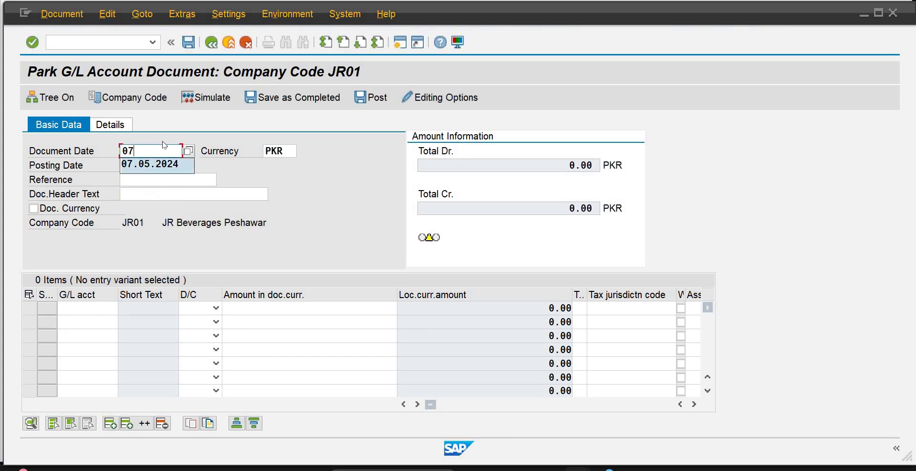
key("Return")
Enter the first line item as a debit of 7500000 to G/L account 100.
left_click(74, 310)
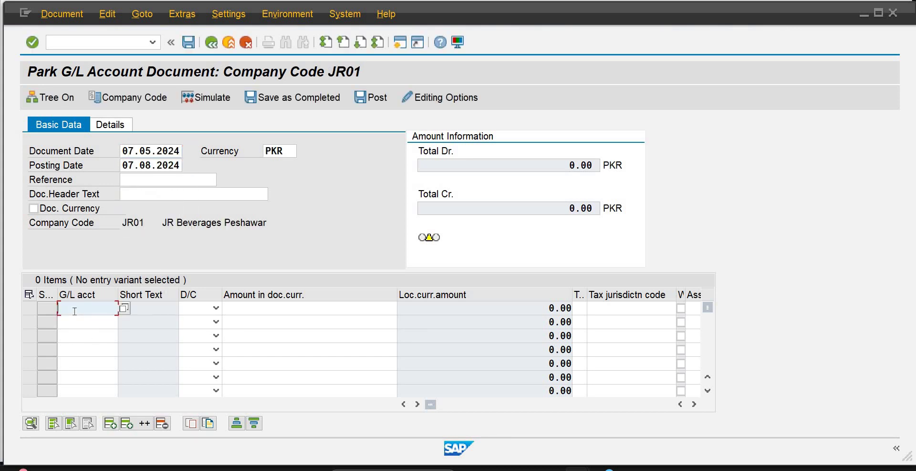
type("100")
key("Tab")
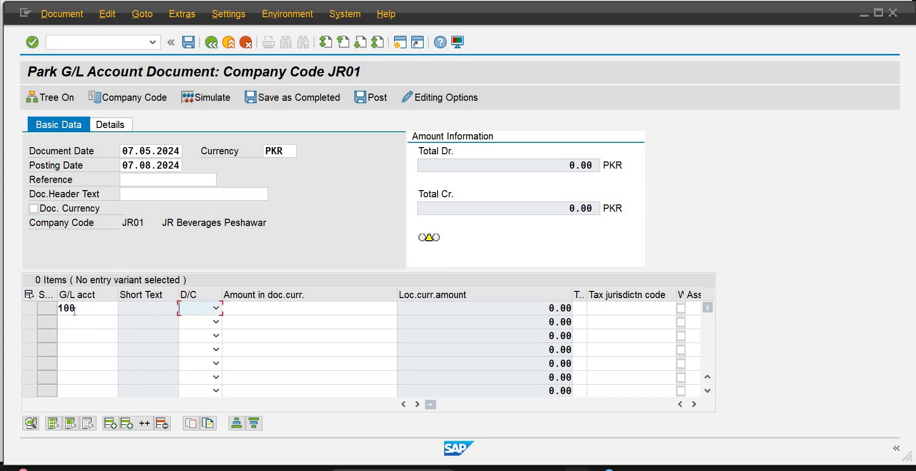
key("d")
key("Tab")
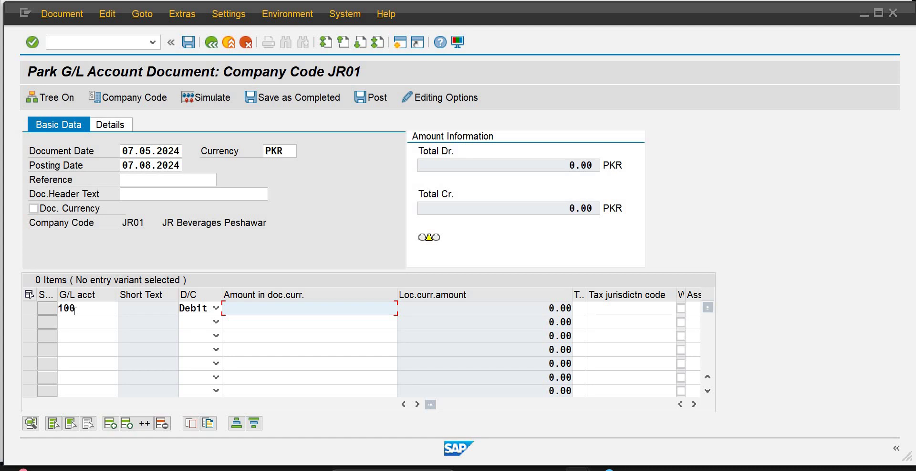
type("7500000")
key("Return")
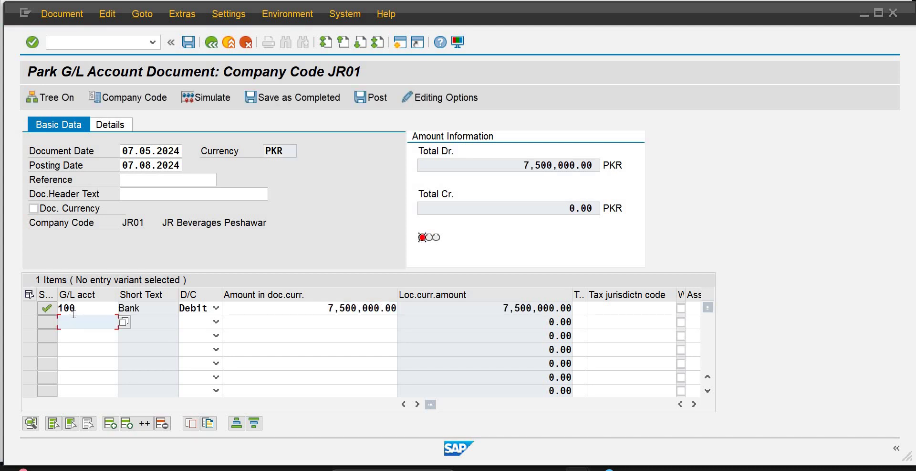
Add a credit line to G/L account 200 with * as the balancing amount and park the document.
type("200")
key("Tab")
key("Down")
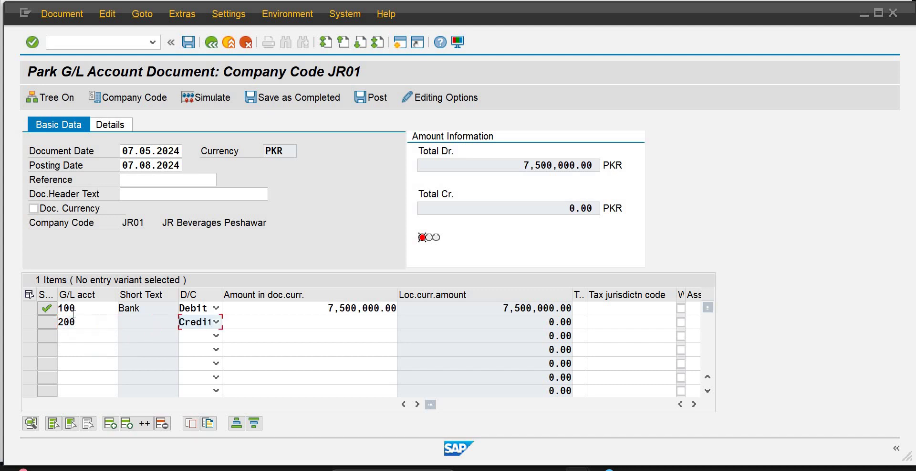
key("Tab")
type("*")
key("Return")
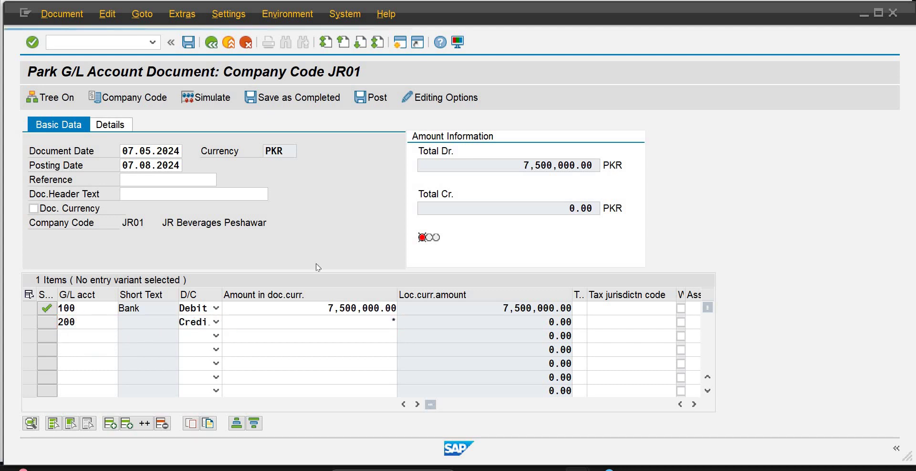
left_click(189, 44)
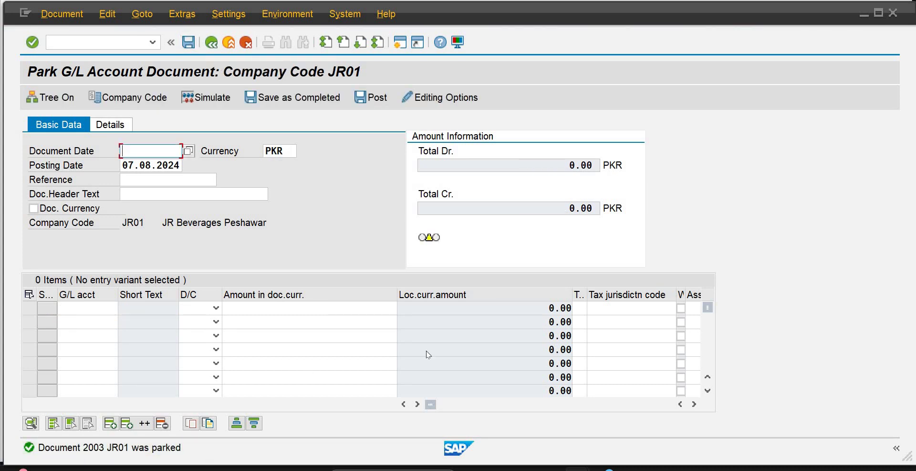
In a new session, run FAGLL03 for G/L account 100 in company code JR01 with all items and check the listed documents.
mouse_move(577, 469)
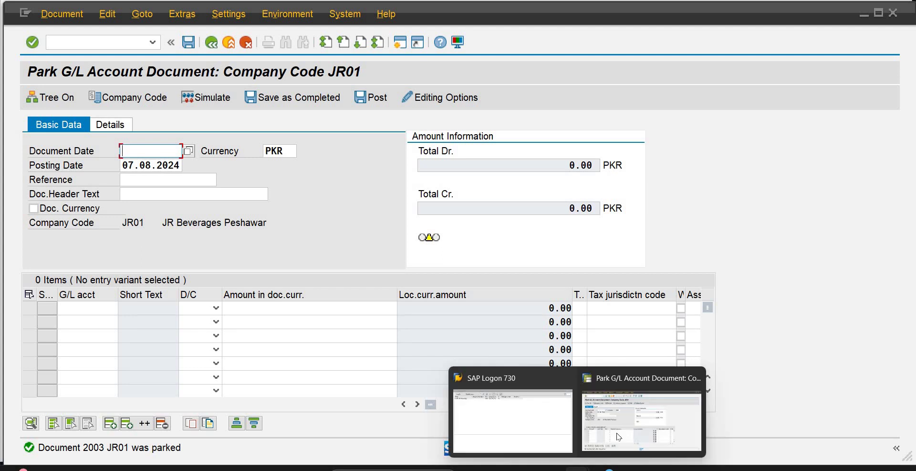
left_click(640, 423)
left_click(401, 44)
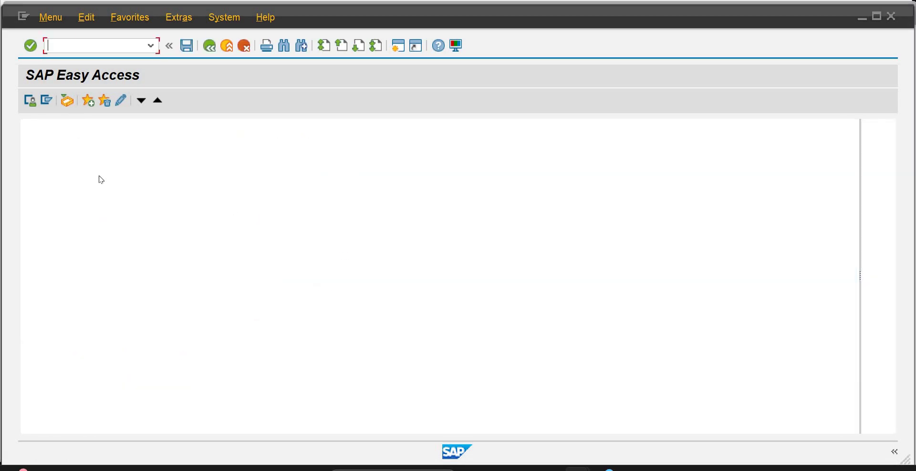
double_click(102, 180)
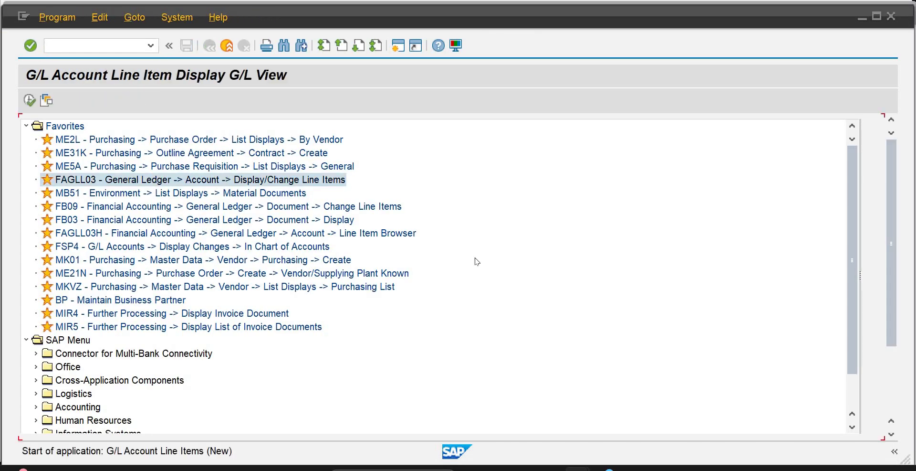
left_click(49, 382)
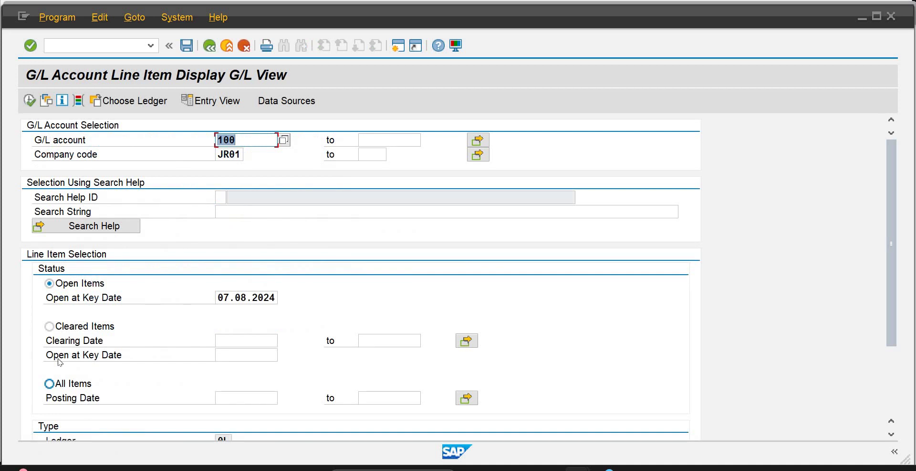
left_click(28, 101)
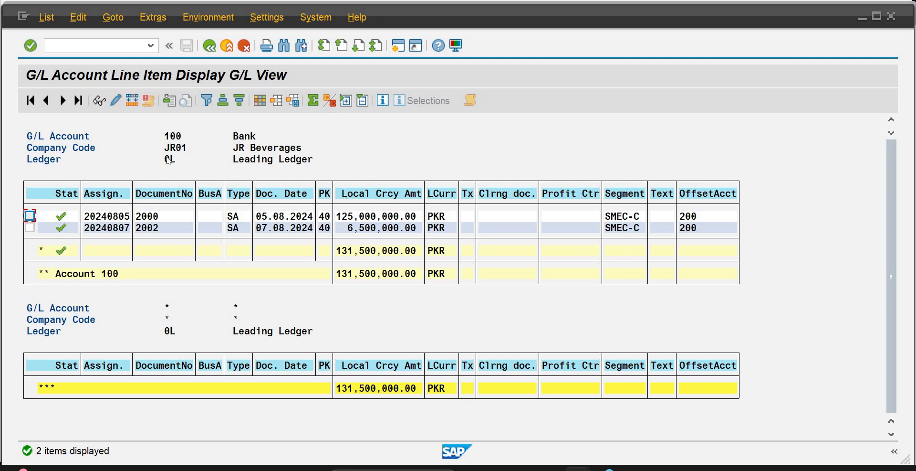
left_click(162, 218)
Return to the Park G/L Account Document session and exit it to the SAP Easy Access menu, discarding the empty entry.
mouse_move(604, 469)
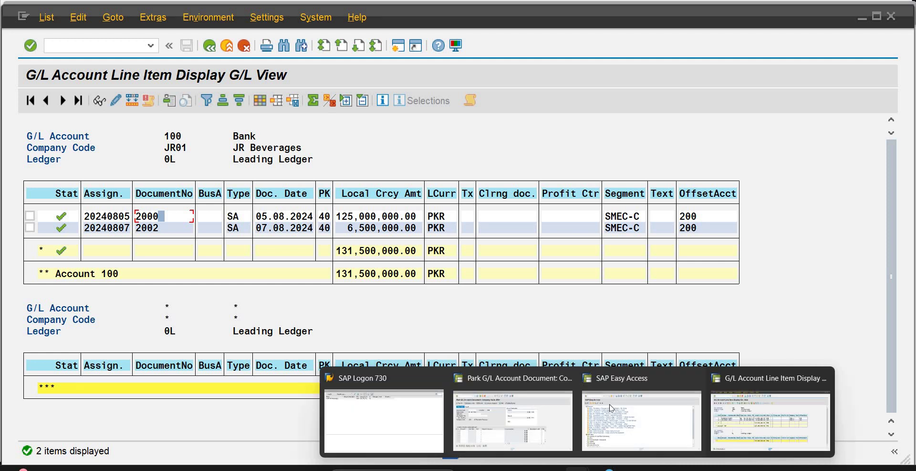
mouse_move(601, 414)
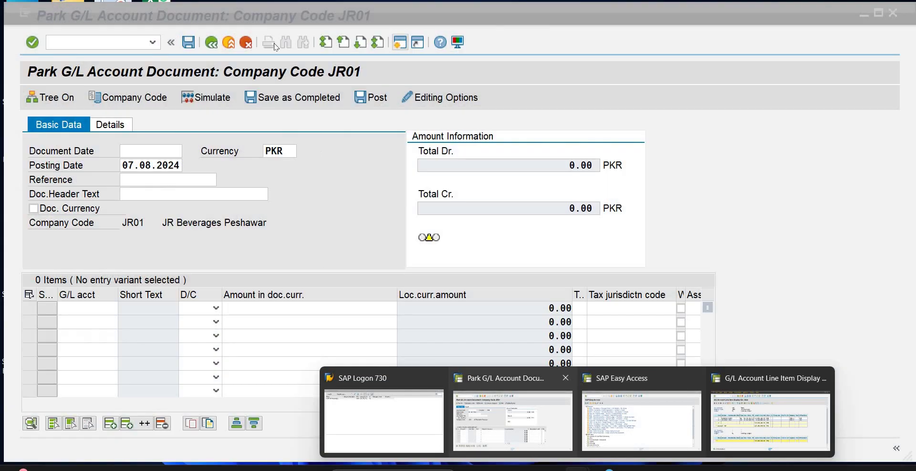
left_click(549, 420)
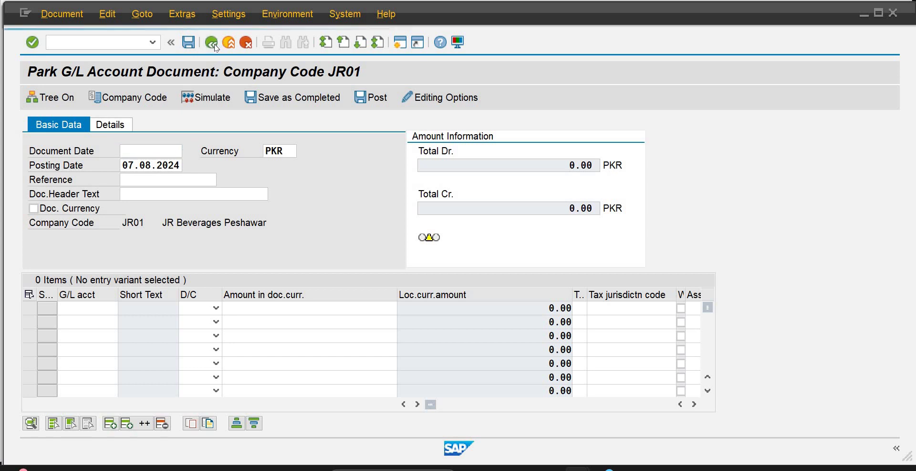
left_click(213, 45)
left_click(230, 44)
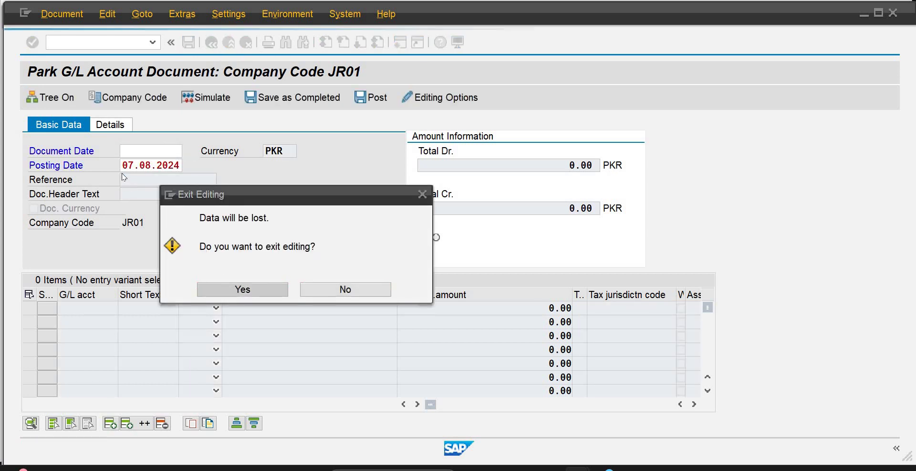
left_click(206, 290)
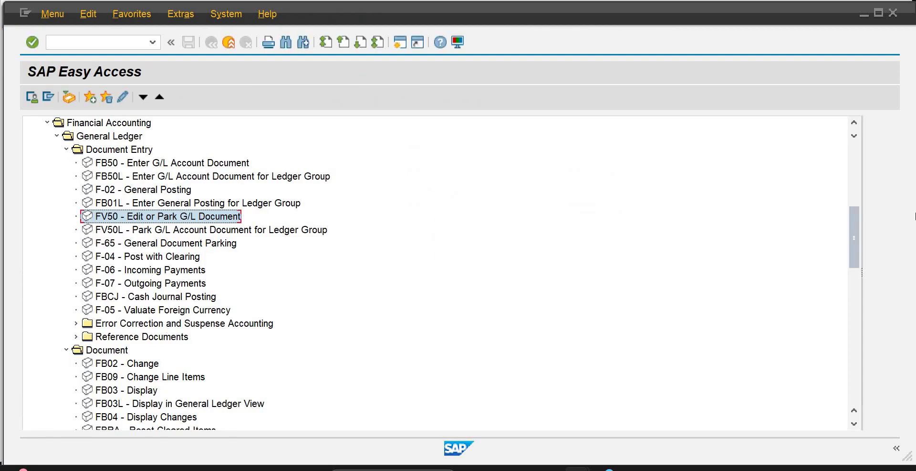
Start the FBV3 parked document display for document 2003 in company code JR01 and enter fiscal year 2024.
scroll(863, 273, "down", 4)
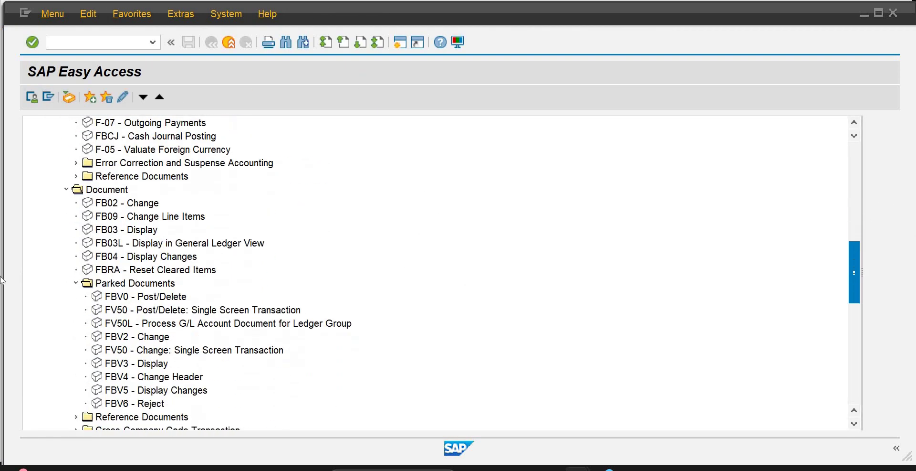
double_click(146, 366)
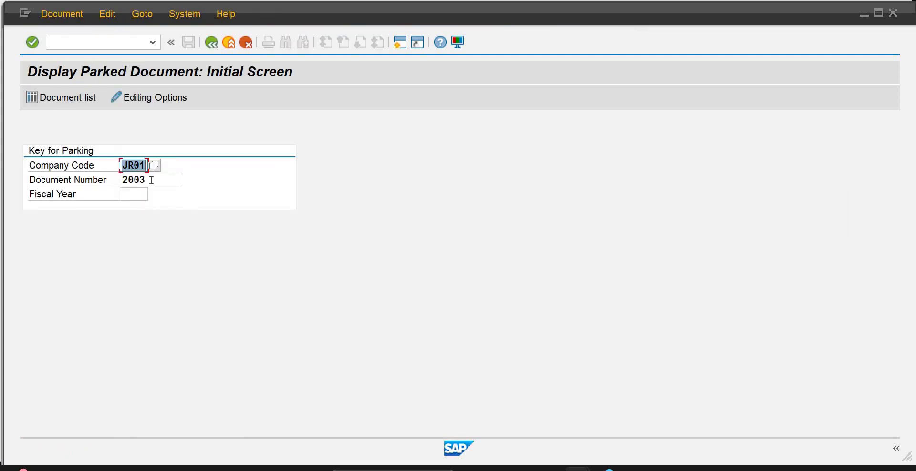
key("Tab")
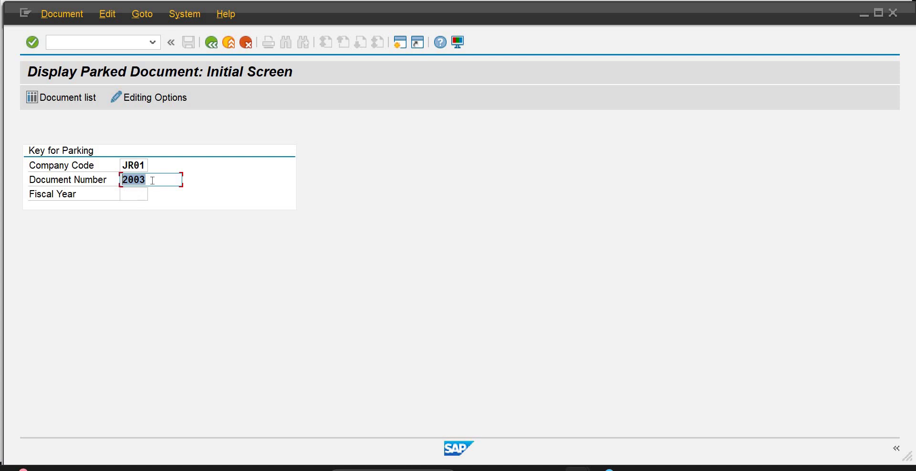
left_click(150, 183)
left_click(140, 191)
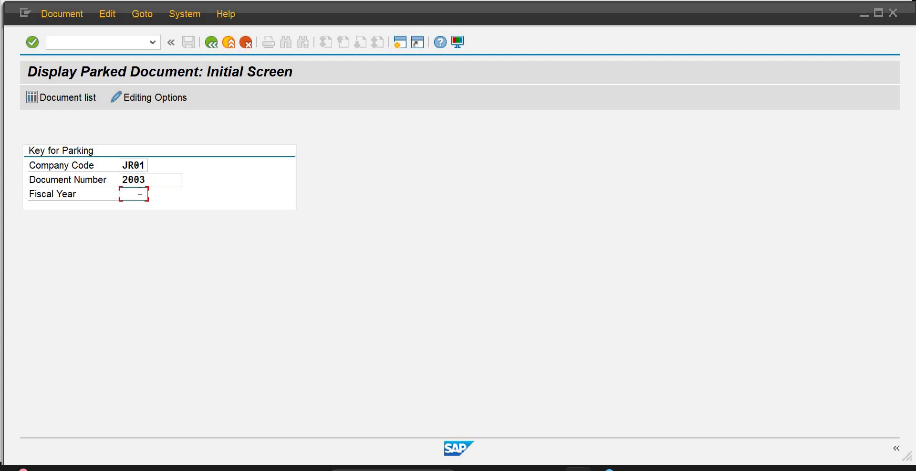
type("2024")
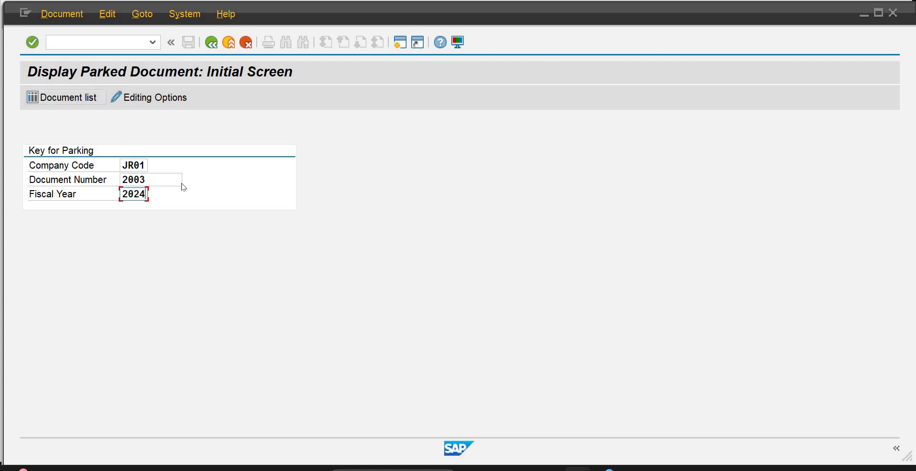
List the parked documents of company code JR01 for 2024 in the document number range 2000 to 2999.
key("F5")
left_click(252, 137)
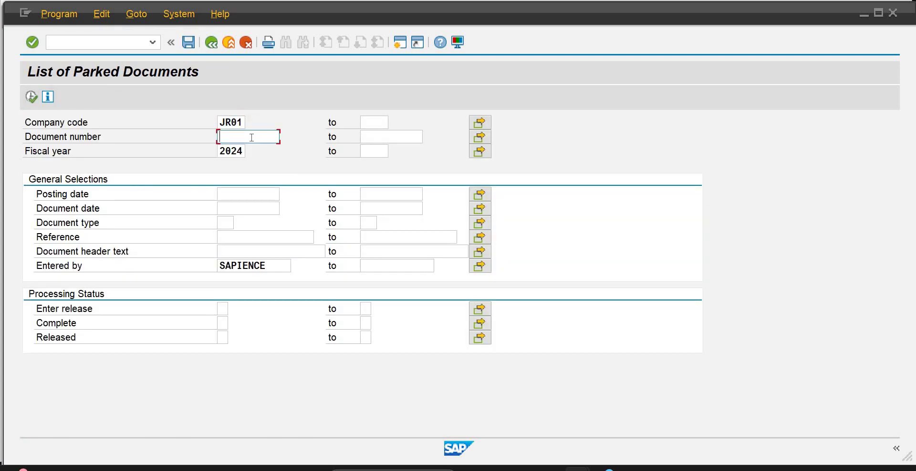
type("2000")
left_click(372, 140)
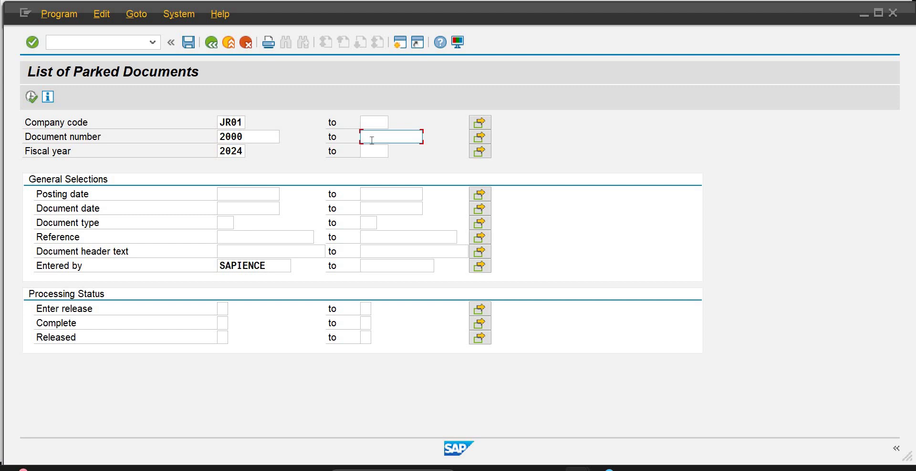
type("2999")
left_click(31, 97)
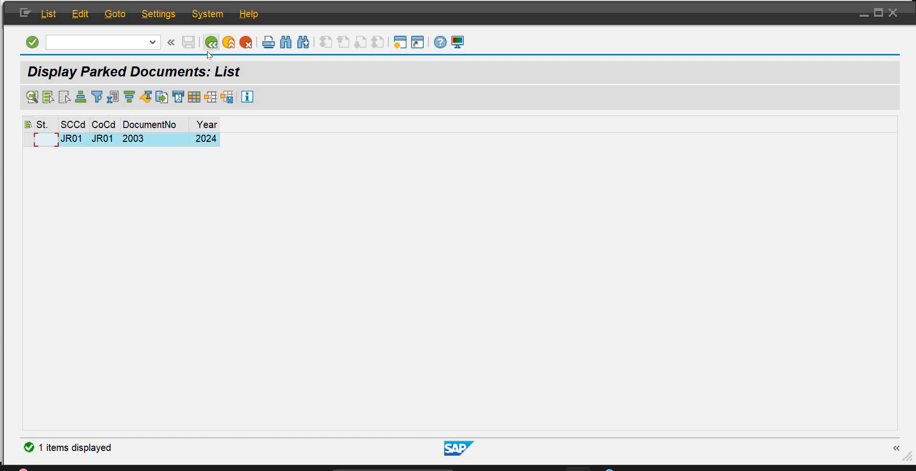
Review parked document 2003 from the list, then return to the SAP Easy Access menu.
double_click(165, 142)
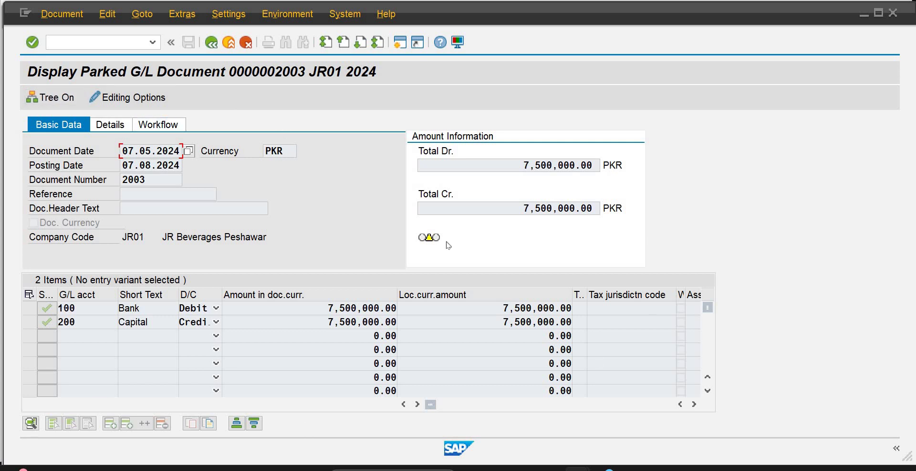
left_click(213, 44)
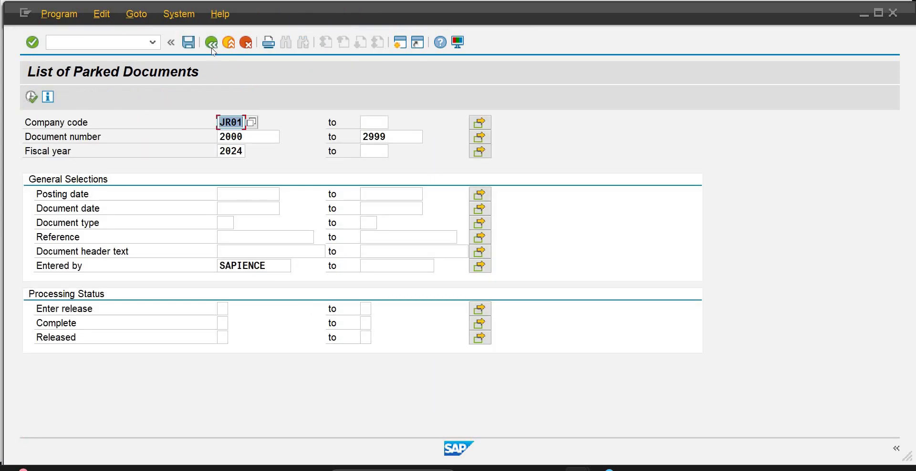
left_click(212, 44)
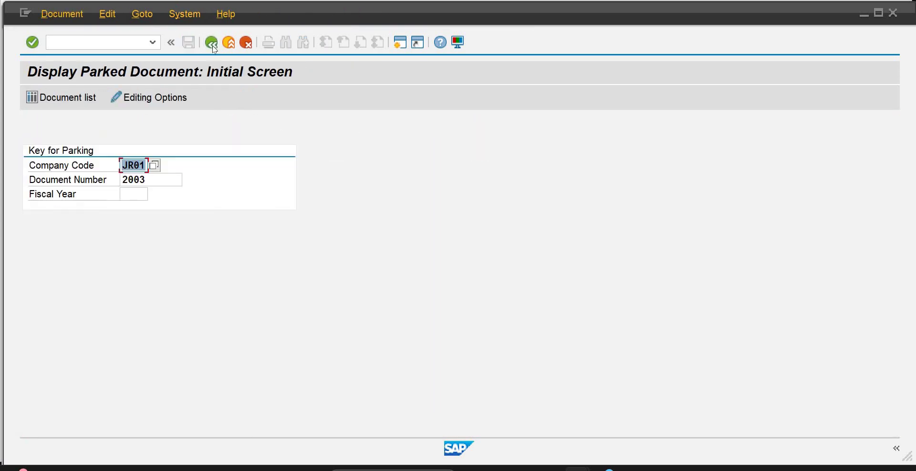
left_click(211, 44)
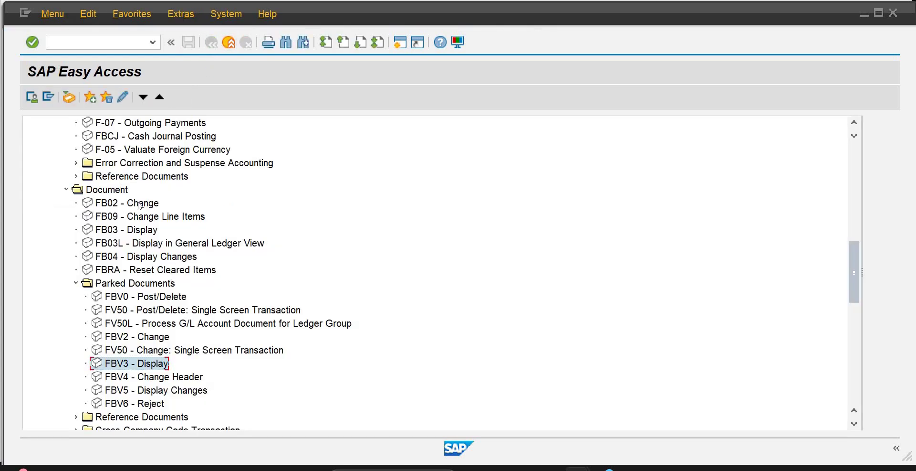
Open parked document 2003 of company code JR01, fiscal year 2024, for changes with FBV2.
double_click(158, 337)
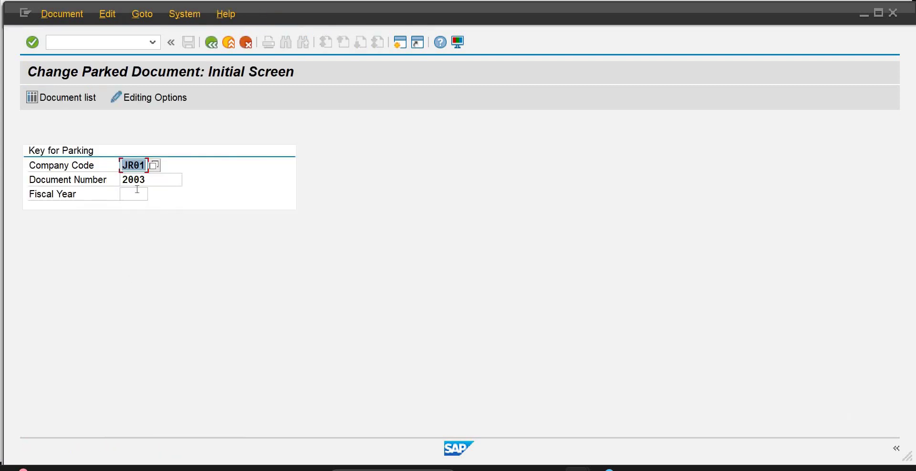
left_click(137, 190)
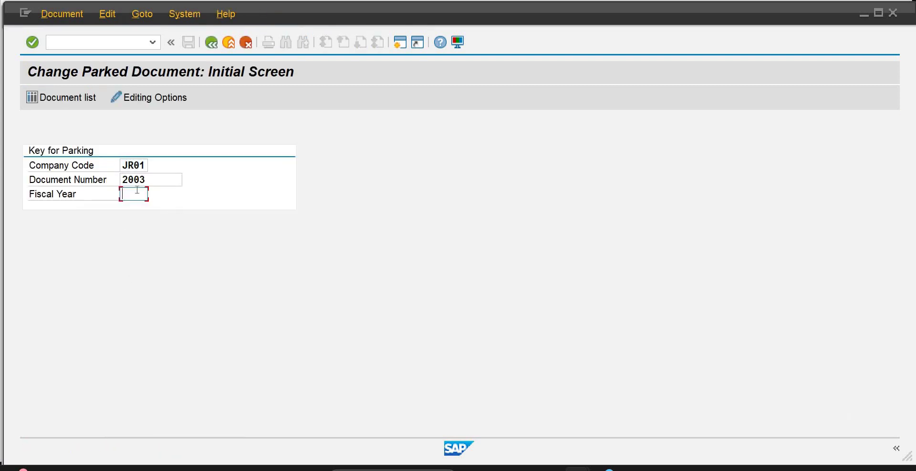
type("2024")
key("Return")
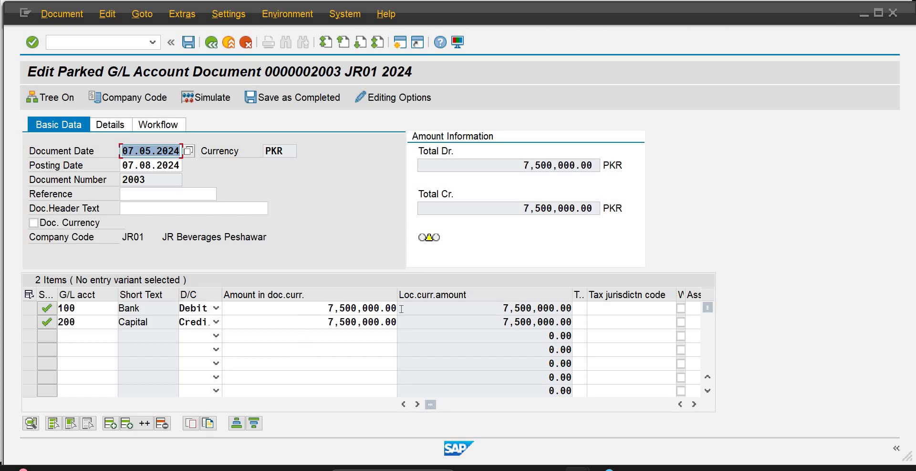
Set the Bank debit and the Capital credit to 9,500,000 PKR, save the parked document and return to SAP Easy Access.
left_click(402, 308)
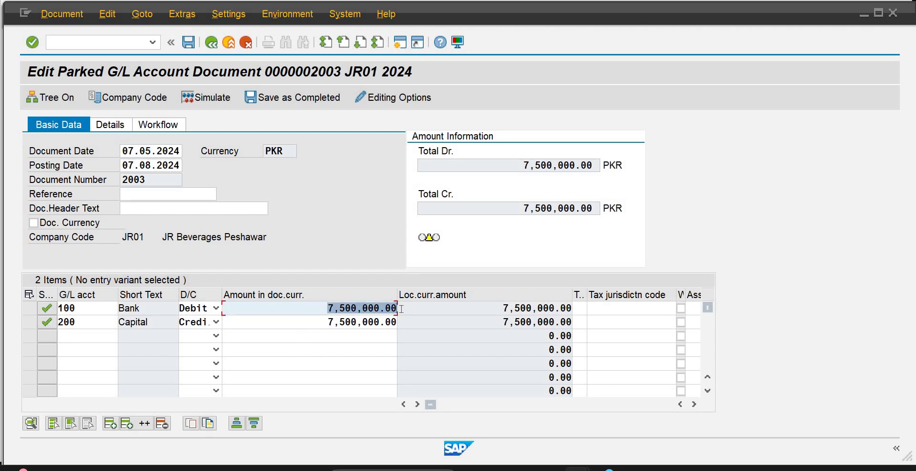
type("9500000")
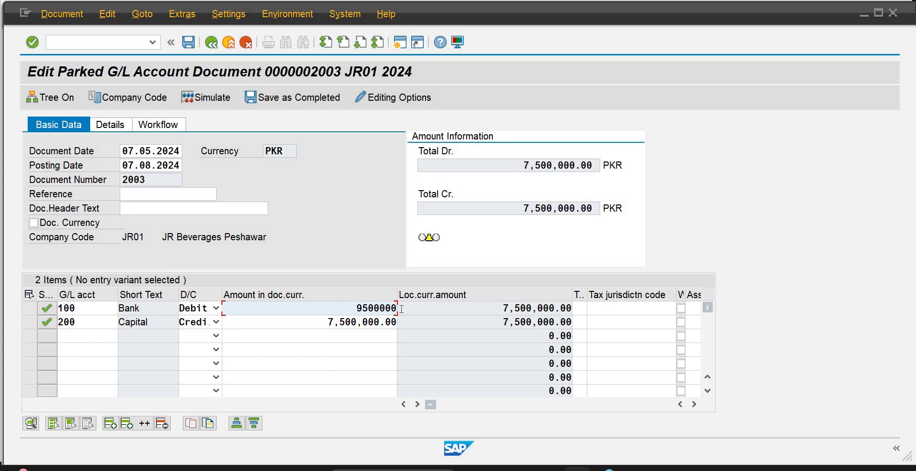
key("Tab")
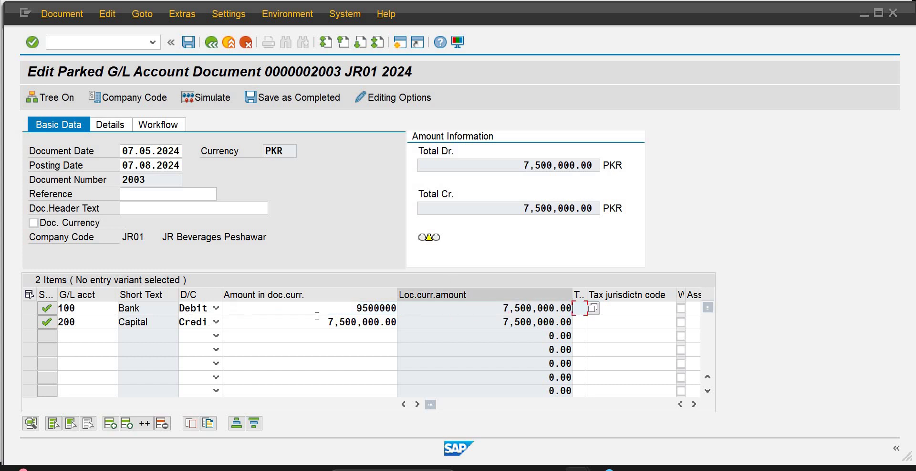
left_click_drag(323, 317, 416, 308)
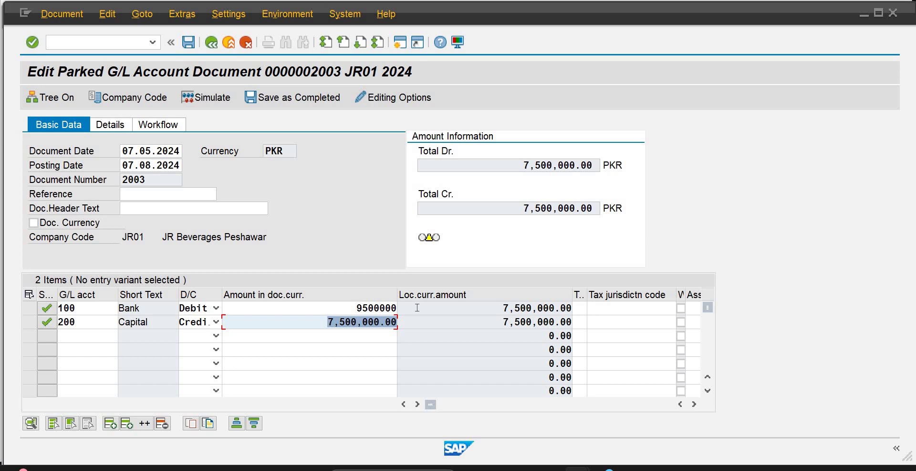
type("*")
key("Return")
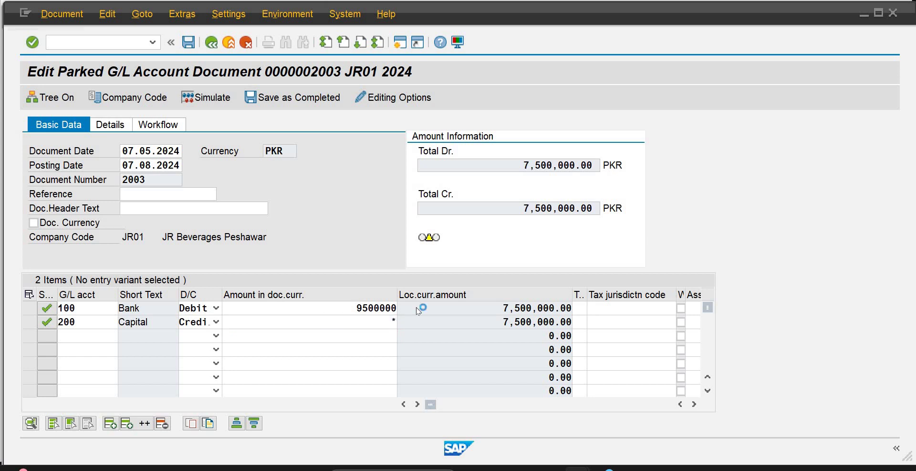
left_click(189, 43)
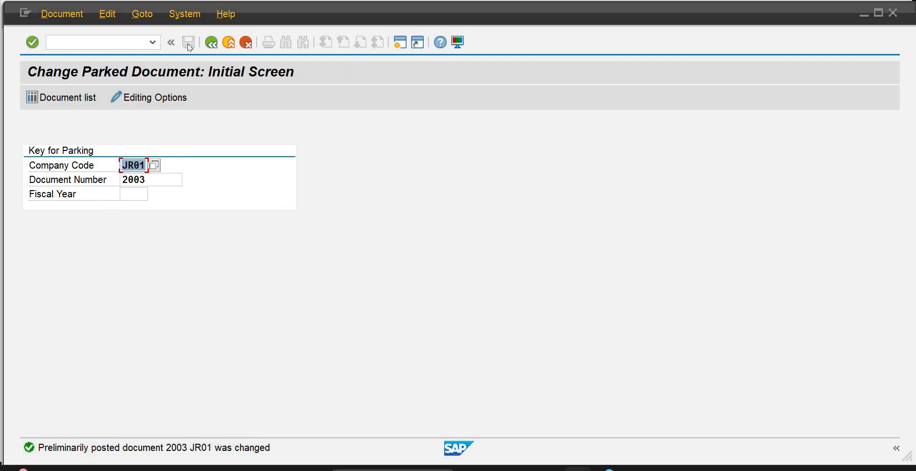
left_click(212, 45)
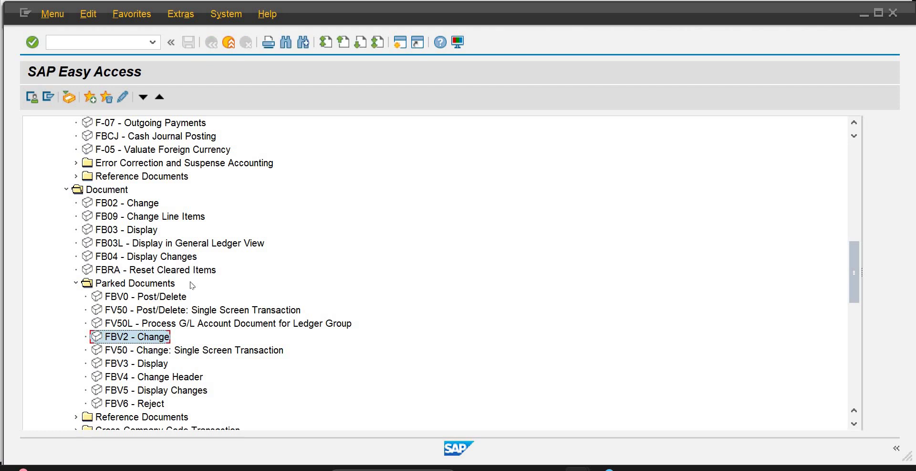
Post parked document 2003 of company code JR01, fiscal year 2024, with FBV0.
left_click(171, 297)
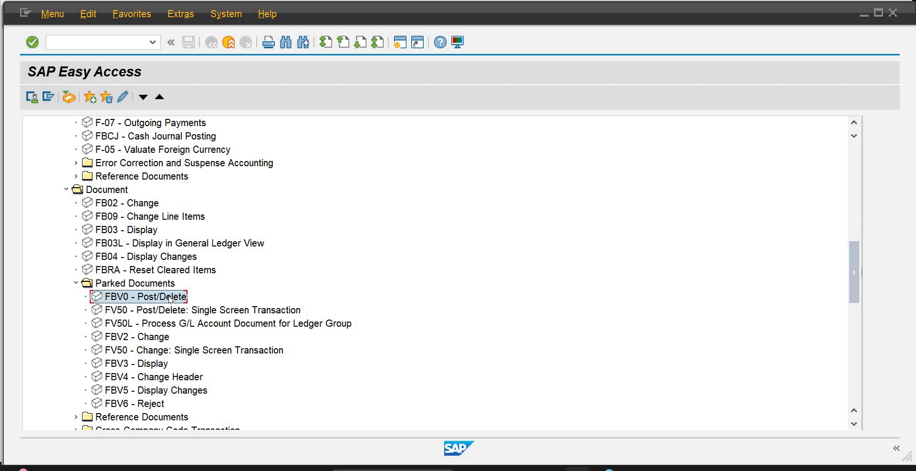
double_click(170, 297)
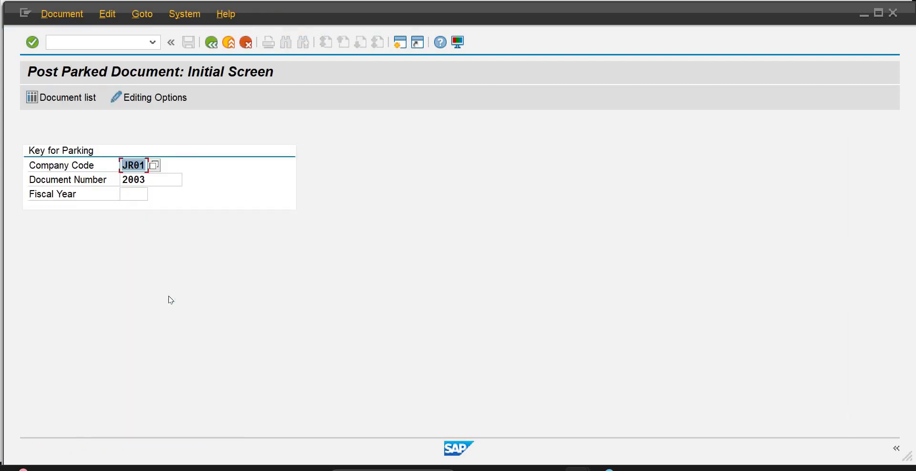
left_click(158, 178)
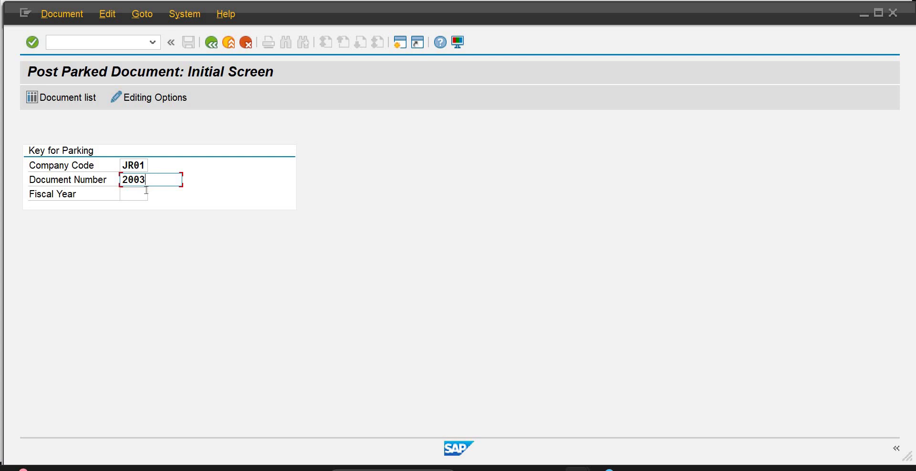
left_click(146, 191)
type("2024")
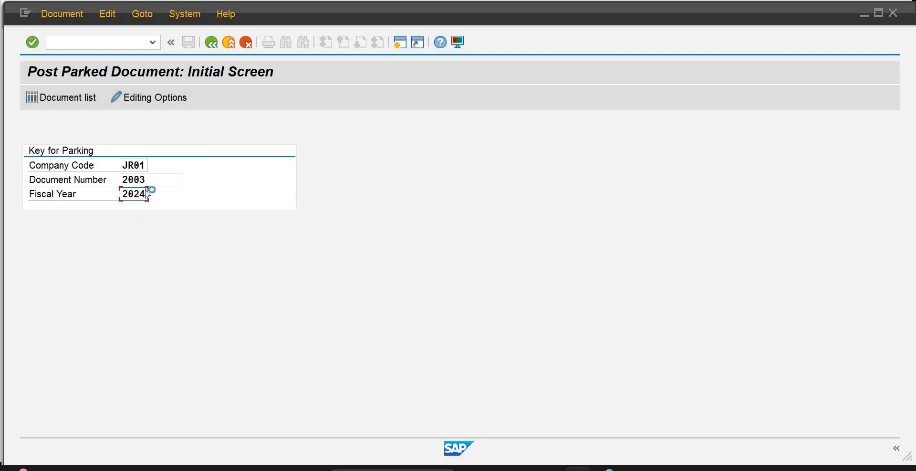
key("Return")
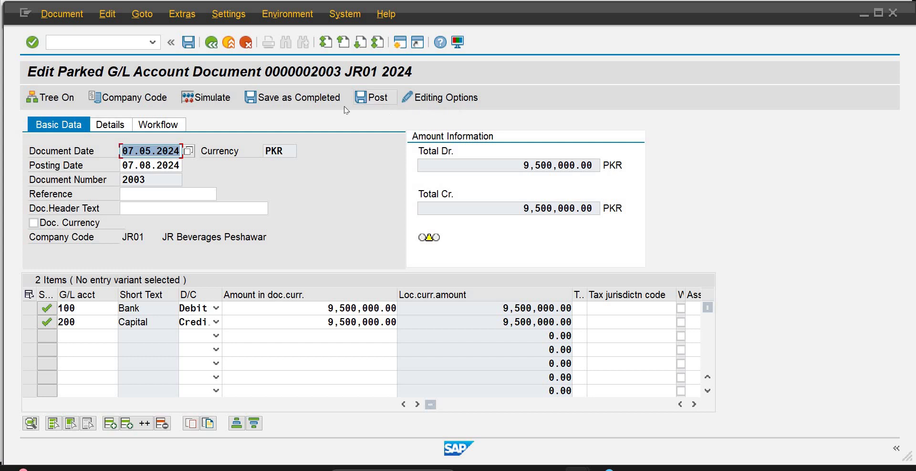
left_click(379, 99)
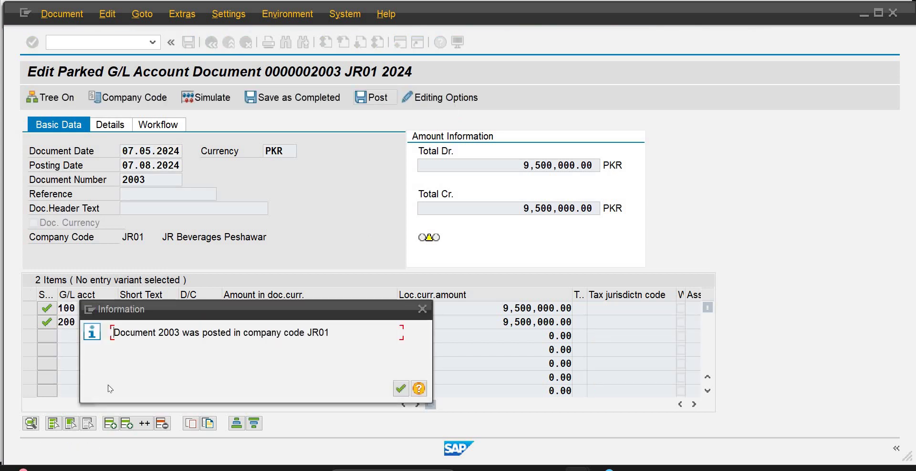
left_click(400, 388)
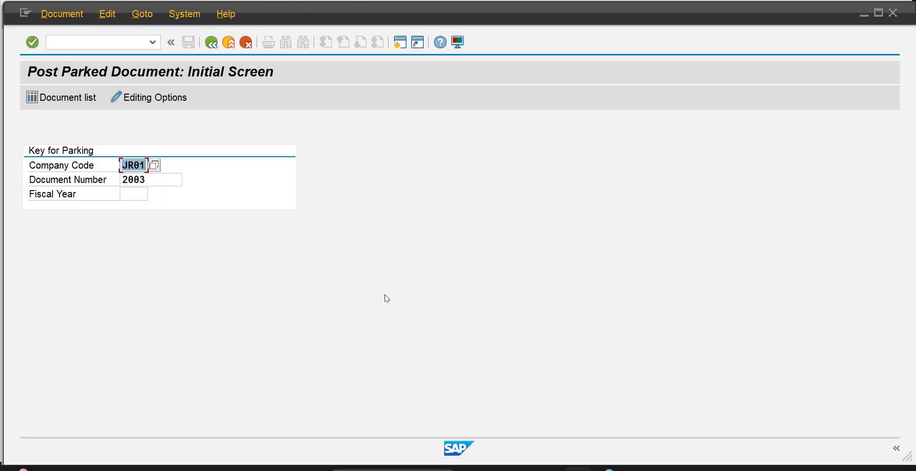
Rerun the line item display for G/L account 100 in the FAGLL03 session, review the postings and exit to SAP Easy Access.
mouse_move(577, 468)
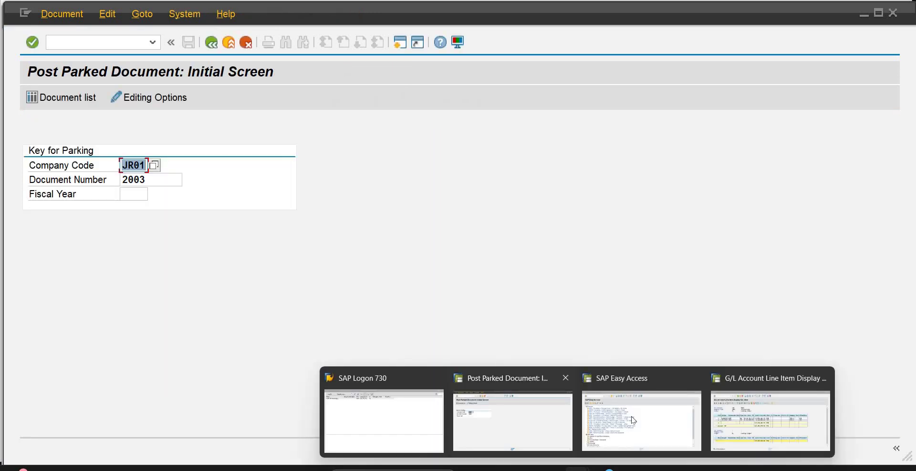
mouse_move(628, 416)
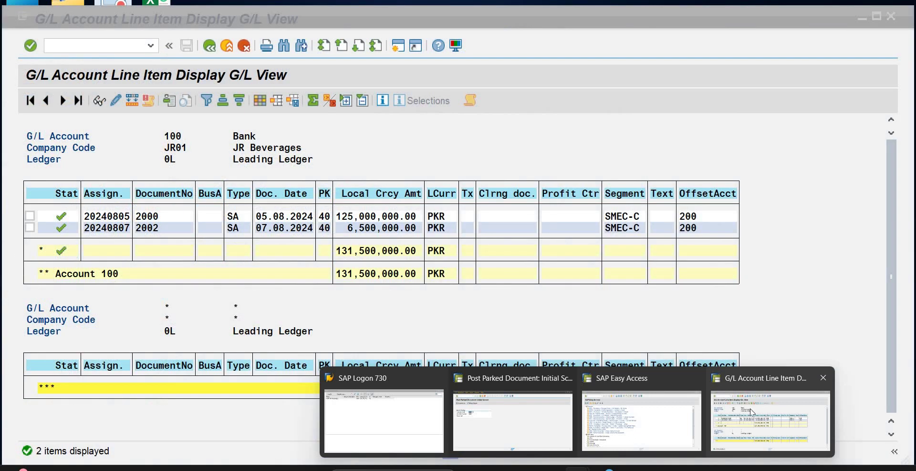
left_click(750, 408)
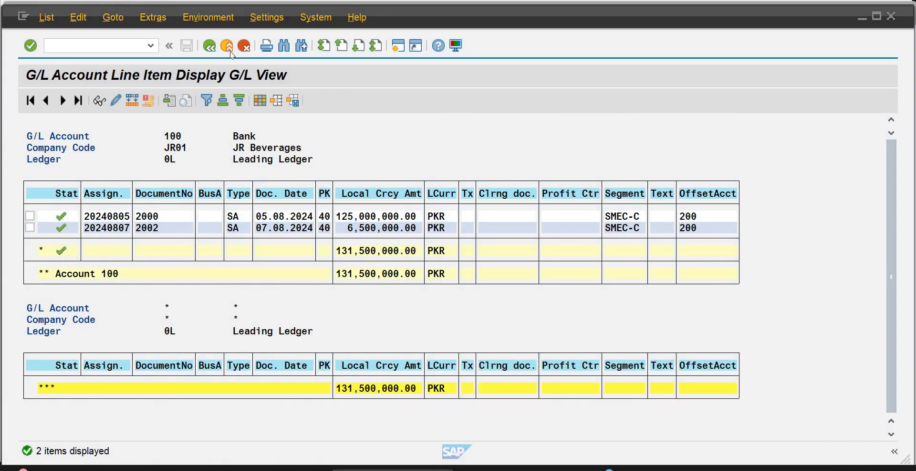
left_click(209, 46)
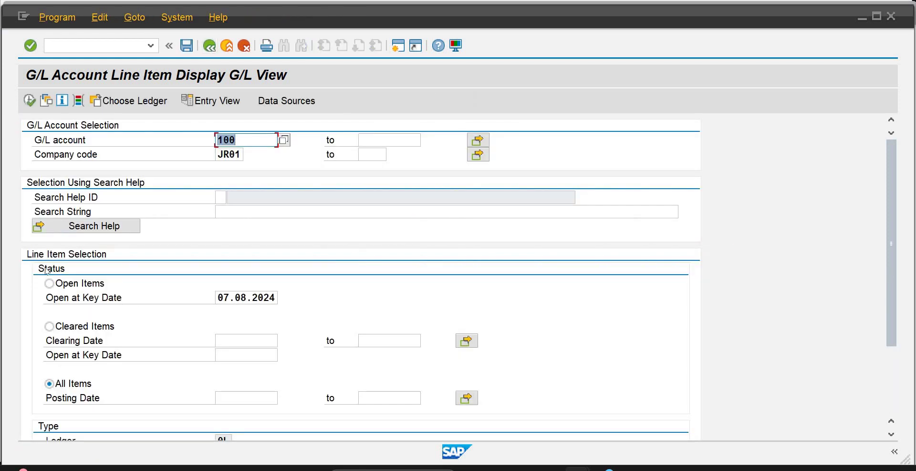
left_click(29, 100)
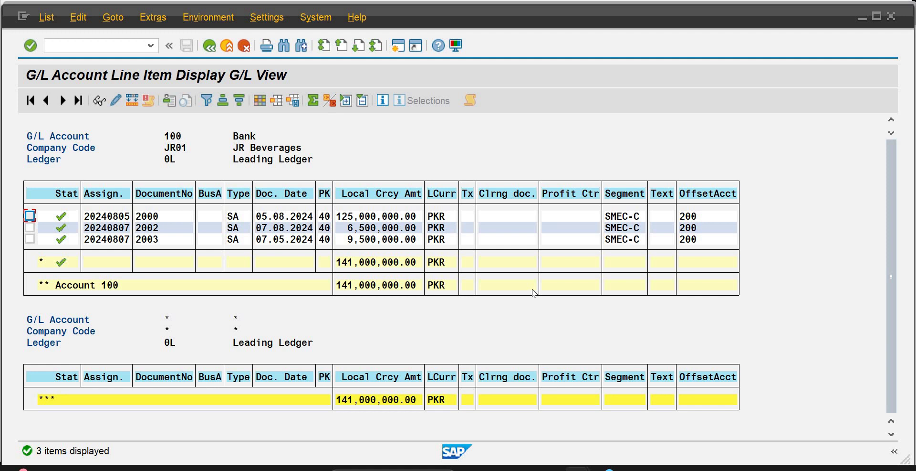
left_click(210, 53)
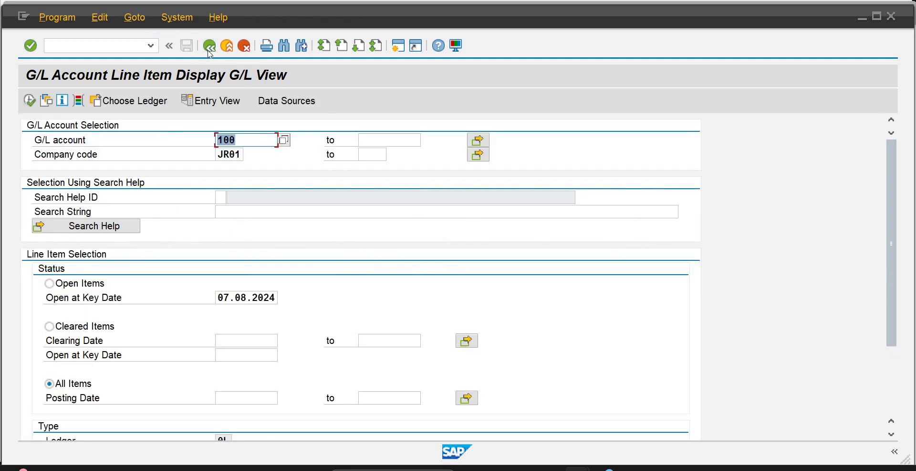
left_click(210, 51)
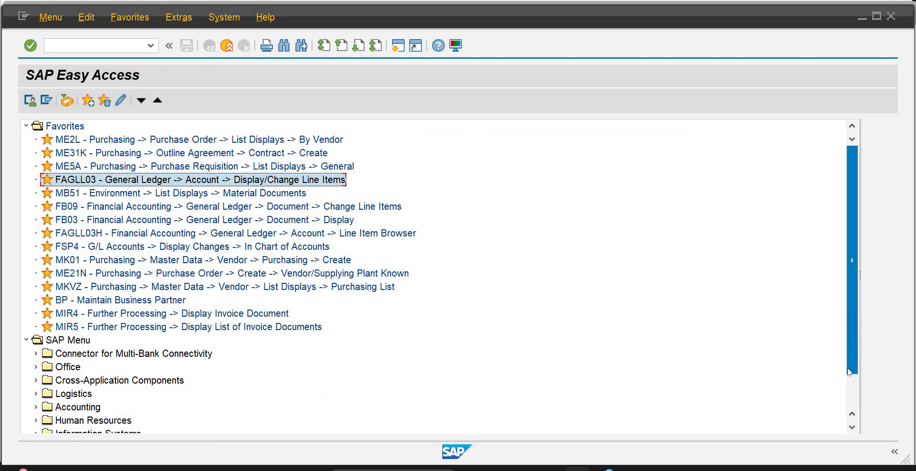
scroll(849, 372, "down", 2)
left_click(96, 43)
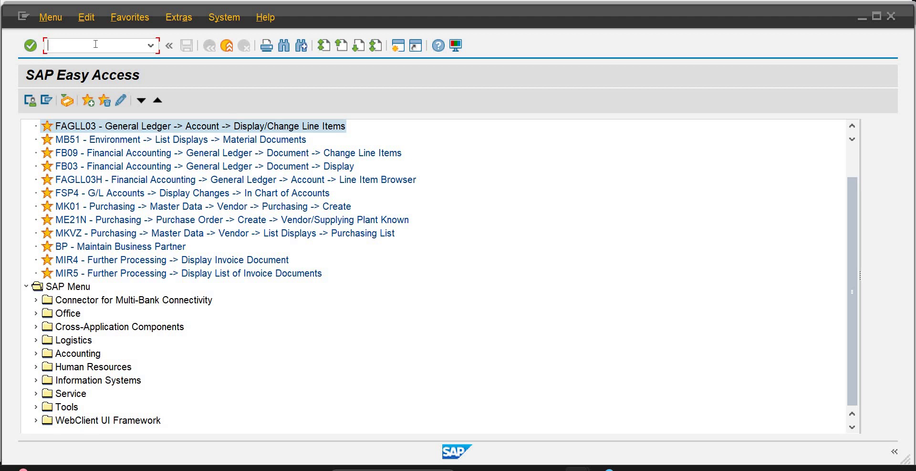
type("spt")
key("BackSpace")
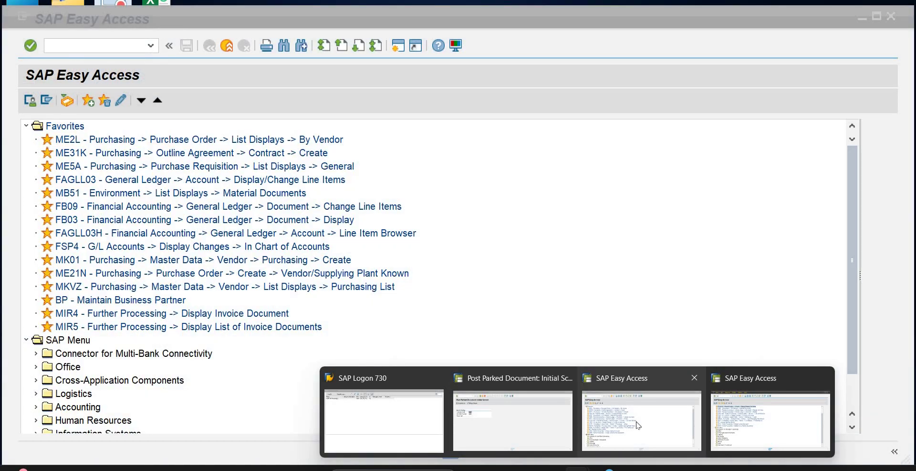
In the other SAP Easy Access session, expand Accounting down to General Ledger Document Entry and select F-65 - General Document Parking.
left_click(638, 425)
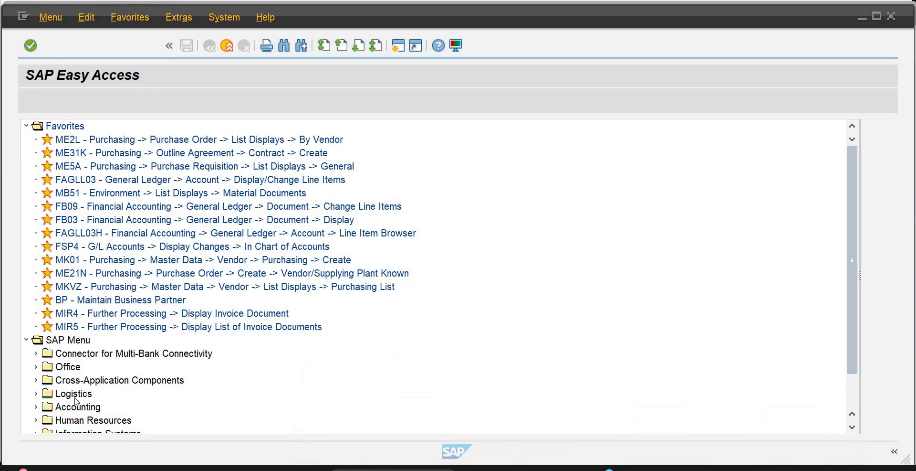
left_click(36, 407)
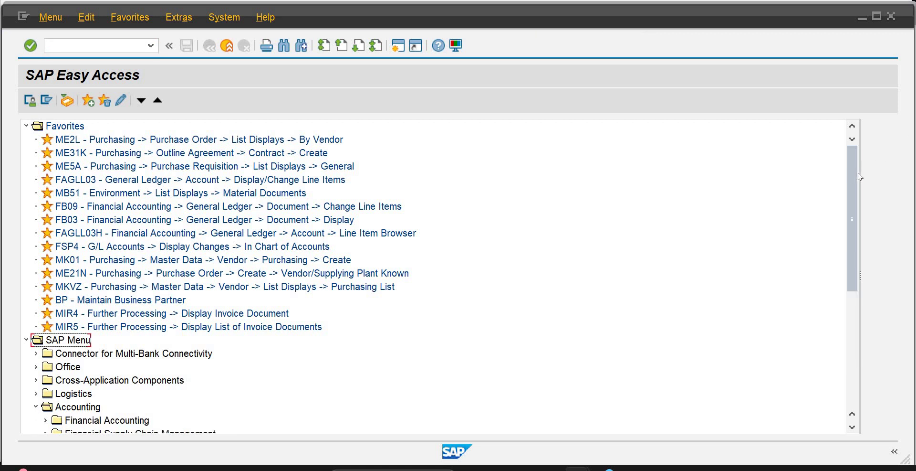
left_click_drag(853, 182, 852, 289)
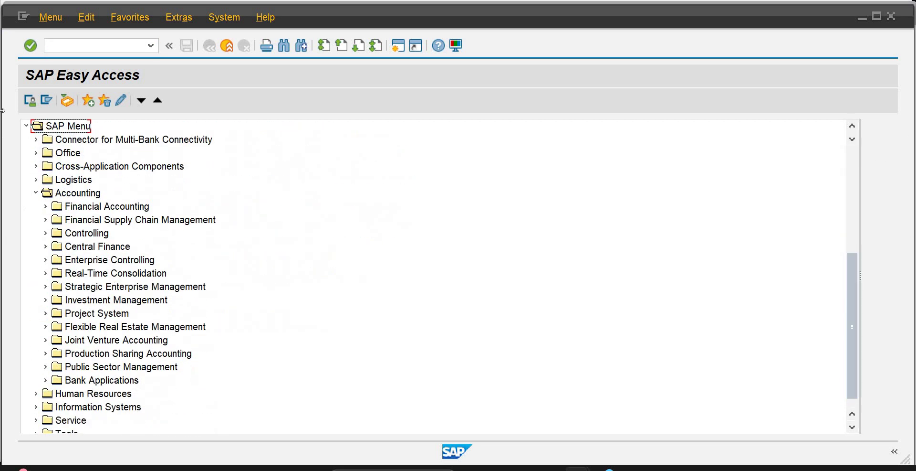
left_click(45, 206)
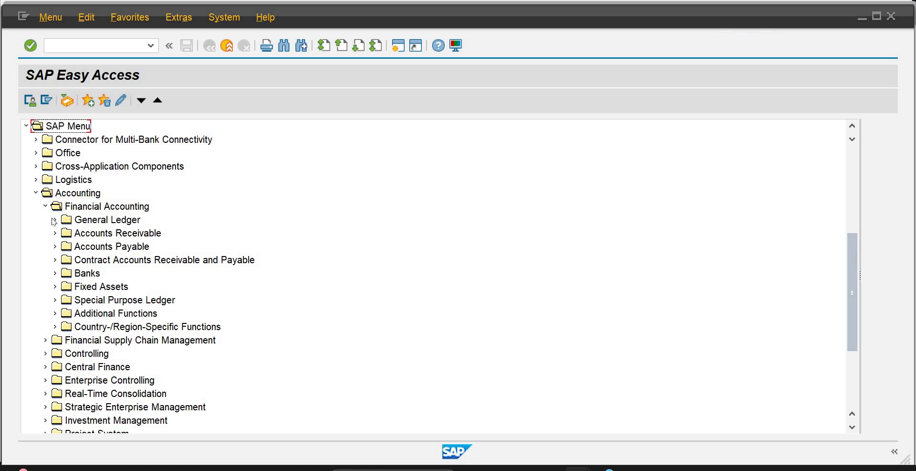
left_click(54, 220)
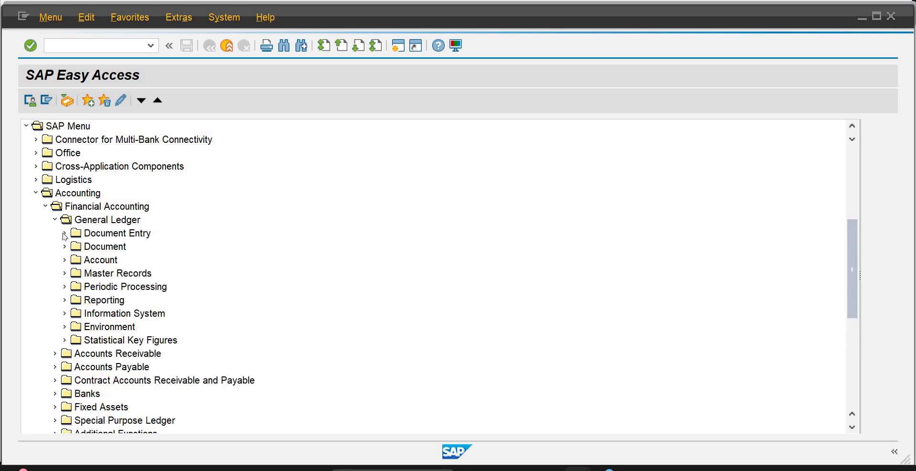
left_click(65, 233)
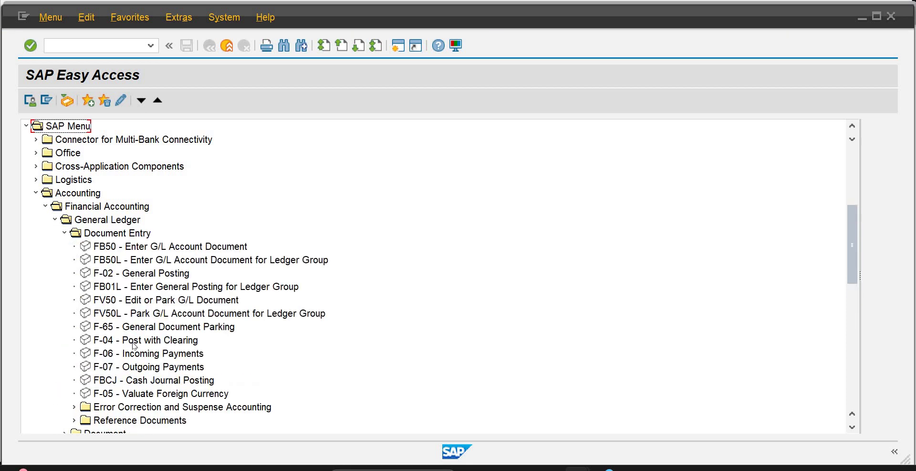
left_click(128, 329)
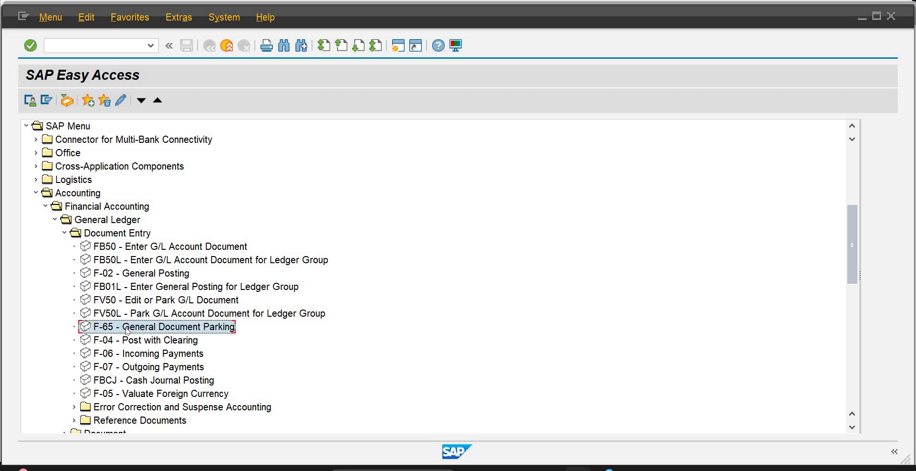
Switch to the other SAP Easy Access session, run SPRO and display the SAP Reference IMG.
mouse_move(575, 468)
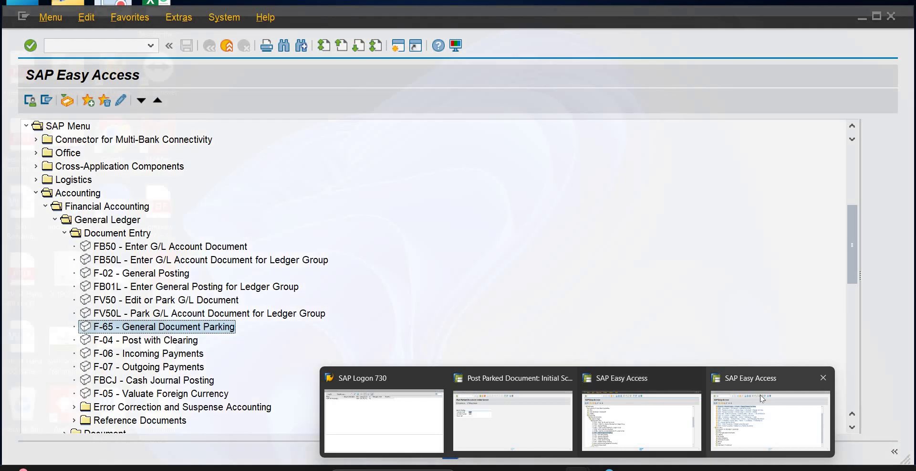
left_click(779, 406)
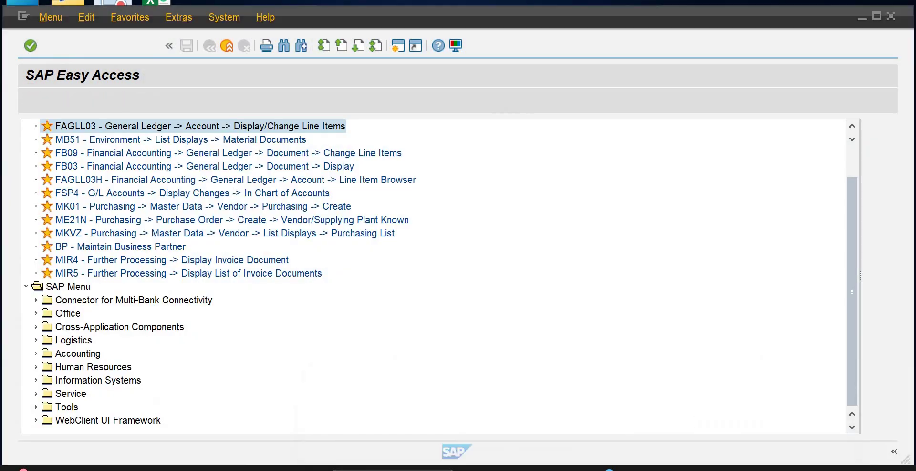
left_click(84, 50)
left_click(84, 50)
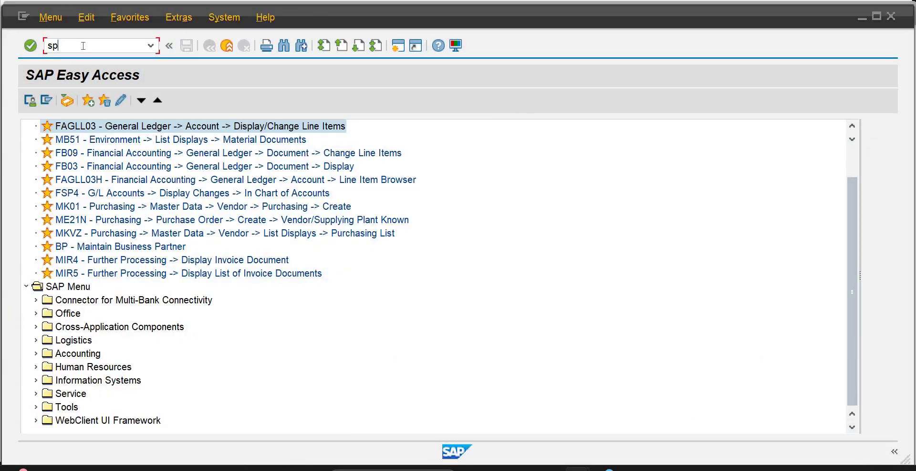
type("ro")
key("Return")
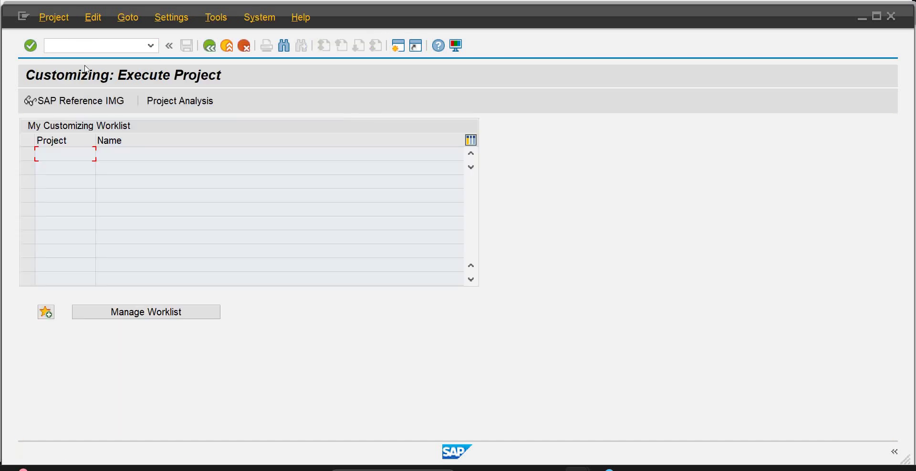
left_click(104, 101)
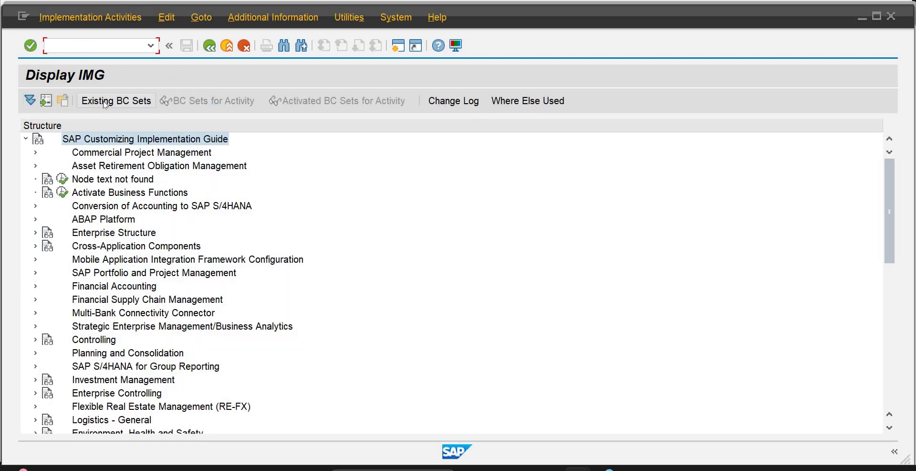
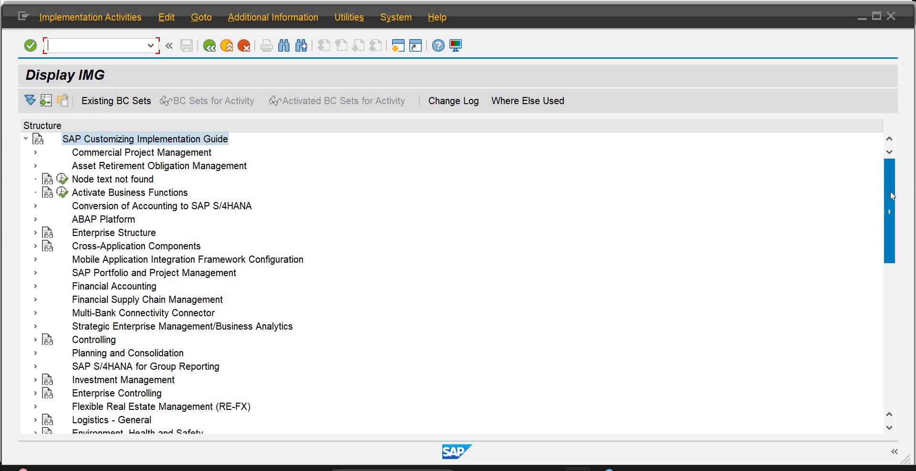
Expand the IMG structure through Financial Accounting, Bank Accounting and Business Transactions down to the Cash Journal activities.
scroll(890, 190, "down", 2)
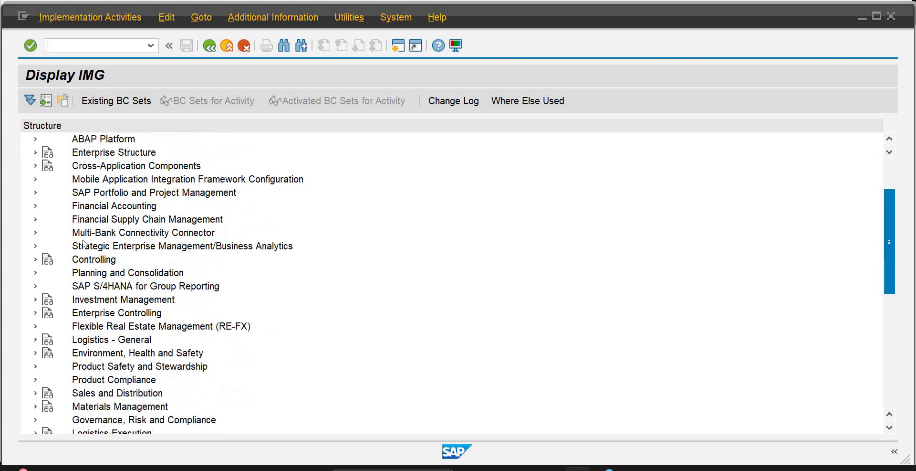
left_click(35, 206)
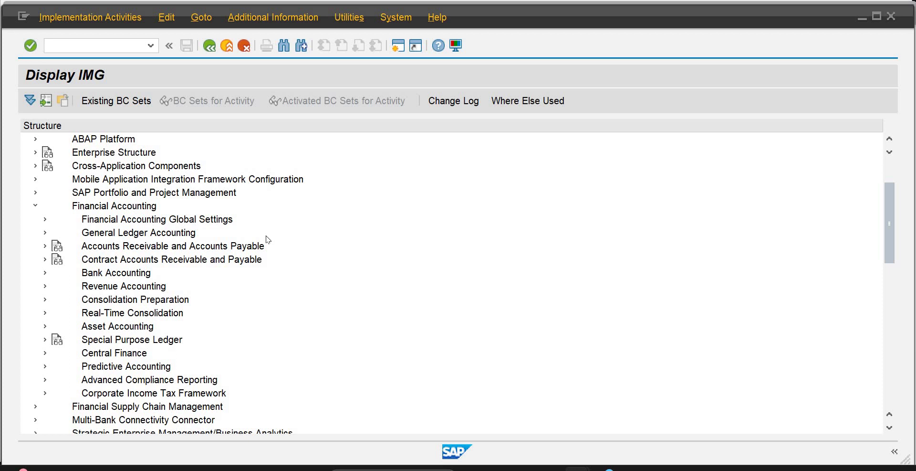
left_click(45, 273)
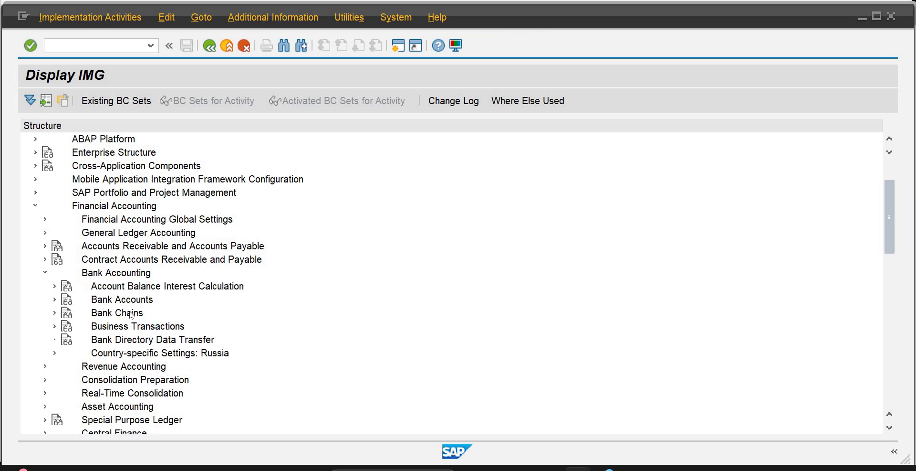
left_click(54, 328)
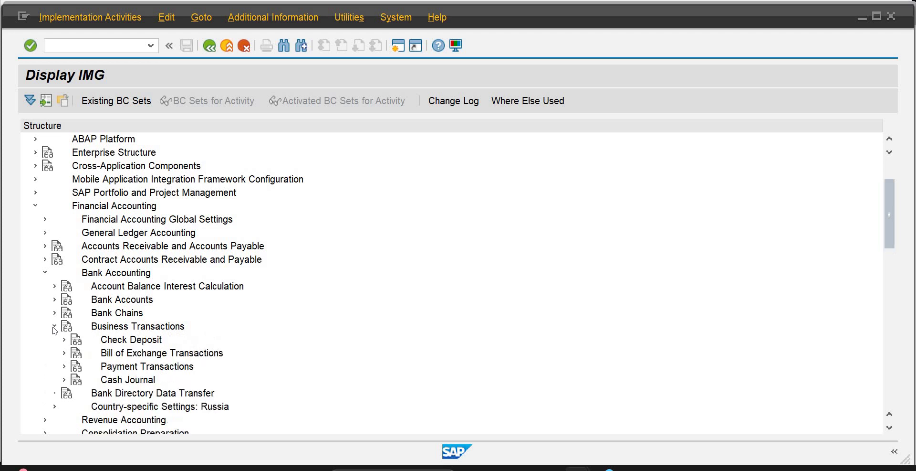
left_click(64, 381)
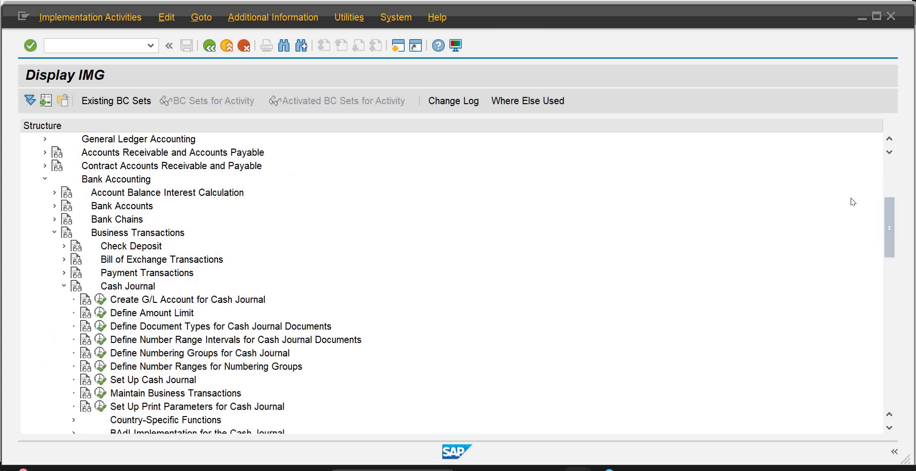
left_click_drag(892, 229, 892, 232)
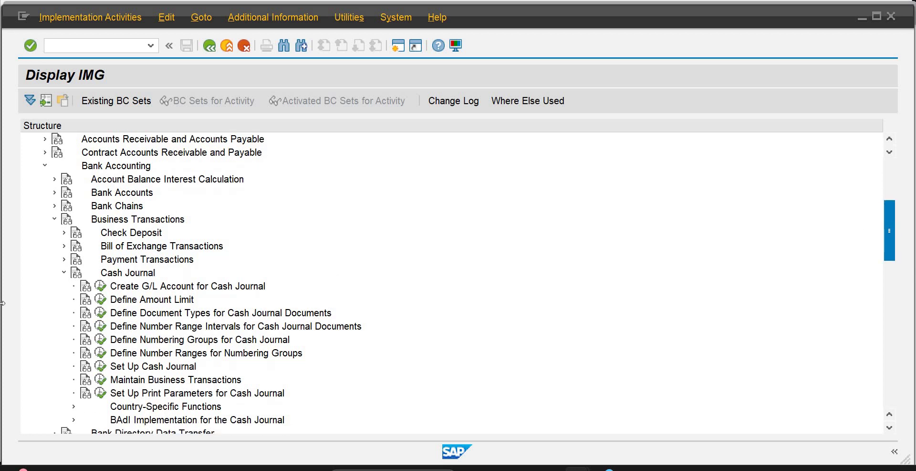
Execute Create G/L Account for Cash Journal and copy Current Assets account 100 Bank to new account 101 in company code JR01.
left_click(102, 286)
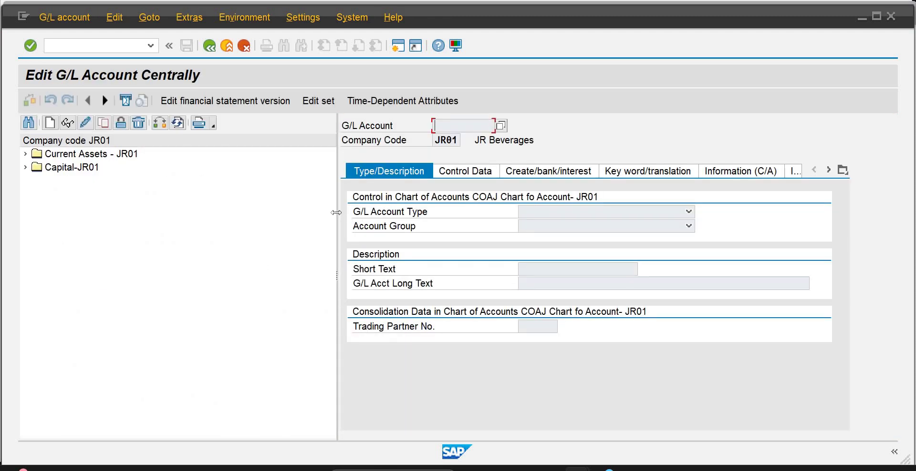
left_click_drag(335, 213, 266, 208)
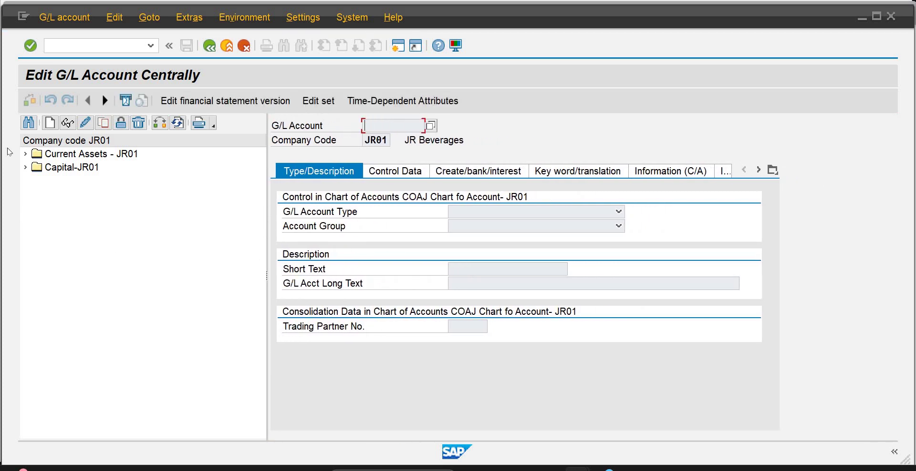
left_click(26, 155)
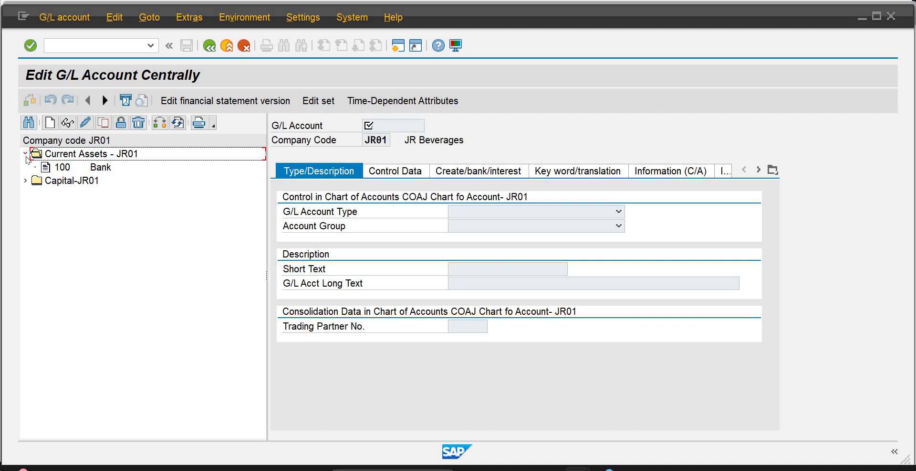
left_click(78, 168)
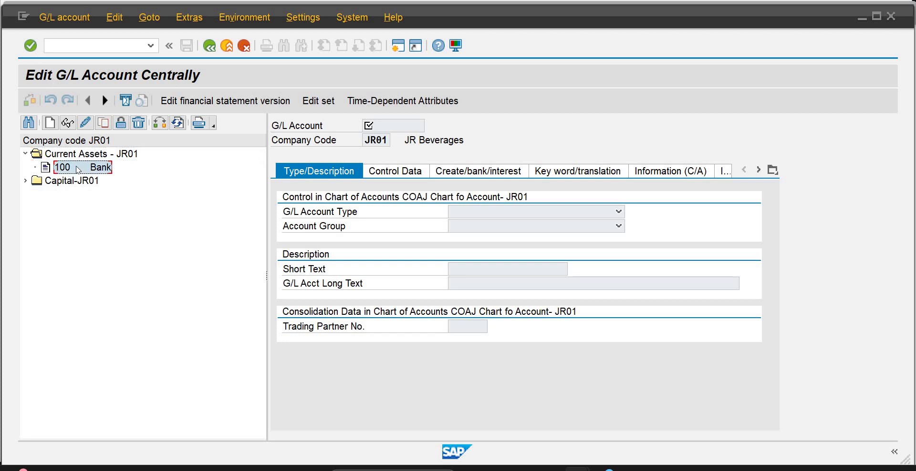
left_click(208, 235)
key("BackSpace")
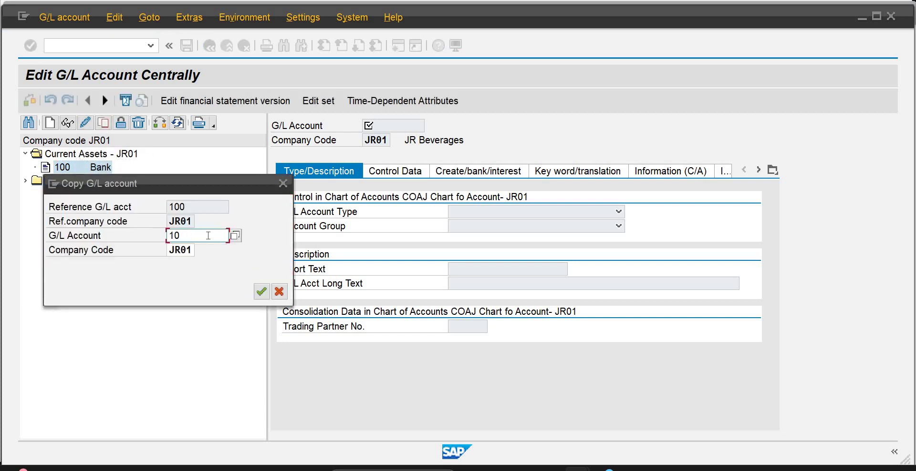
type("1")
key("Return")
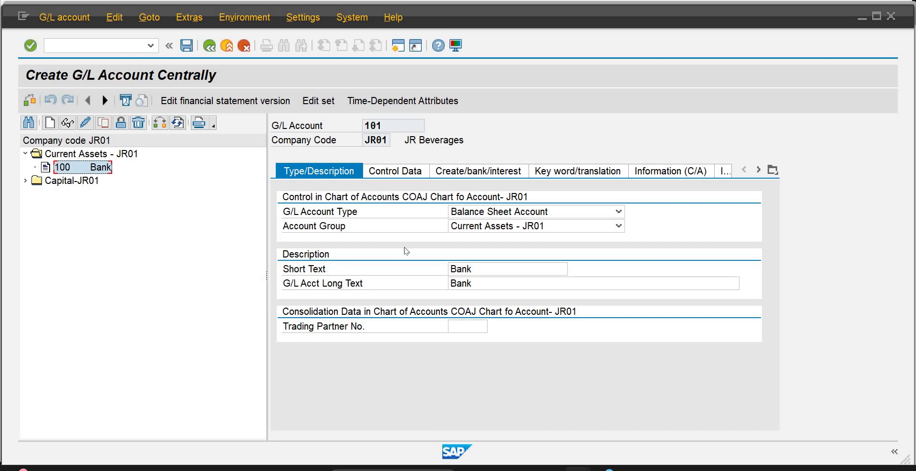
Set the new G/L account's short text to Cash and its long text to Cash in Hand.
left_click_drag(475, 268, 418, 279)
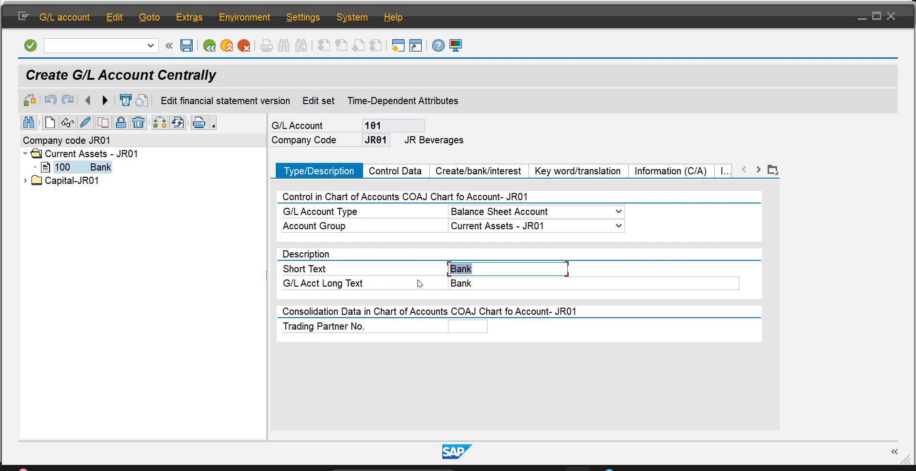
type("Cash")
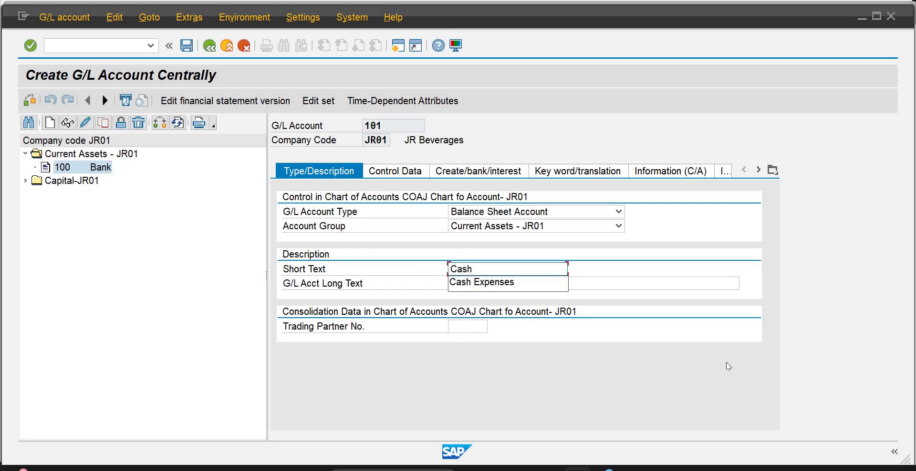
left_click(519, 282)
left_click_drag(450, 285, 475, 271)
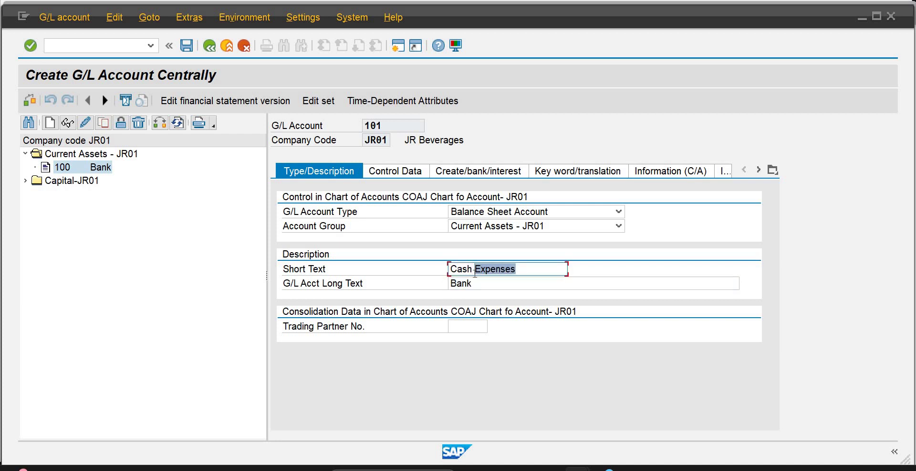
key("BackSpace")
key("Tab")
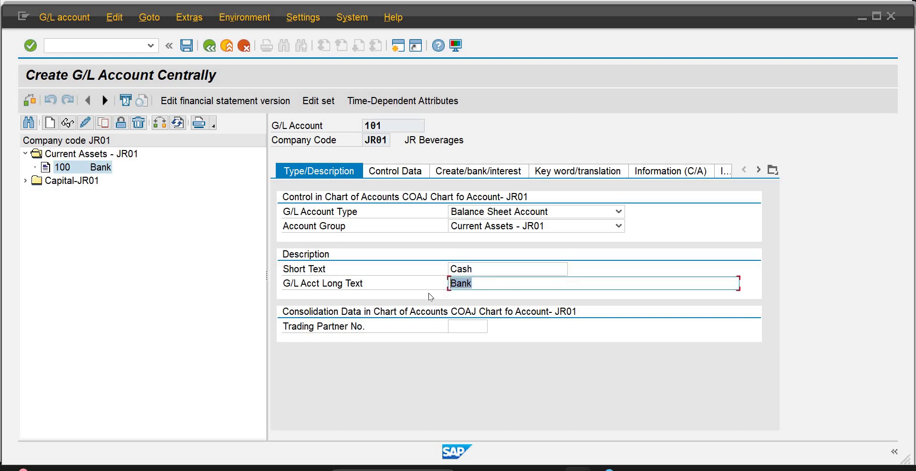
type("Cash i n")
key("BackSpace")
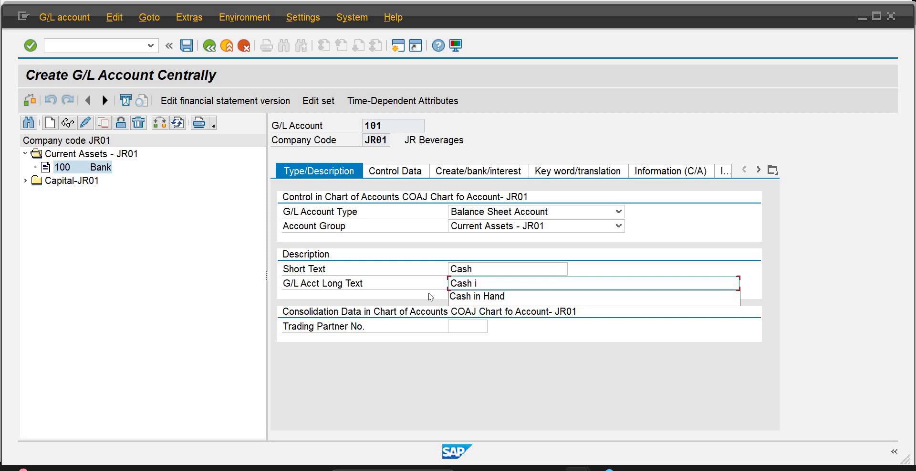
type("n Hand")
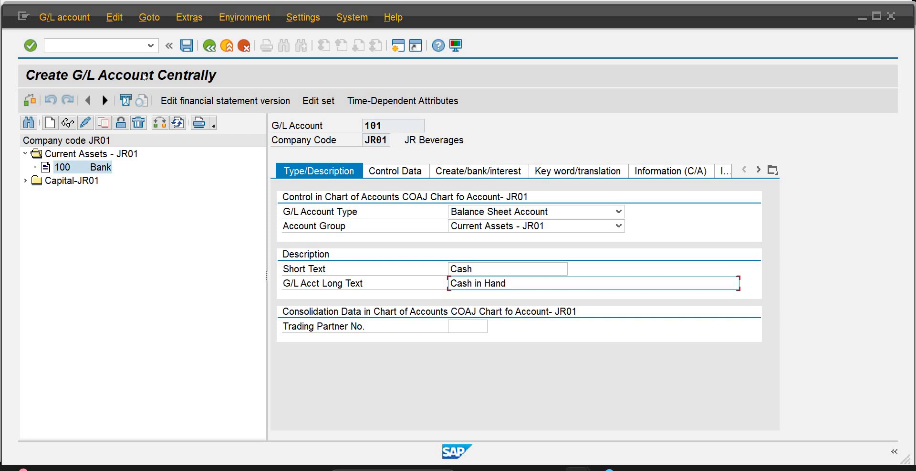
Save G/L account 101 despite the local currency warning and return to the IMG structure.
left_click(186, 46)
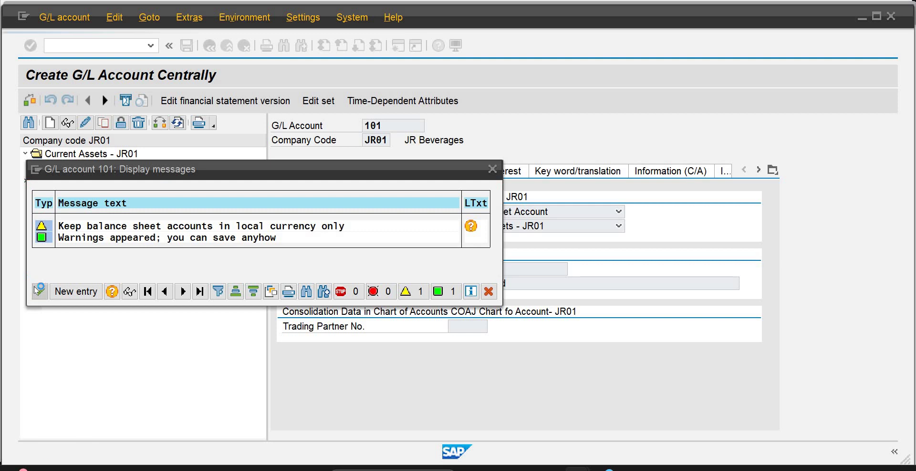
left_click(35, 287)
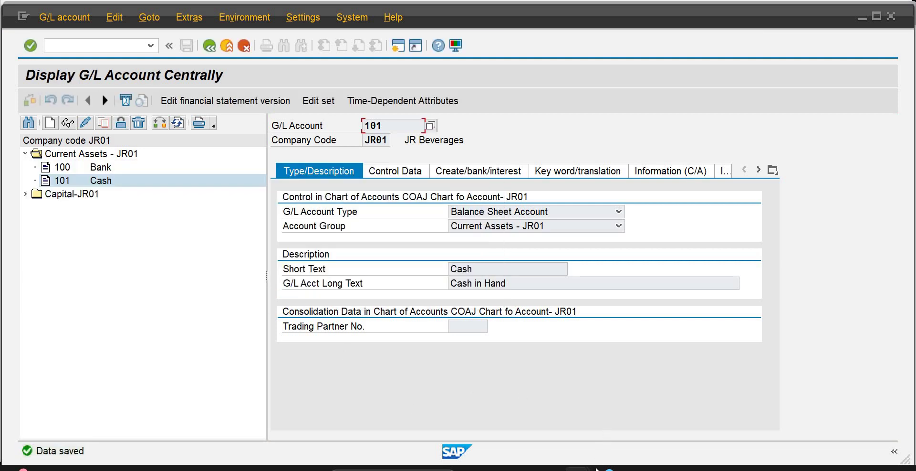
left_click(577, 468)
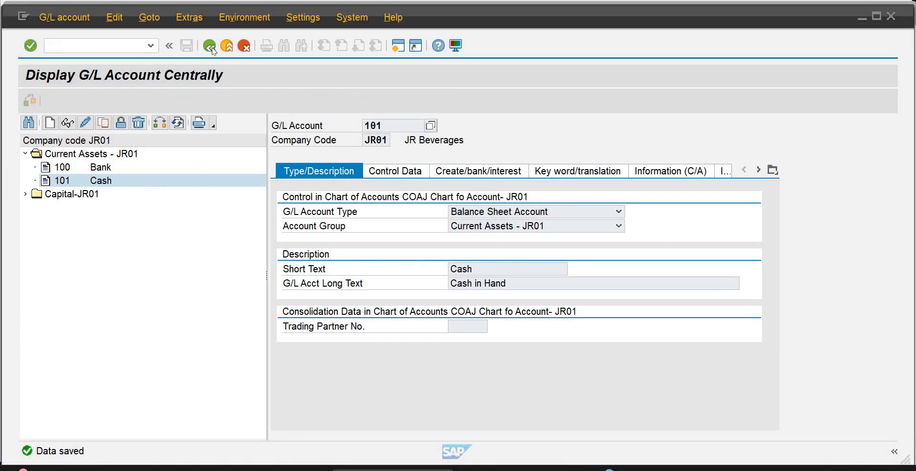
left_click(209, 46)
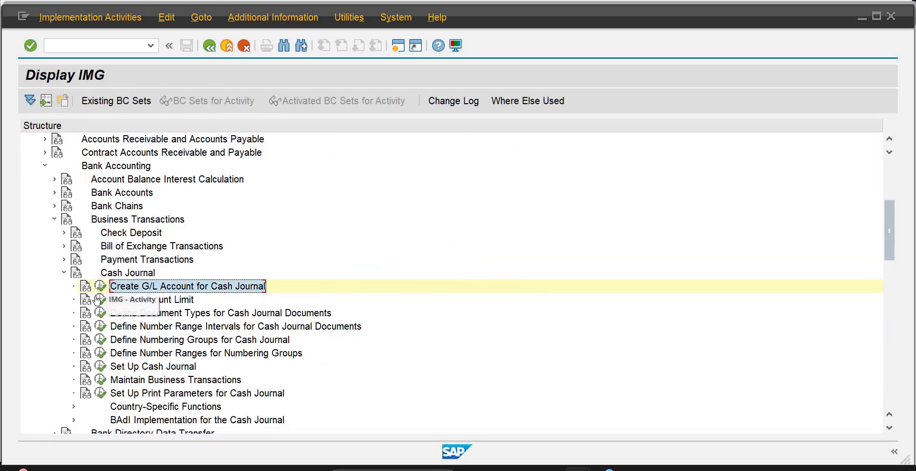
Under Define Amount Limit, add and save an entry for company code JR01, currency PKR, valid from 01.01.2024, amount 750,000.
left_click(100, 300)
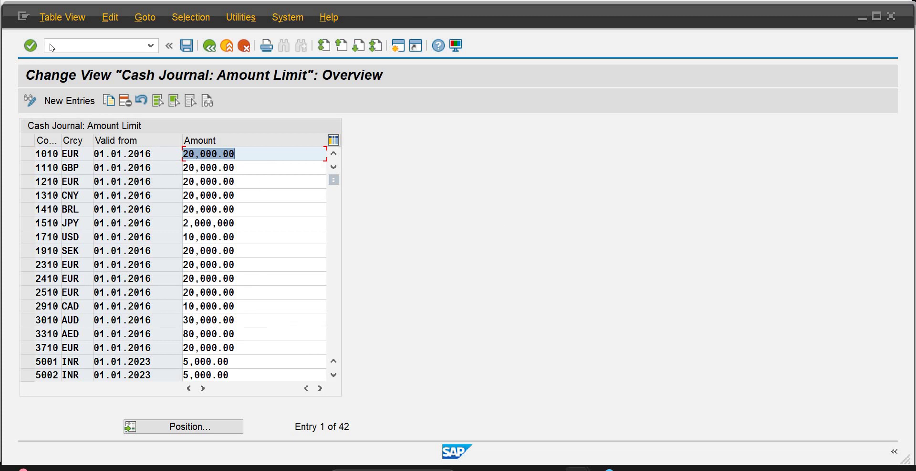
left_click(69, 101)
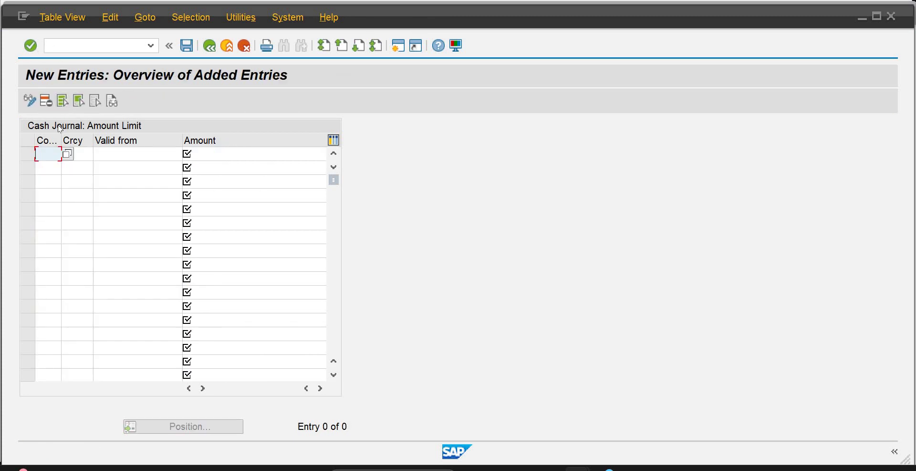
type("jr01")
key("Tab")
type("pkr")
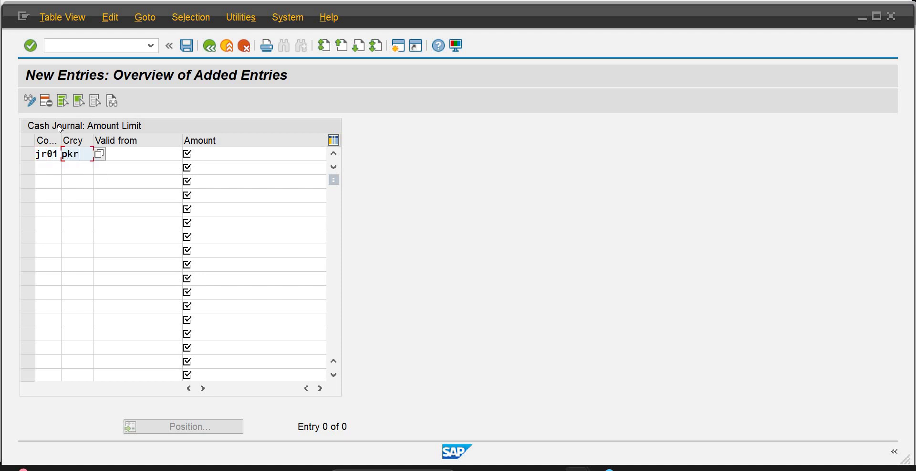
key("Tab")
type("01.0")
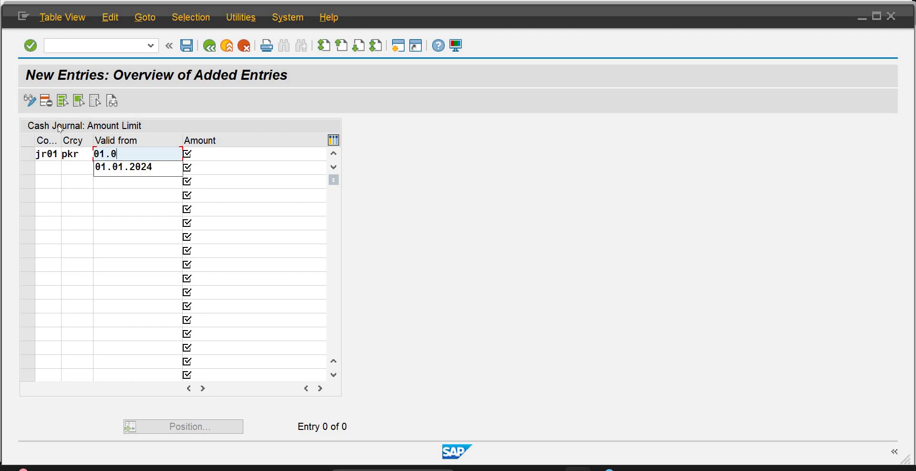
key("Down")
key("Return")
key("Tab")
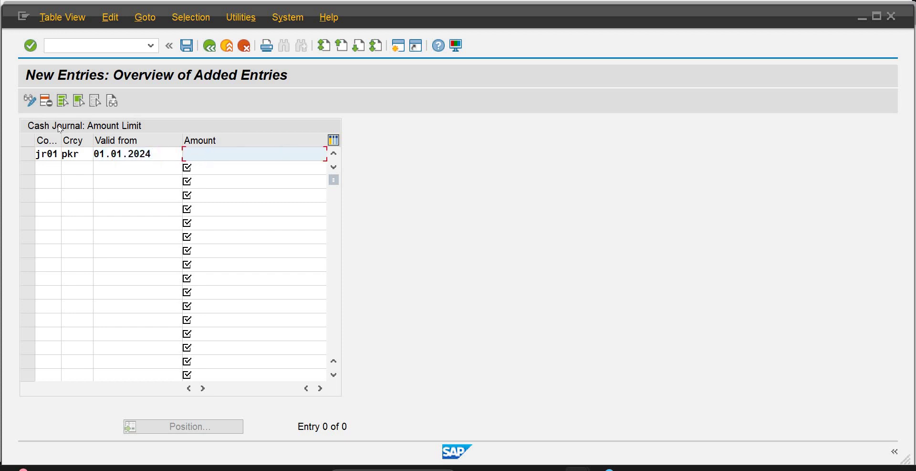
type("750000")
key("Return")
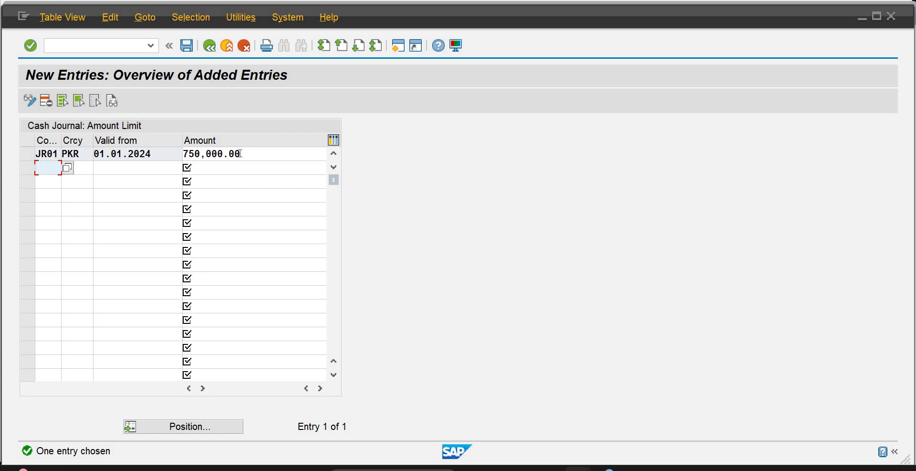
left_click(185, 48)
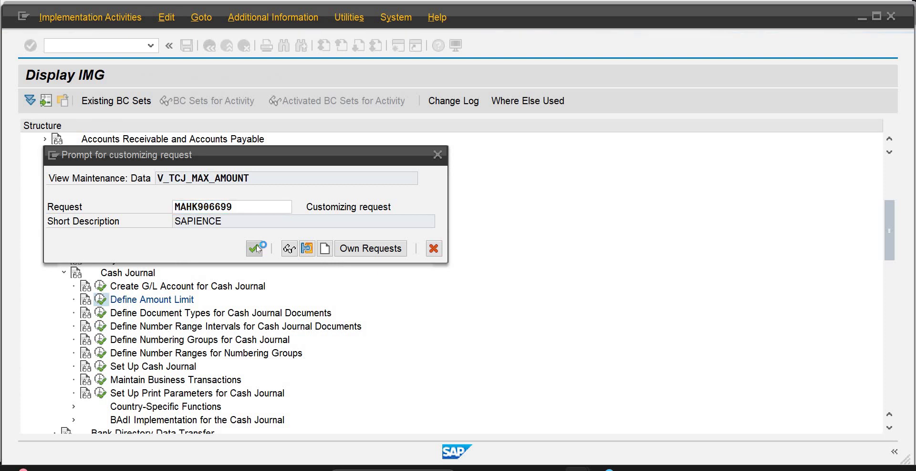
Confirm the customizing request for the amount limit entry and return to the IMG structure.
left_click(257, 243)
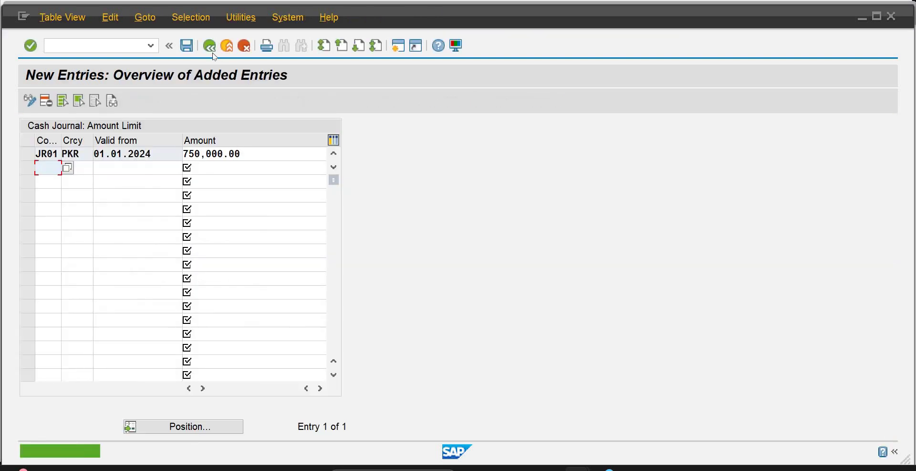
left_click(208, 47)
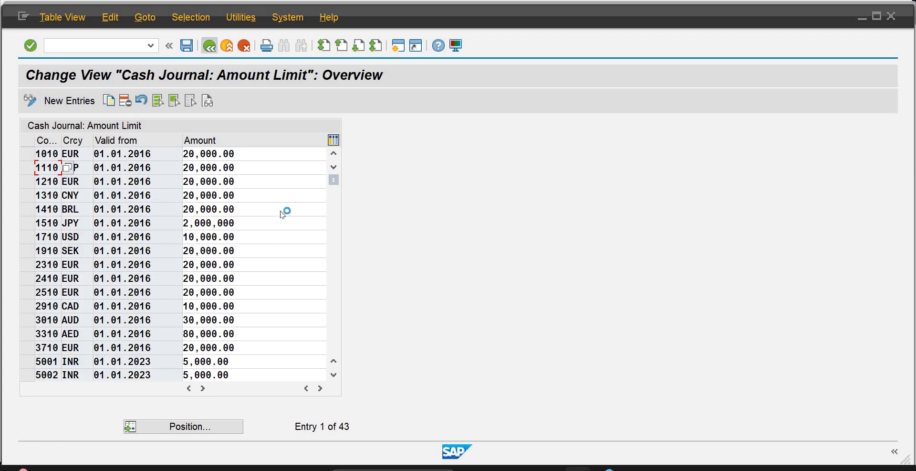
key("F3")
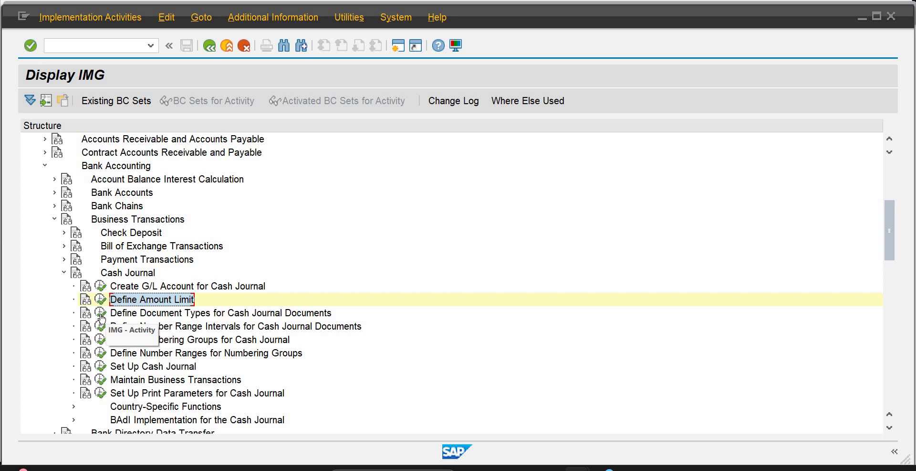
Execute Define Number Range Intervals for Cash Journal Documents and open the intervals of company code JR01 for editing.
left_click(266, 317)
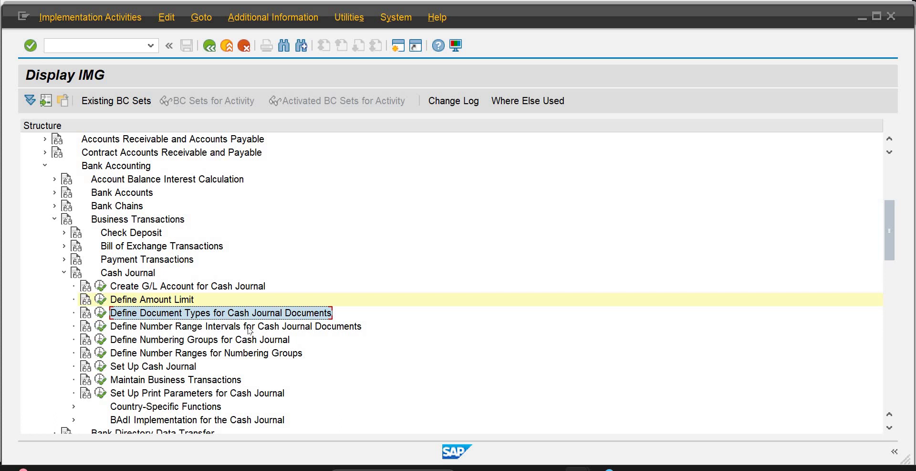
left_click(250, 328)
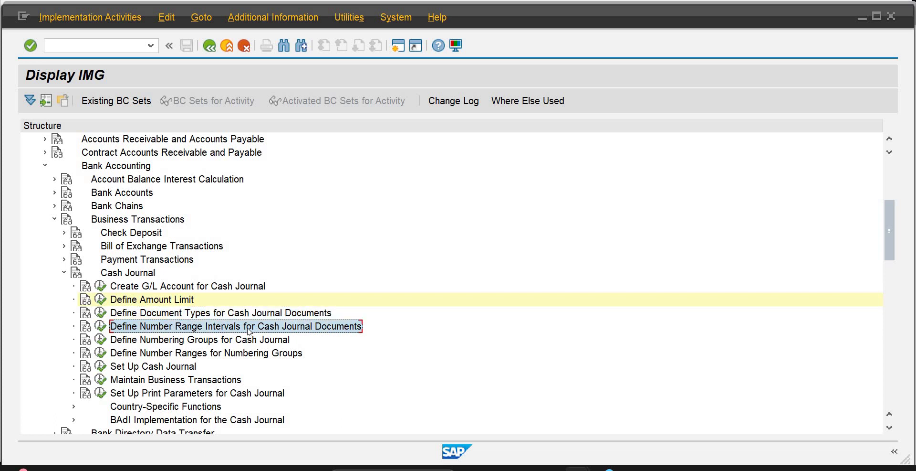
left_click(101, 329)
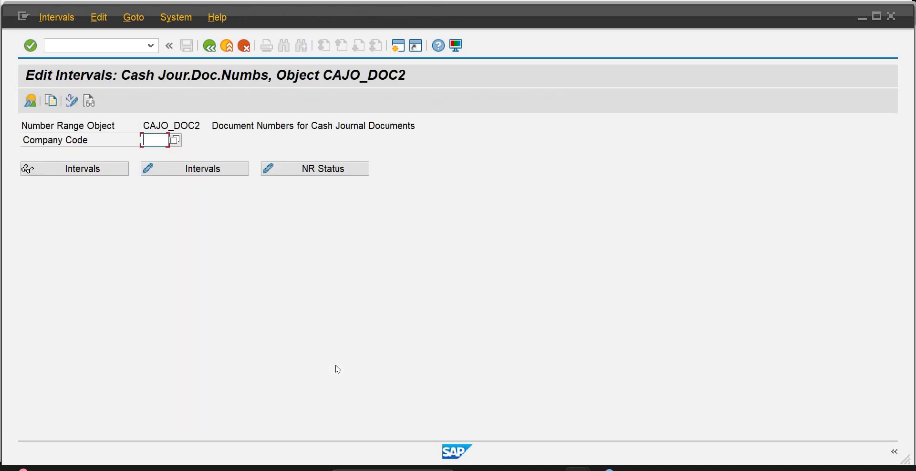
type("jr01")
left_click(198, 169)
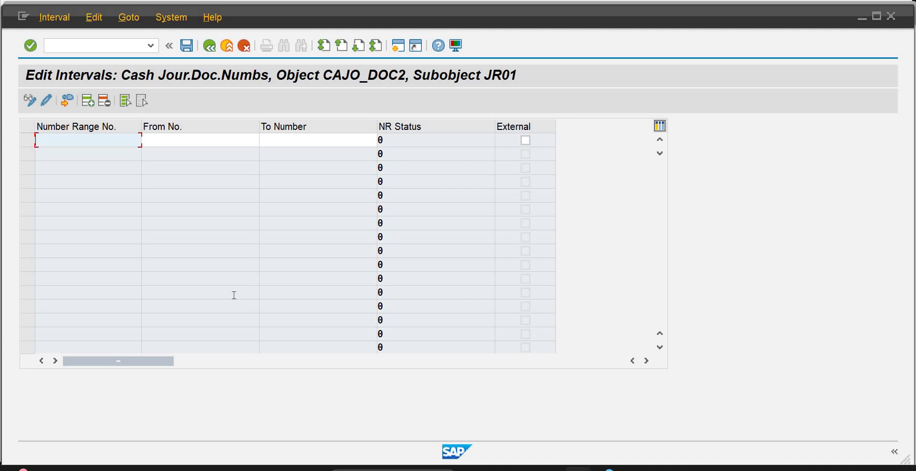
Create number range interval 10 from 1000 to 1999 for cash journal documents in JR01 and save it.
type("10")
key("Tab")
type("1000")
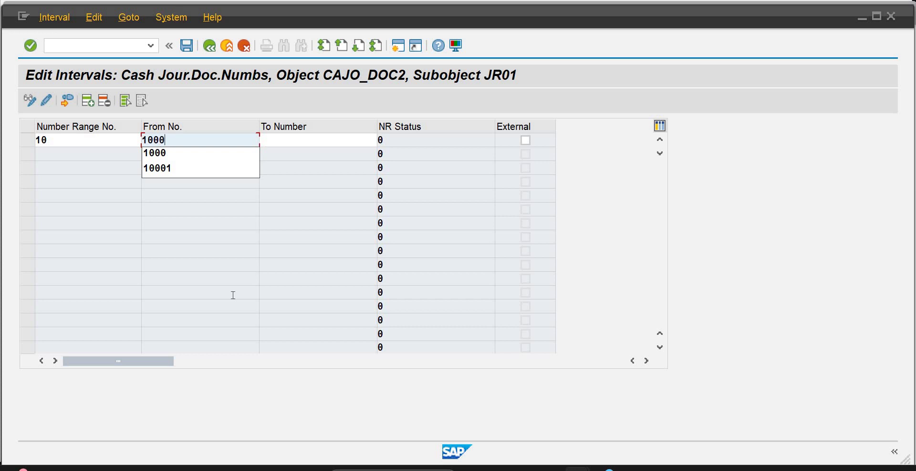
key("Tab")
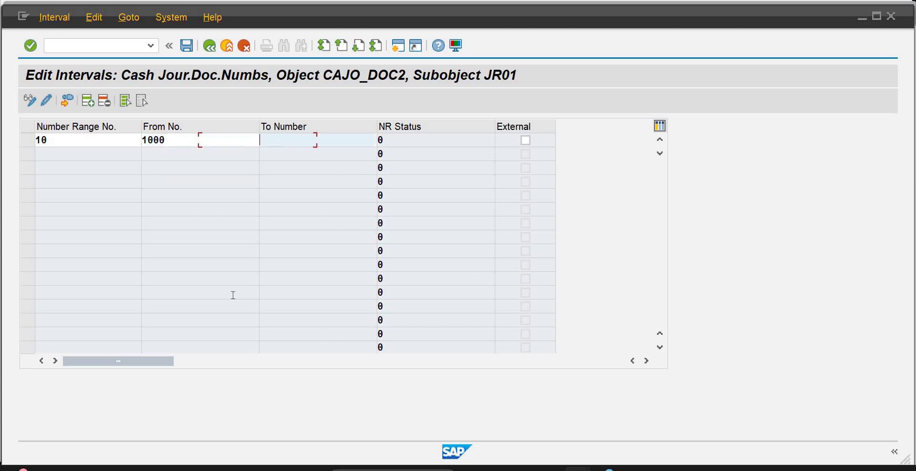
type("1999")
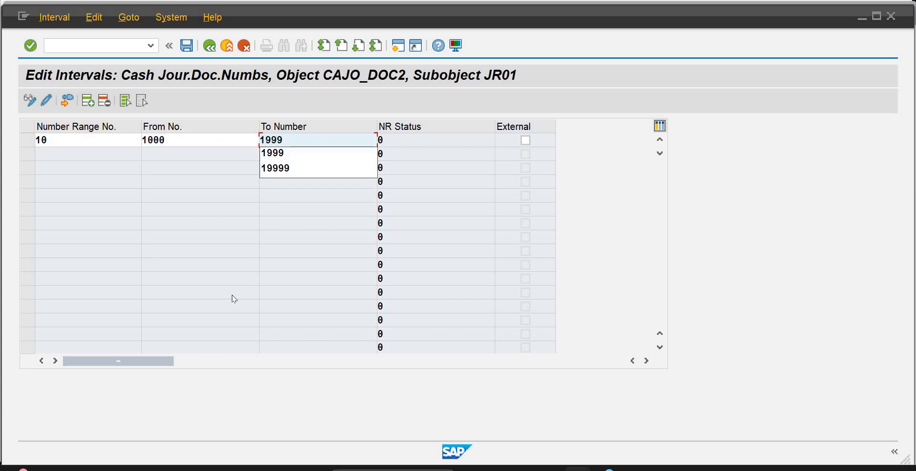
key("Return")
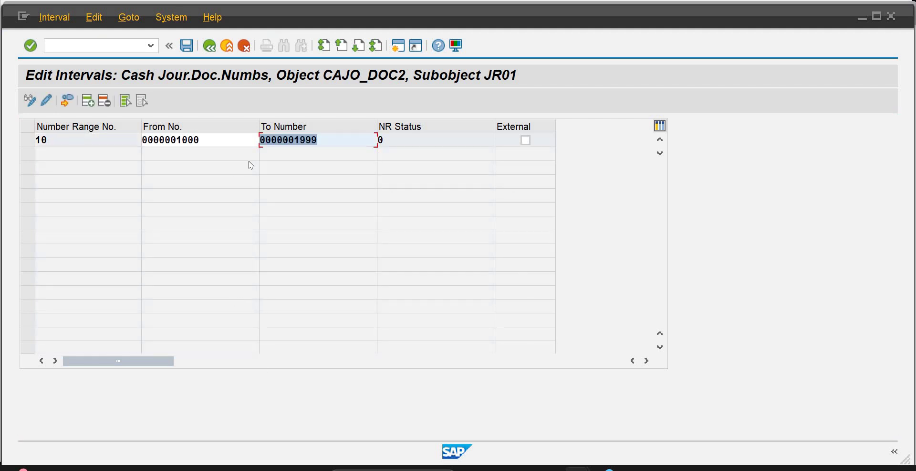
left_click(187, 45)
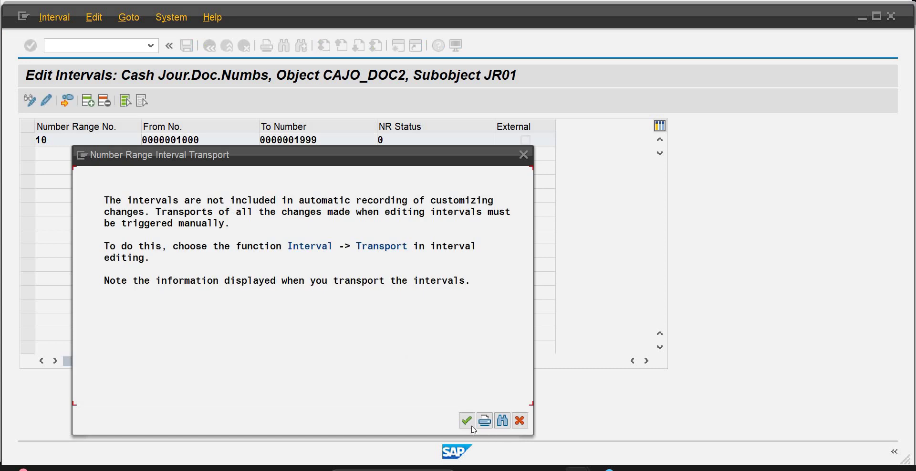
left_click(469, 421)
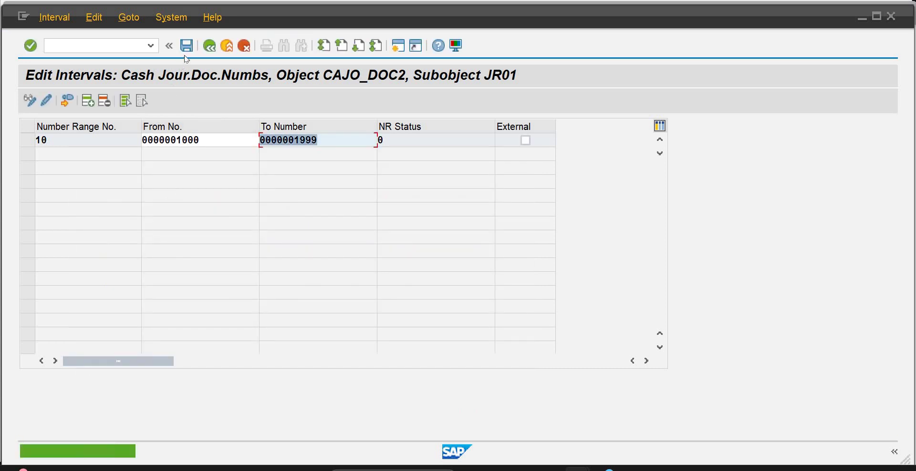
Return to the IMG structure and open the Set Up Cash Journal activity.
left_click(211, 45)
left_click(212, 46)
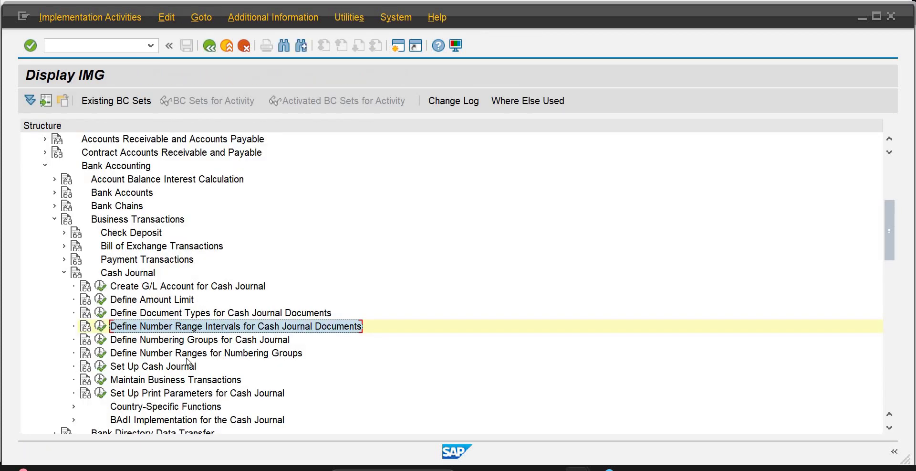
left_click(268, 342)
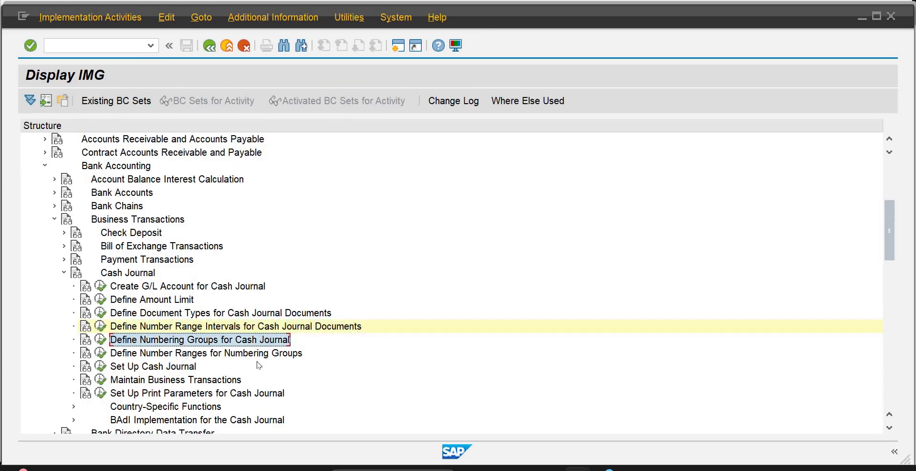
left_click(244, 353)
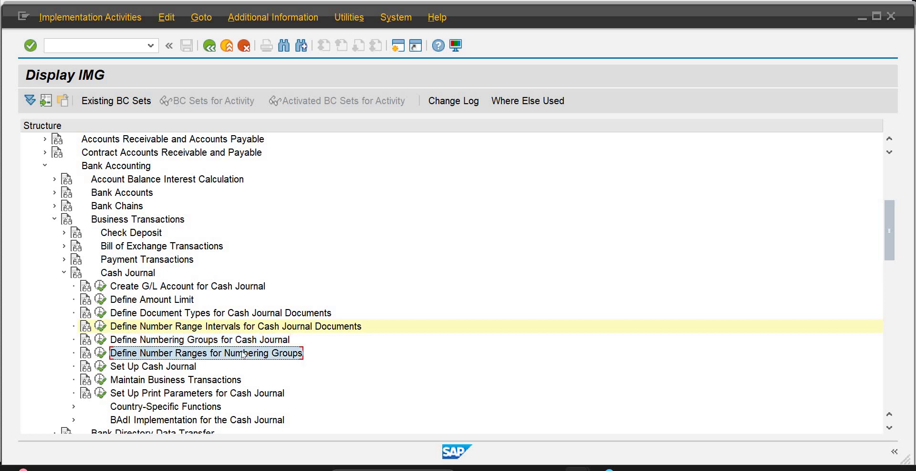
left_click(101, 366)
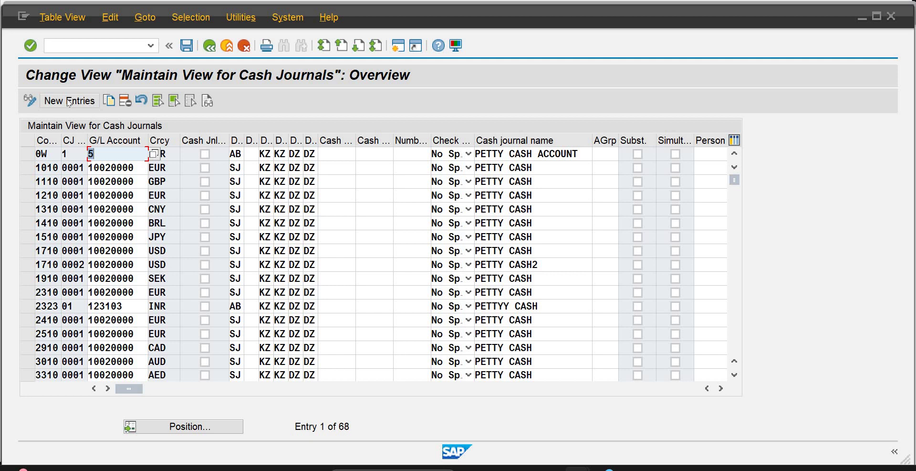
Copy the cash journal entry of company code 1010 as the template for a new cash journal.
left_click(70, 101)
left_click(213, 48)
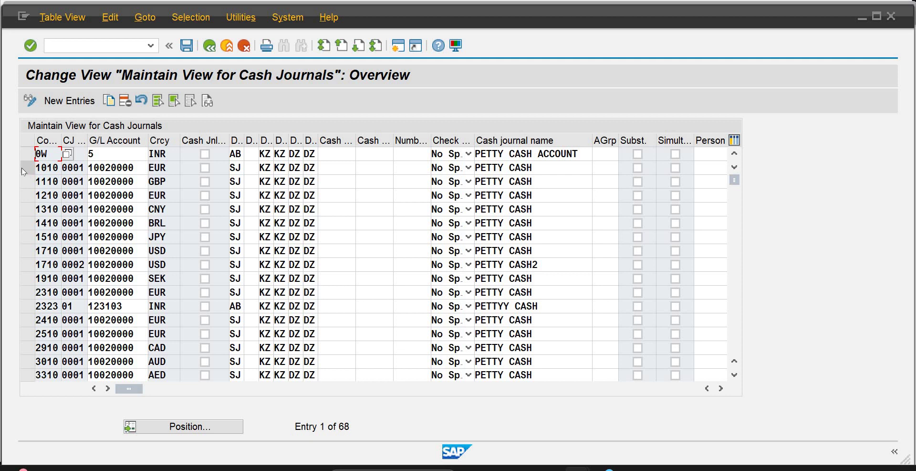
left_click(21, 167)
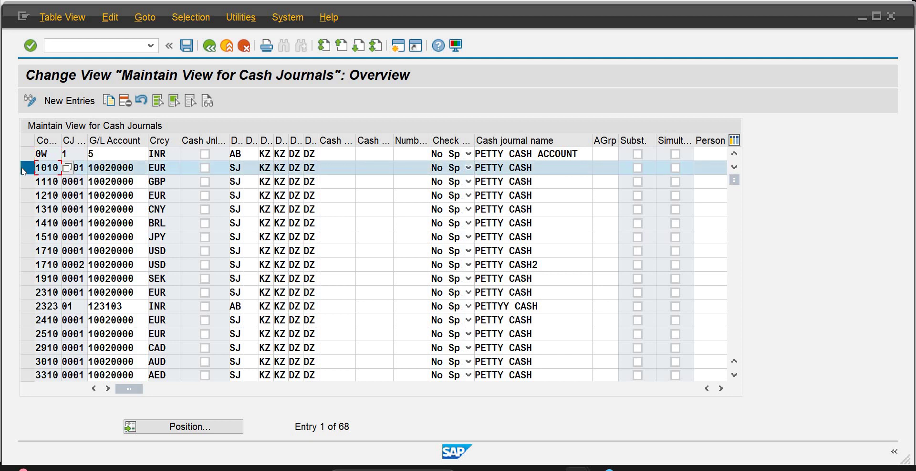
right_click(22, 171)
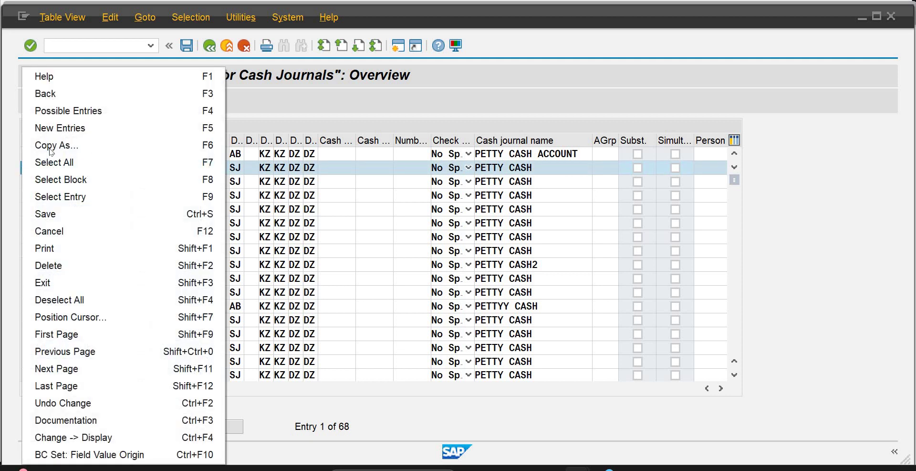
left_click(62, 145)
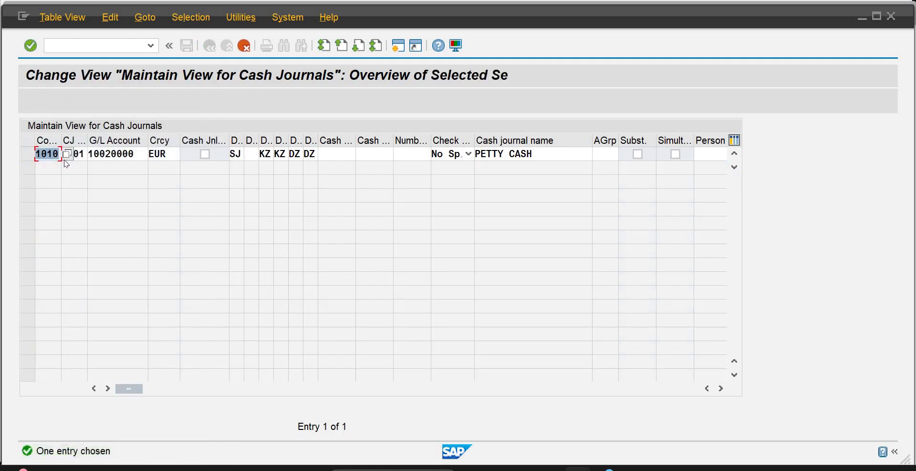
Set the copied entry's company code to JR01 and its cash journal number to CJP1.
type("jr01")
key("Tab")
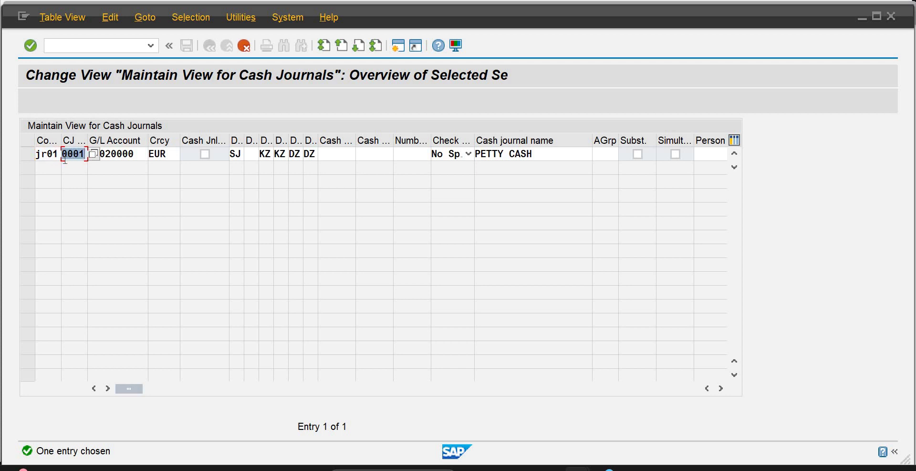
type("c")
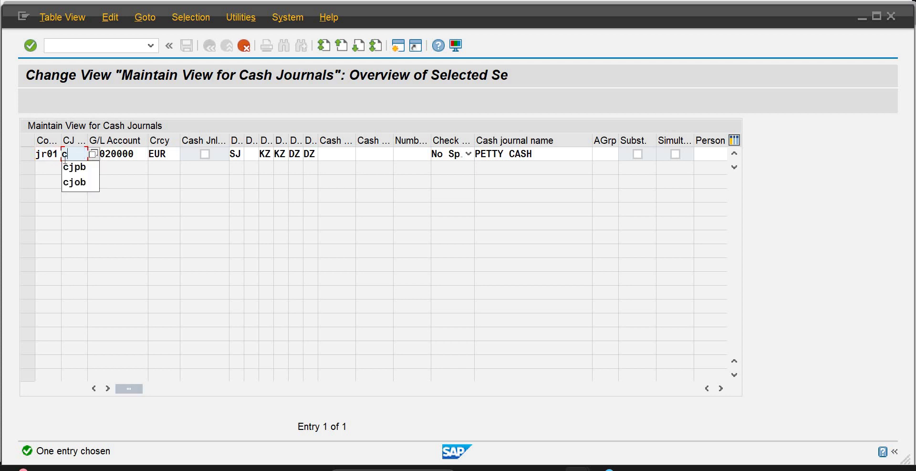
type("jp")
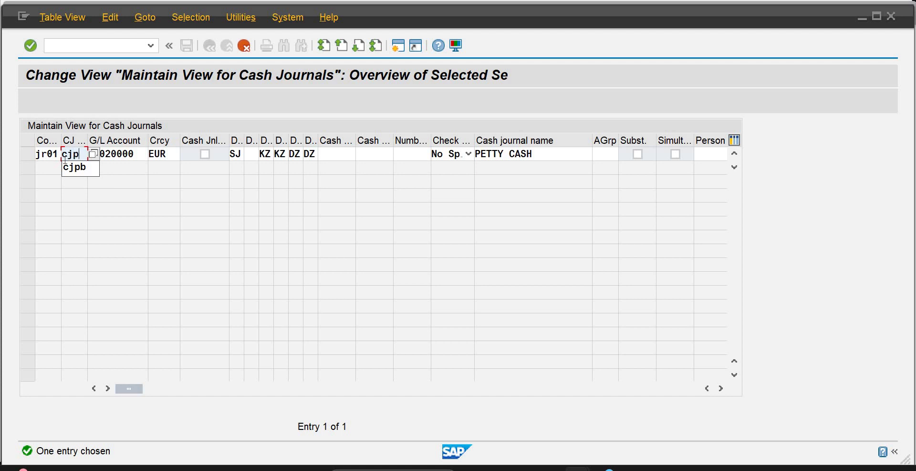
type("c")
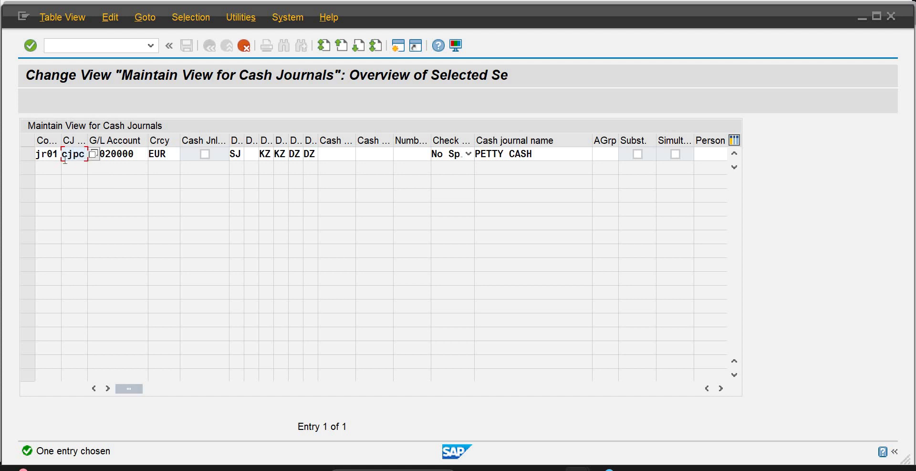
key("BackSpace")
key("BackSpace")
key("BackSpace")
key("BackSpace")
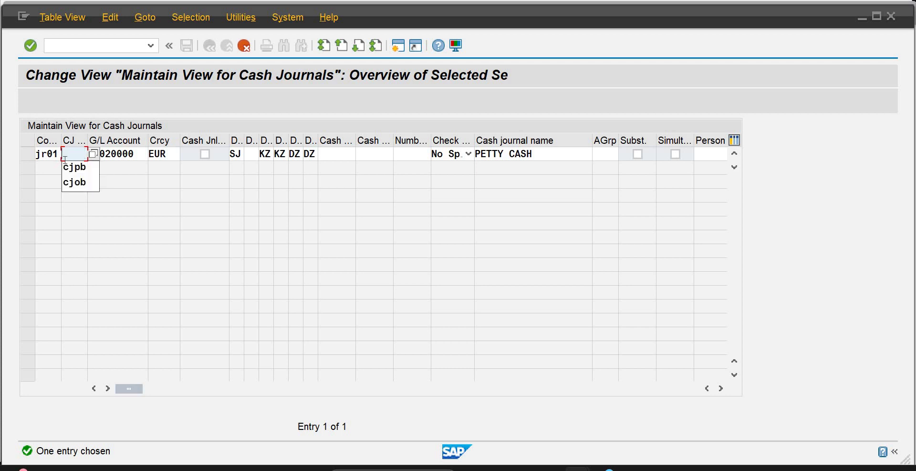
type("p")
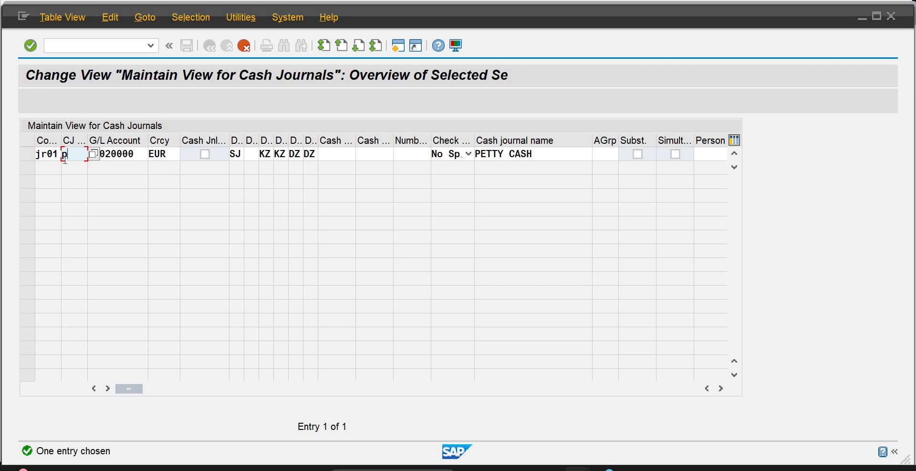
key("BackSpace")
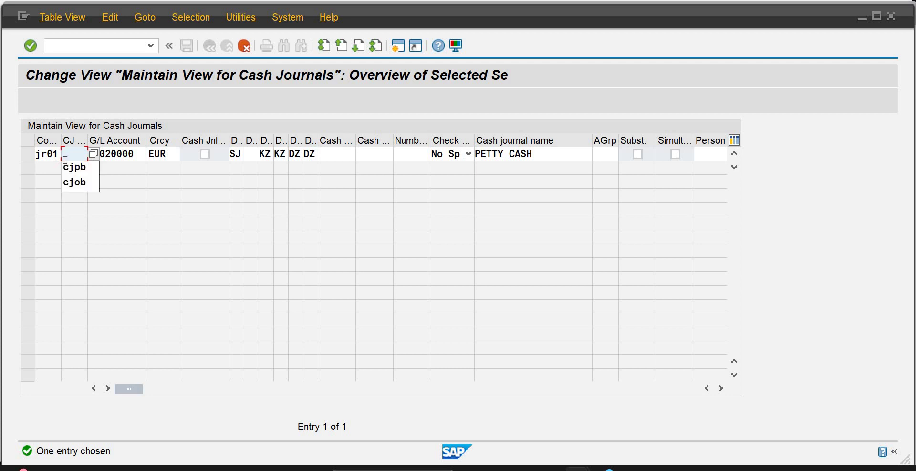
type("cjp1")
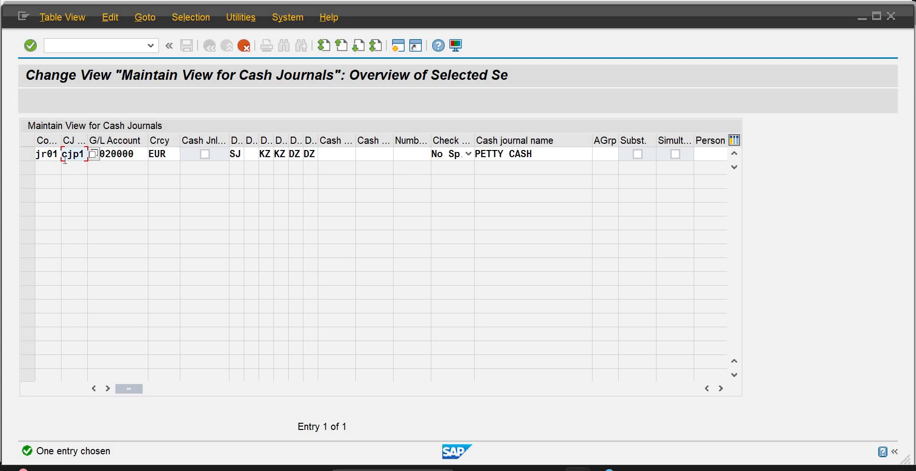
key("Tab")
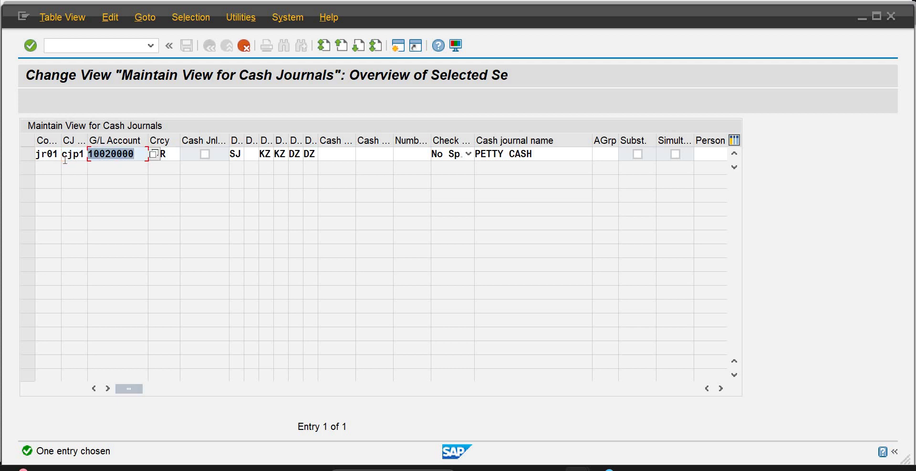
Set the cash journal's G/L account to 101 and its currency to PKR.
type("101")
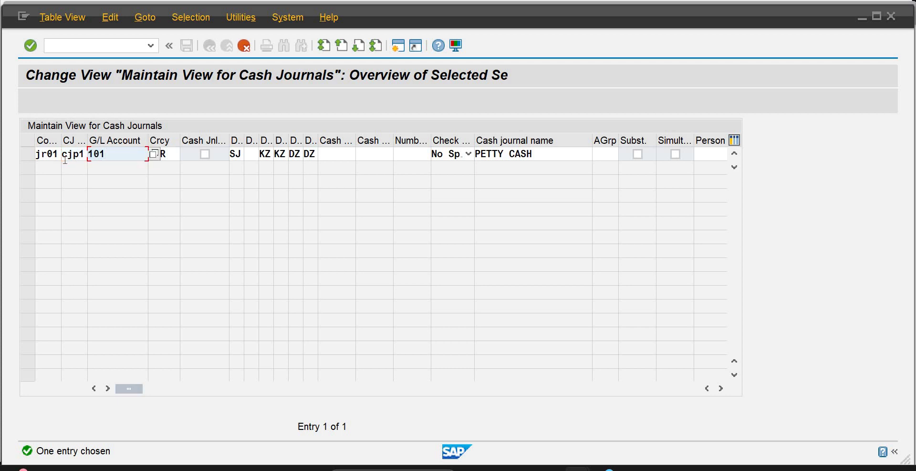
key("Tab")
type("pkr")
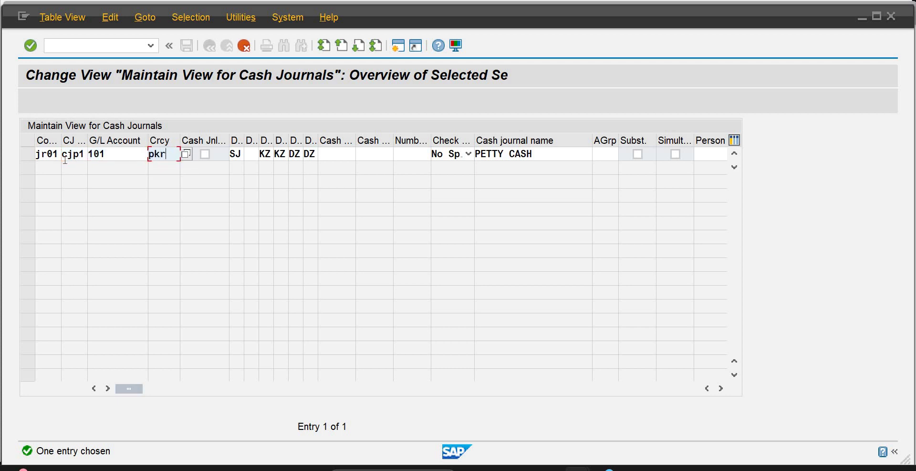
Change the cash journal name to PETTY CASH-JR01, keeping the copied document types.
key("Tab")
key("Tab")
key("Tab")
key("Tab")
key("Tab")
key("Tab")
key("Tab")
key("Tab")
key("Tab")
key("Tab")
key("Tab")
key("Tab")
key("Tab")
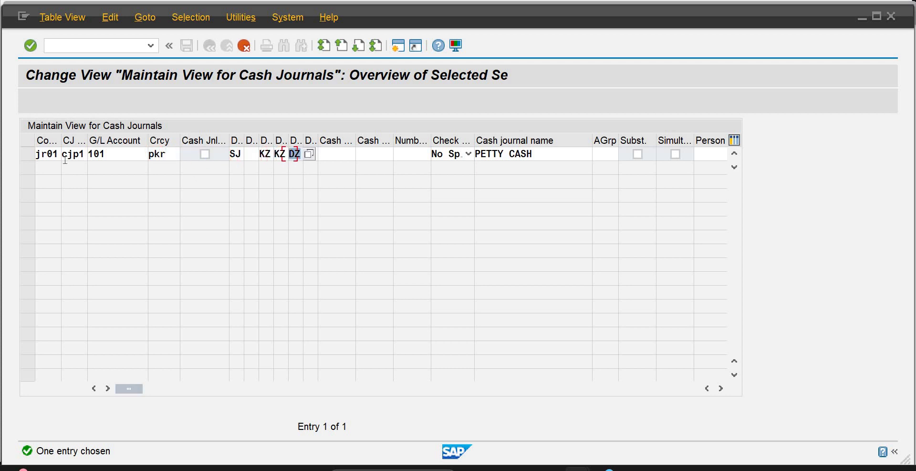
key("Tab")
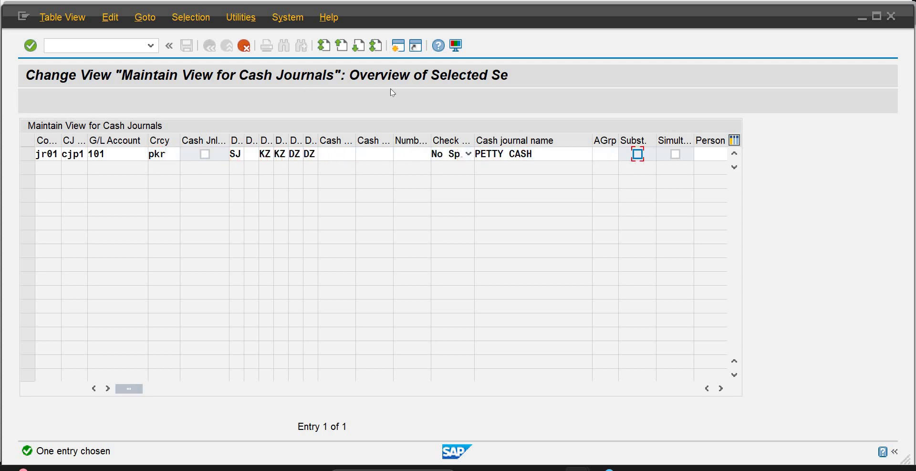
left_click(545, 154)
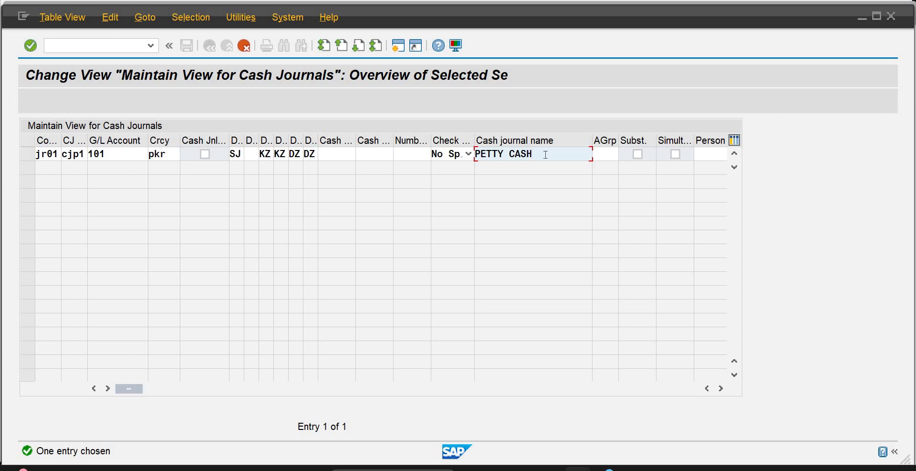
type("-Jr01")
Accept the copied cash journal entry and save it under the proposed customizing request.
key("Return")
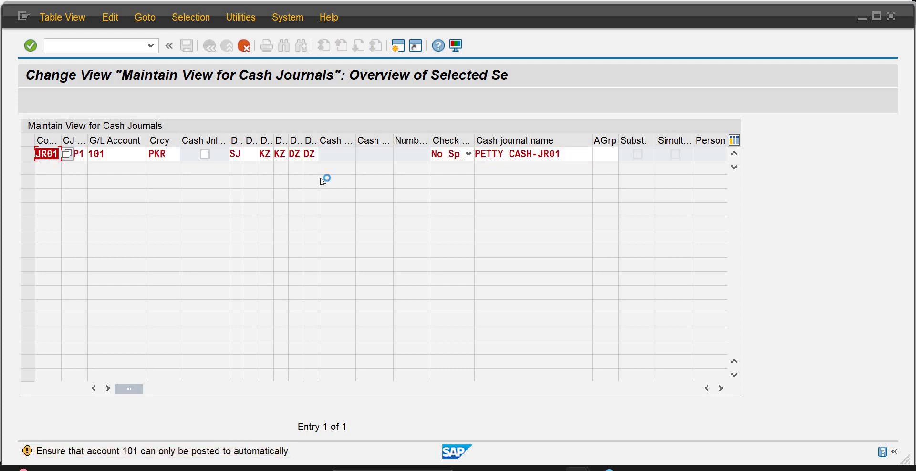
key("Return")
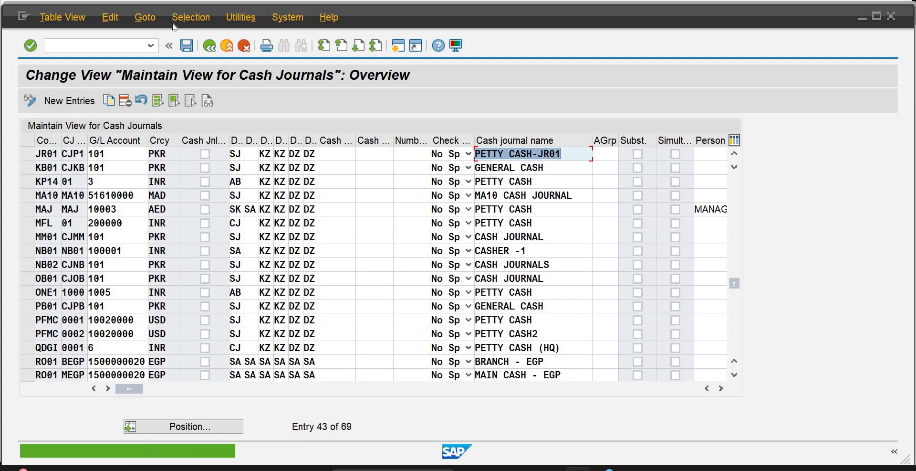
left_click(188, 46)
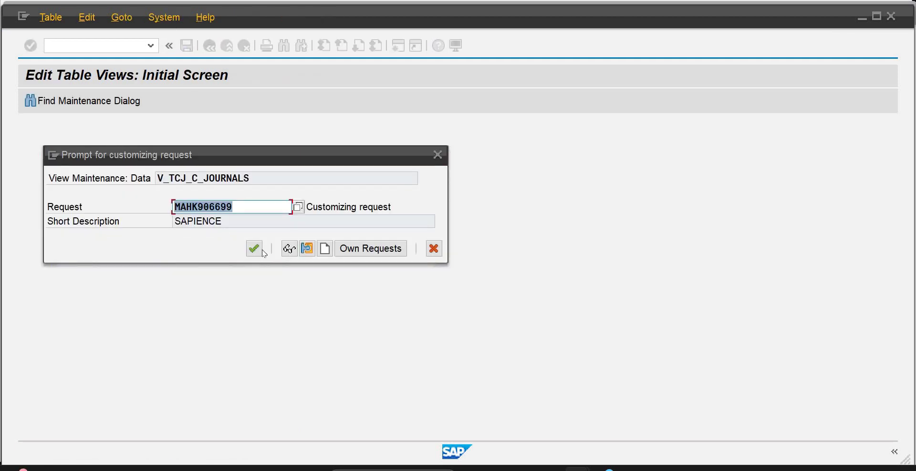
left_click(254, 249)
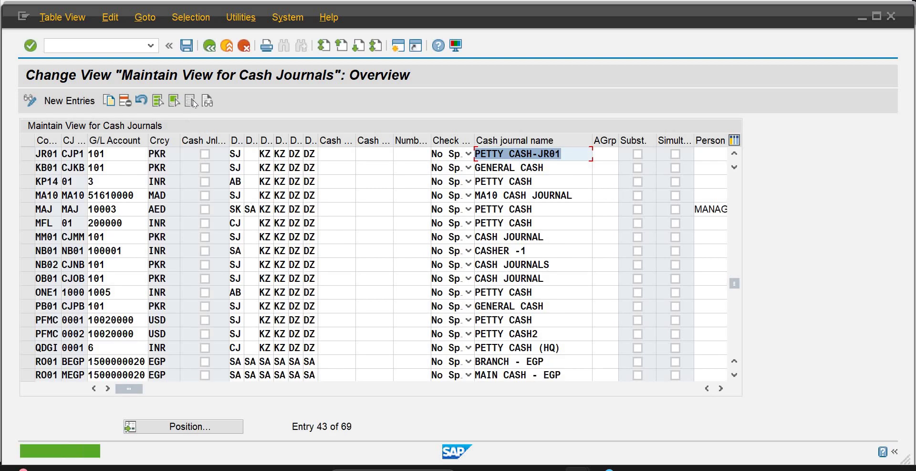
Open the Maintain Business Transactions activity for the cash journal and start a new entry with company code JR01.
left_click(210, 46)
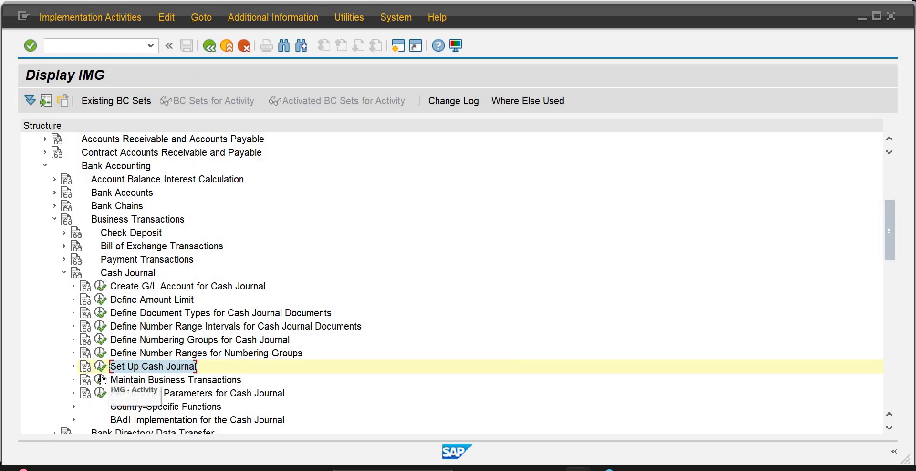
left_click(102, 378)
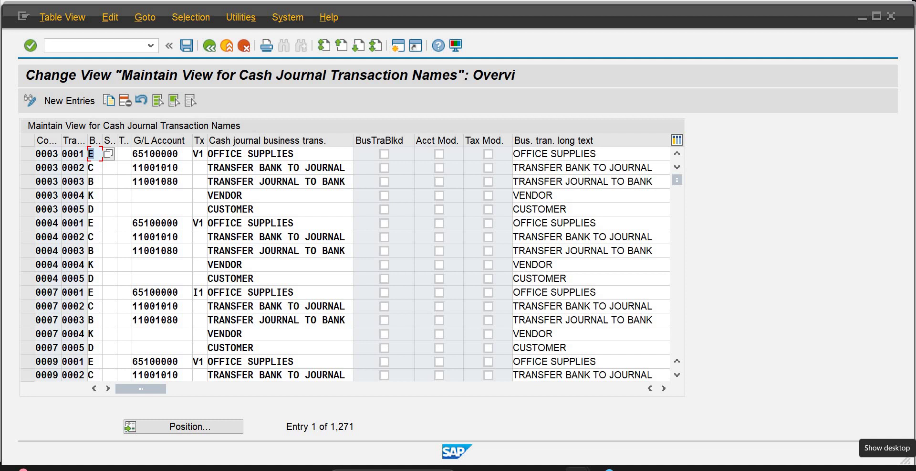
left_click(65, 104)
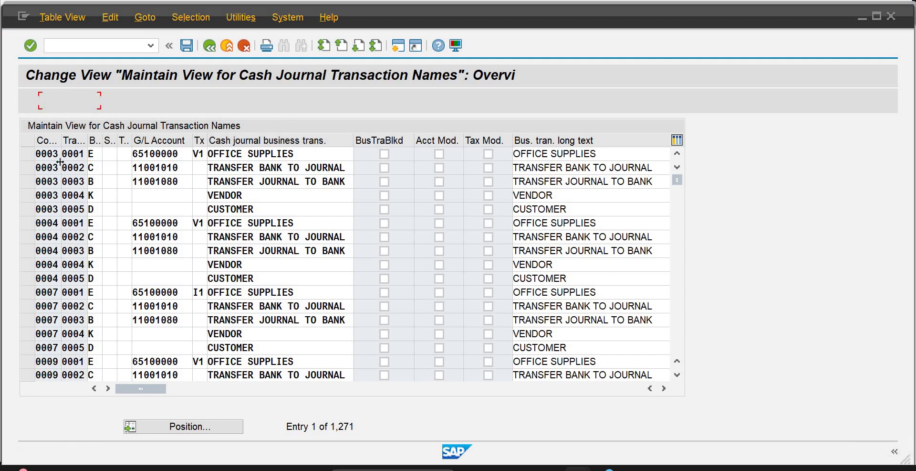
type("jr01")
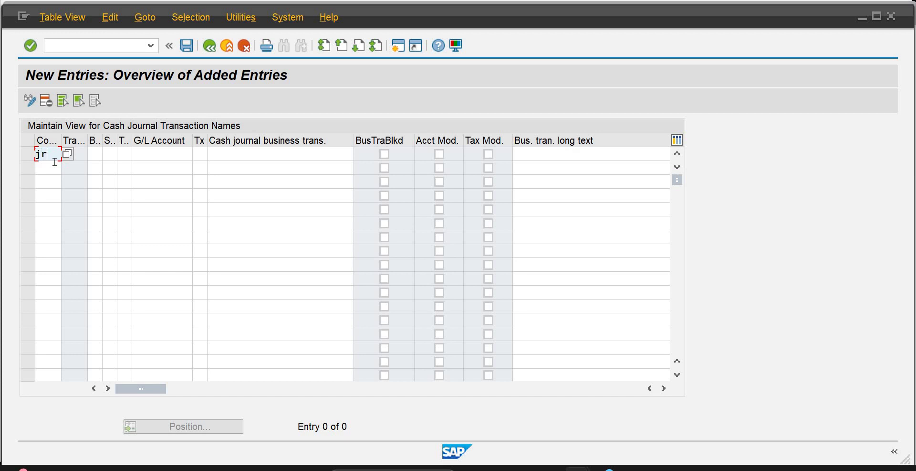
key("Tab")
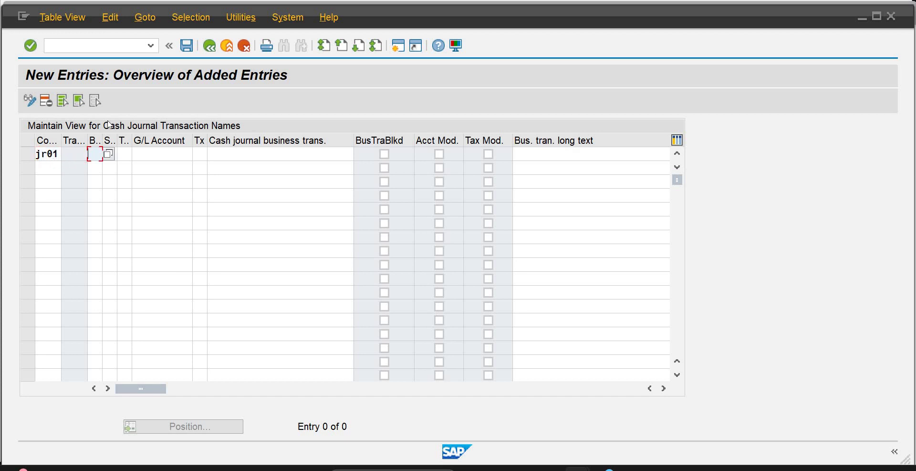
Set the first entry's business transaction type to C (Receipt from bank account) and its classification to 2 (Cash Receipts).
left_click(108, 156)
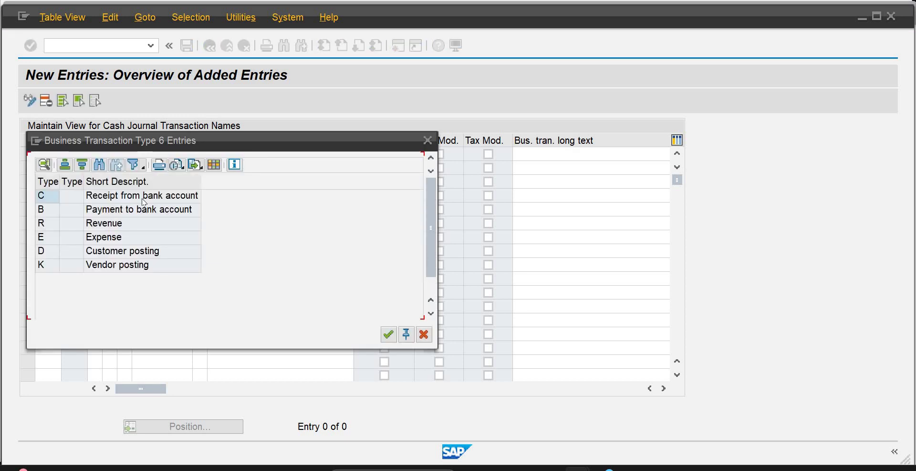
double_click(43, 197)
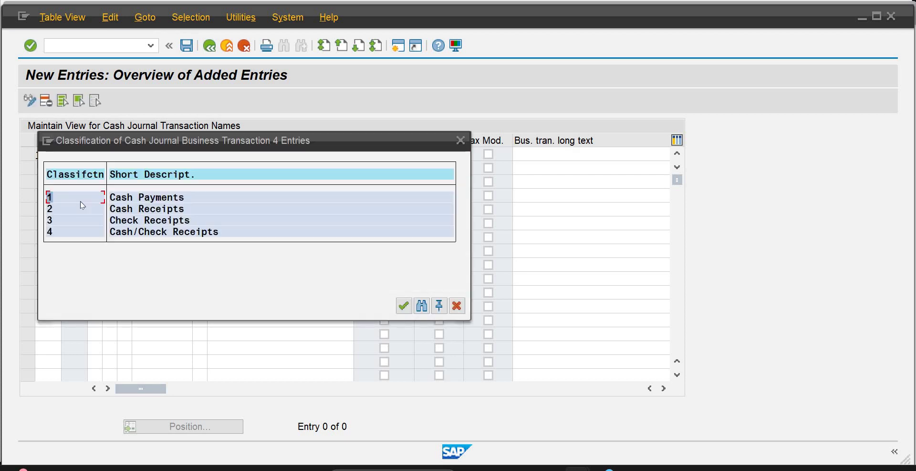
double_click(133, 209)
Assign G/L account 100 to the first entry and name the business transaction Cash Receive from Bank.
left_click(159, 156)
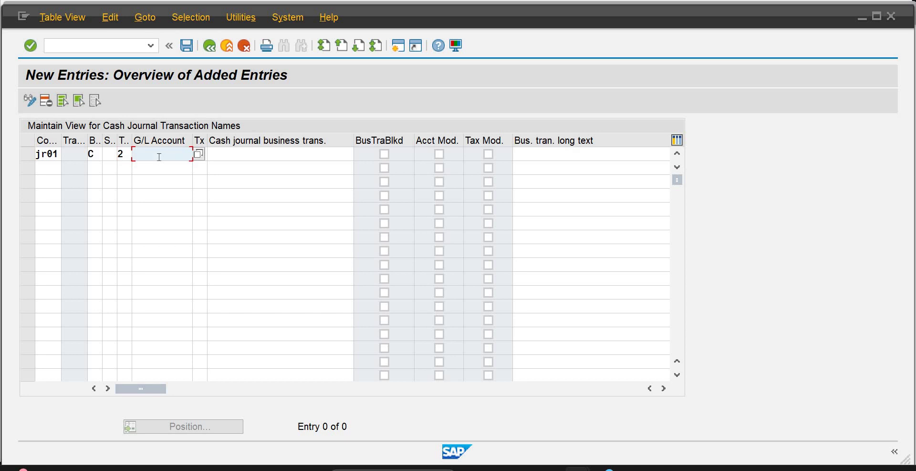
type("100")
key("Tab")
type("Ca")
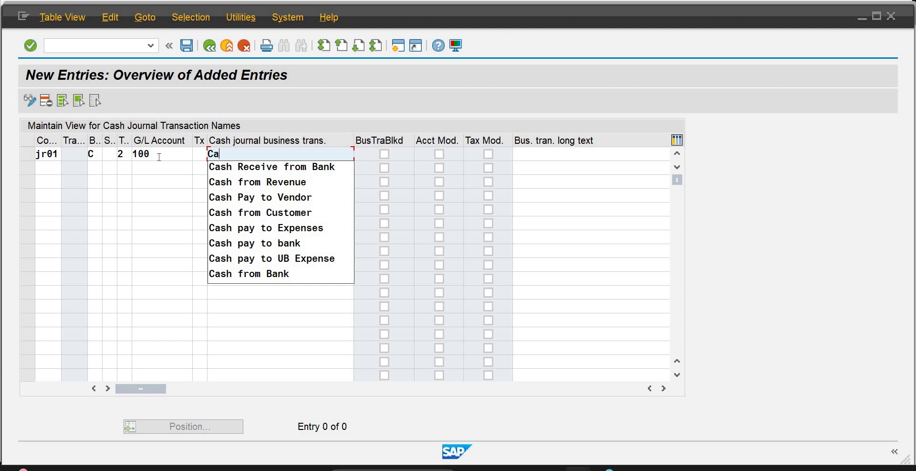
key("Down")
key("Return")
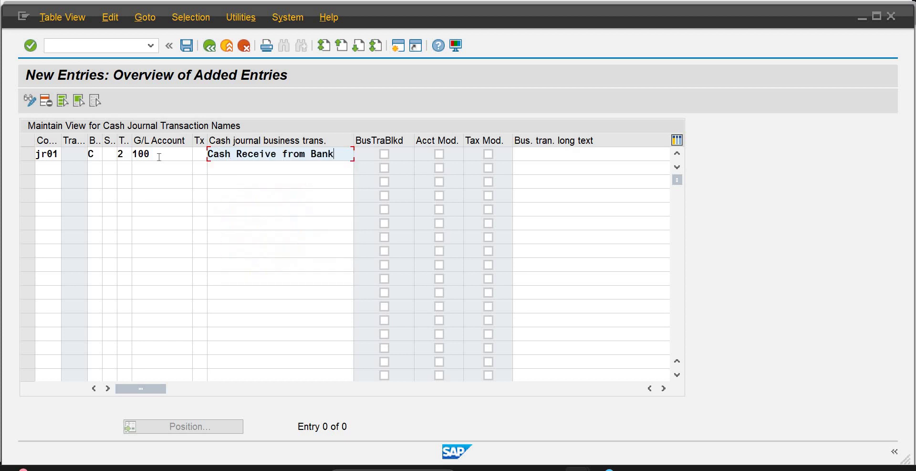
Add a second entry for company code JR01 with transaction type D (Customer posting) and classification 2.
left_click(53, 166)
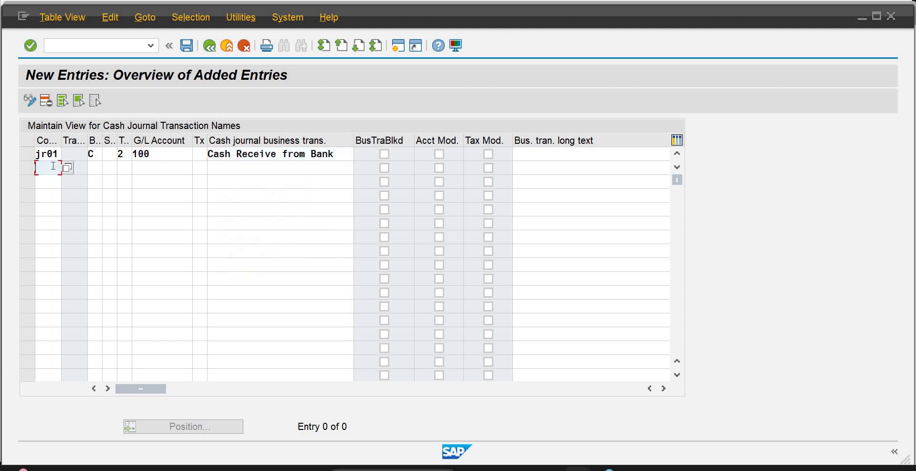
type("jr01")
key("Tab")
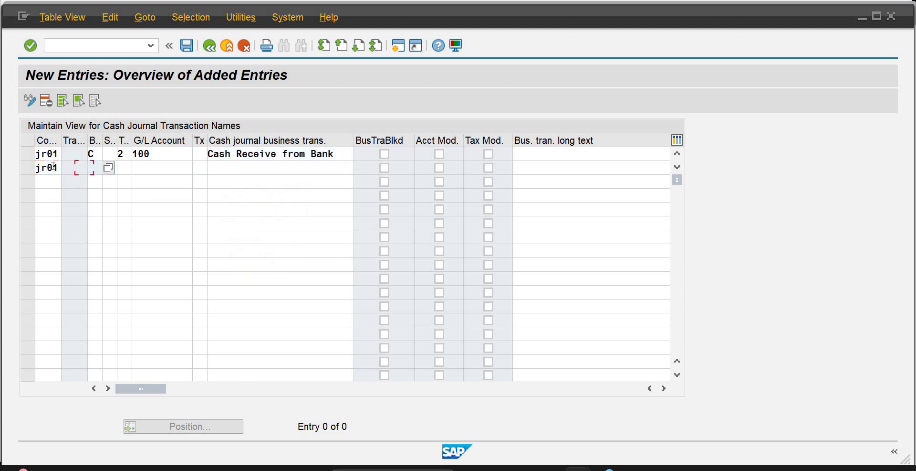
key("F4")
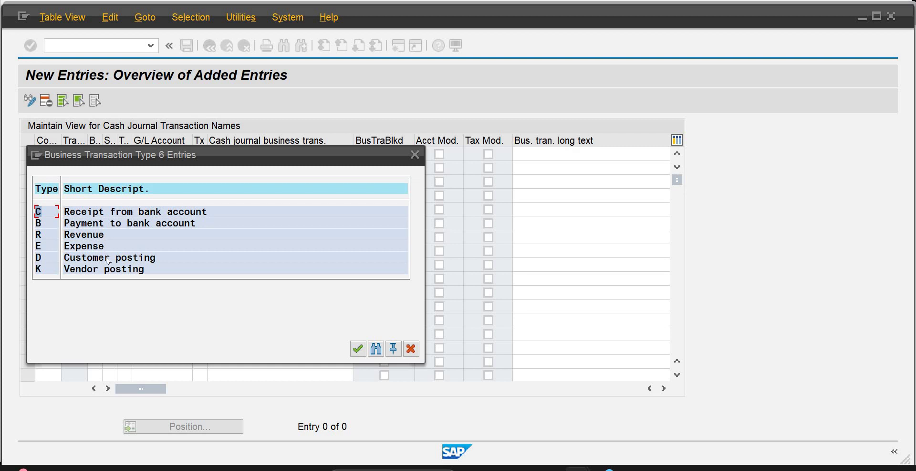
double_click(109, 260)
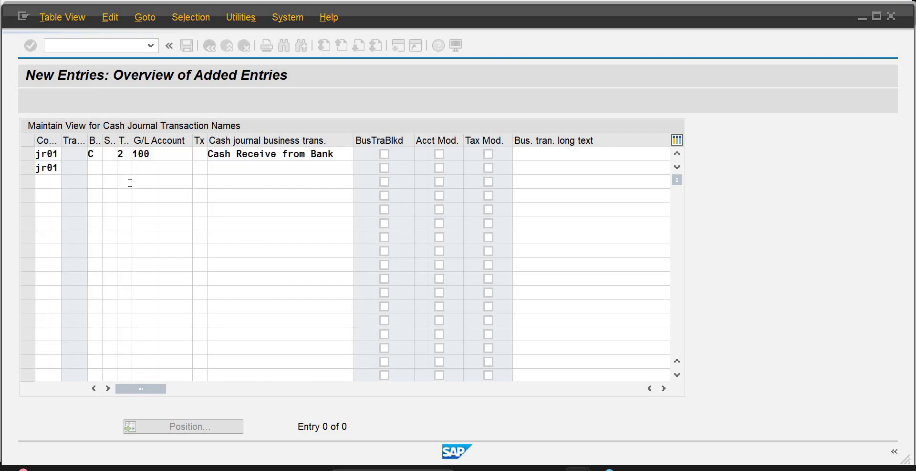
left_click(121, 170)
type("2")
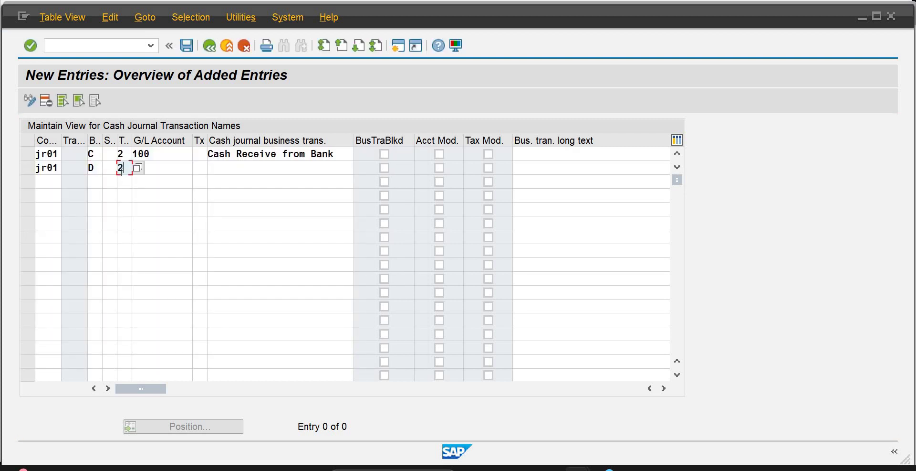
Name the second business transaction Cash from Customer, leaving its G/L account and tax code empty.
key("Tab")
key("Tab")
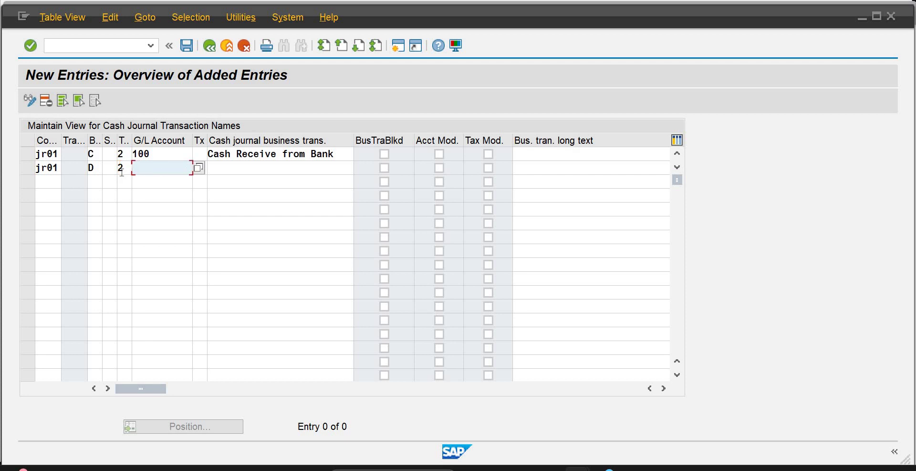
key("Tab")
type("as")
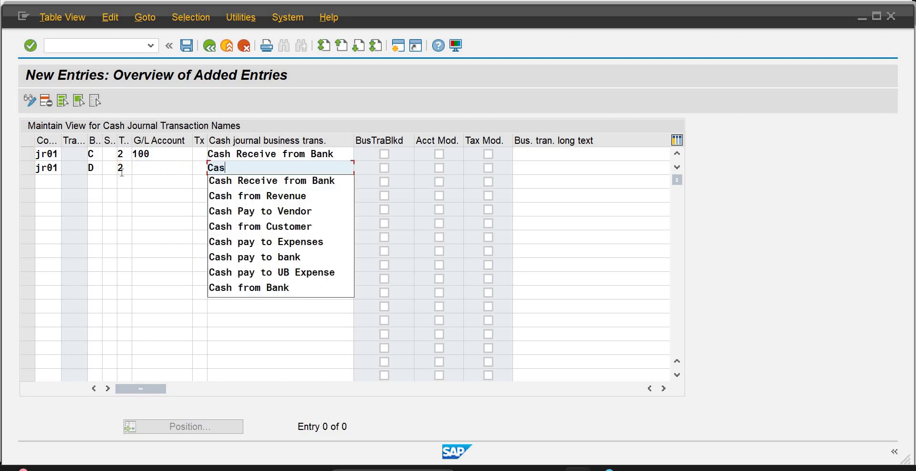
type("h")
key("Down")
key("Down")
key("Down")
key("Down")
key("Return")
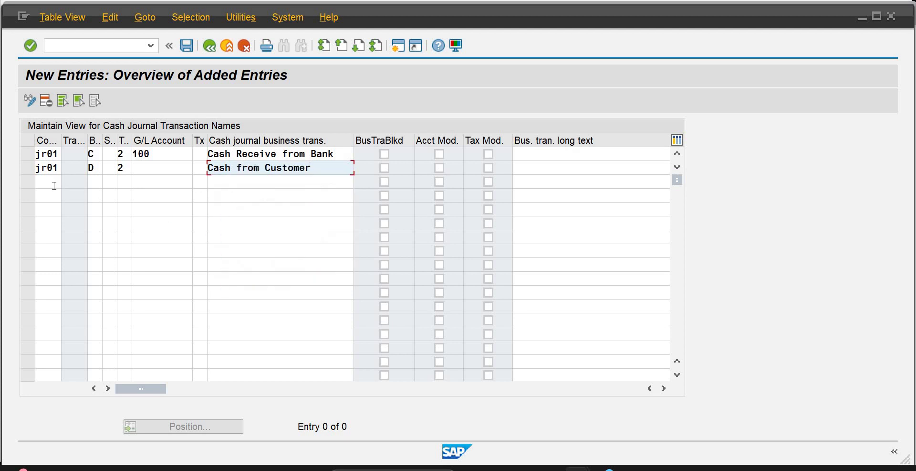
Add a third entry for company code JR01 with transaction type R (Revenue) and classification 2.
left_click(54, 185)
type("jr")
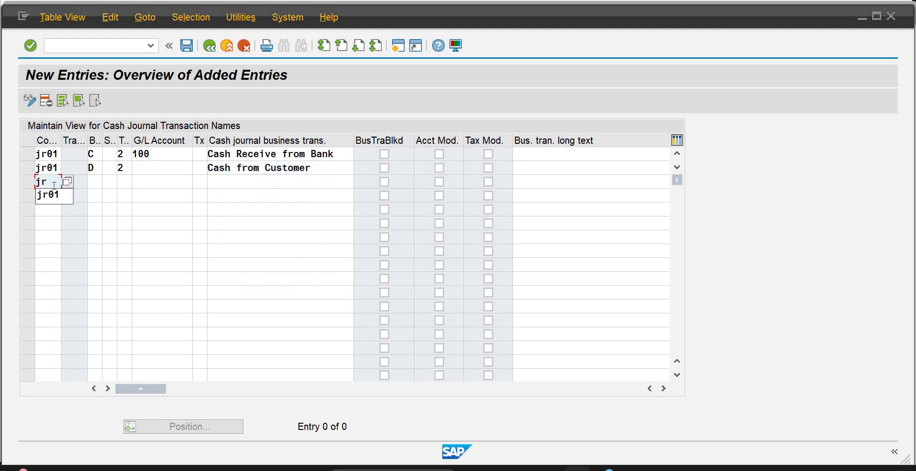
type("01")
key("Tab")
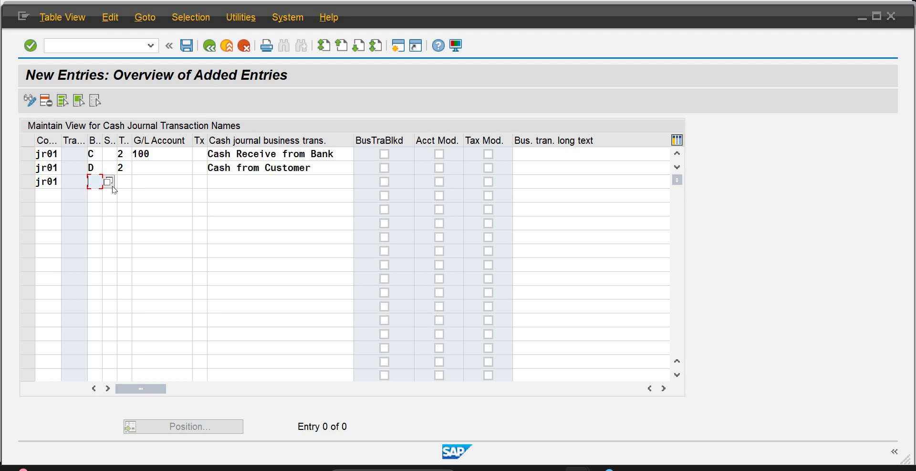
left_click(109, 181)
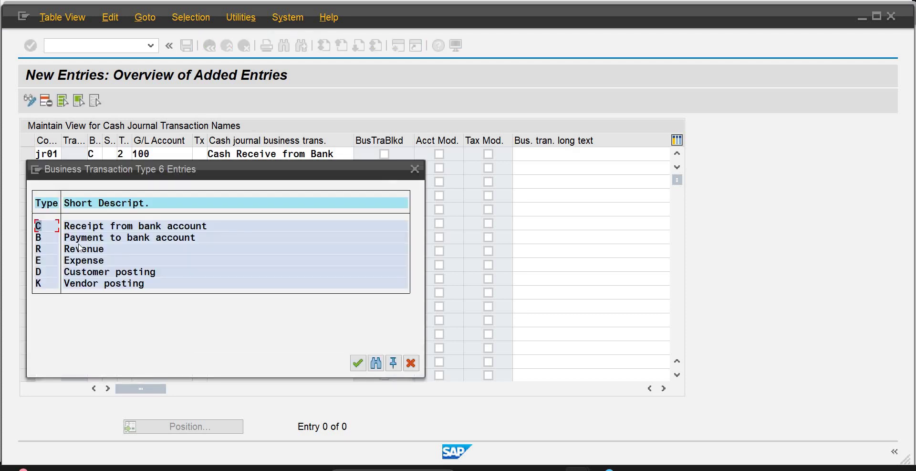
double_click(84, 250)
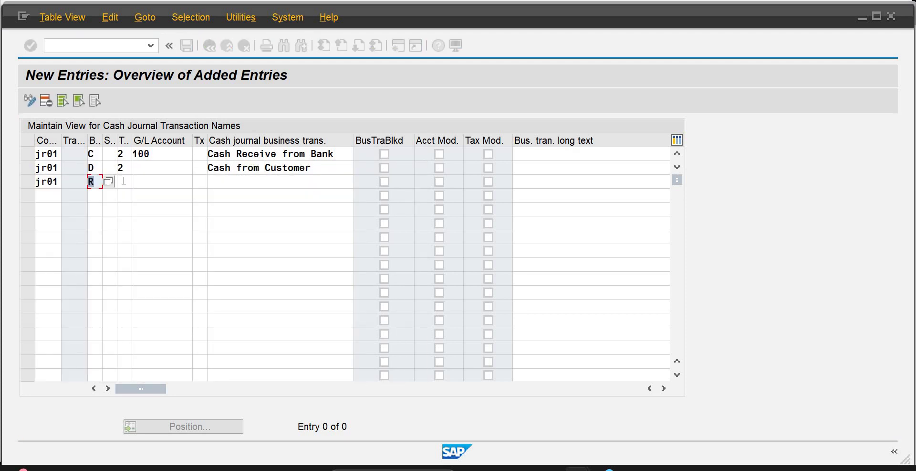
left_click(124, 180)
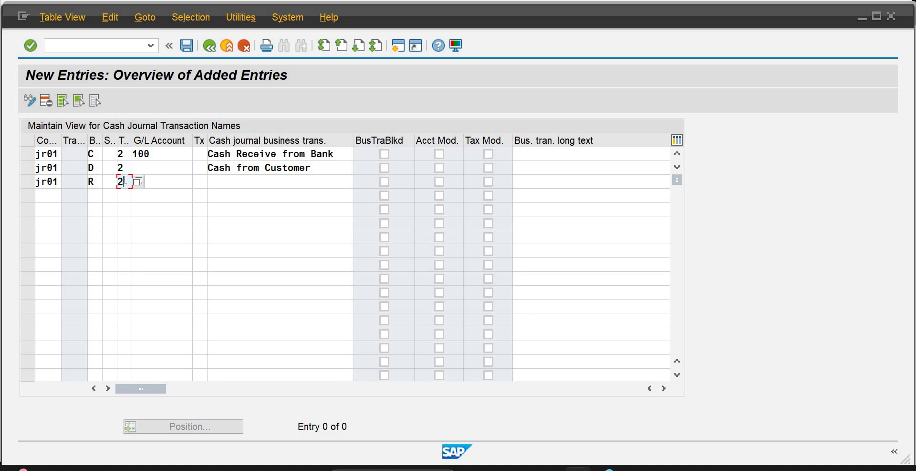
key("Tab")
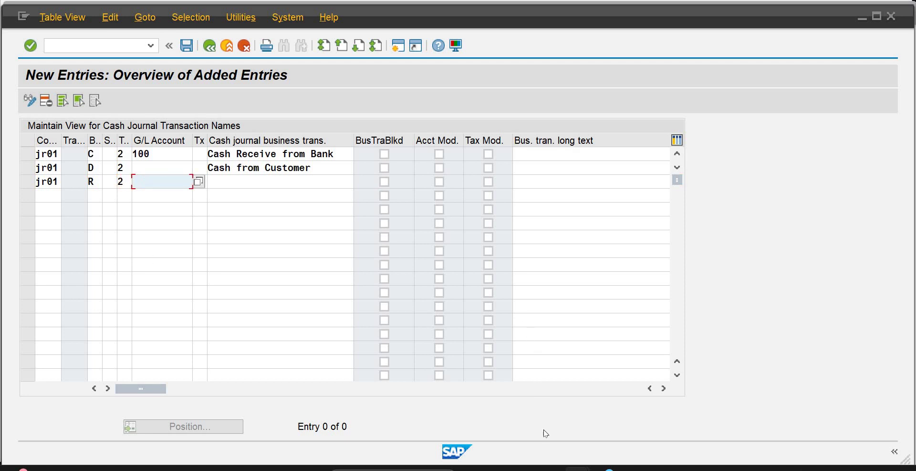
Switch to the Post Parked Document session and open central G/L account maintenance there with transaction FS00.
mouse_move(551, 468)
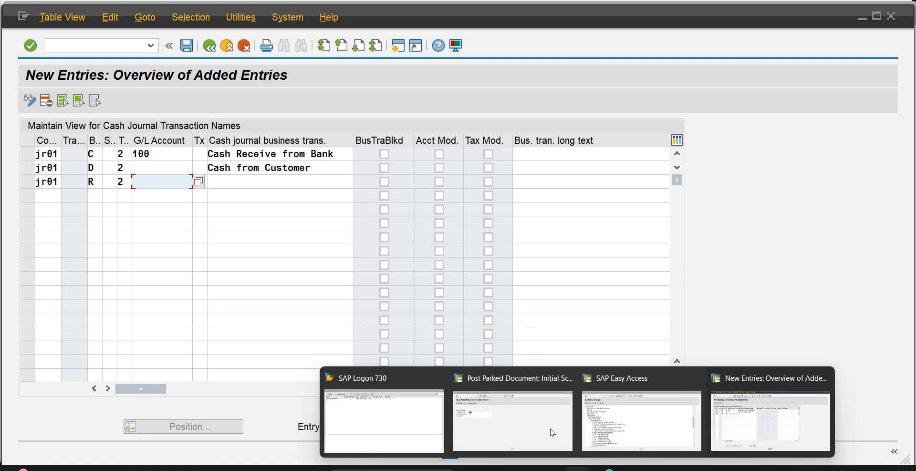
left_click(513, 420)
left_click(102, 41)
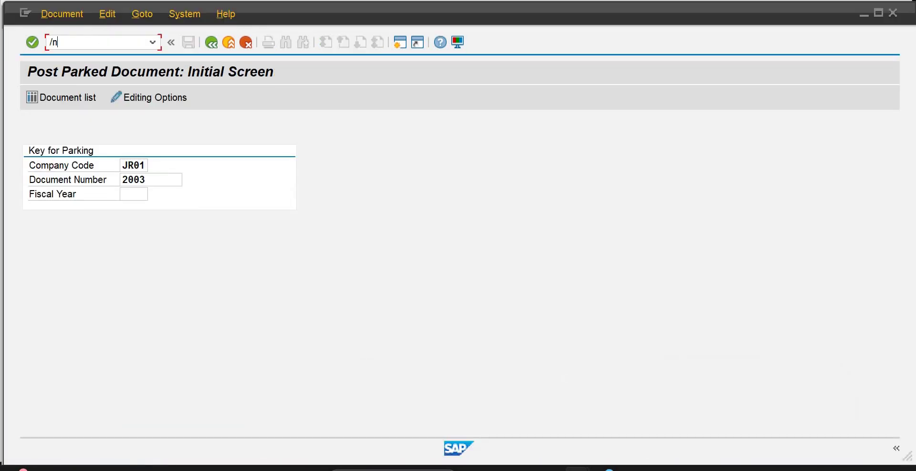
type("/nfs00")
key("Return")
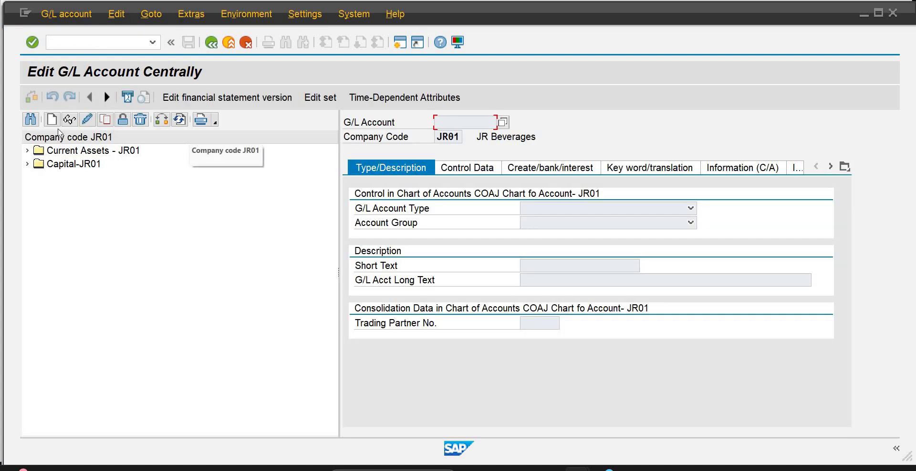
Start creating G/L account 800 in company code JR01.
left_click(51, 120)
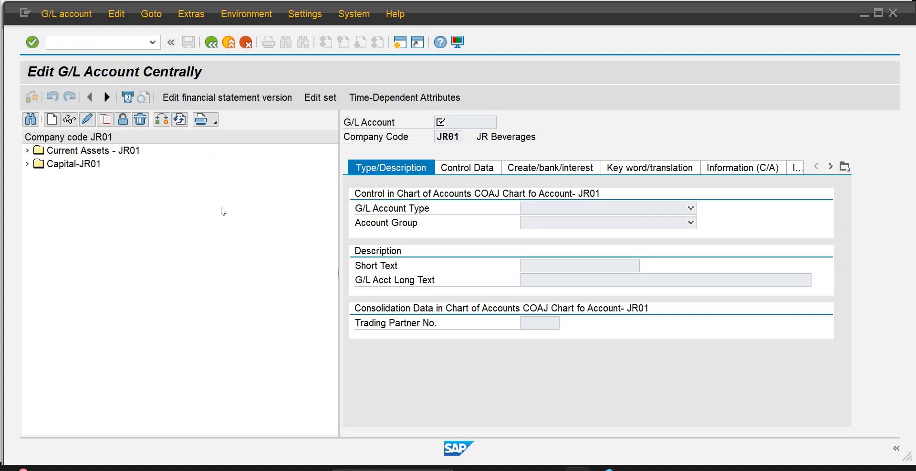
type("8")
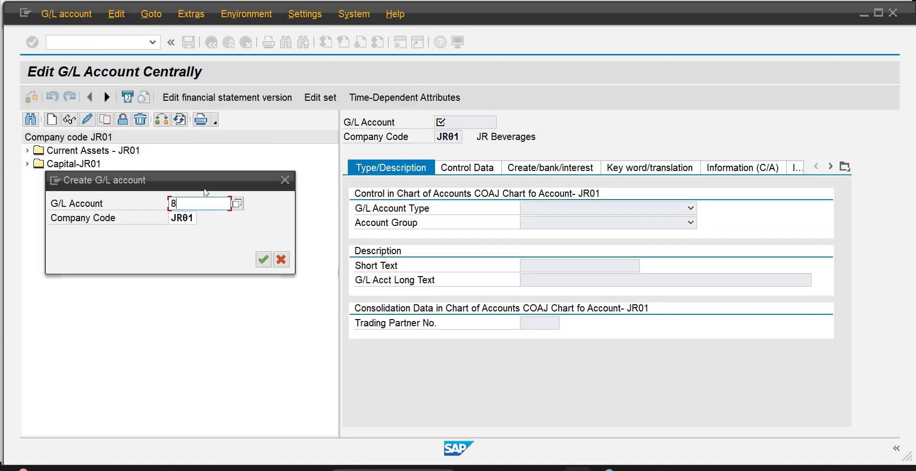
type("00")
key("Return")
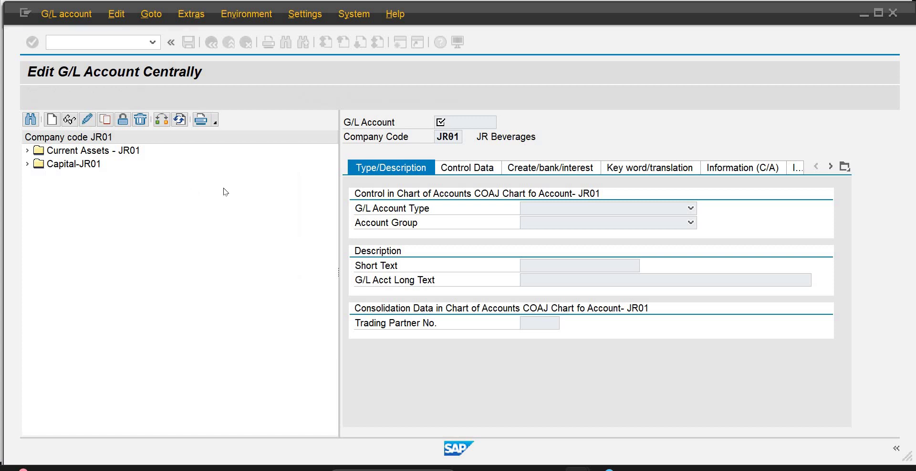
Set the new account's G/L account type to Primary Costs or Revenue and its account group to Income - JR01.
left_click(692, 209)
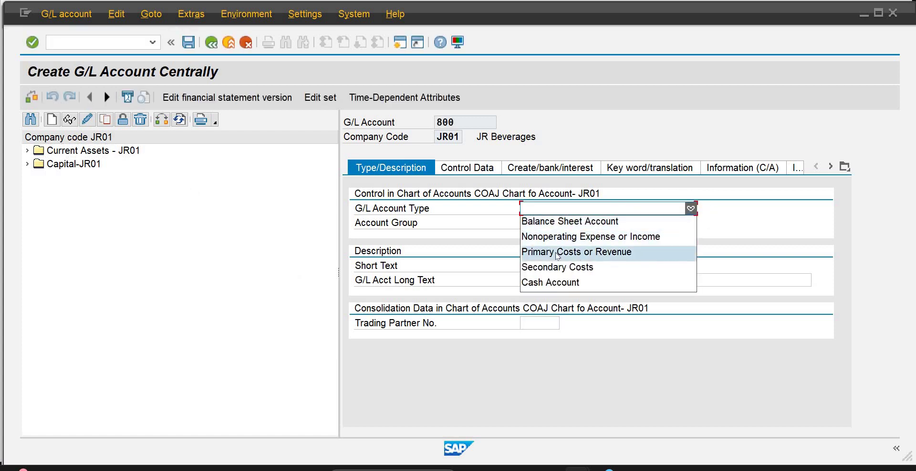
left_click(549, 253)
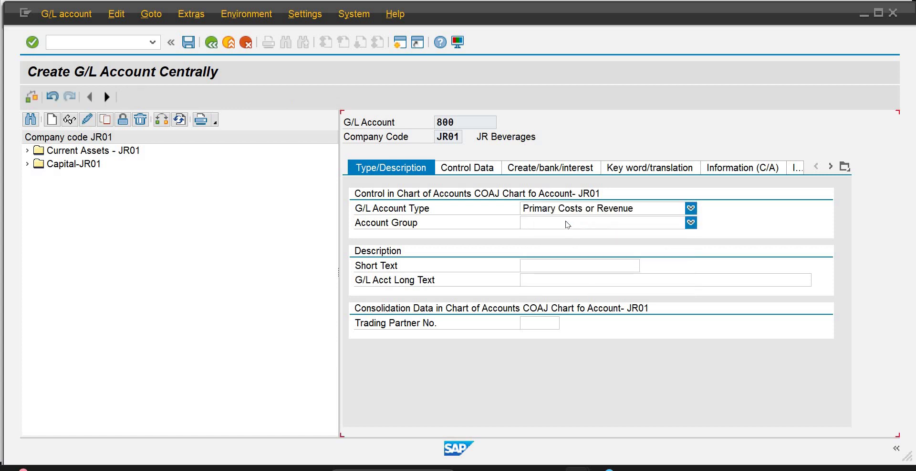
left_click(568, 222)
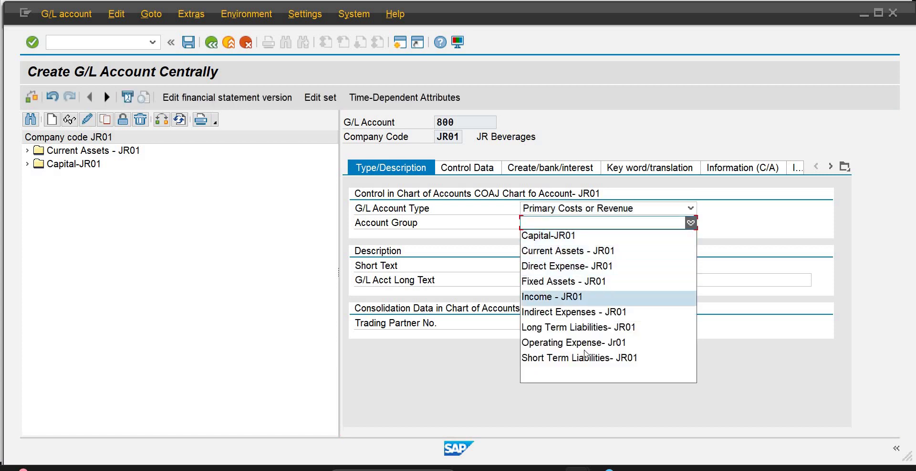
left_click(580, 297)
Enter Cash Sales as both the short text and the long text of G/L account 800.
left_click(572, 269)
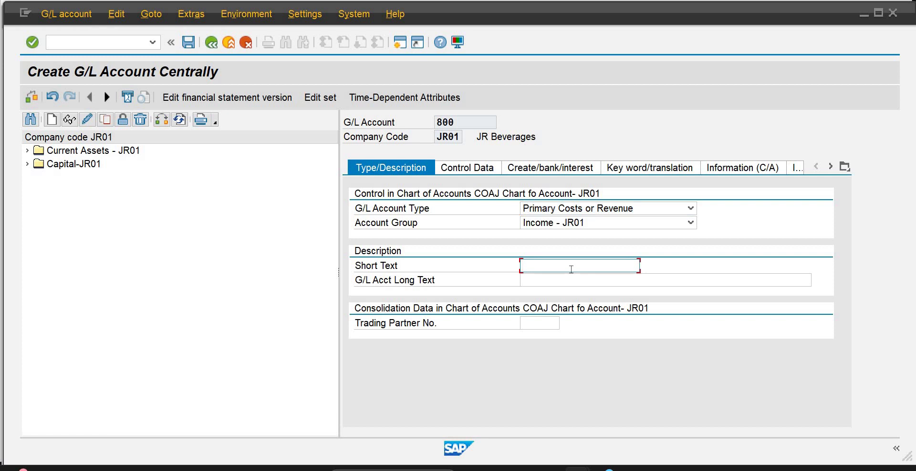
type("Cash")
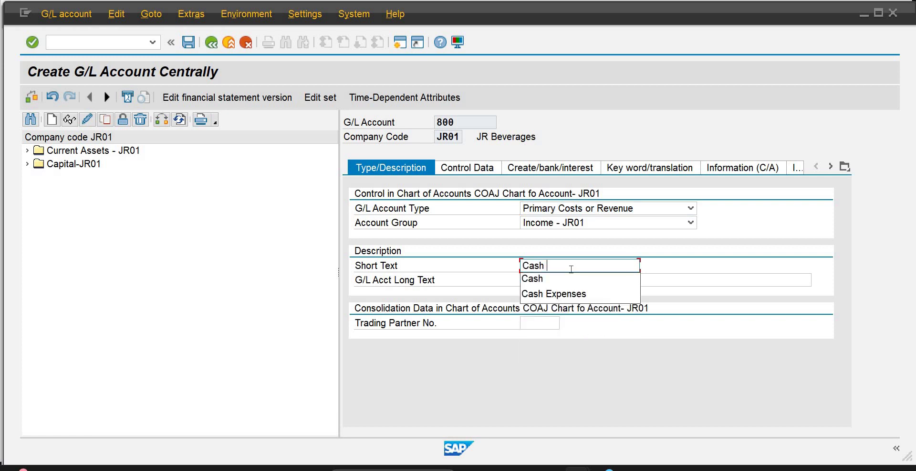
type(" Sales")
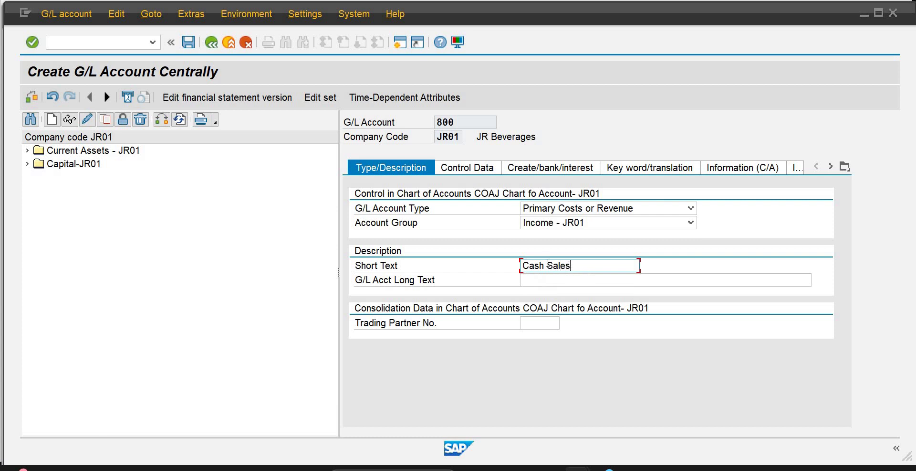
left_click_drag(570, 265, 510, 266)
key("ctrl+c")
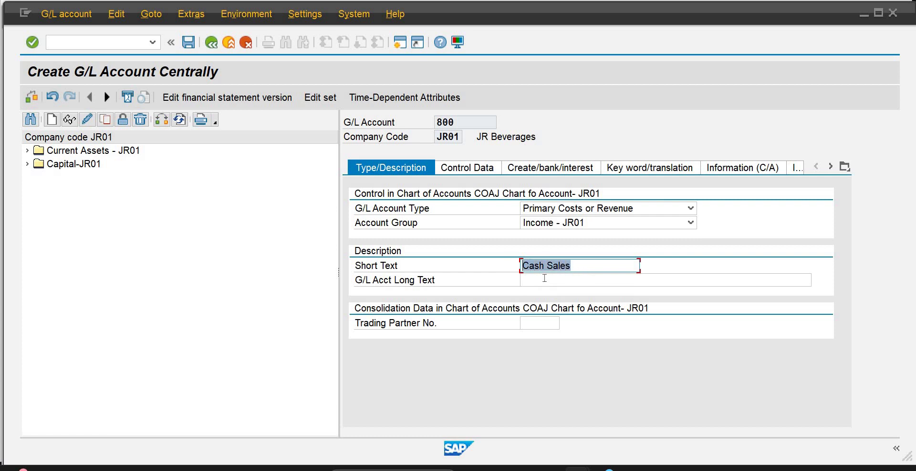
left_click(545, 280)
key("ctrl+v")
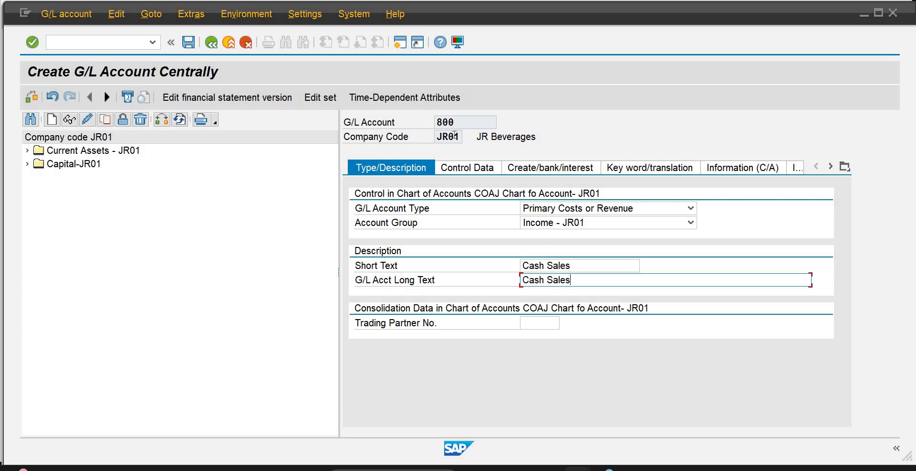
Restrict account 800 to balances in local currency only and set its sort key to 001 (Posting date).
left_click(463, 167)
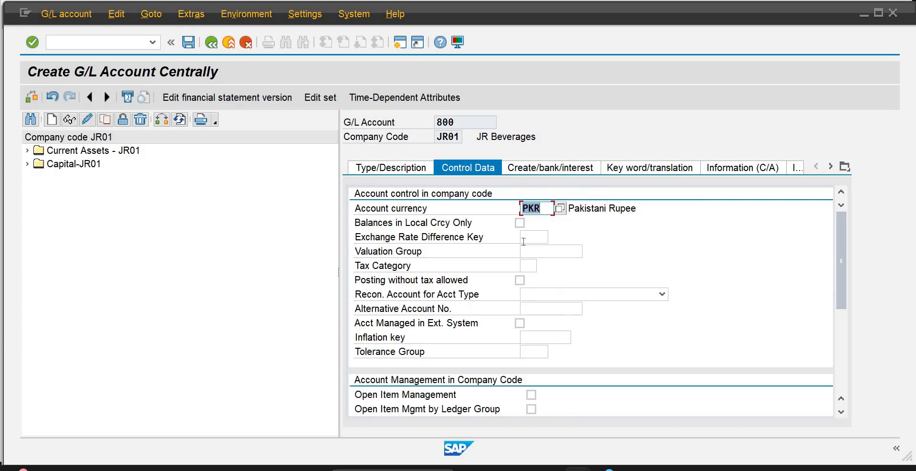
left_click(520, 223)
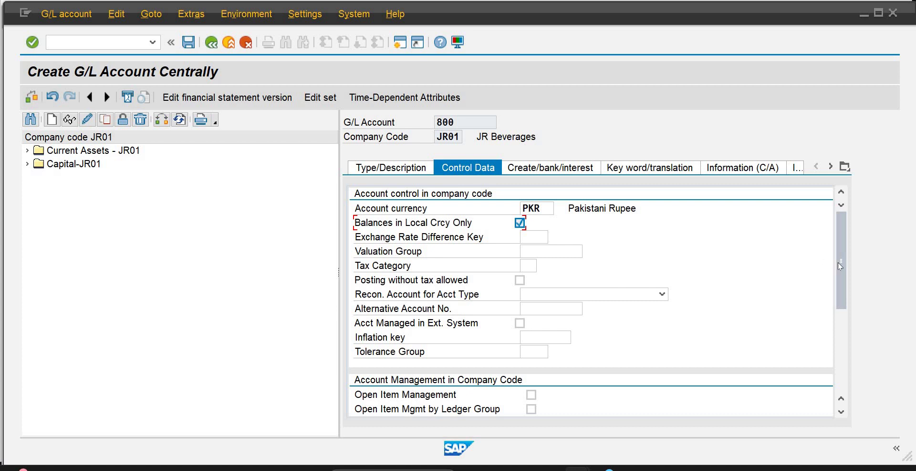
left_click_drag(840, 265, 773, 324)
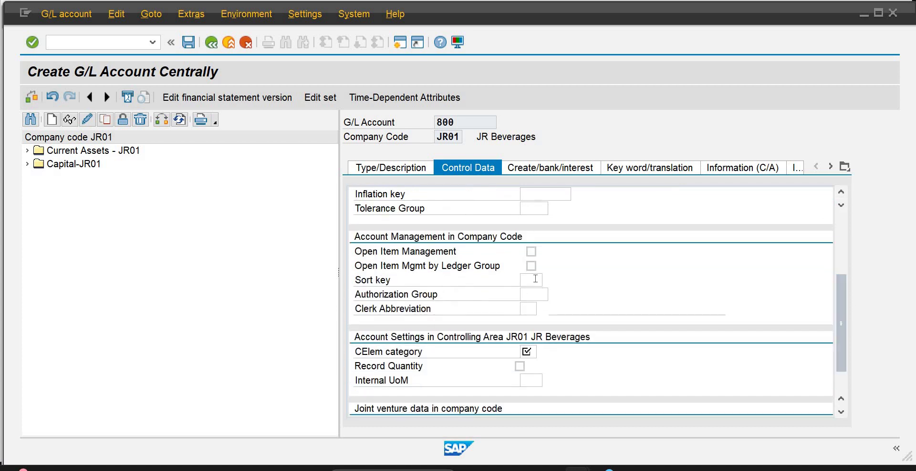
left_click(537, 279)
left_click(550, 281)
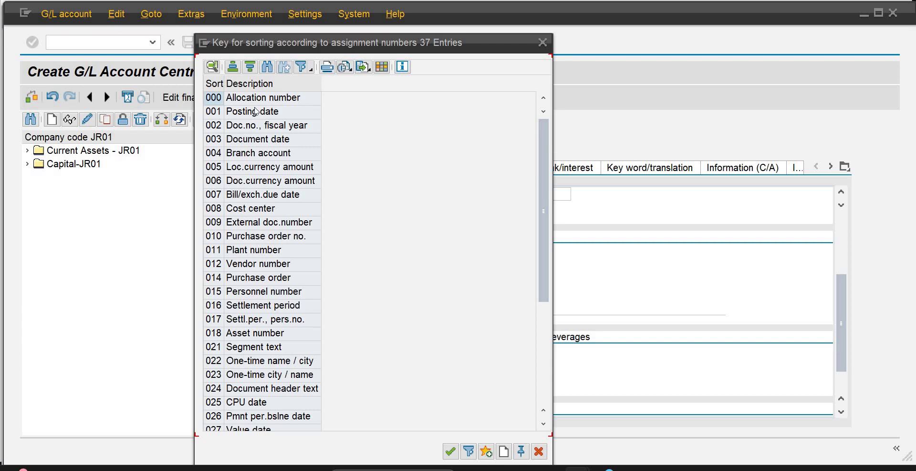
double_click(255, 111)
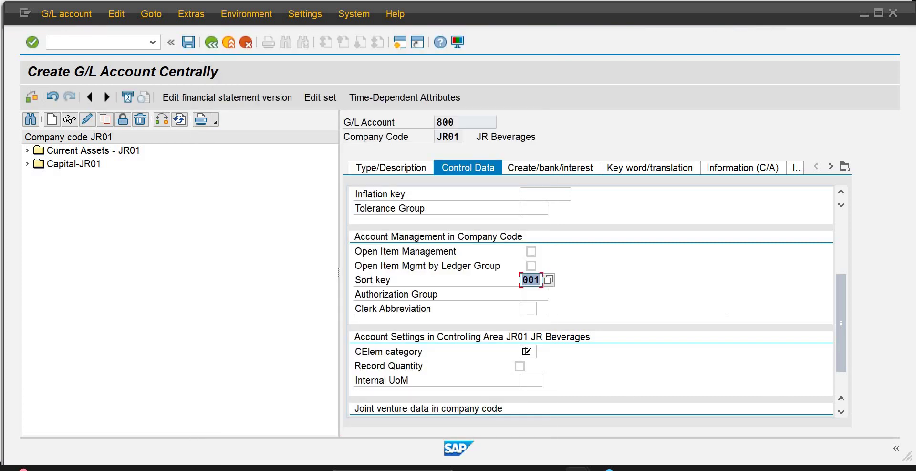
Set account 800's cost element category to 11 (Revenues).
left_click(527, 351)
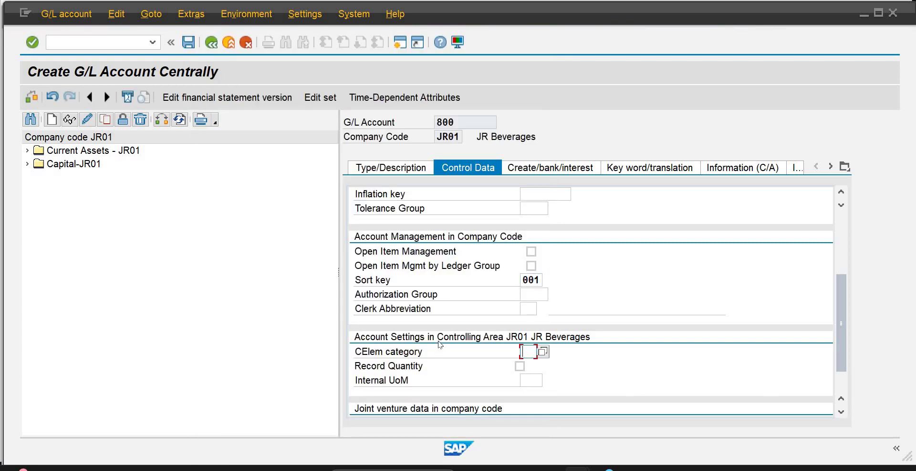
left_click(543, 351)
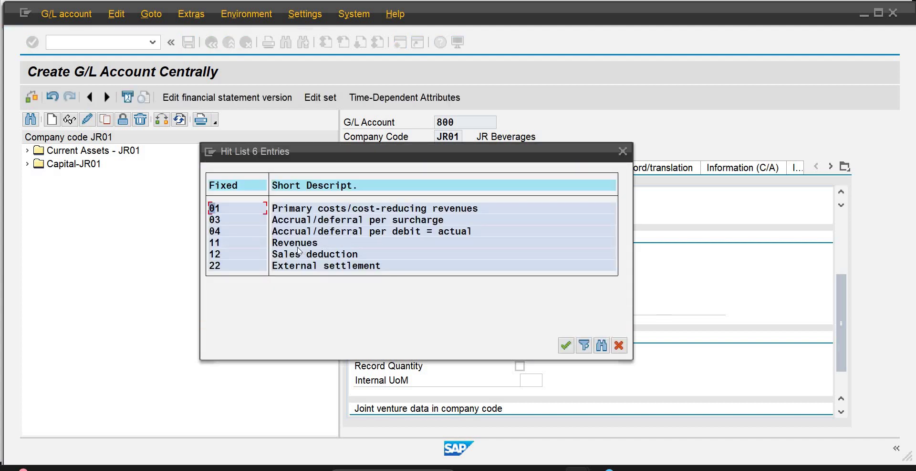
double_click(297, 243)
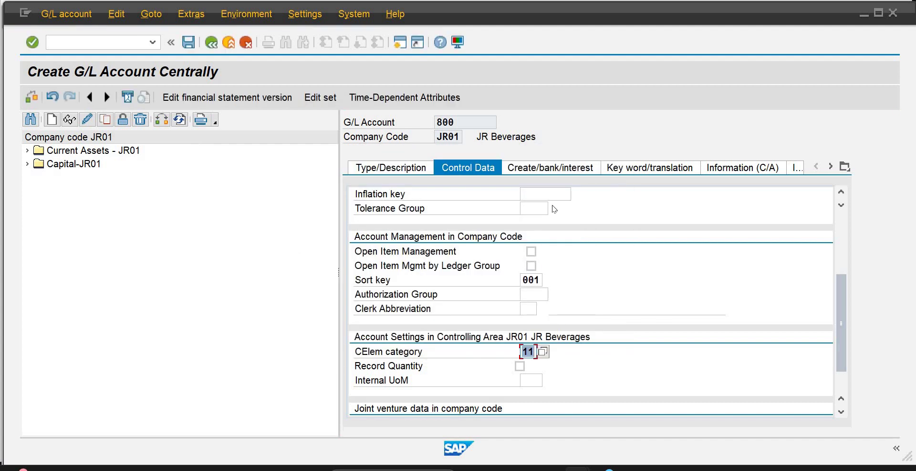
Assign field status group YB01 to account 800 and save the account.
left_click(563, 169)
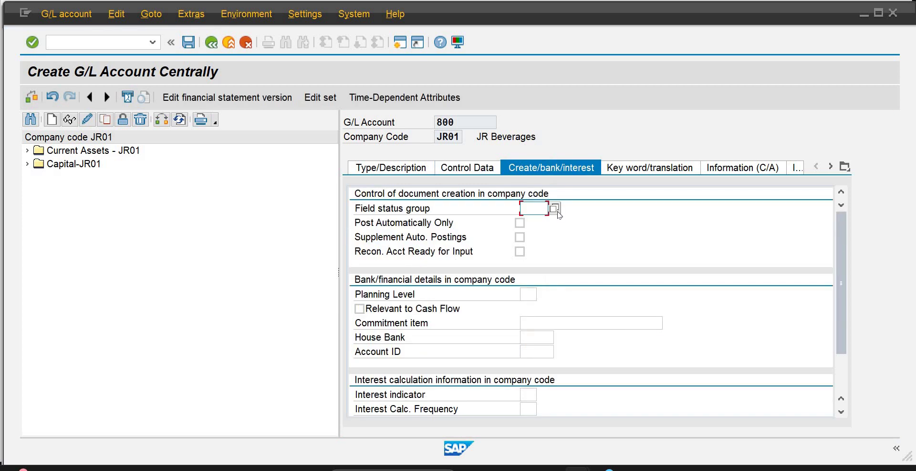
type("y")
key("Down")
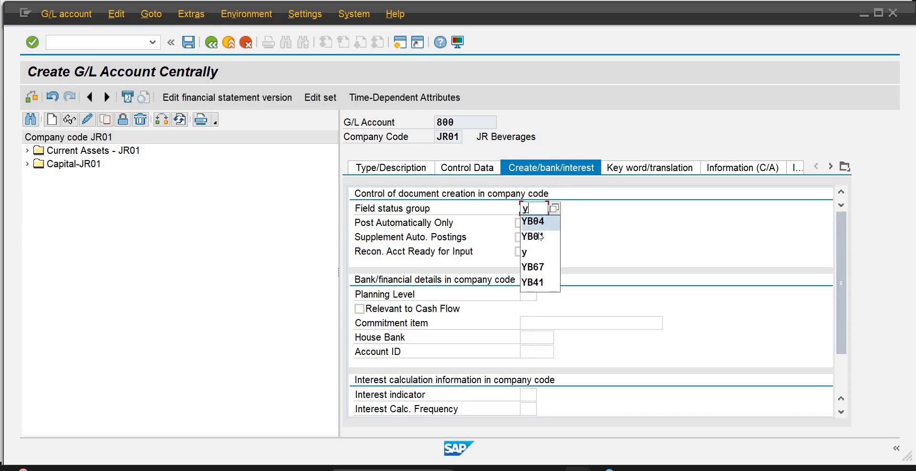
key("Down")
key("Return")
left_click(187, 44)
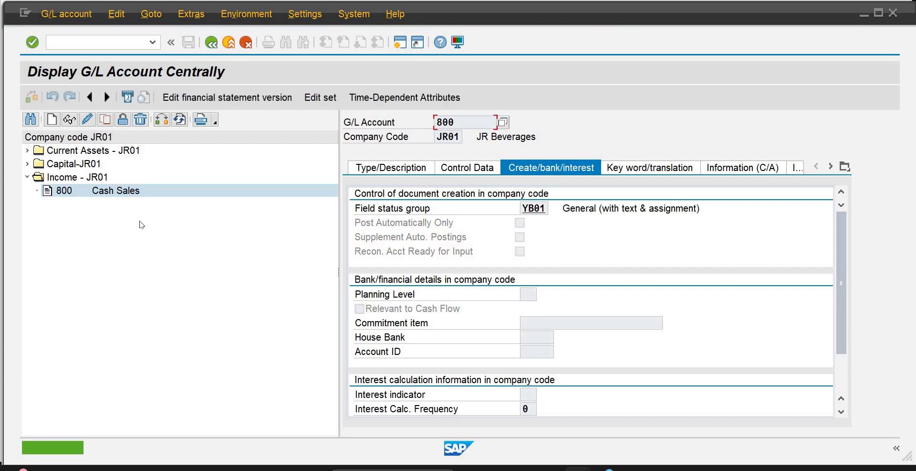
Start creating G/L account 600 in company code JR01.
left_click(52, 122)
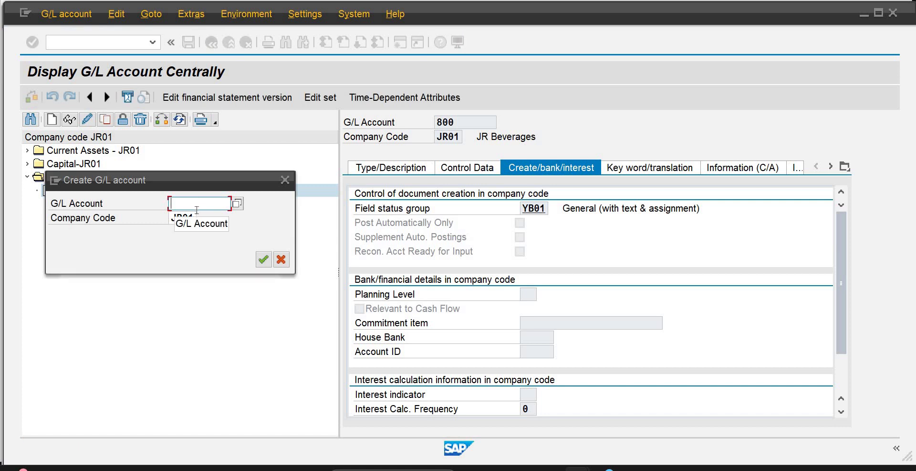
type("700")
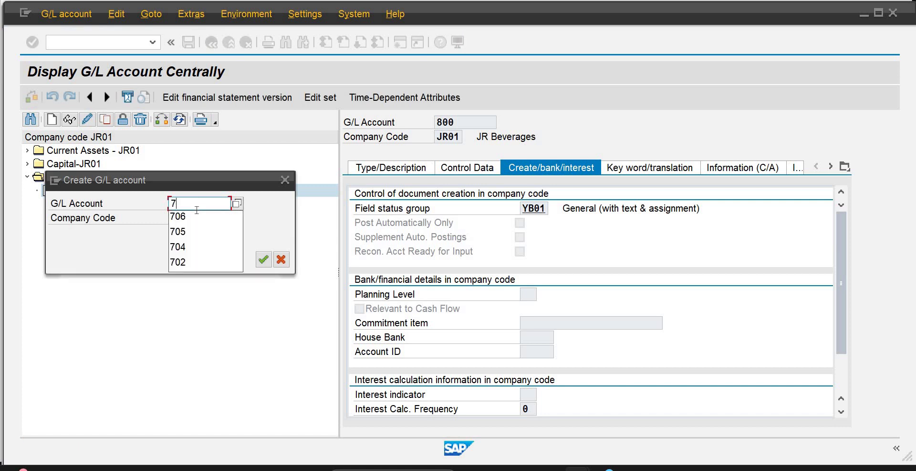
key("BackSpace")
key("BackSpace")
key("BackSpace")
type("600")
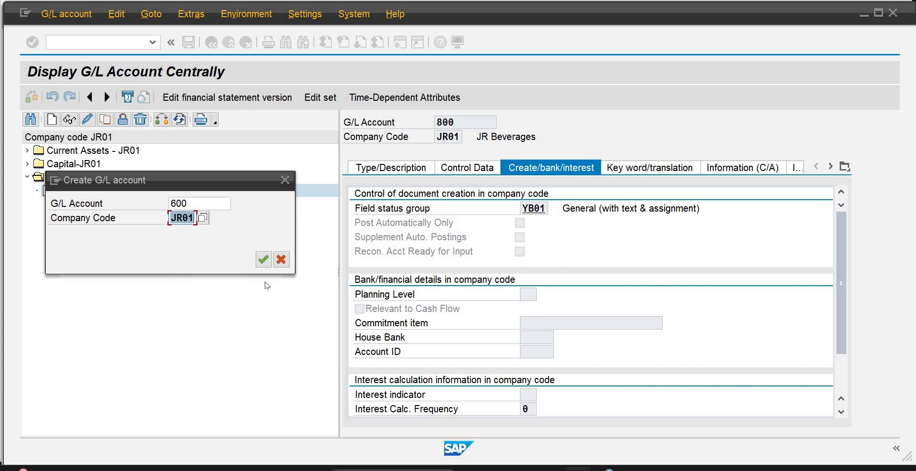
left_click(263, 260)
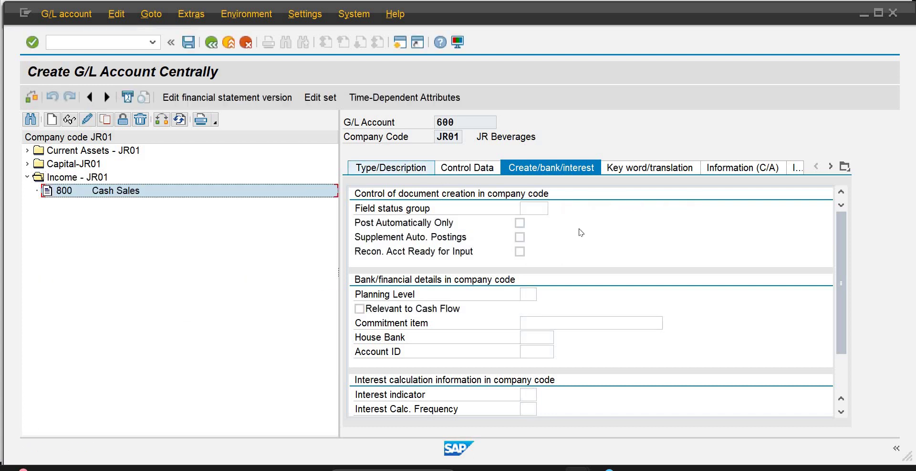
Set account 600's G/L account type to Primary Costs or Revenue and its account group to Indirect Expenses - JR01.
left_click(691, 209)
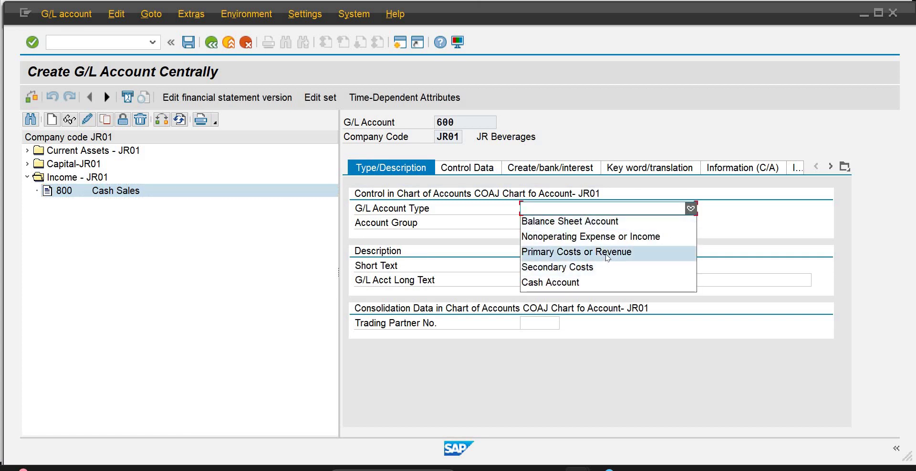
left_click(608, 256)
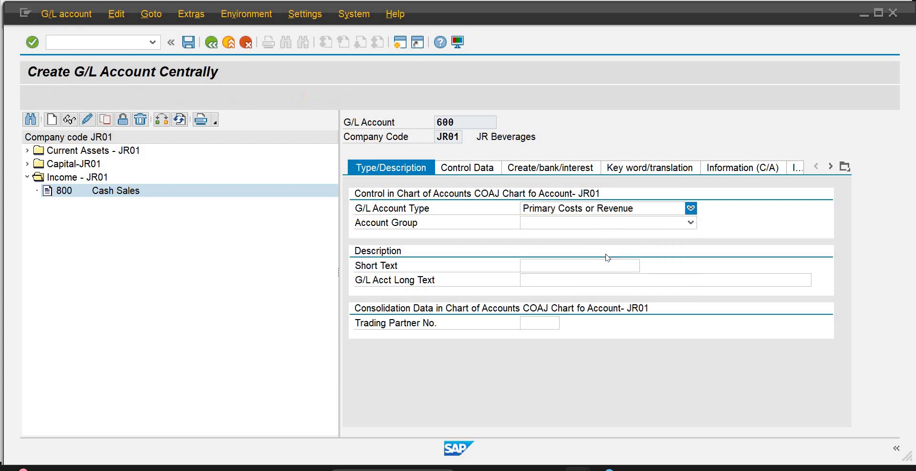
left_click(691, 223)
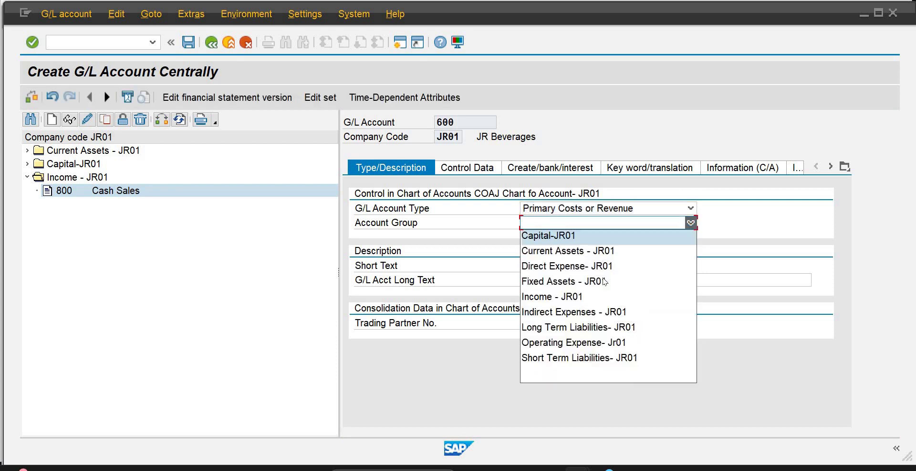
left_click(594, 311)
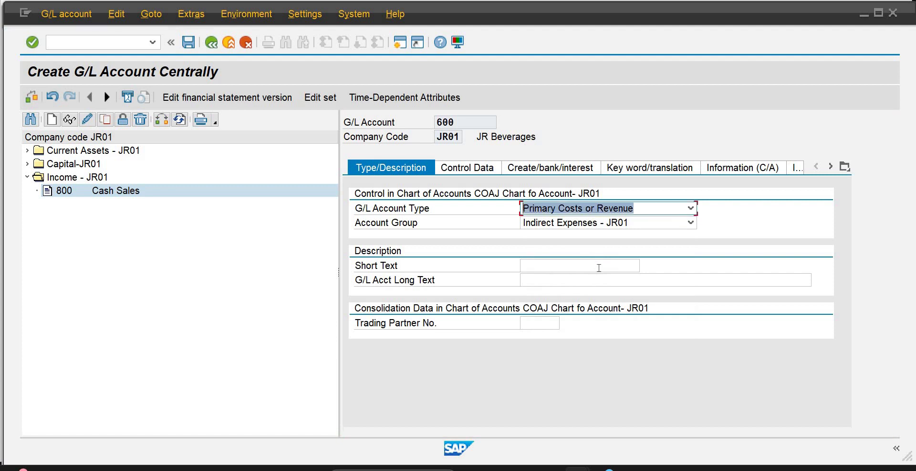
Enter Petty Expenses as both the short text and the long text of G/L account 600.
left_click(599, 266)
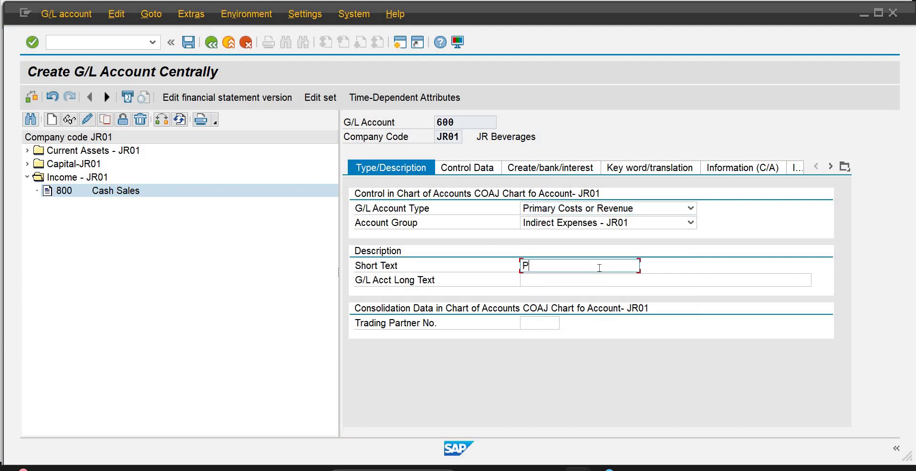
type("Petty Expenses")
key("Tab")
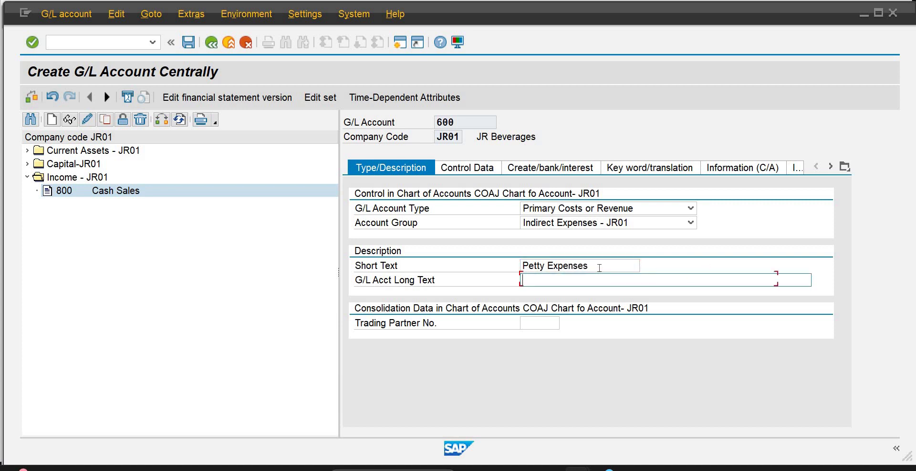
key("shift+Tab")
key("ctrl+c")
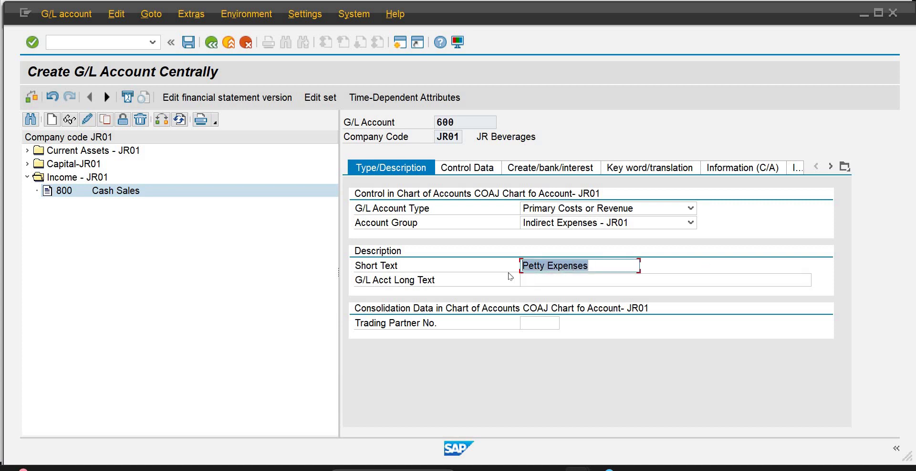
left_click(535, 279)
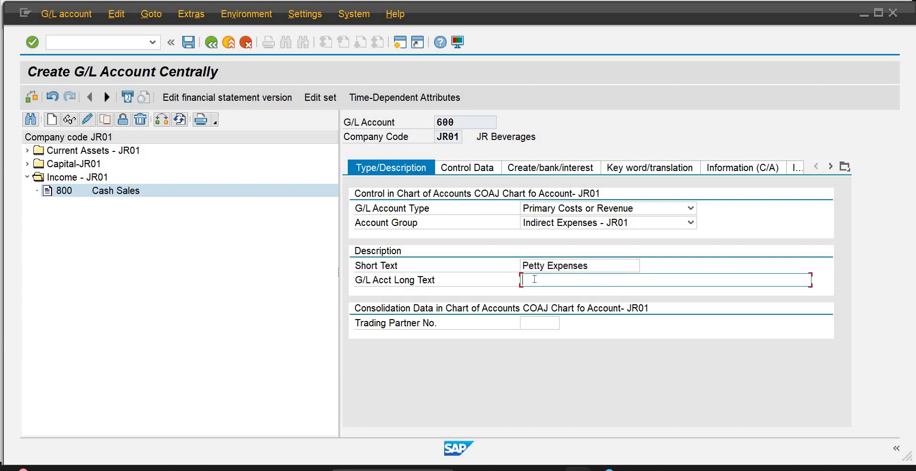
key("ctrl+v")
Restrict account 600 to balances in local currency only and set its sort key to 001.
left_click(468, 168)
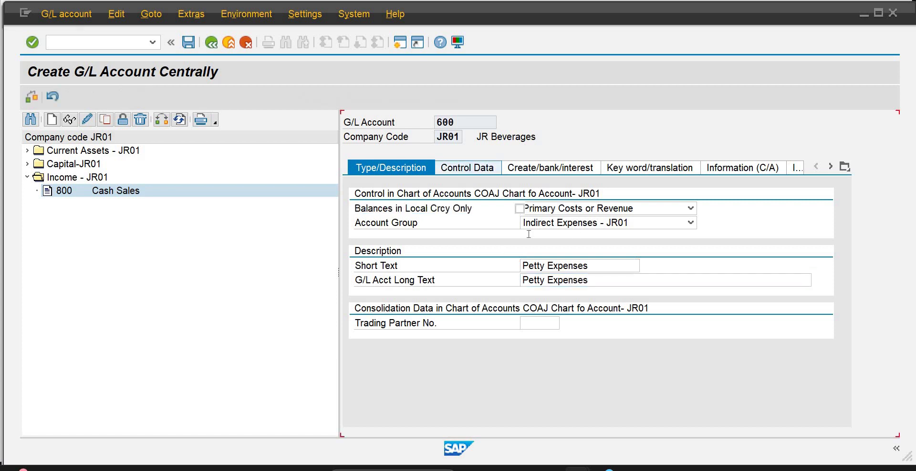
left_click(520, 208)
left_click_drag(842, 248, 843, 337)
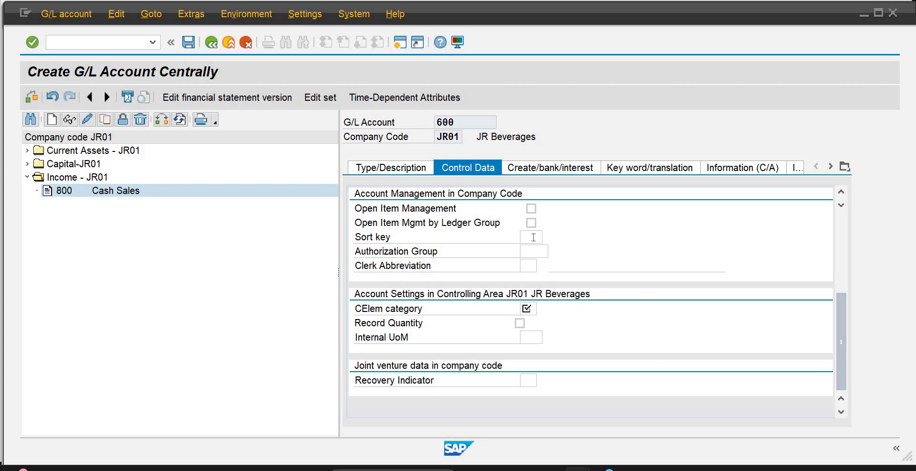
left_click(533, 237)
type("001")
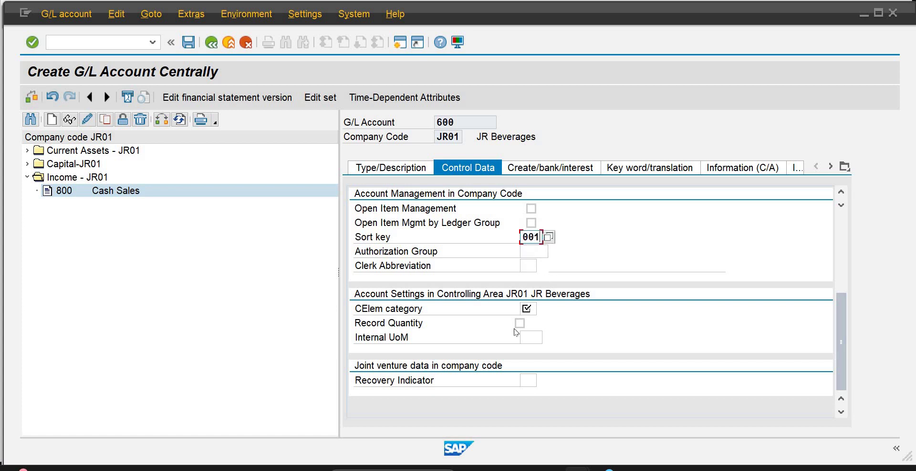
Set account 600's cost element category to 01 (Primary costs/cost-reducing revenues).
left_click(536, 309)
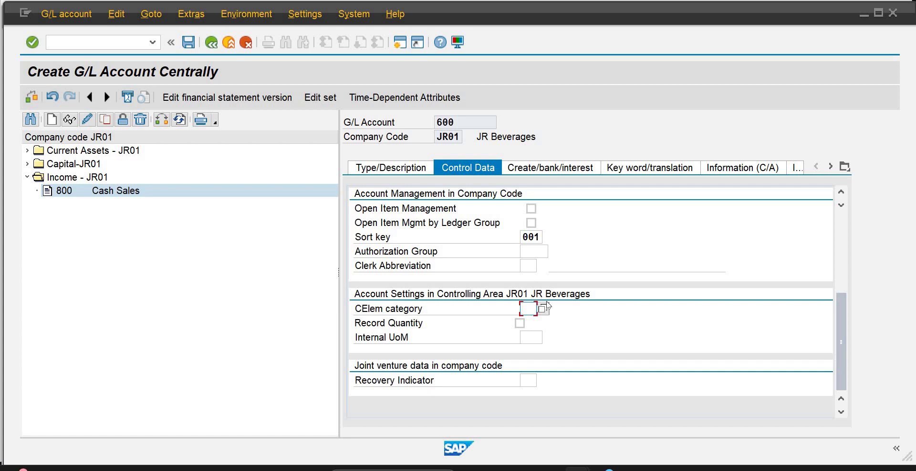
left_click(543, 309)
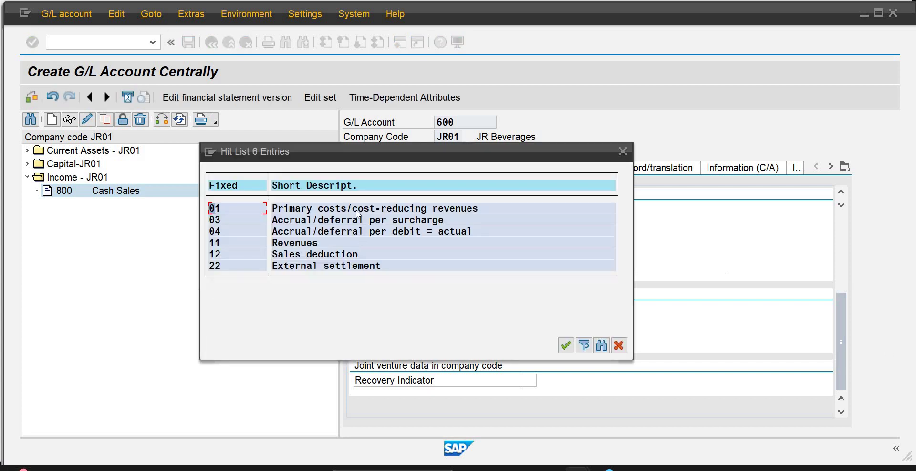
double_click(355, 209)
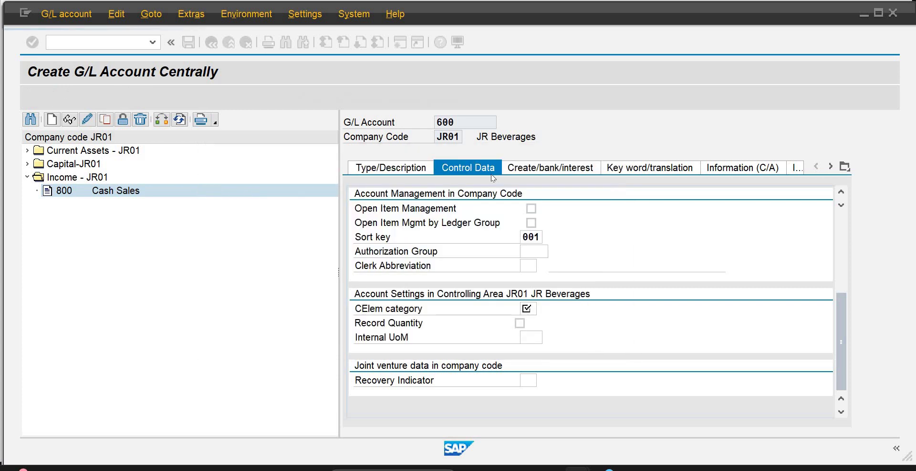
Set G/L account 600's field status group to YB01 and save the account.
left_click(570, 170)
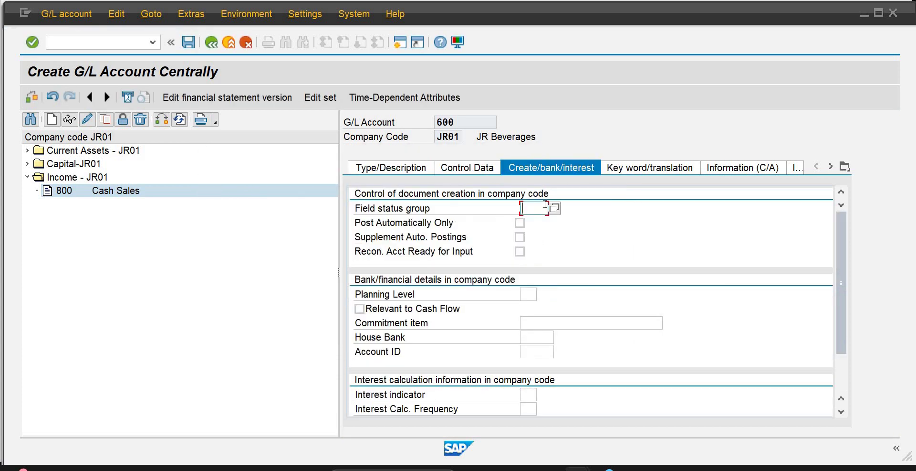
type("ya01")
key("Return")
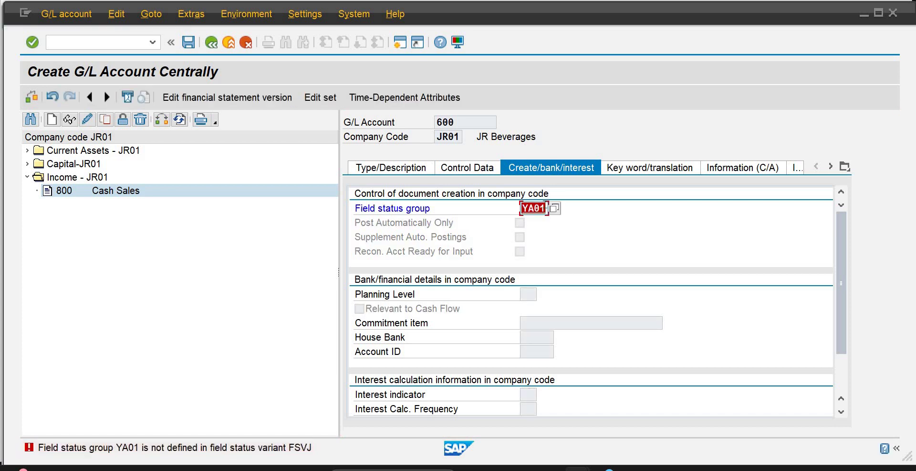
left_click(544, 208)
key("BackSpace")
key("BackSpace")
key("BackSpace")
type("B01")
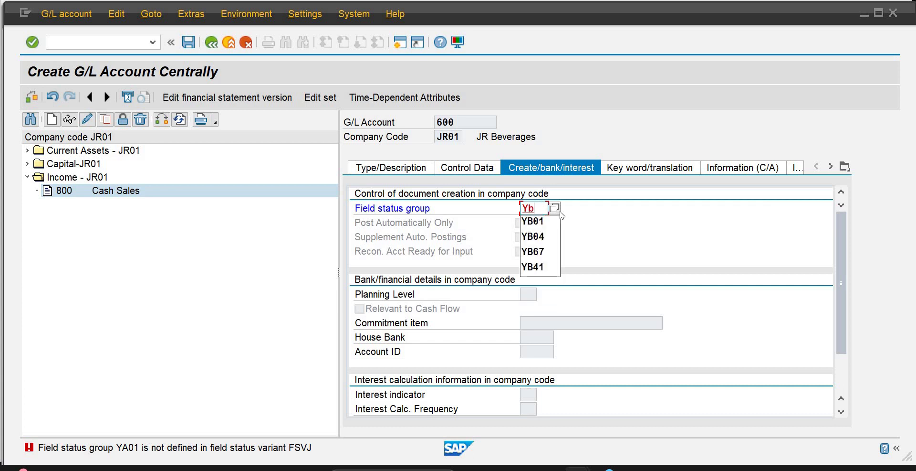
key("Return")
key("Tab")
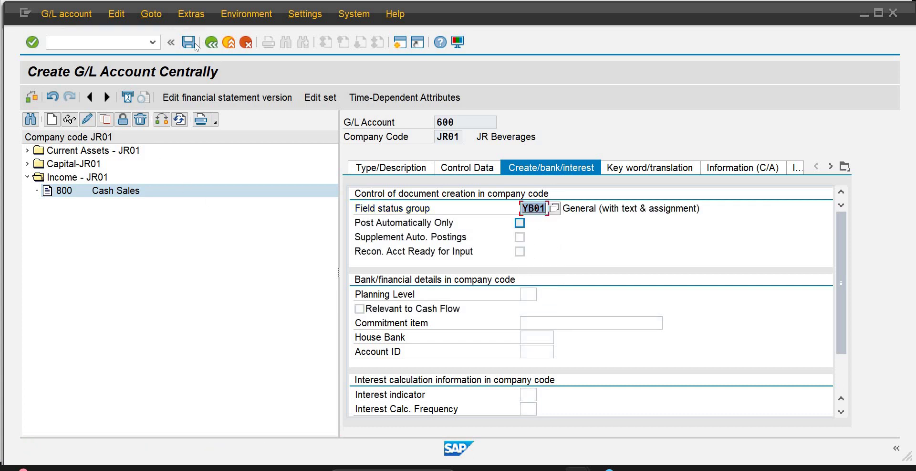
key("ctrl+s")
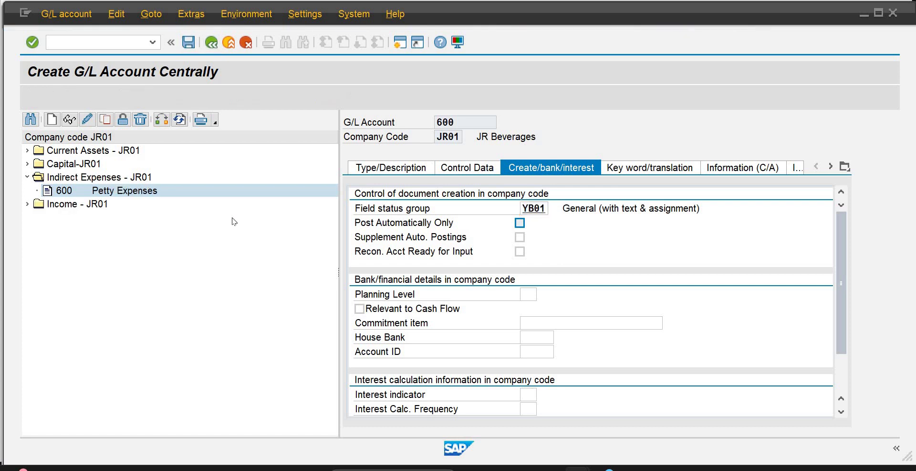
In the cash journal transaction entries, assign G/L account 600 to the type R row and name it Cash from Revenue.
mouse_move(600, 467)
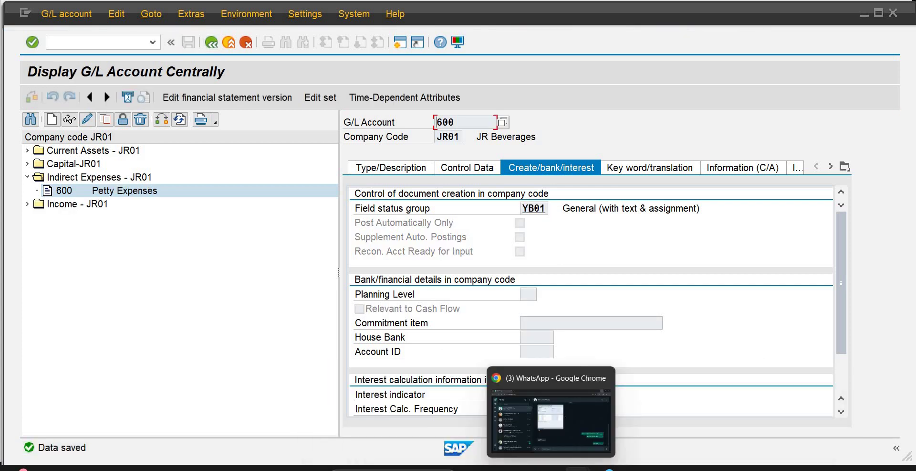
left_click(772, 406)
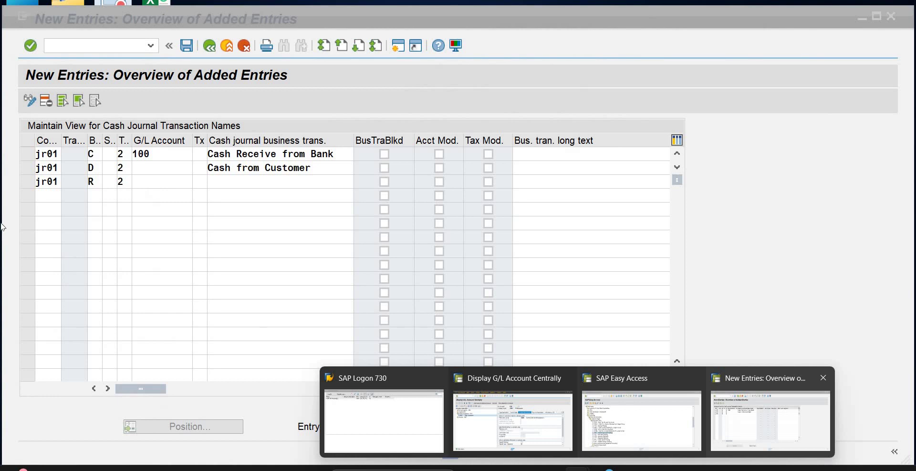
left_click(172, 178)
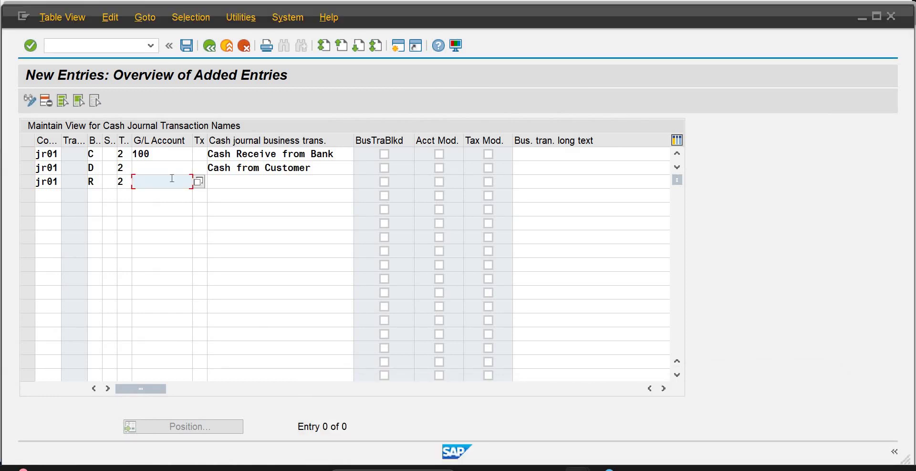
type("600")
key("Tab")
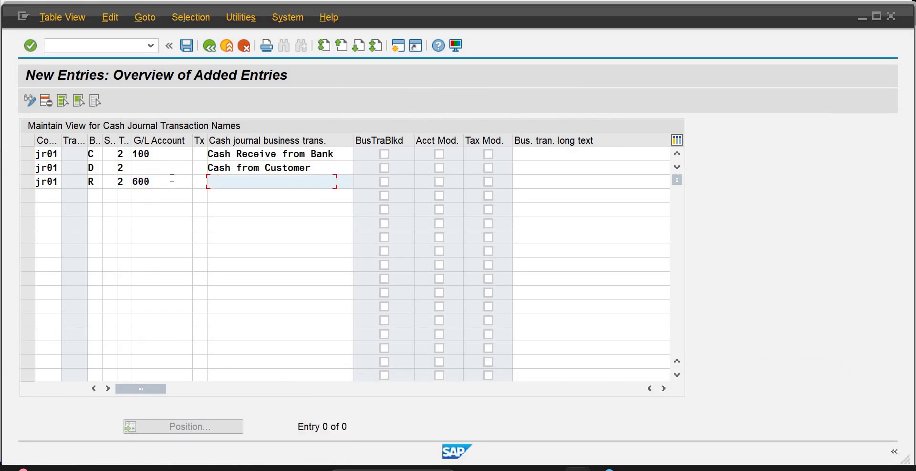
type("Cash")
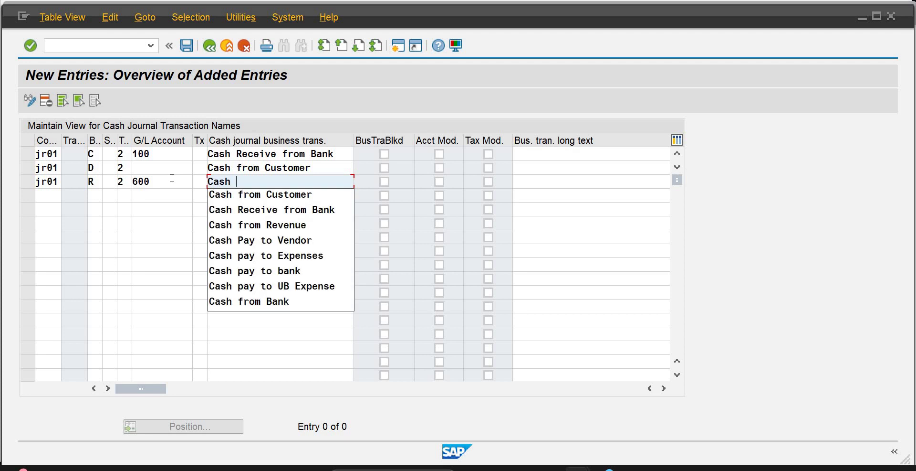
left_click(261, 225)
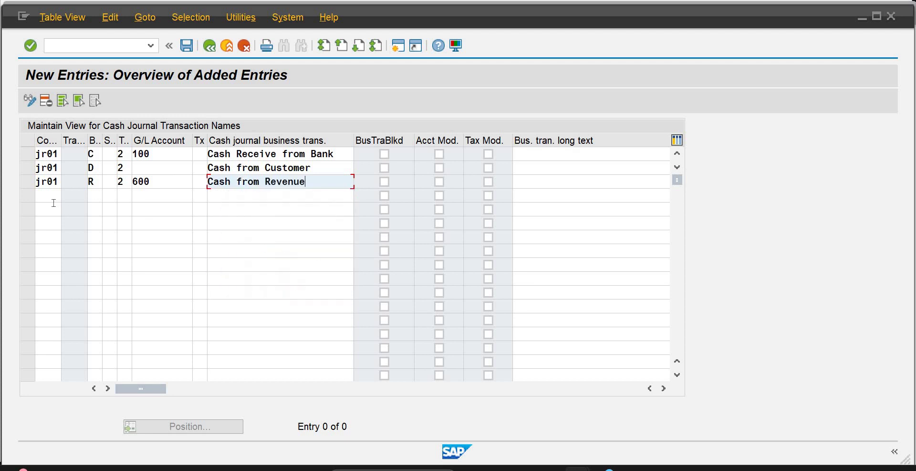
Add a jr01 row of type B (Payment to bank account) with tax type 1 and G/L account 100.
left_click(52, 202)
type("jr01")
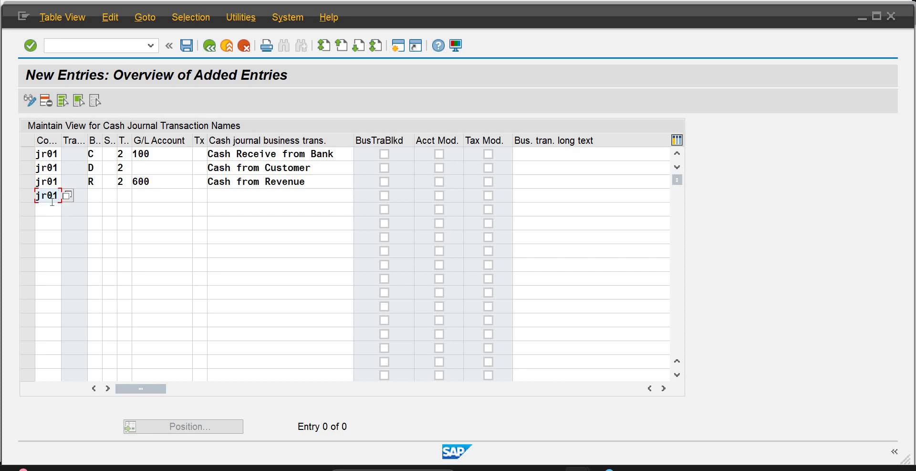
key("Tab")
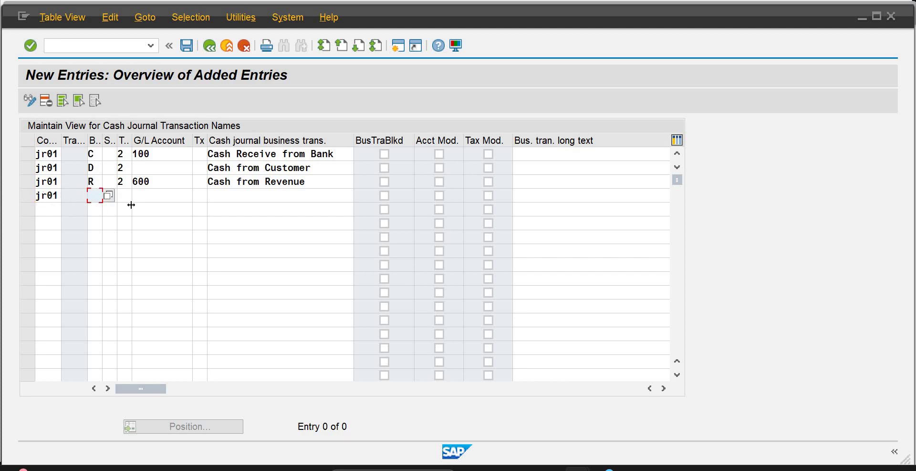
left_click(108, 195)
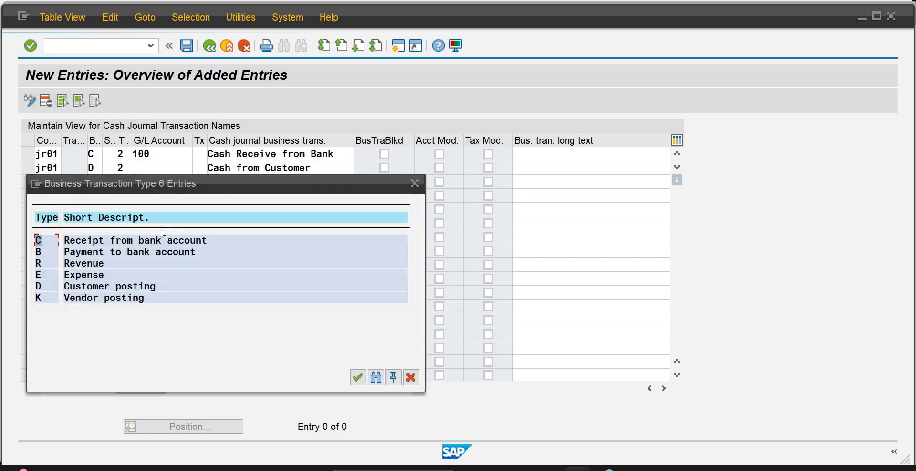
double_click(114, 252)
left_click(122, 194)
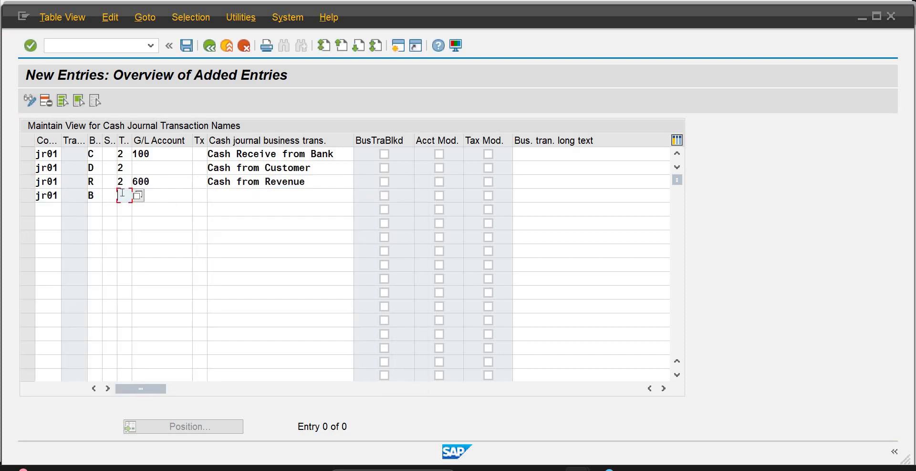
key("Tab")
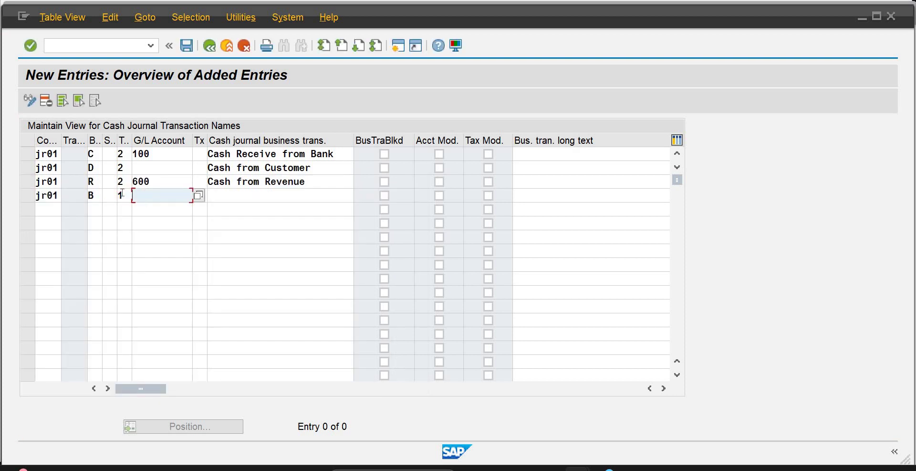
type("100")
key("Tab")
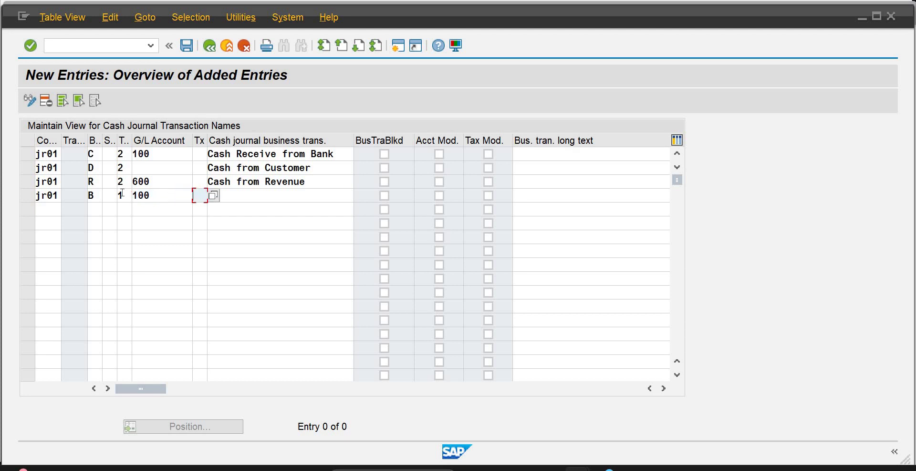
Name the type B business transaction Cash pay to Bank, with Bank capitalized.
key("Tab")
type("Cash")
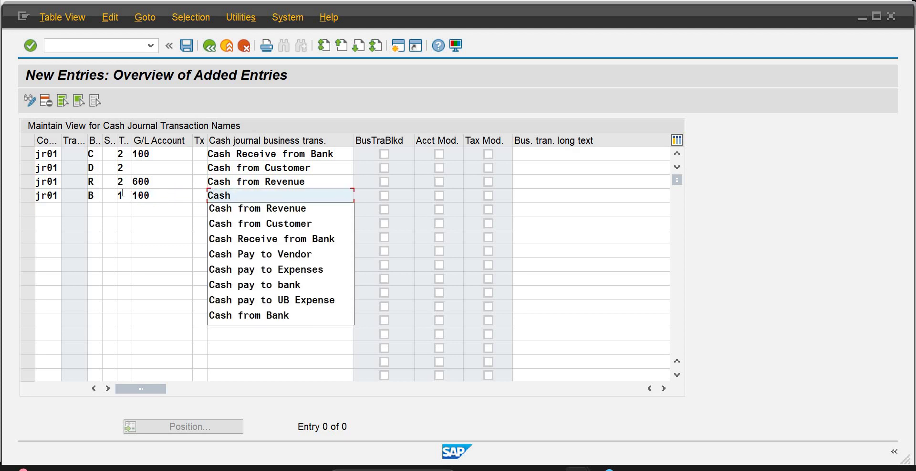
key("Down")
key("Down")
key("Down")
key("Down")
key("Down")
key("Down")
key("Return")
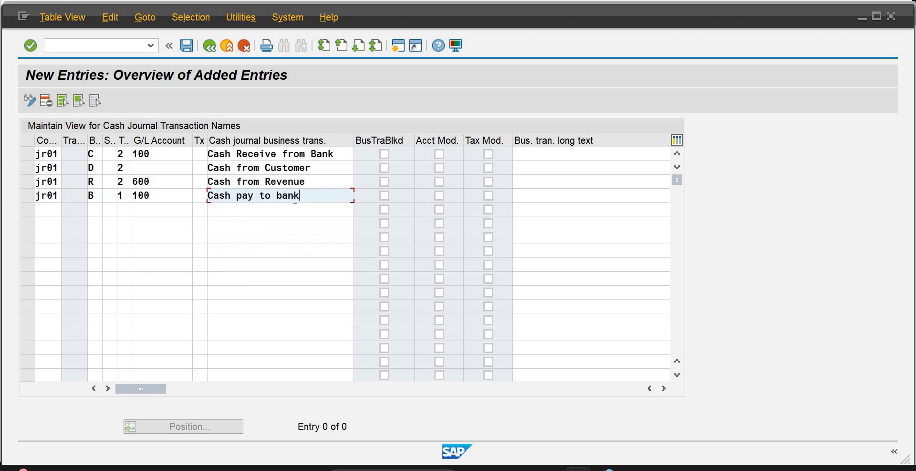
double_click(281, 194)
type("Bank")
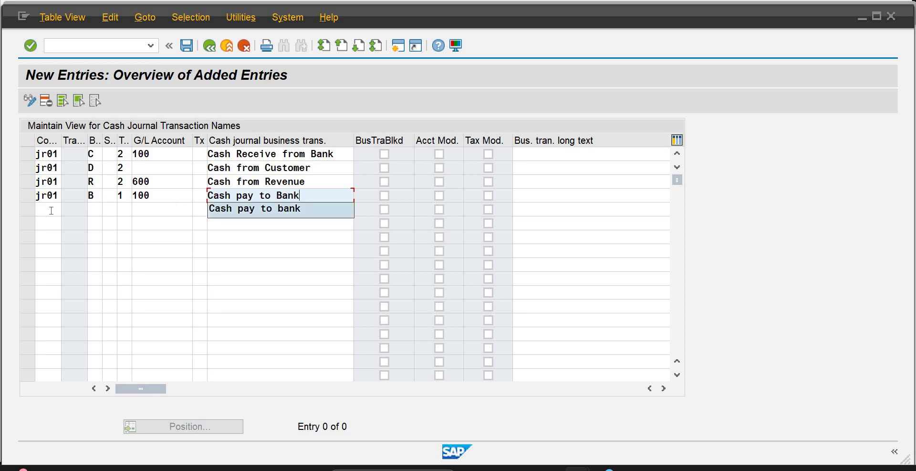
Add a jr01 row of business transaction type K (Vendor posting) with tax type 1.
left_click(49, 210)
type("jr")
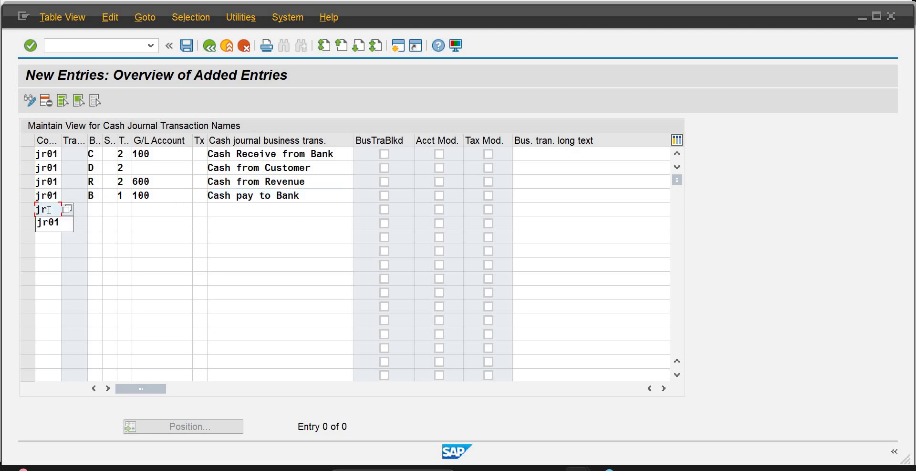
type("01")
key("Tab")
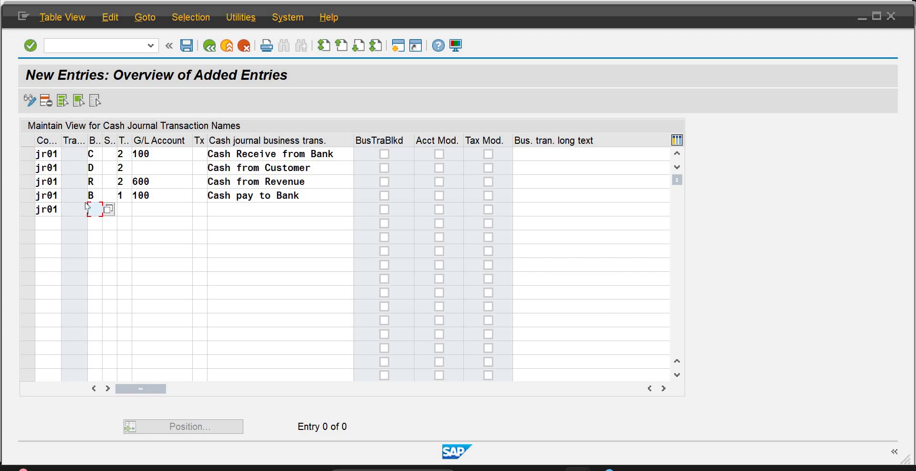
left_click(109, 209)
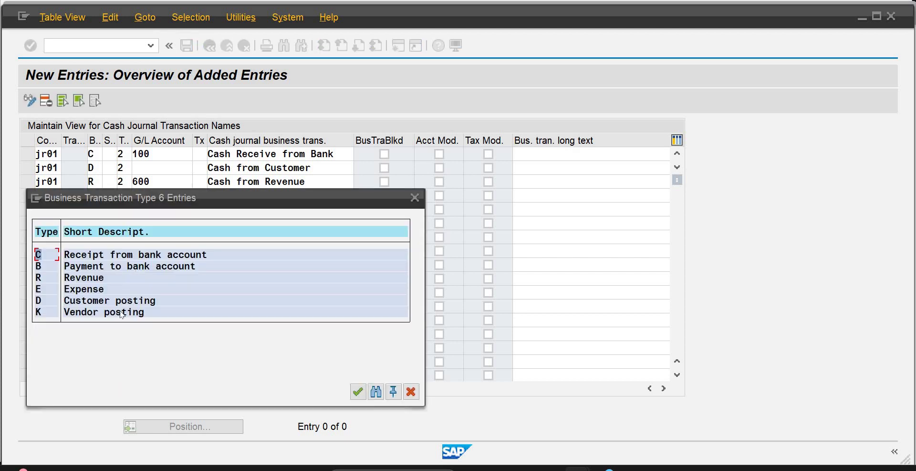
double_click(108, 313)
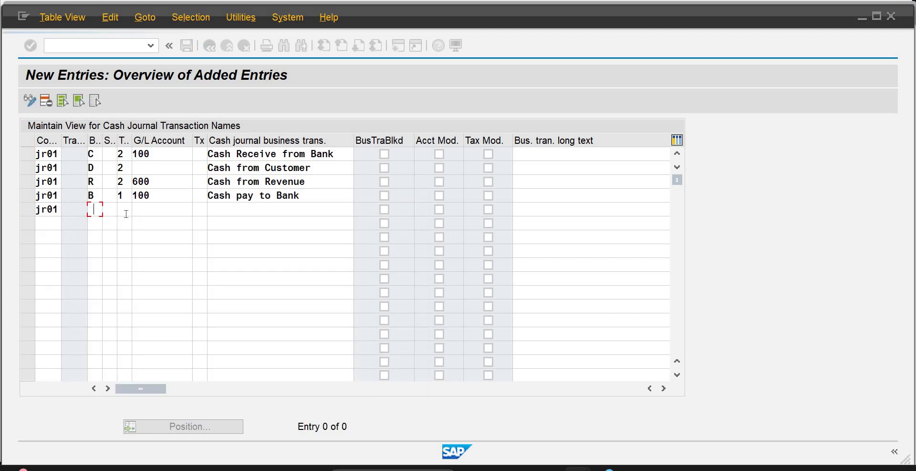
left_click(125, 210)
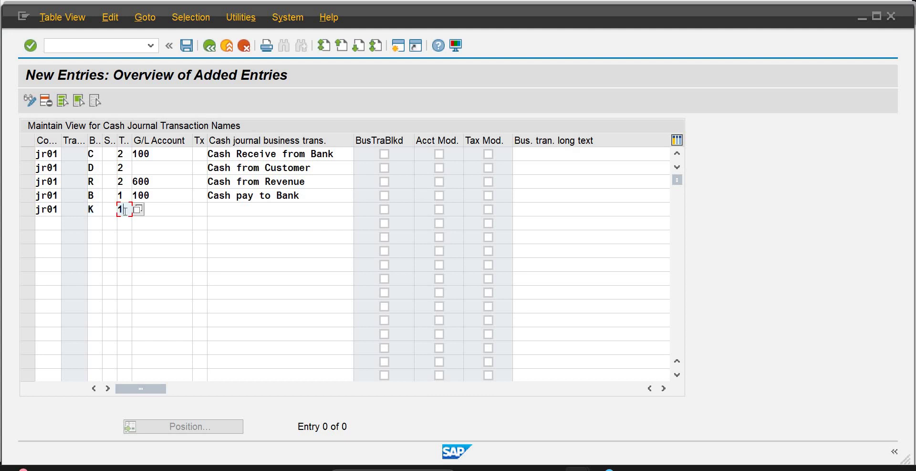
Leave the type K row's G/L account empty and name its business transaction Cash Pay to Vendor.
key("Tab")
key("Tab")
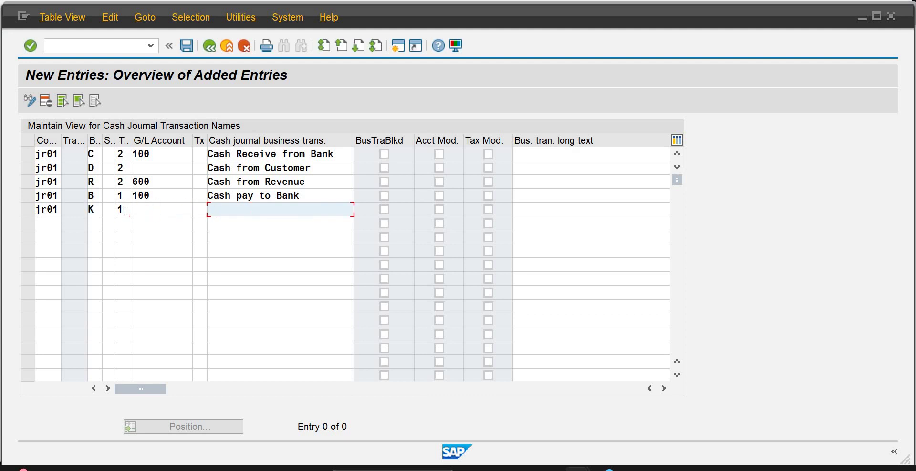
type("sh ")
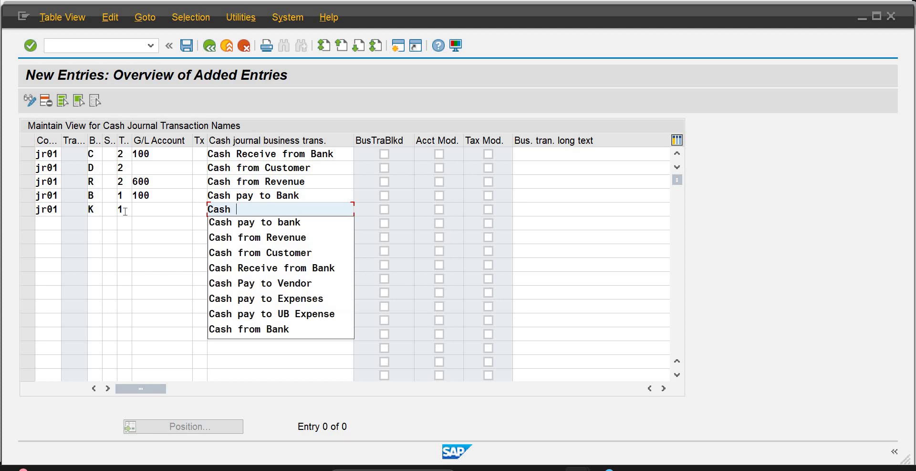
type("pay")
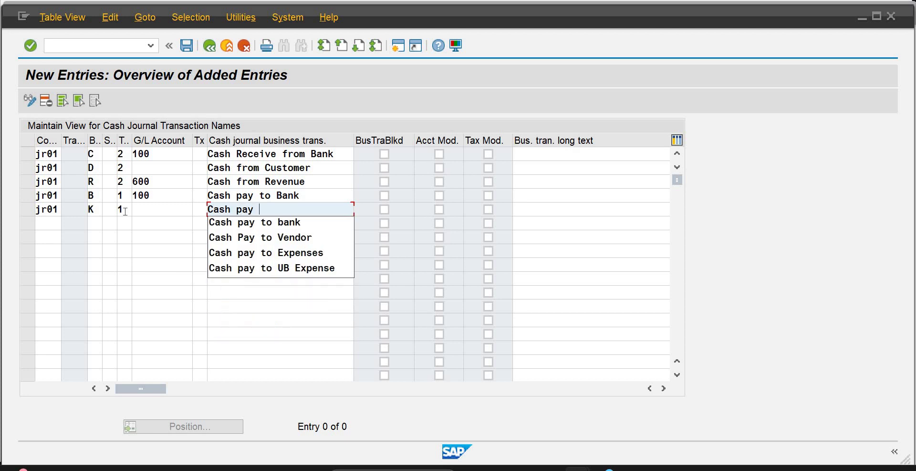
key("Down")
key("Down")
key("Return")
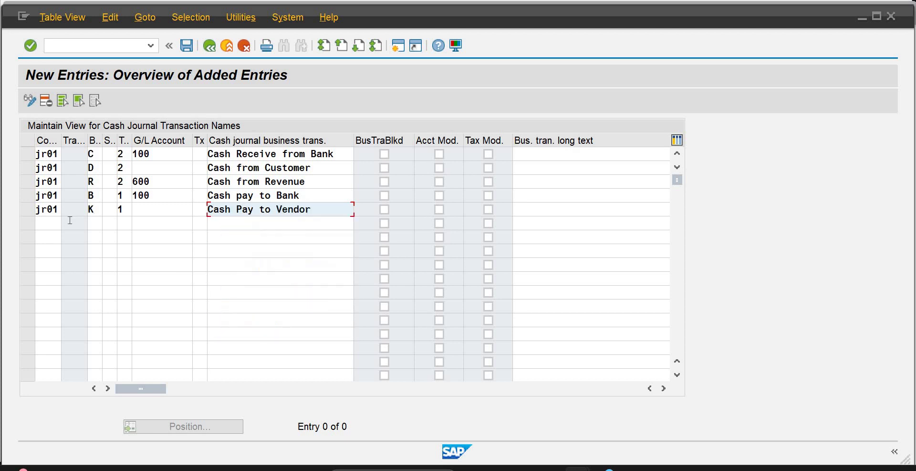
Add a jr01 row of type E (Expense) with tax type 1 and G/L account 600.
left_click(52, 224)
type("jr01")
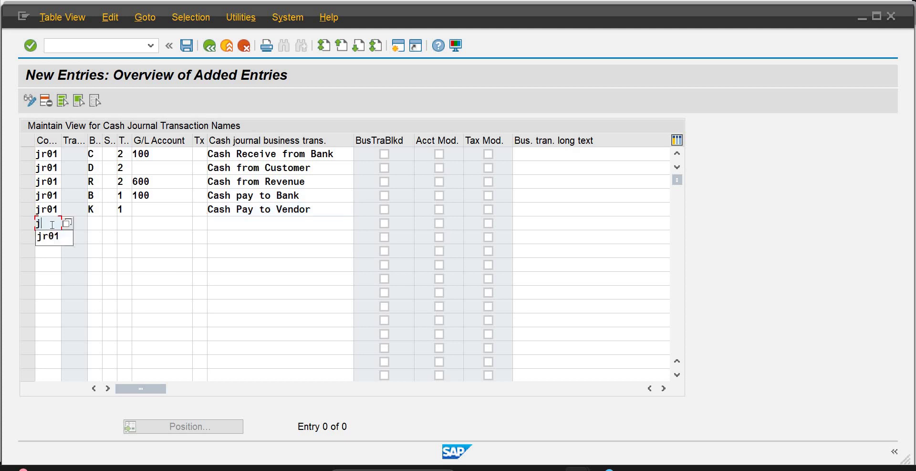
key("Tab")
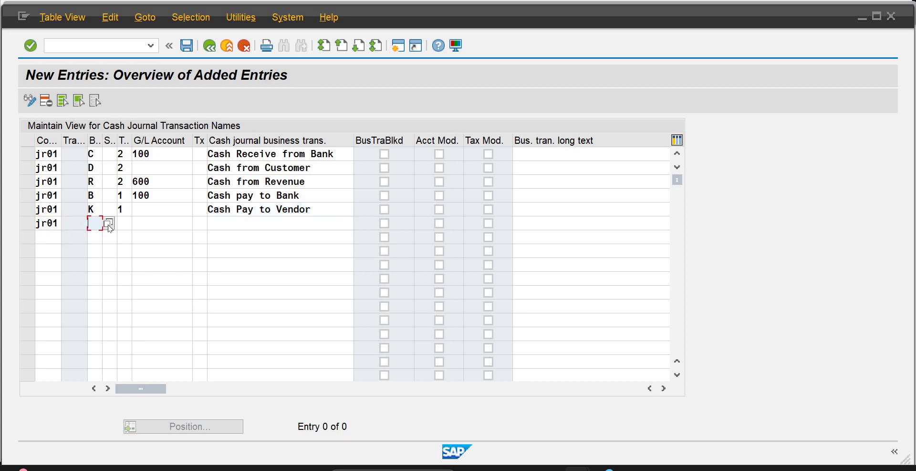
left_click(108, 225)
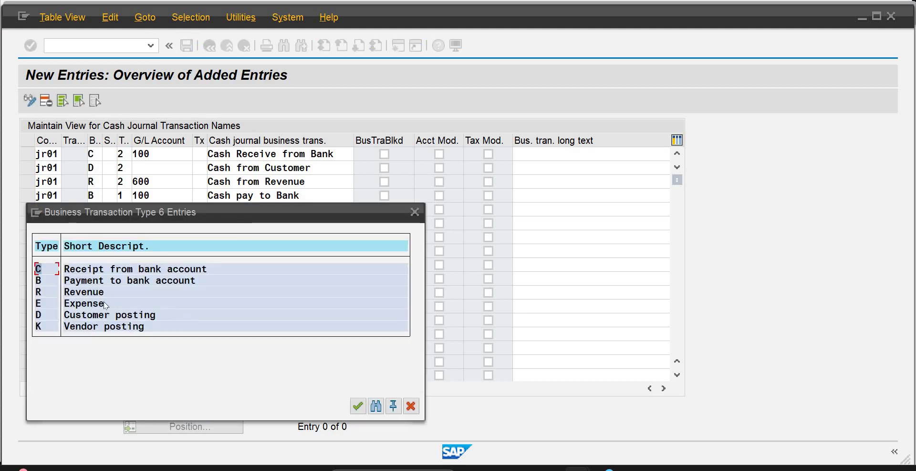
double_click(102, 306)
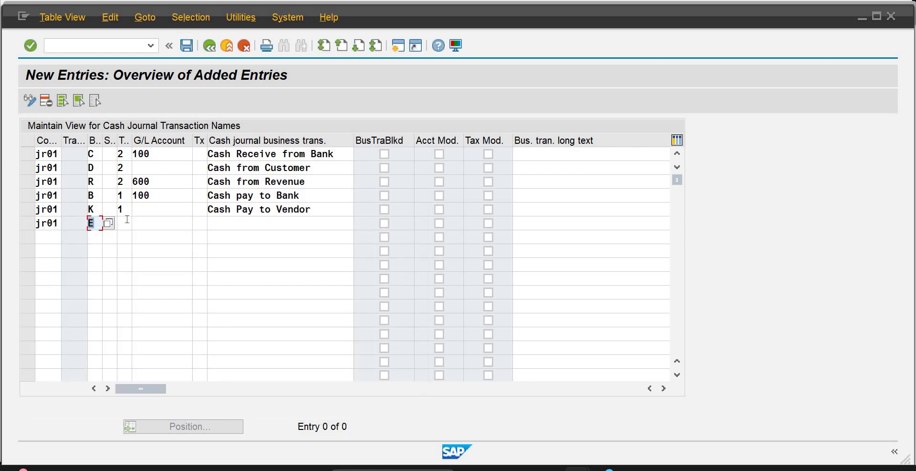
left_click(125, 223)
key("Tab")
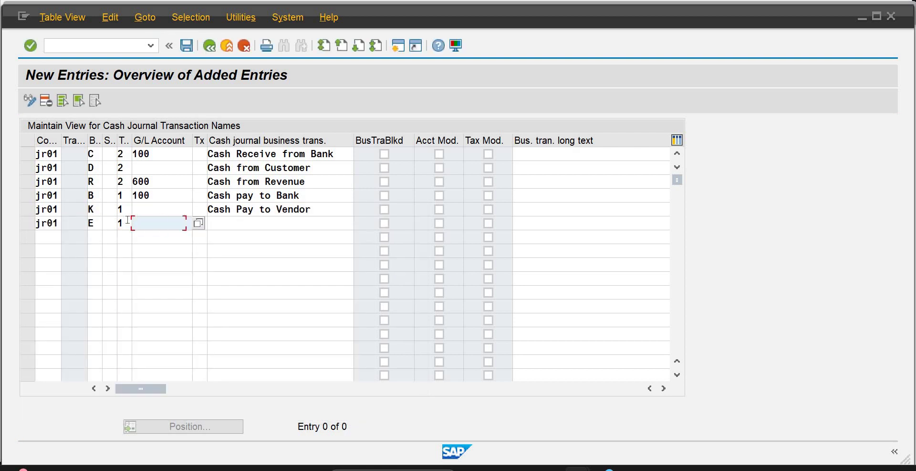
type("600")
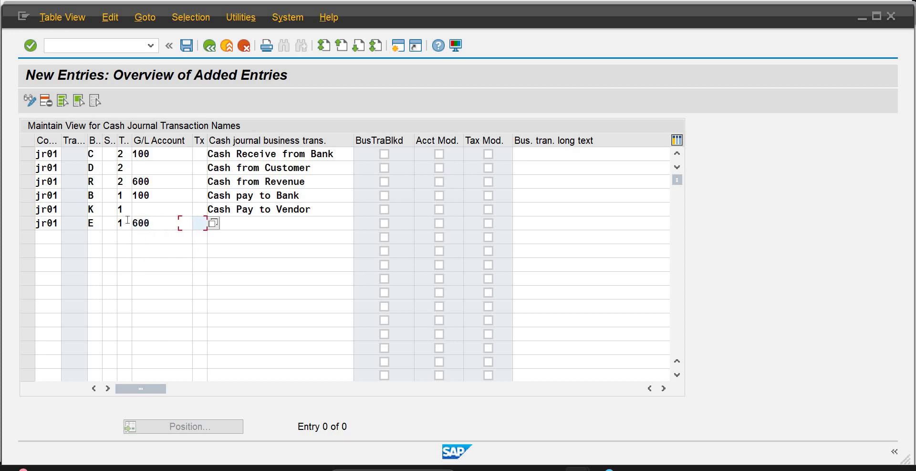
Name the type E business transaction Cash pay to Expenses and save all the new cash journal transaction entries.
key("Tab")
type("Ca")
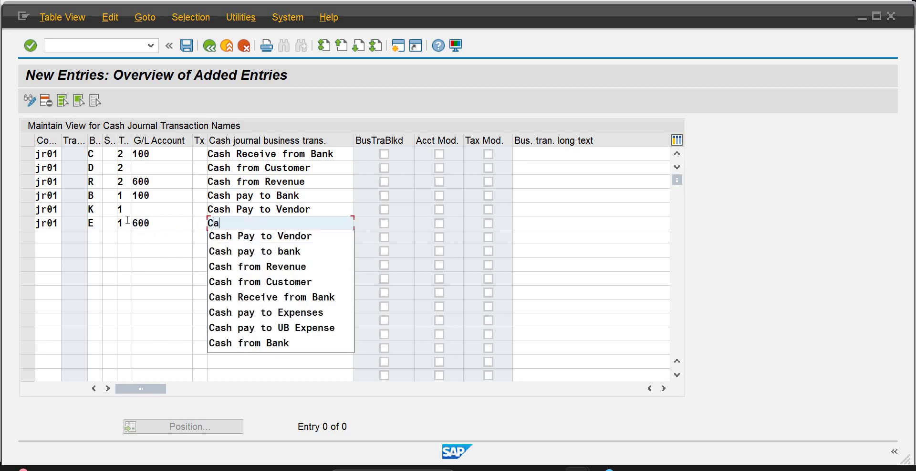
left_click(248, 311)
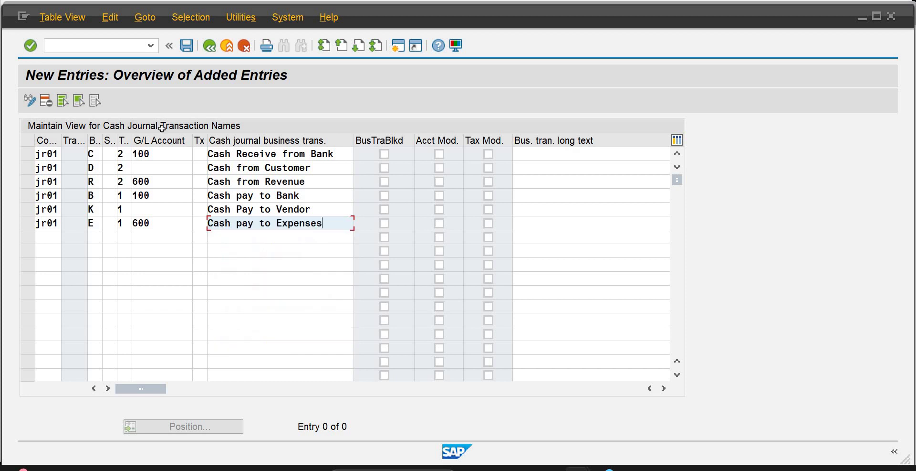
left_click(186, 46)
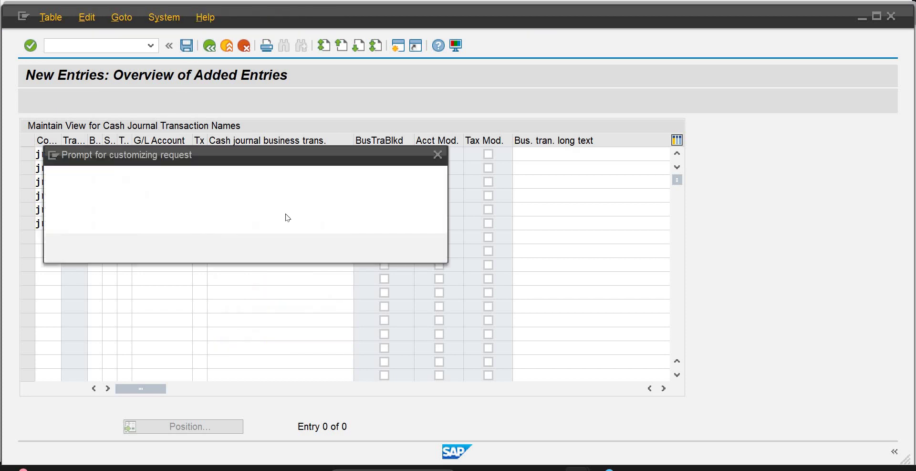
left_click(254, 248)
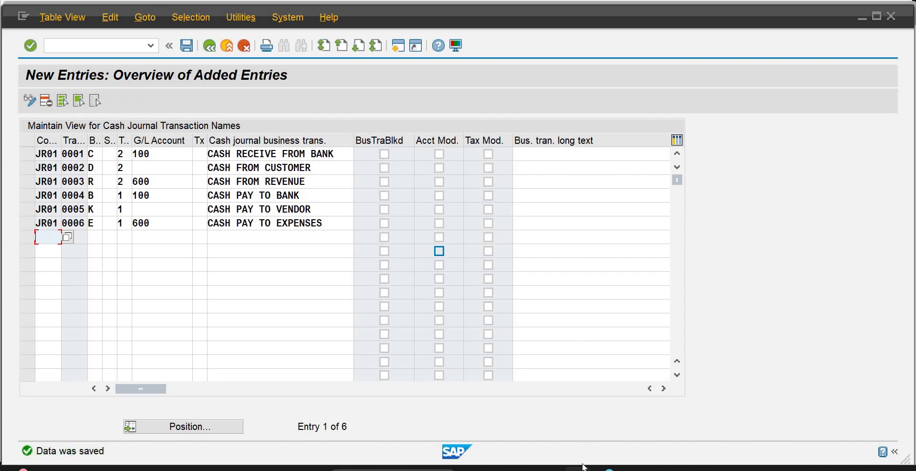
Switch to the SAP Easy Access session and start transaction FBCJ - Cash Journal Posting.
mouse_move(583, 467)
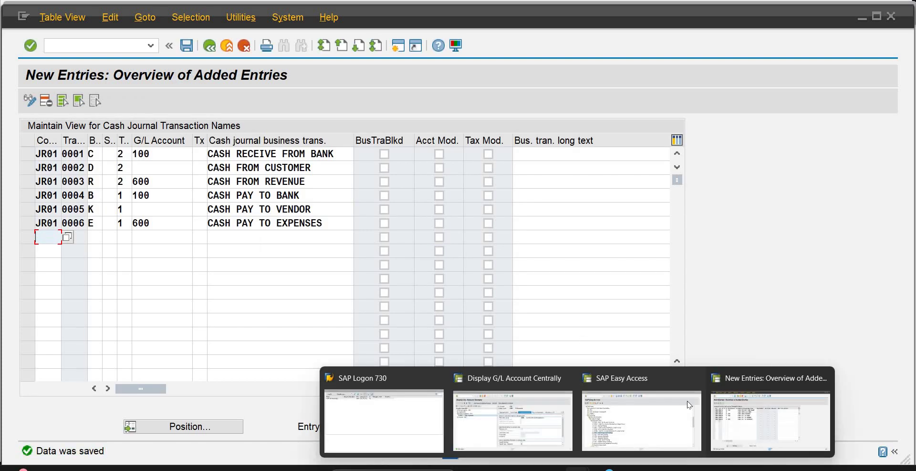
left_click(676, 408)
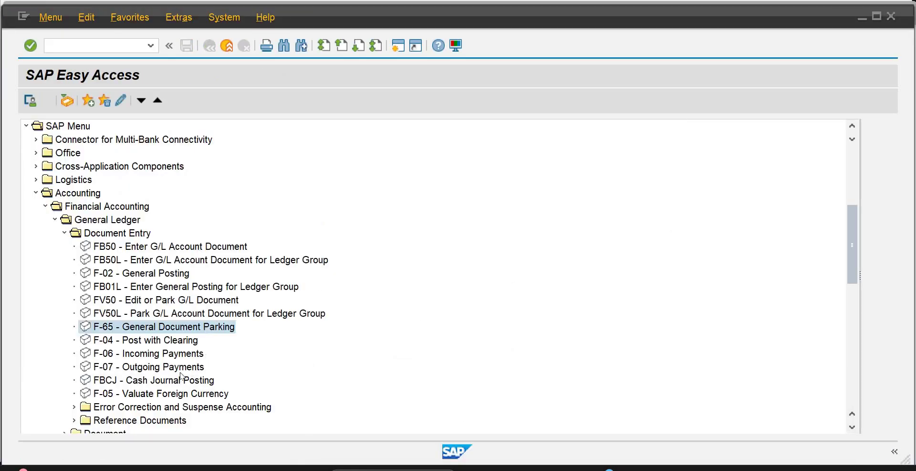
double_click(162, 380)
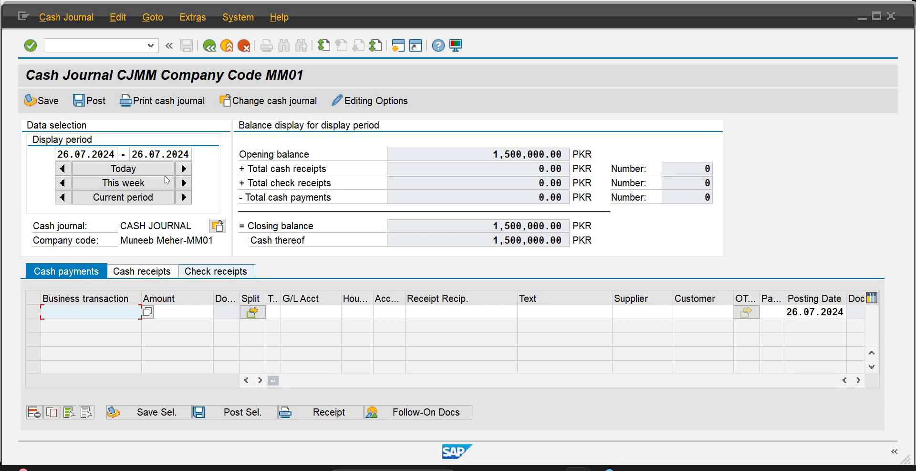
Change the cash journal to CJP1 of company code JR01 and set the display period to today.
left_click(218, 226)
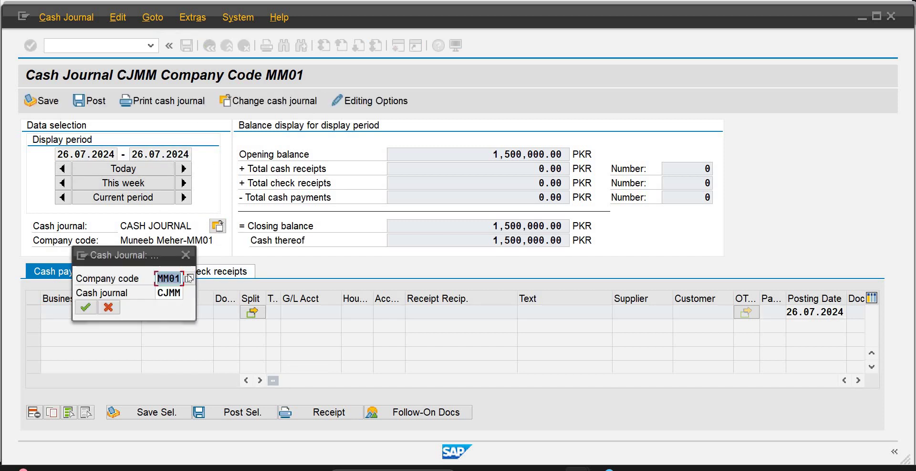
type("jr01")
key("Tab")
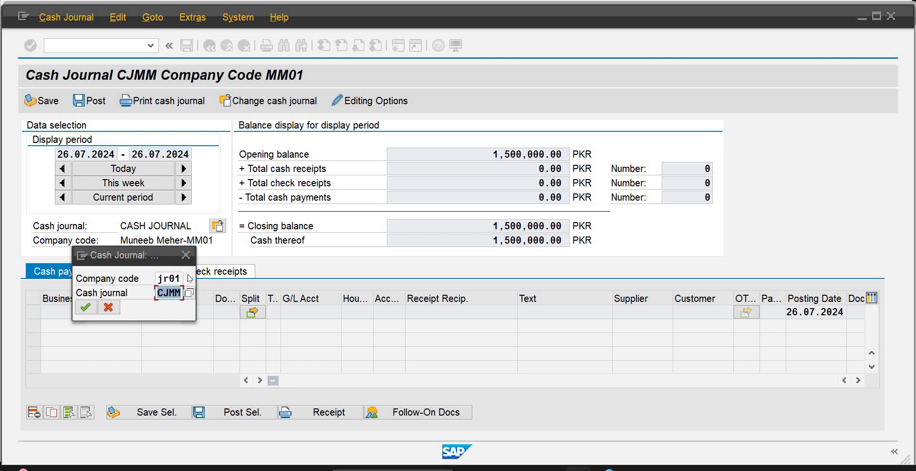
type("cjpb")
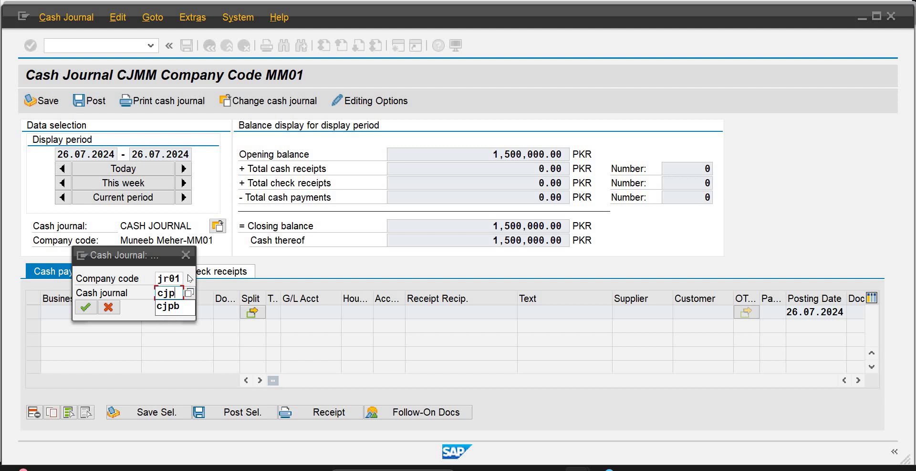
key("Return")
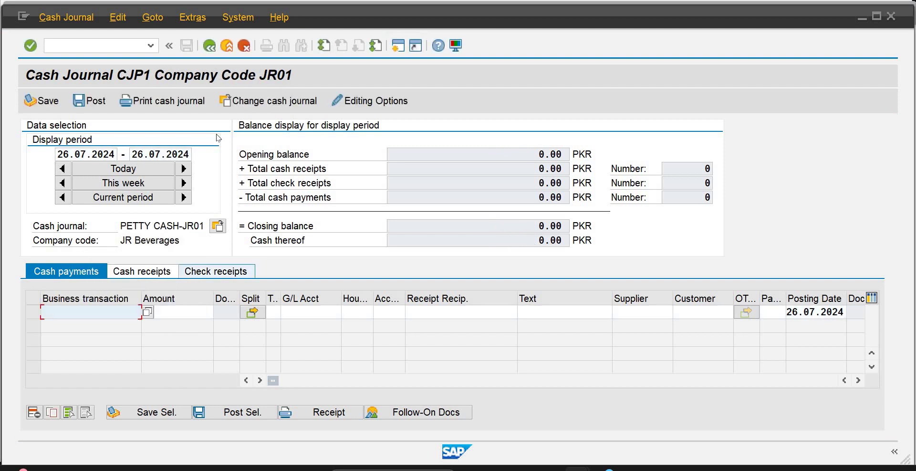
left_click(117, 170)
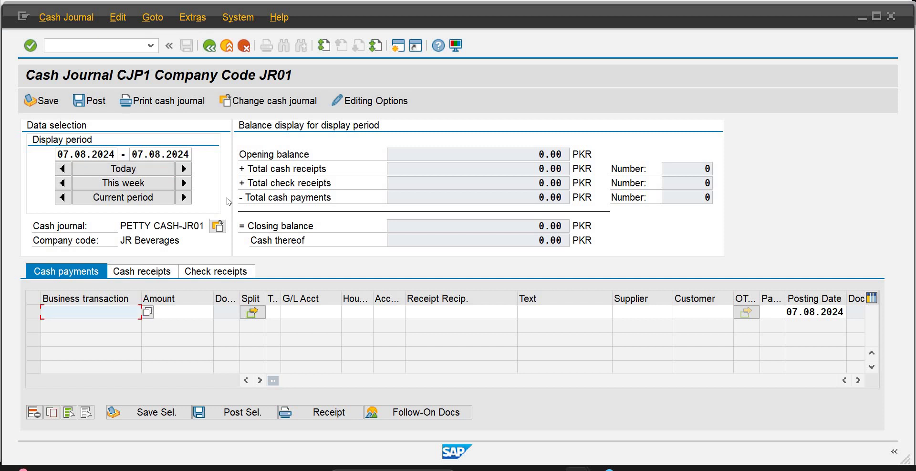
Enter a cash receipt of 750000 with the JR01 business transaction CASH RECEIVE FROM BANK.
left_click(192, 312)
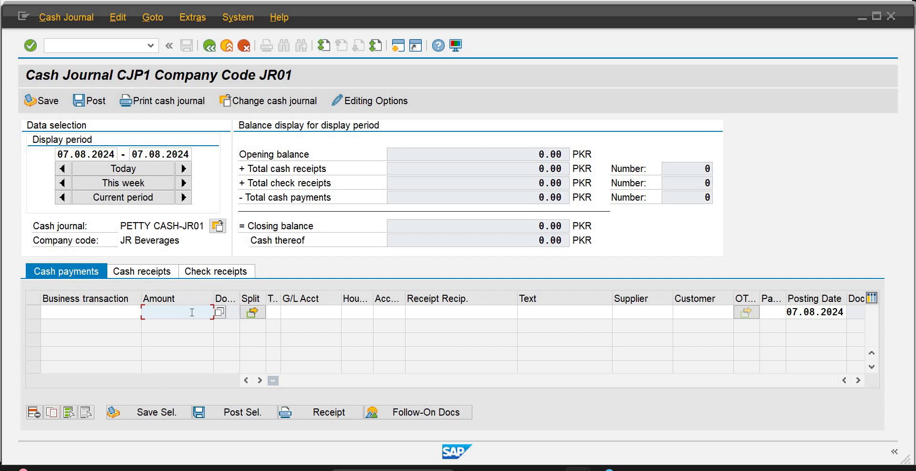
left_click(145, 273)
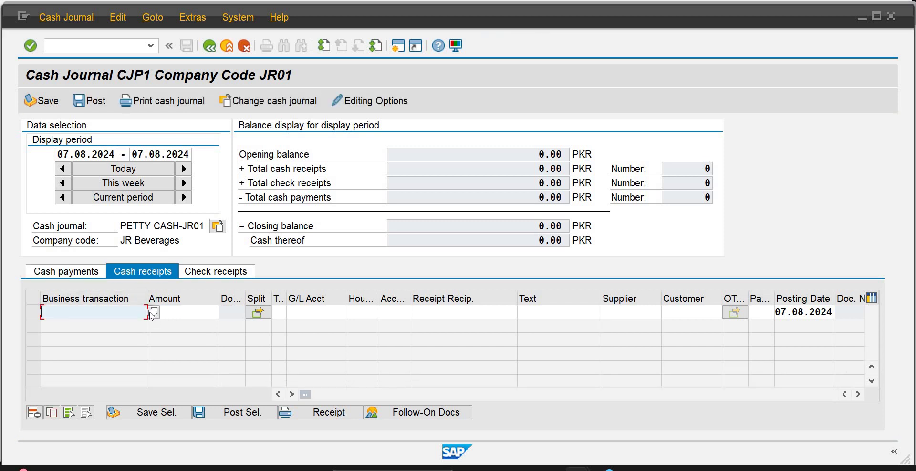
left_click(153, 312)
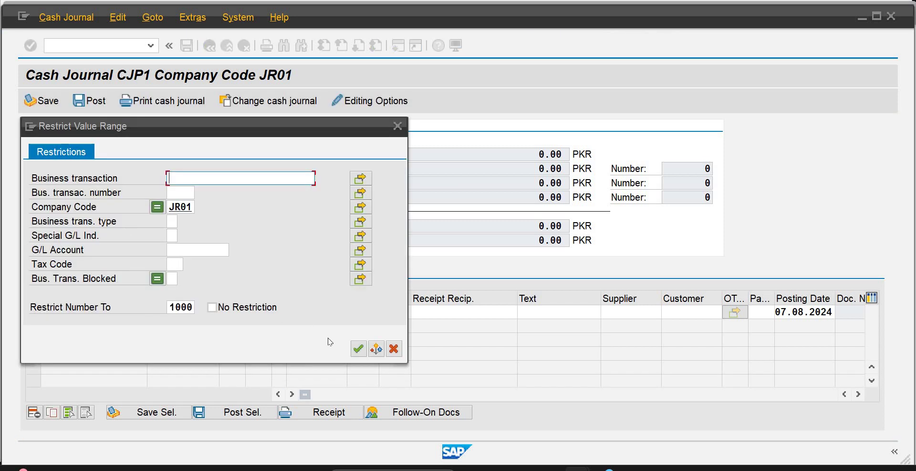
left_click(359, 349)
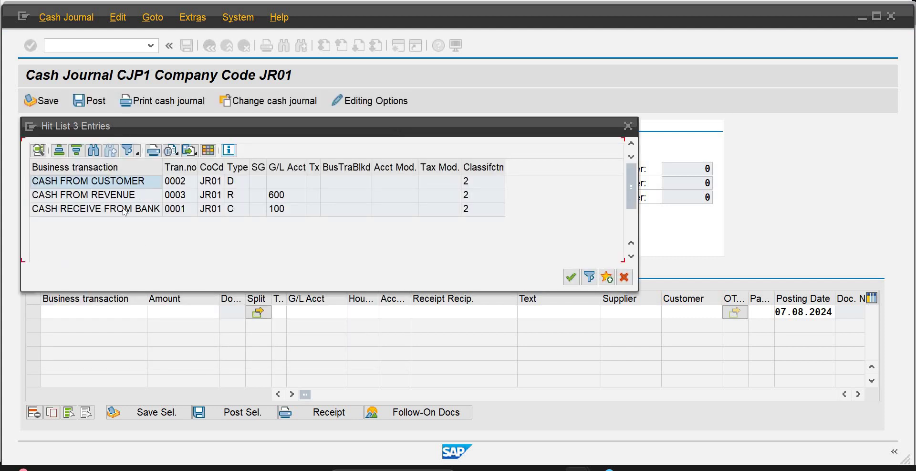
double_click(124, 211)
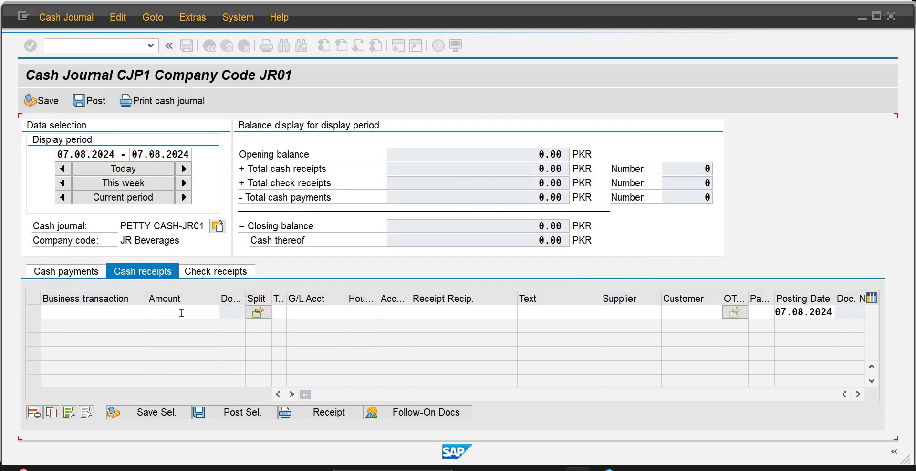
left_click(181, 312)
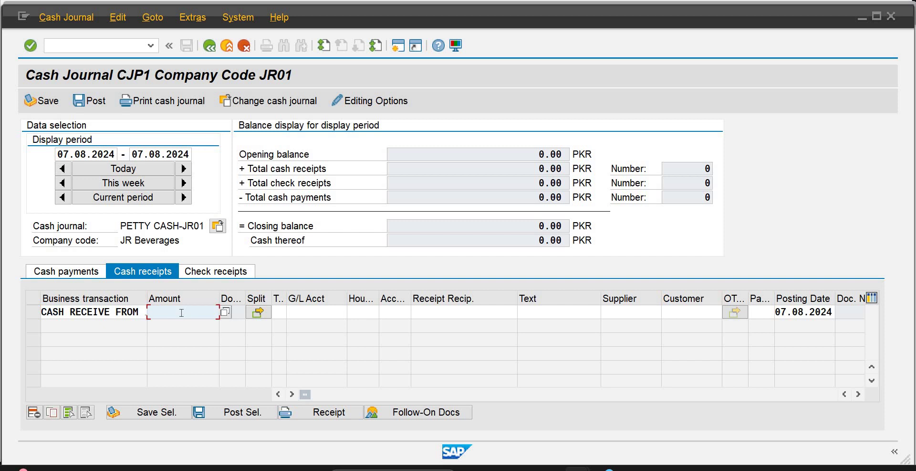
type("750000")
key("Return")
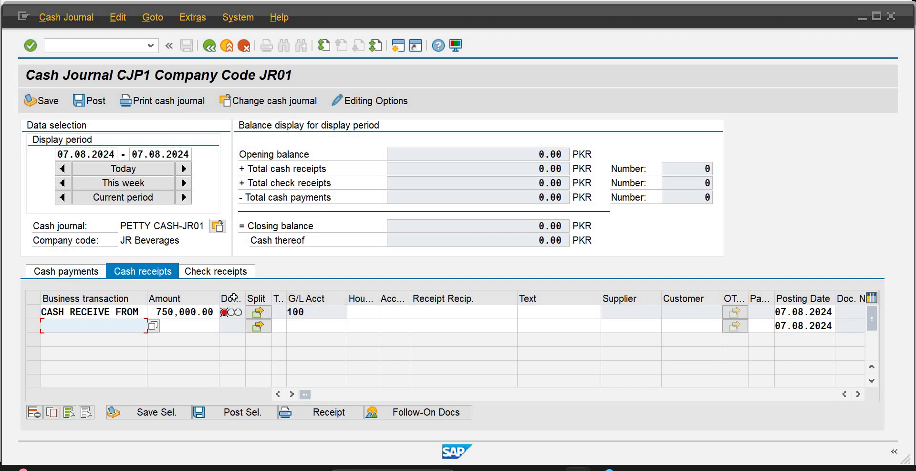
Try to save the 750,000.00 cash receipt line and dismiss the resulting messages.
mouse_move(225, 313)
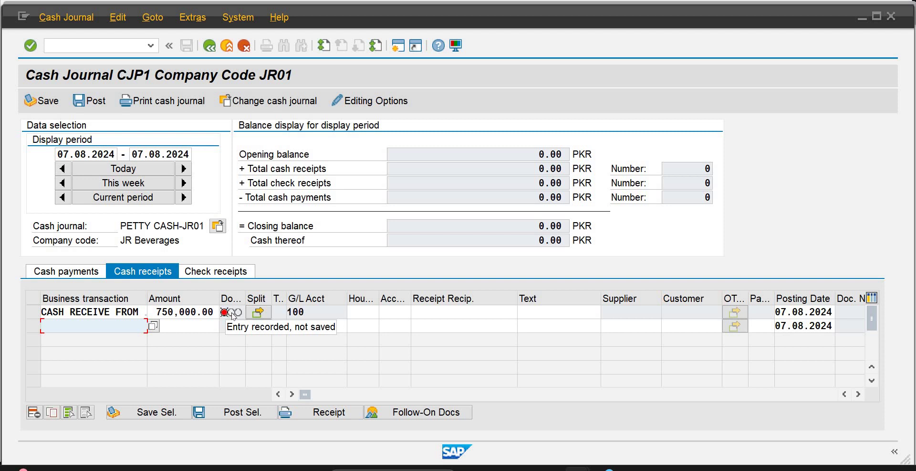
left_click(32, 312)
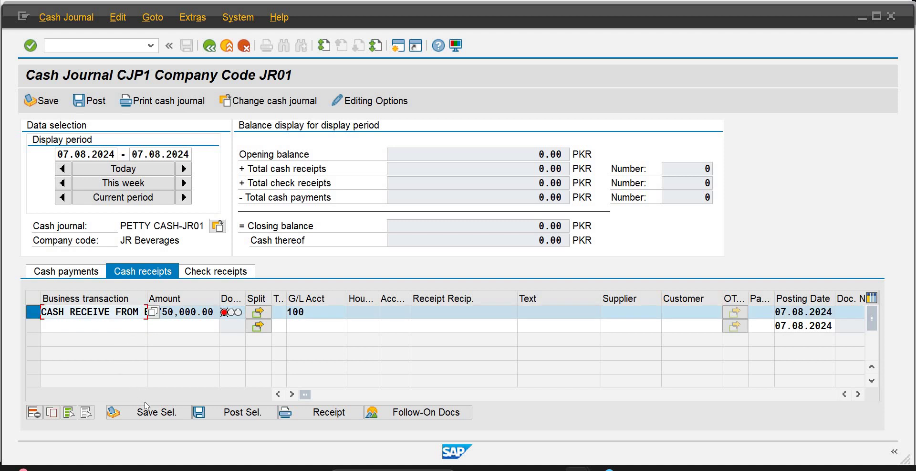
left_click(149, 413)
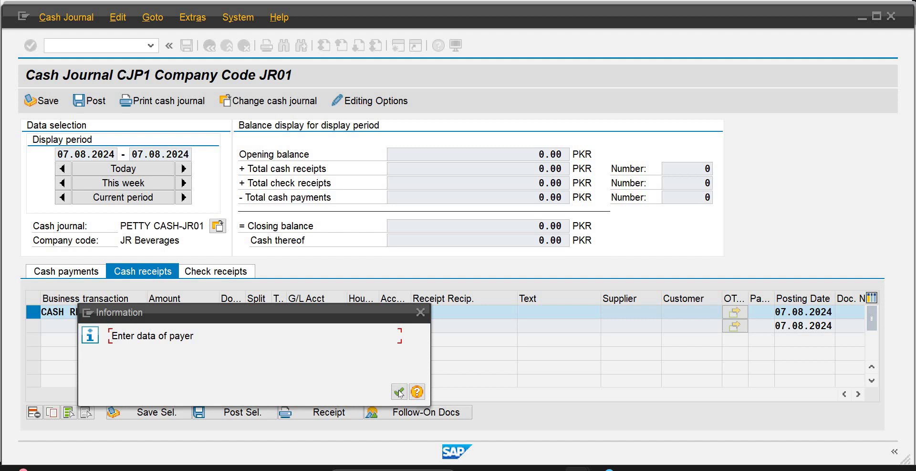
left_click(396, 391)
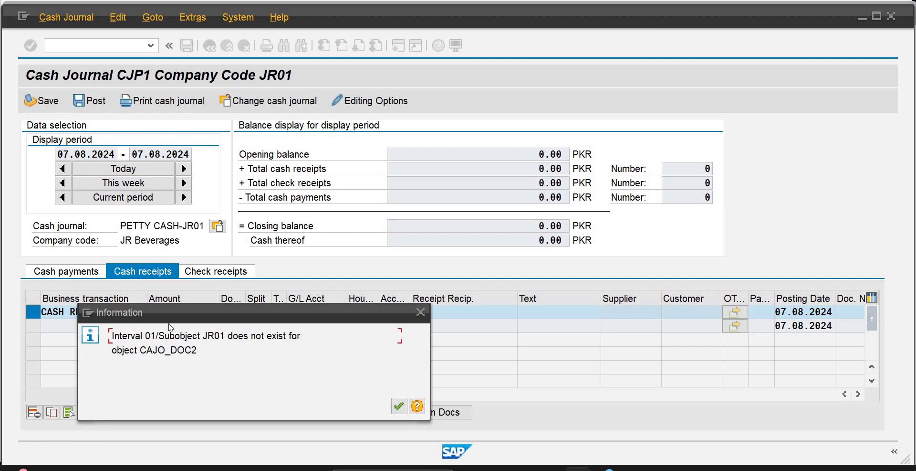
left_click(394, 405)
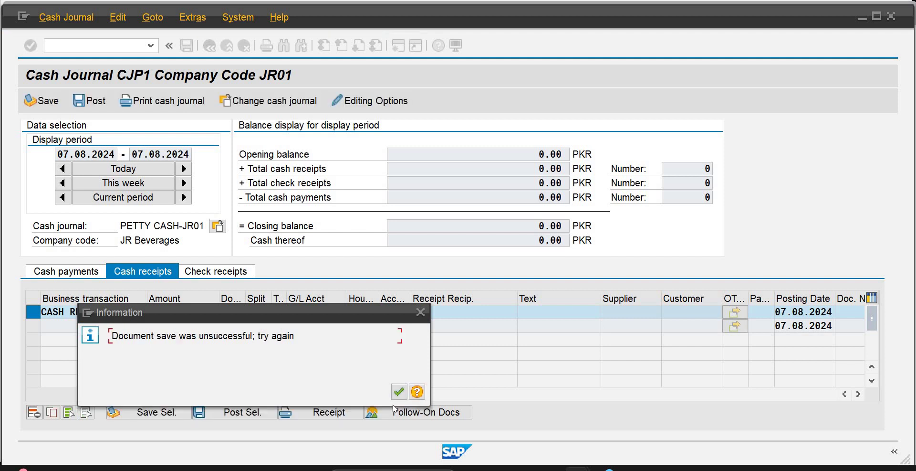
key("Return")
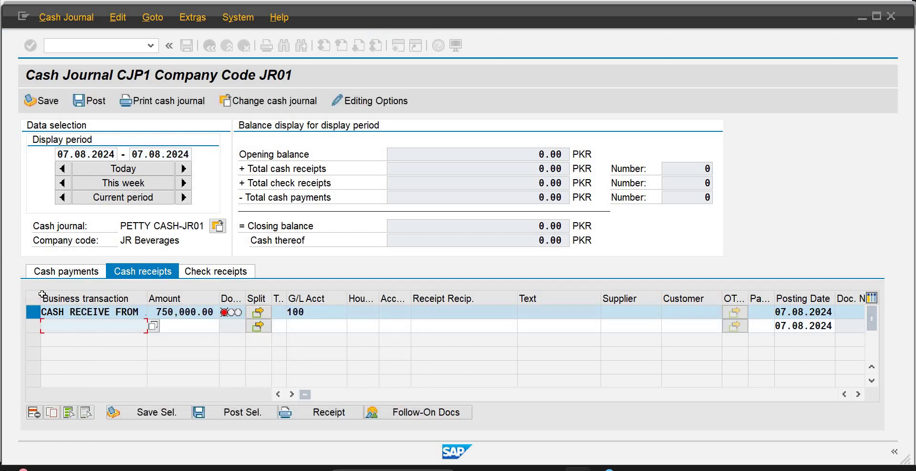
Try again to save the cash receipt and highlight the object name CAJO_DOC2 in the message.
left_click(172, 413)
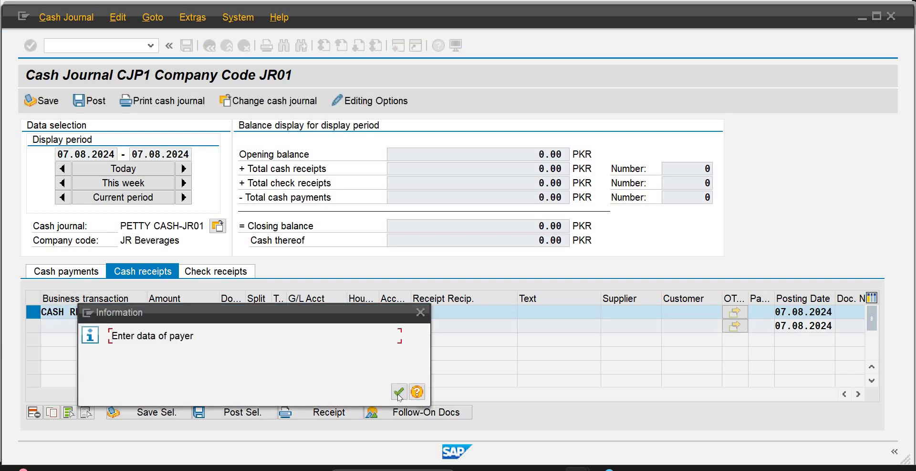
left_click(399, 392)
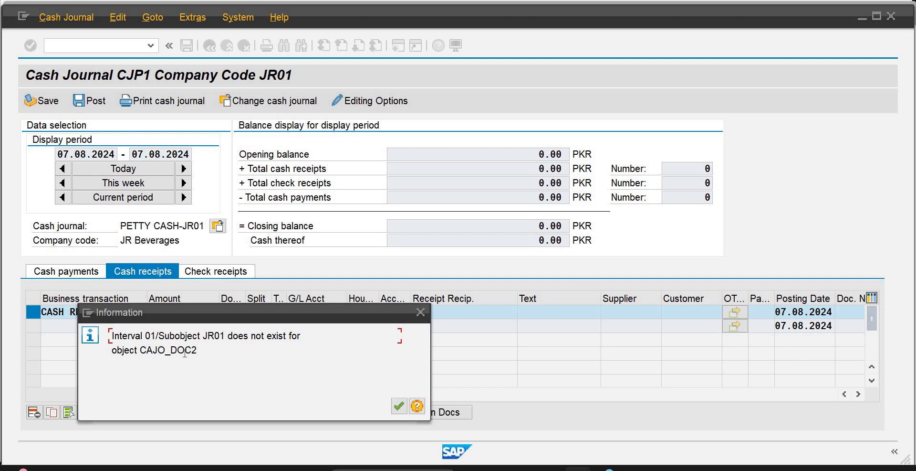
left_click_drag(196, 350, 146, 352)
right_click(146, 351)
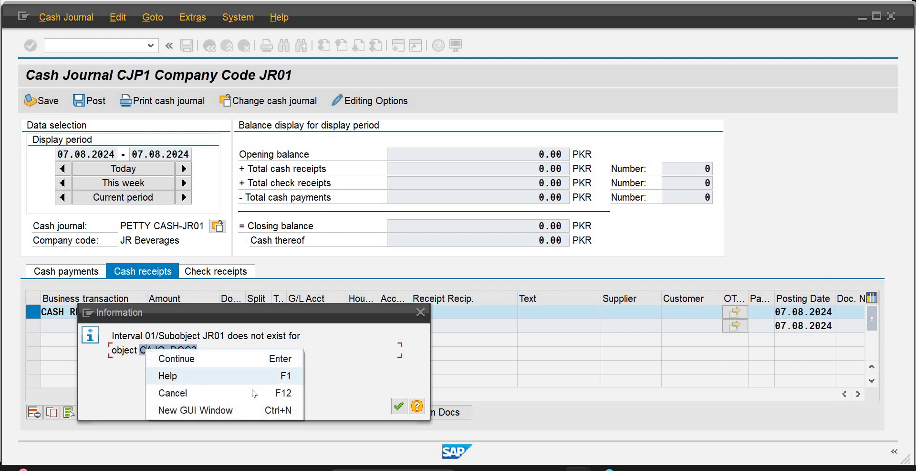
key("Escape")
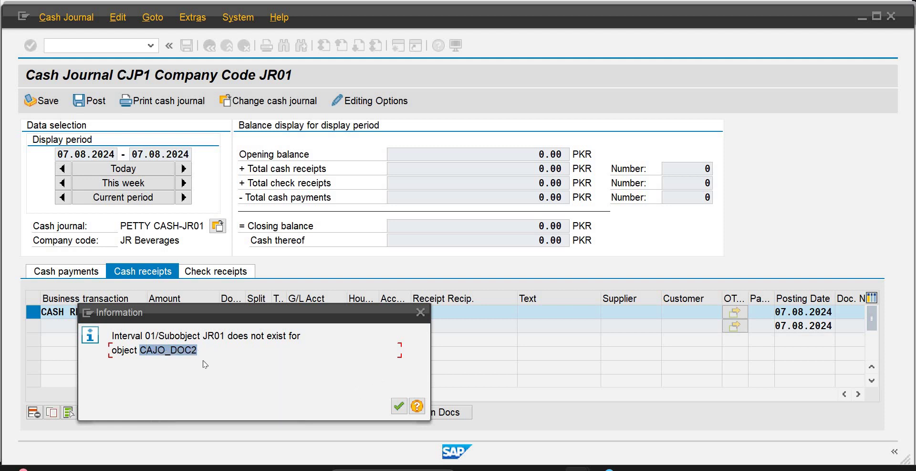
left_click(416, 311)
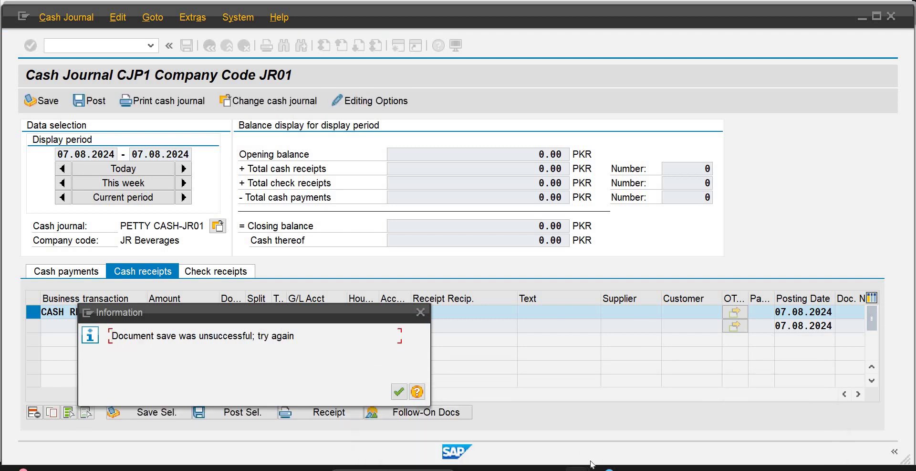
Switch to the G/L account display session and return it to the SAP Easy Access screen.
mouse_move(577, 469)
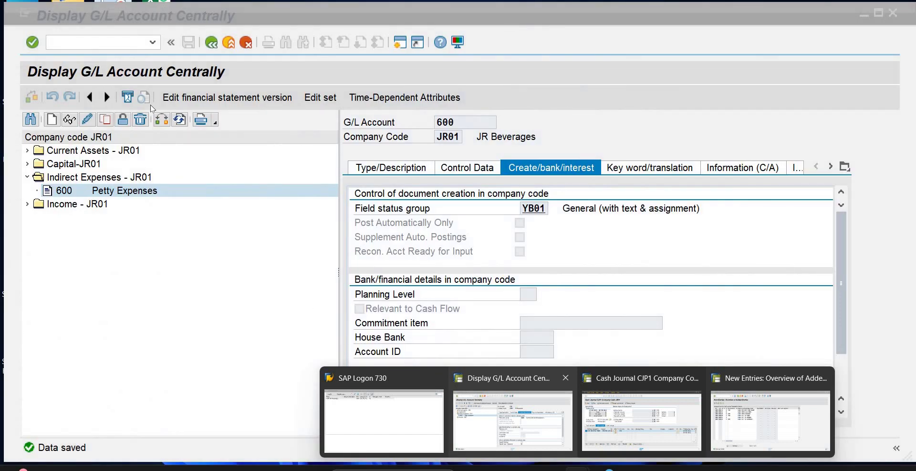
left_click(513, 420)
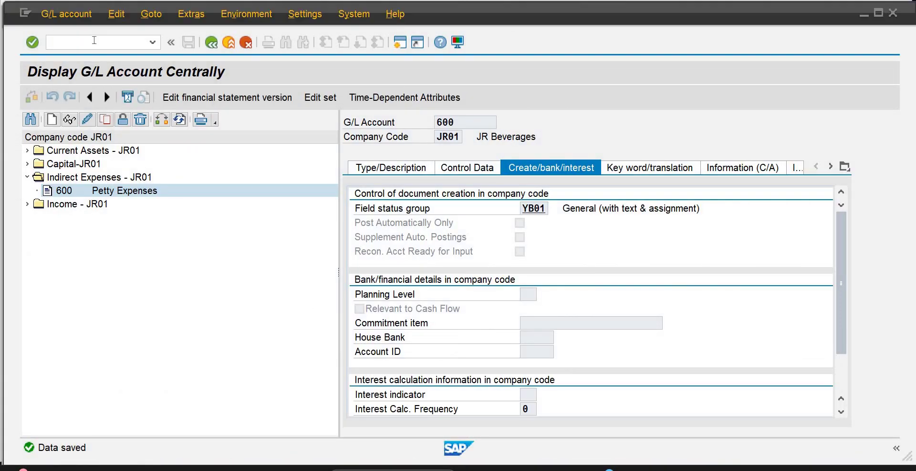
type("/n")
key("Return")
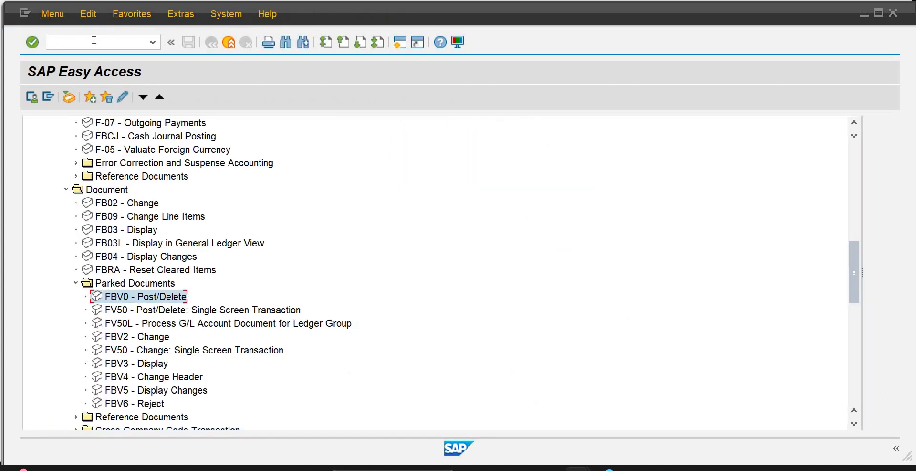
key("Return")
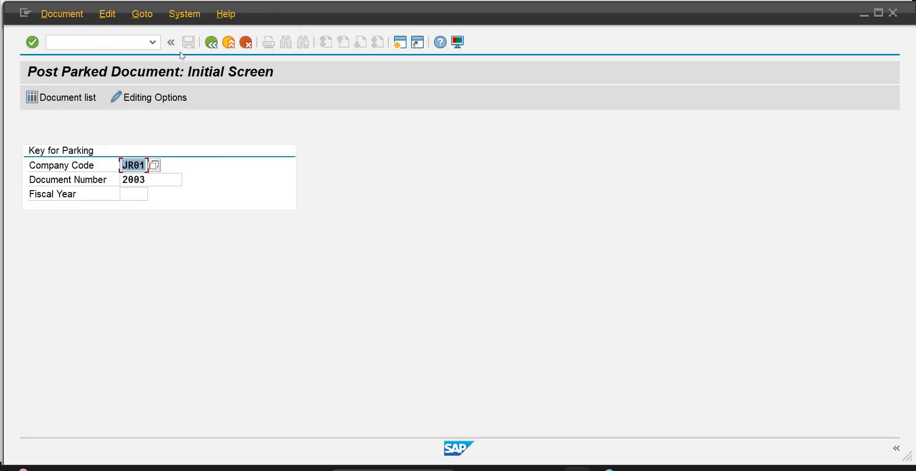
left_click(148, 44)
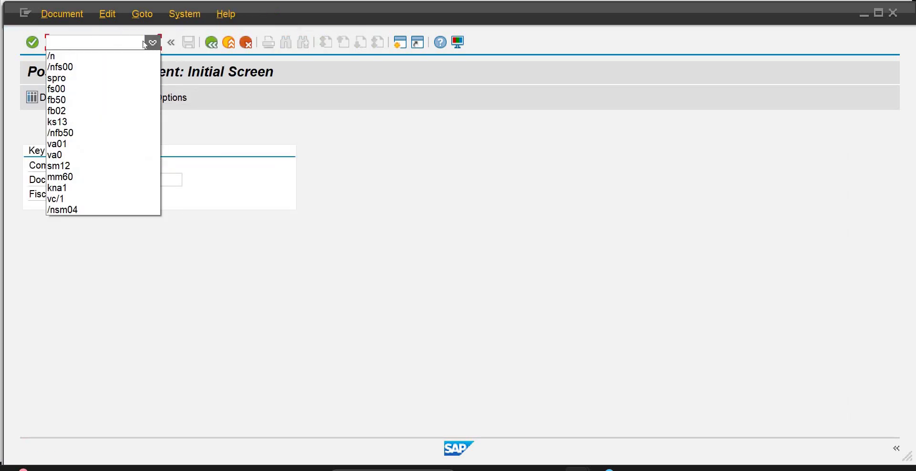
left_click(138, 43)
type("/n")
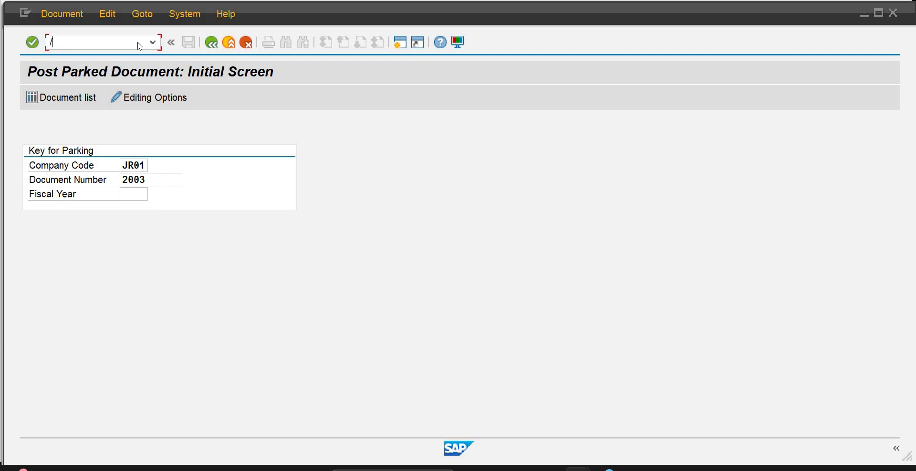
key("Return")
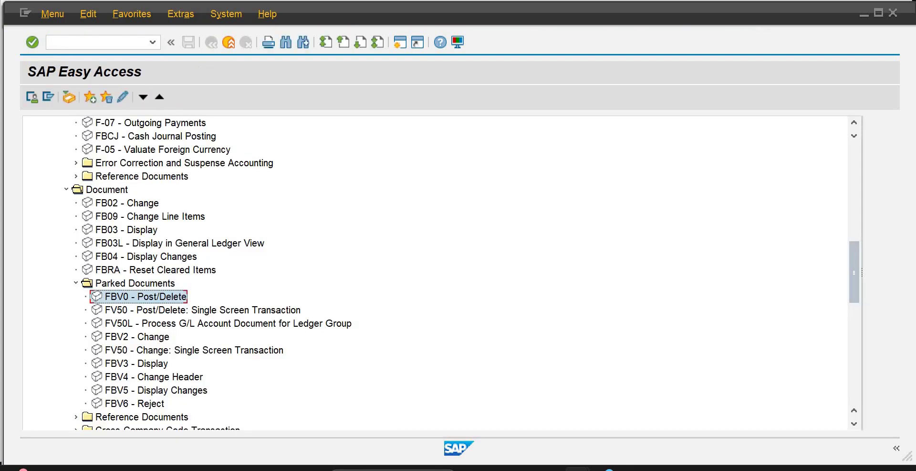
Retry saving the cash receipt in the cash journal session and copy the object name CAJO_DOC2 from the message.
mouse_move(578, 469)
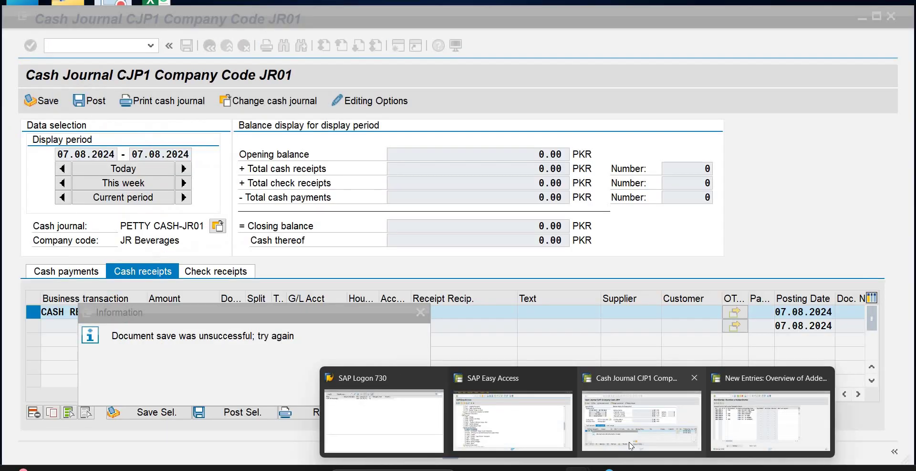
left_click(630, 445)
left_click(400, 392)
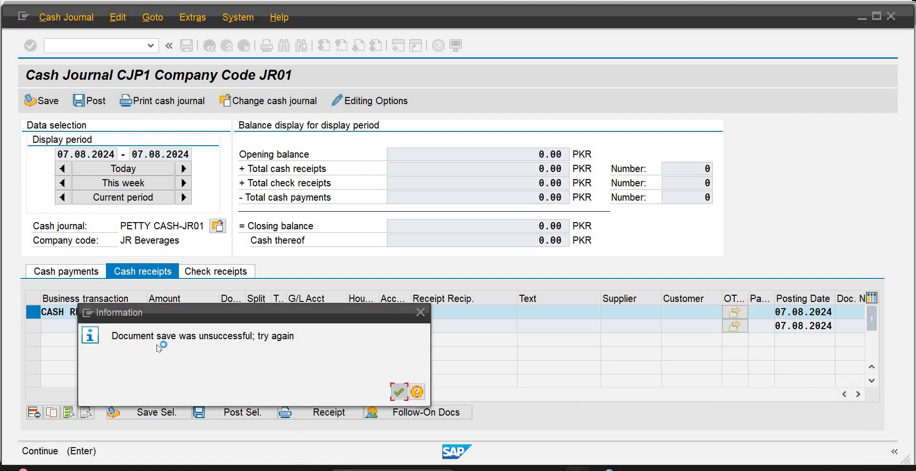
left_click(152, 411)
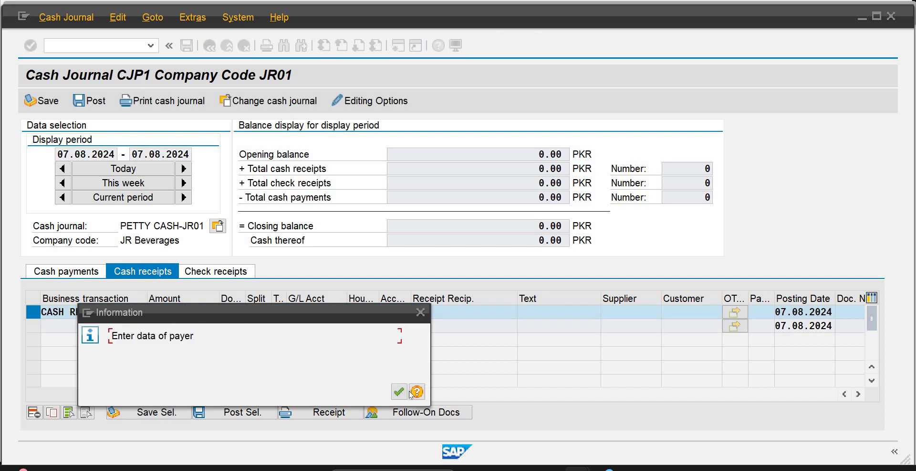
key("Return")
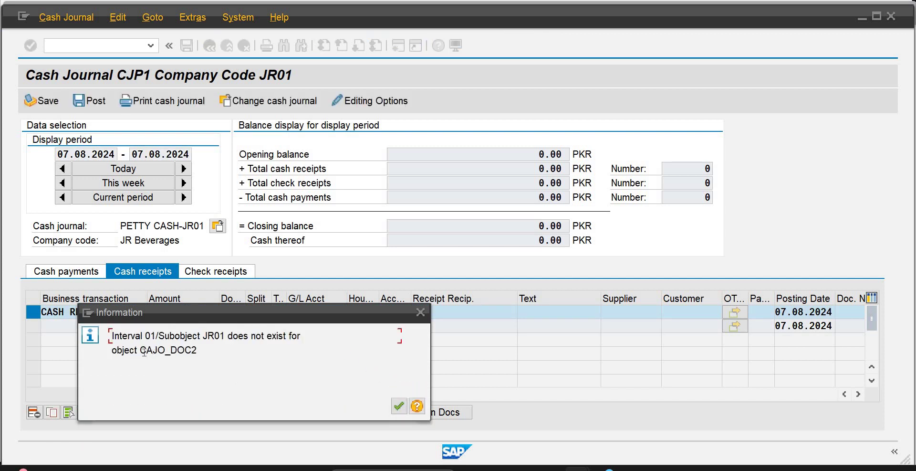
left_click_drag(140, 350, 201, 352)
key("ctrl+c")
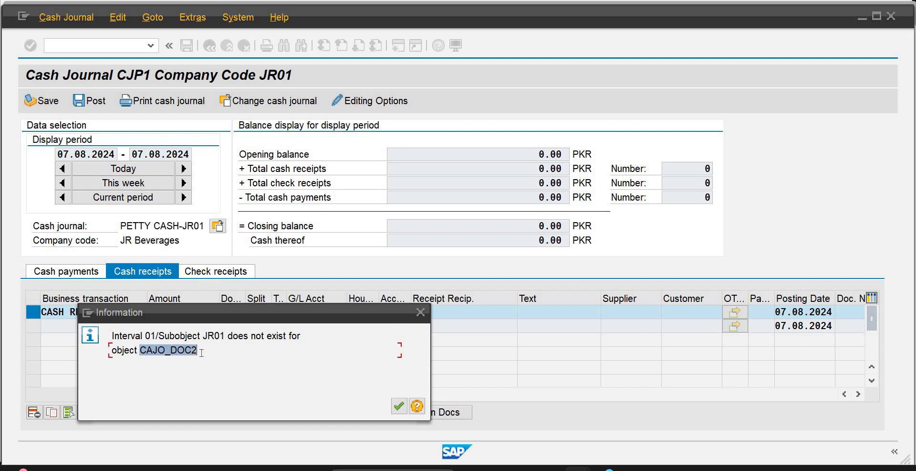
left_click(201, 352)
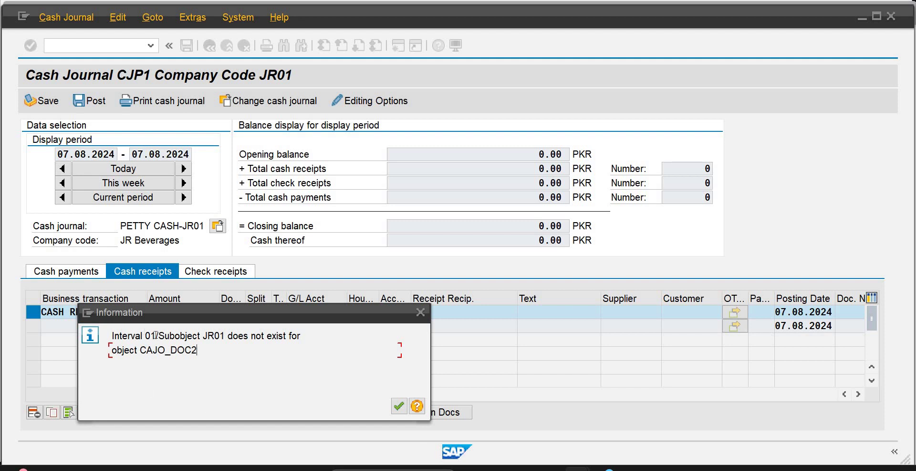
Try to run the copied CAJO_DOC2 as a transaction in the SAP Easy Access session.
mouse_move(551, 468)
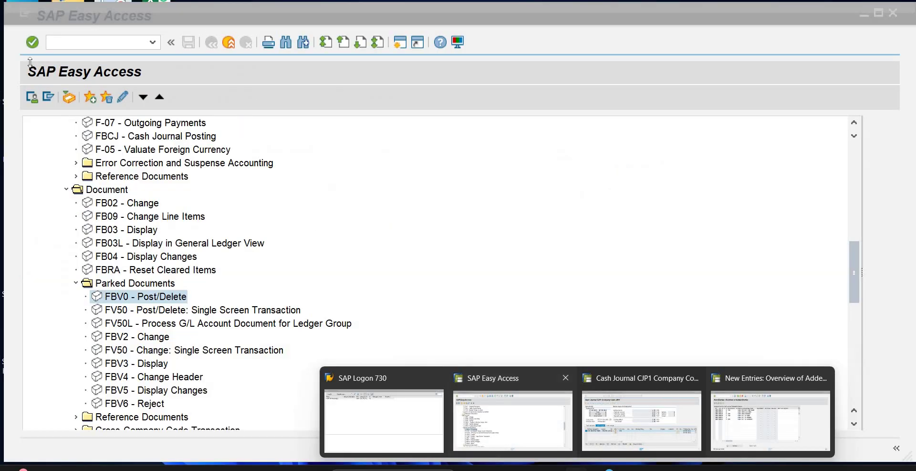
left_click(533, 440)
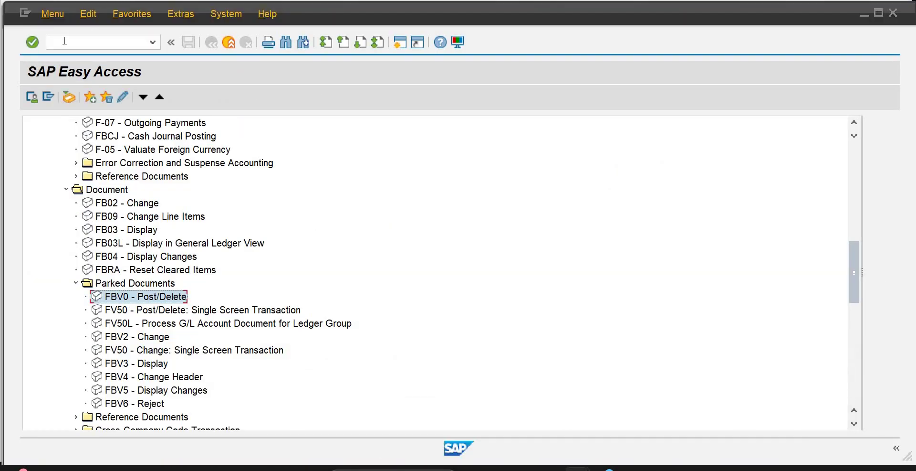
left_click(64, 40)
key("ctrl+v")
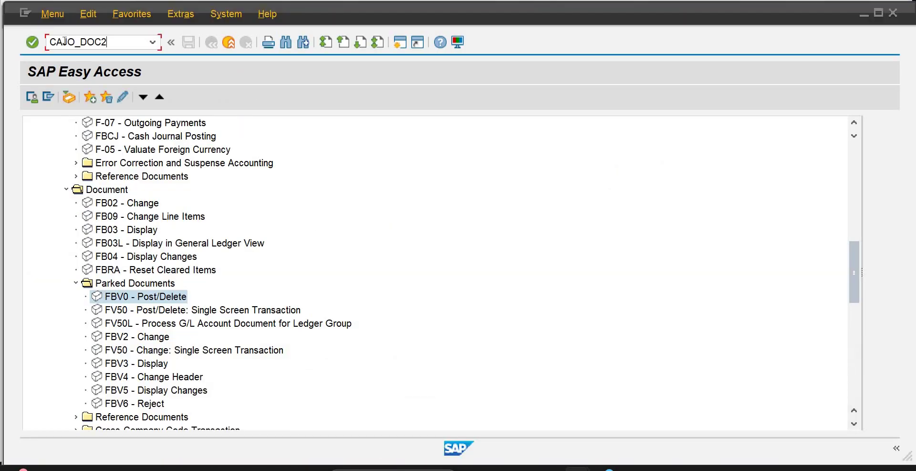
key("Return")
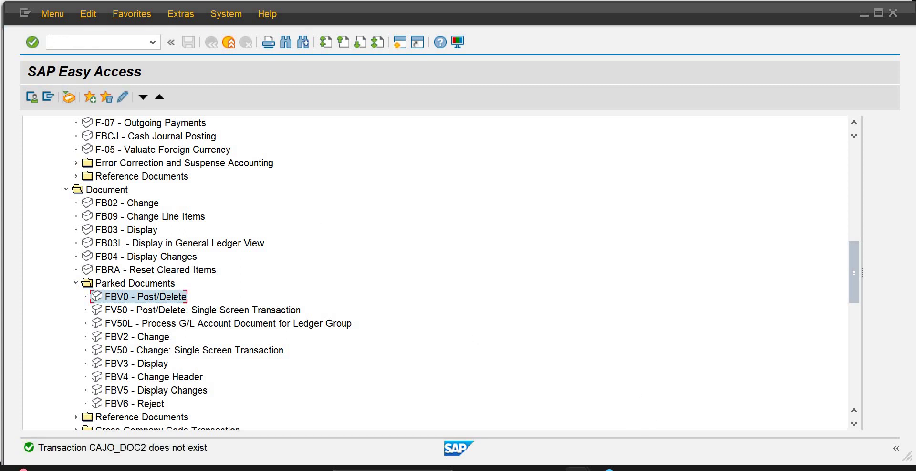
Leave the cash journal transaction names view and open the number range interval maintenance for cash journal documents.
left_click(746, 413)
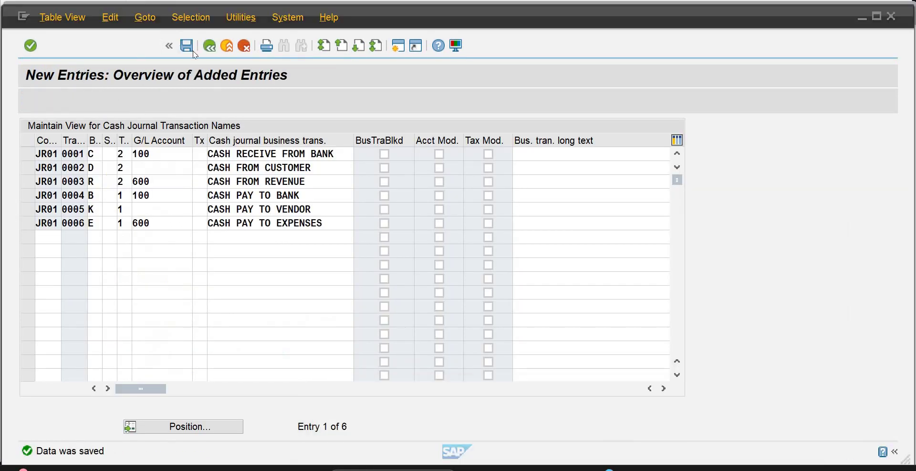
left_click(208, 46)
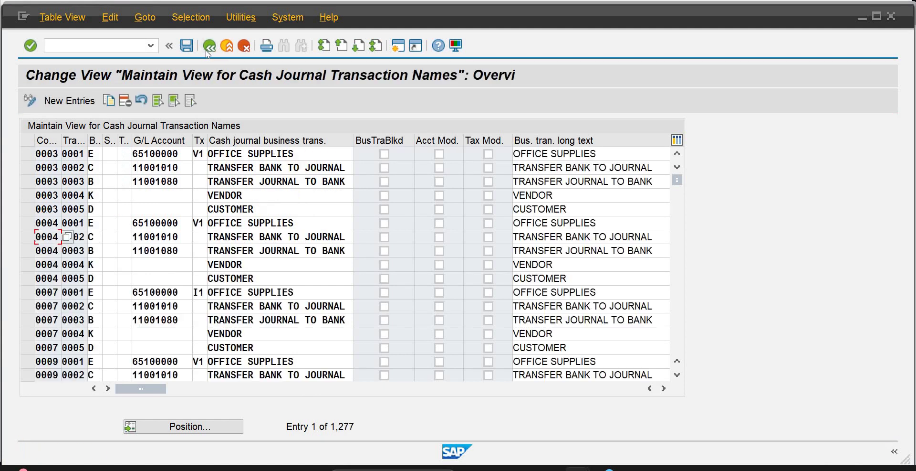
left_click(207, 49)
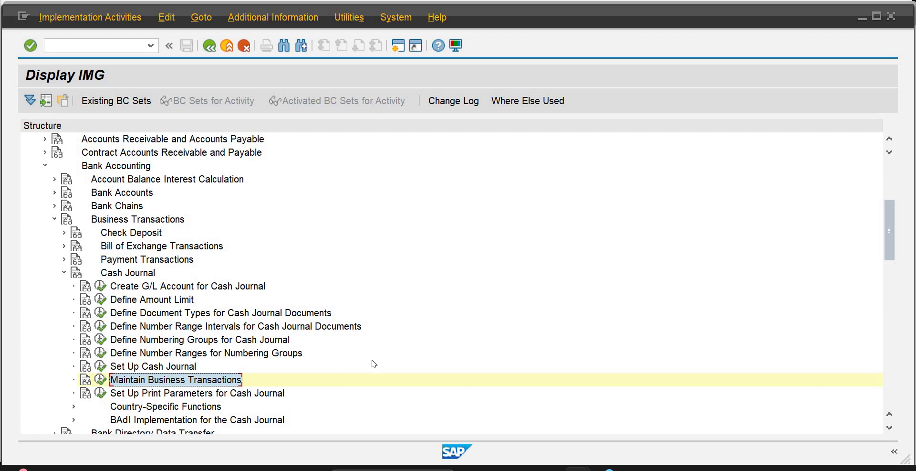
left_click(101, 339)
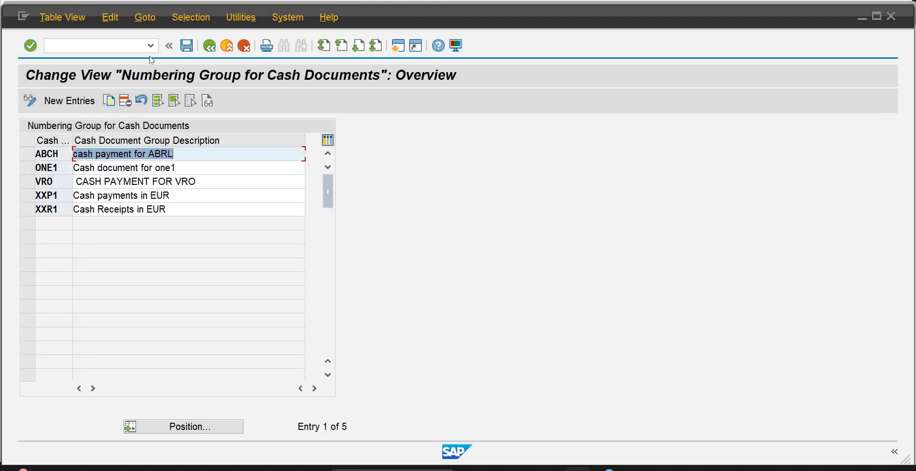
left_click(209, 43)
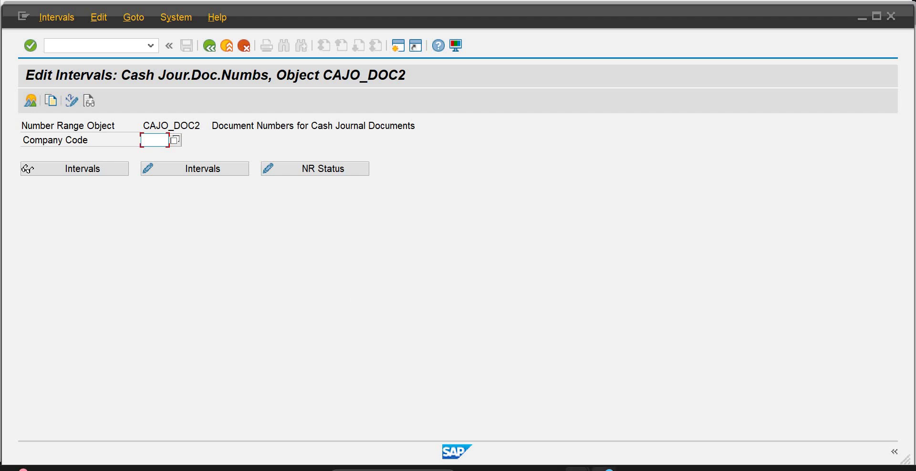
Check the object name in the cash journal message, and open company code JR01's intervals of CAJO_DOC2 for editing.
mouse_move(599, 468)
left_click(611, 440)
left_click(611, 440)
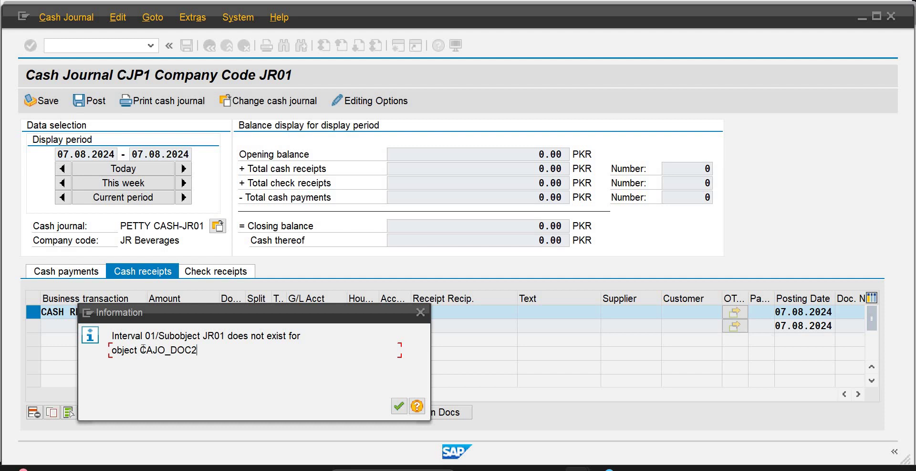
left_click_drag(140, 351, 201, 356)
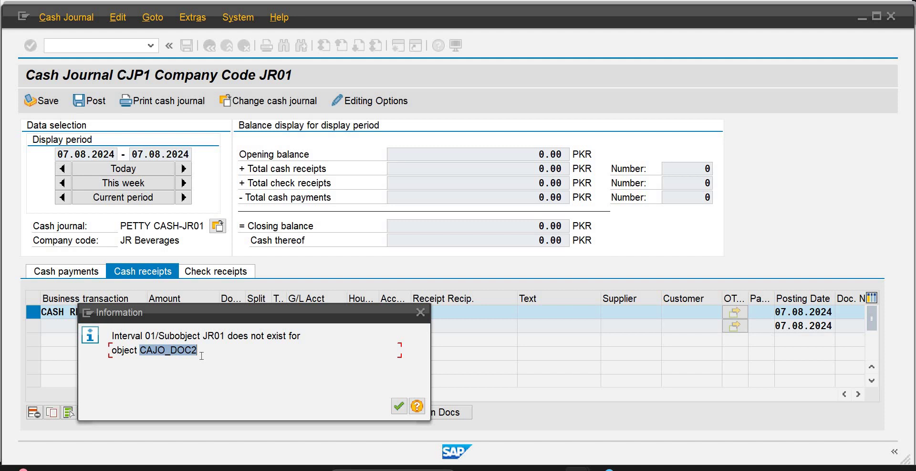
mouse_move(577, 468)
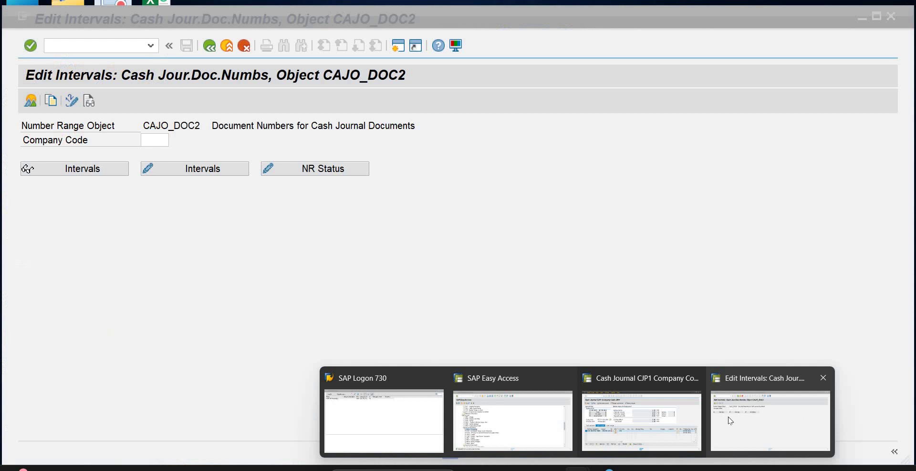
left_click(730, 420)
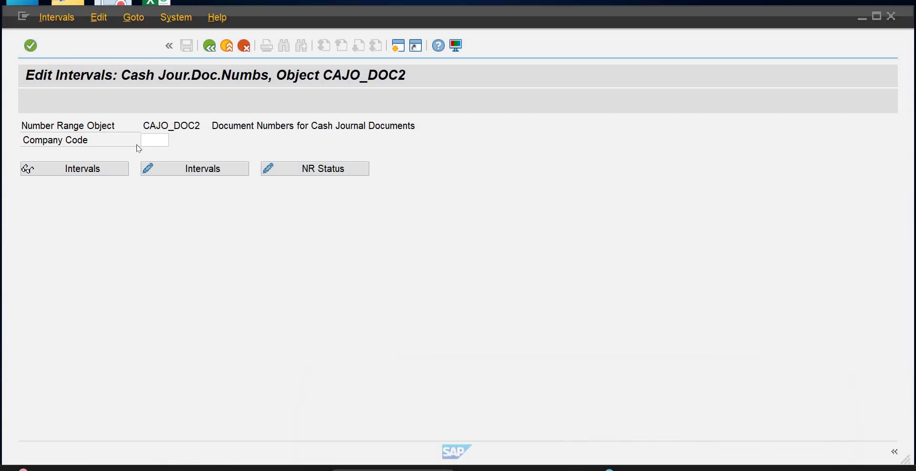
left_click(152, 138)
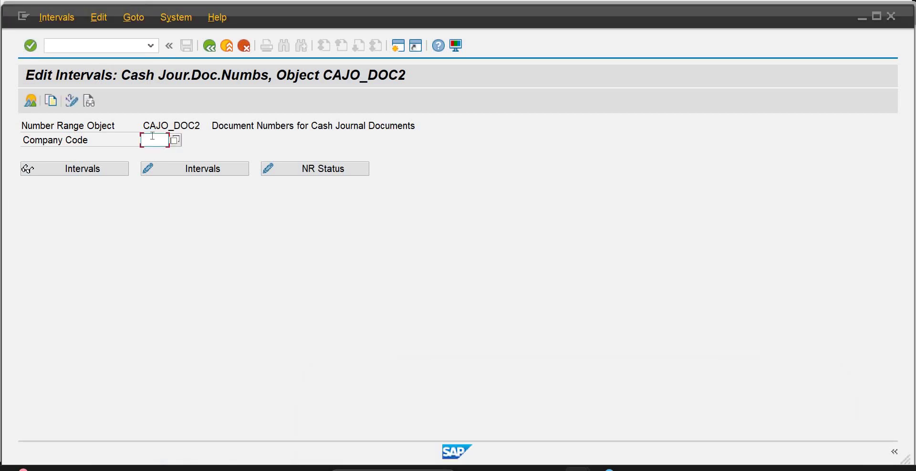
type("jr01")
left_click(175, 170)
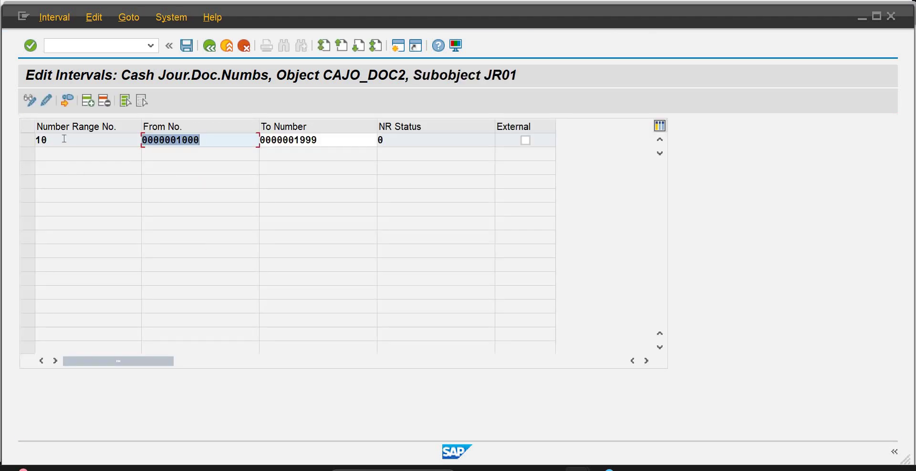
Check the interval number in the cash journal message and add number range 01 from 0001 to 0999 for JR01.
mouse_move(597, 467)
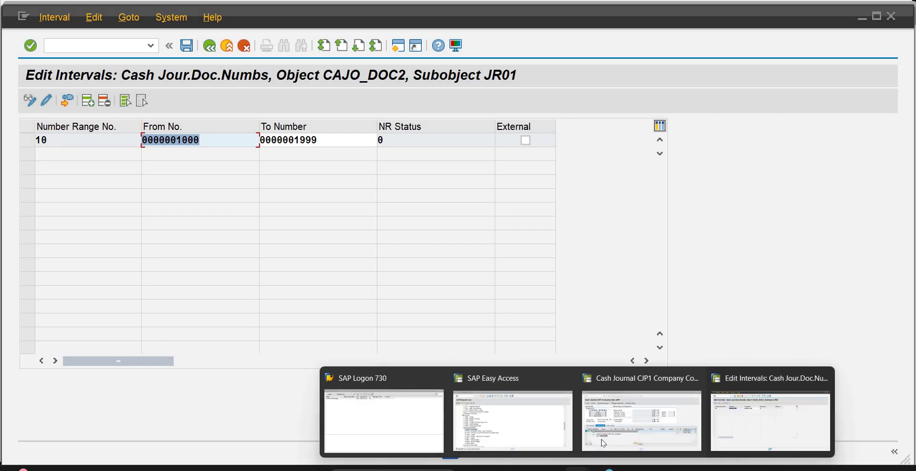
left_click(604, 443)
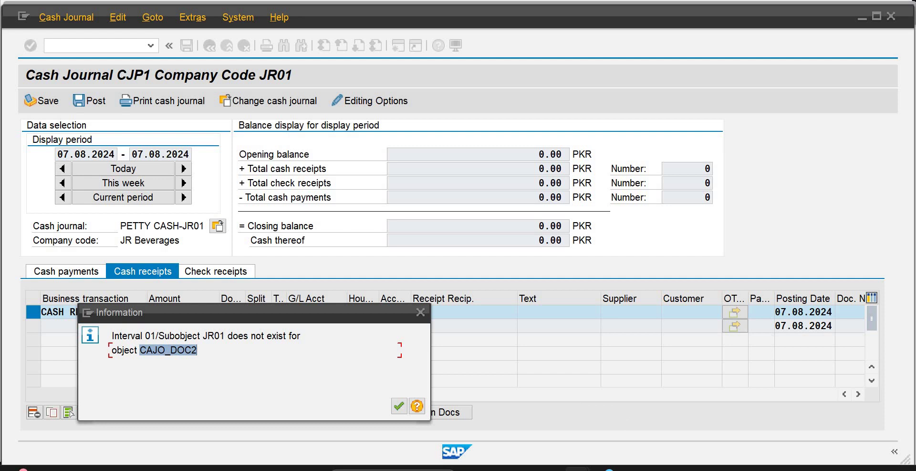
mouse_move(597, 467)
left_click(765, 409)
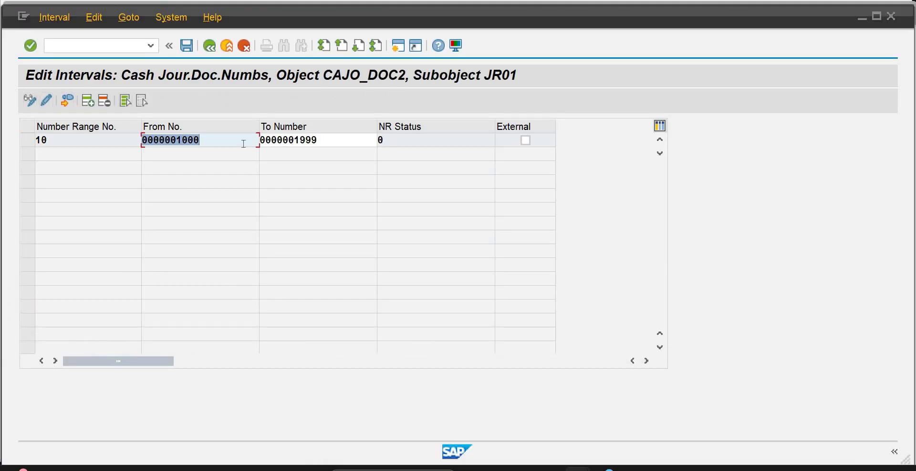
left_click(87, 102)
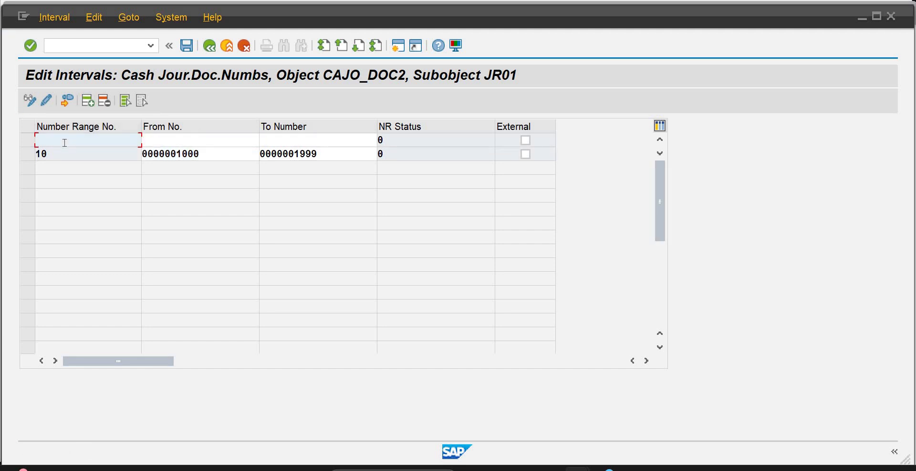
type("01")
key("Tab")
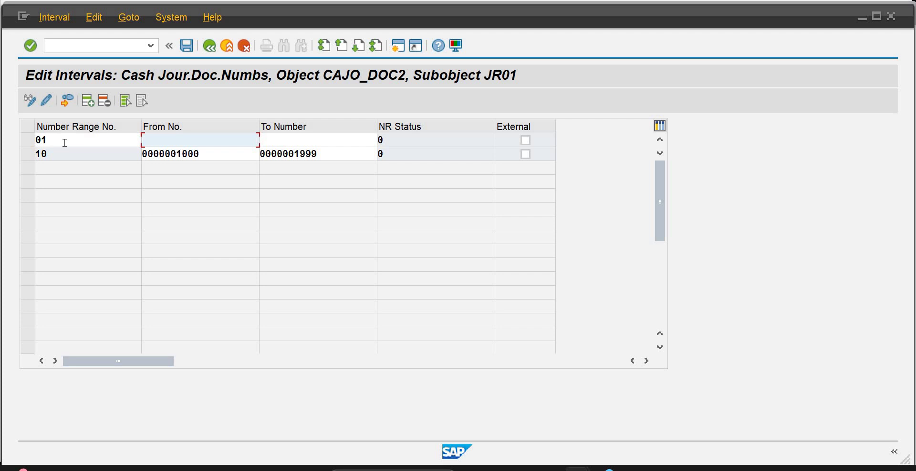
type("0001")
key("Tab")
type("0999")
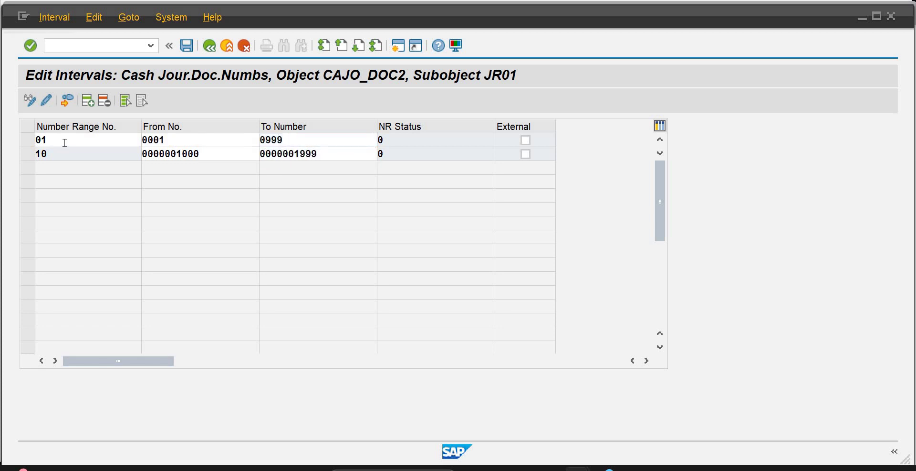
key("Return")
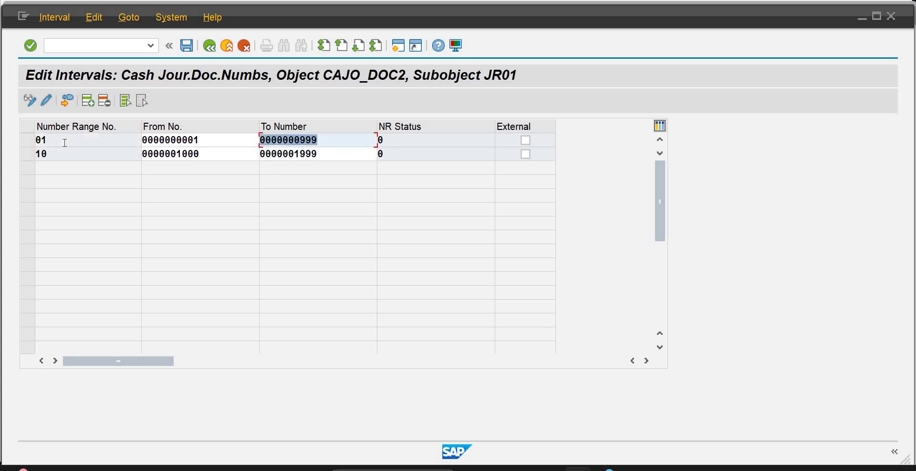
Save JR01's number range intervals for CAJO_DOC2, acknowledge the transport notice, and return to the cash journal session.
left_click(184, 48)
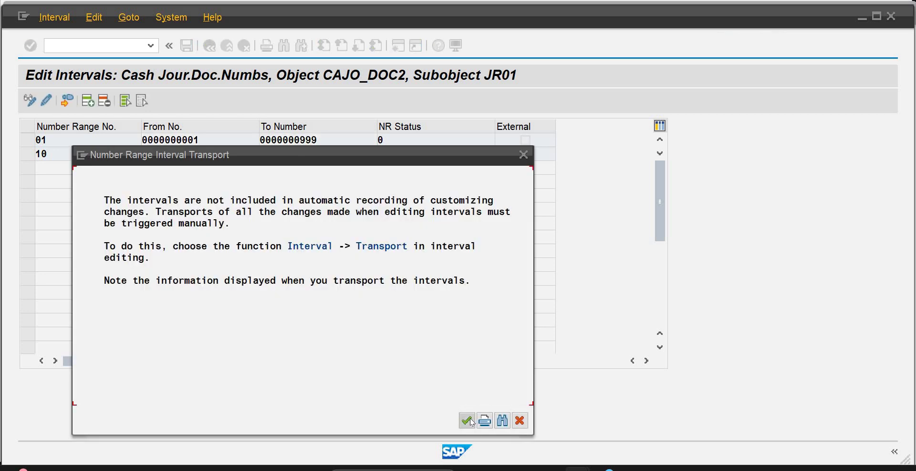
key("Return")
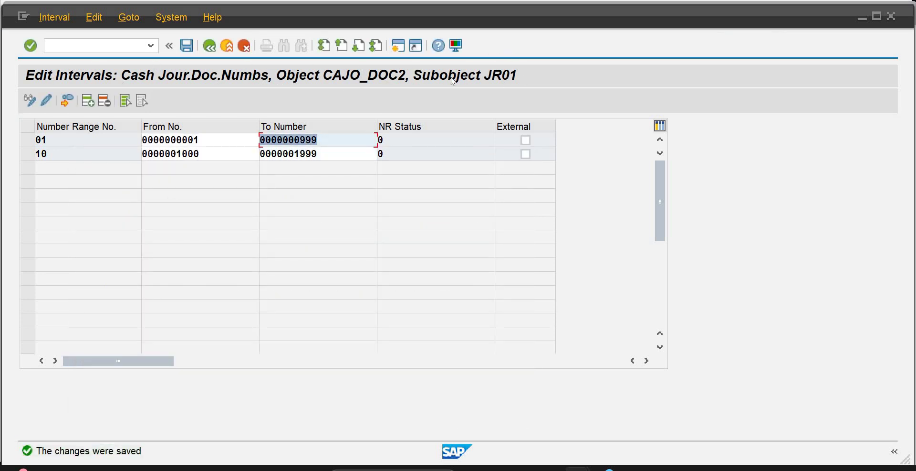
mouse_move(580, 467)
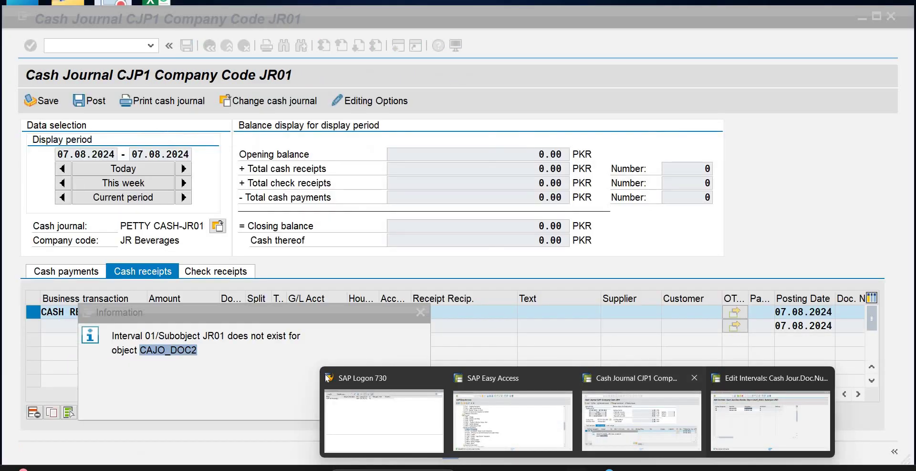
left_click(605, 431)
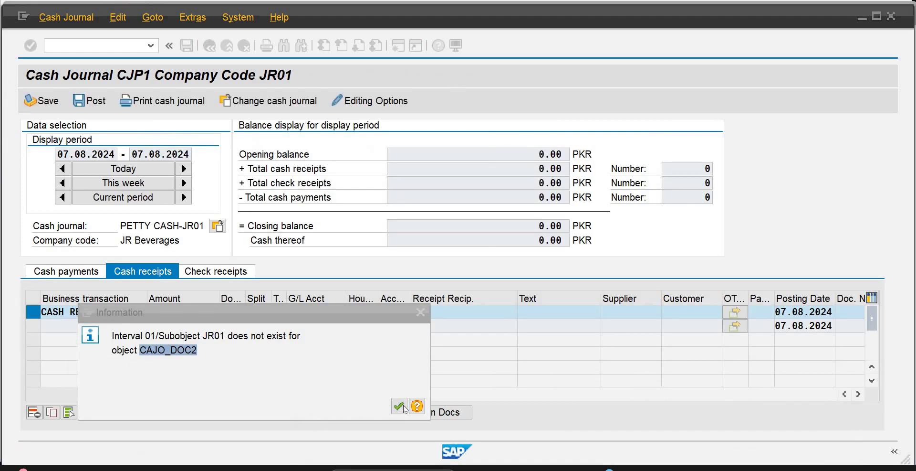
Exit the cash journal without keeping the unsaved receipt and restart Cash Journal Posting (FBCJ).
key("Return")
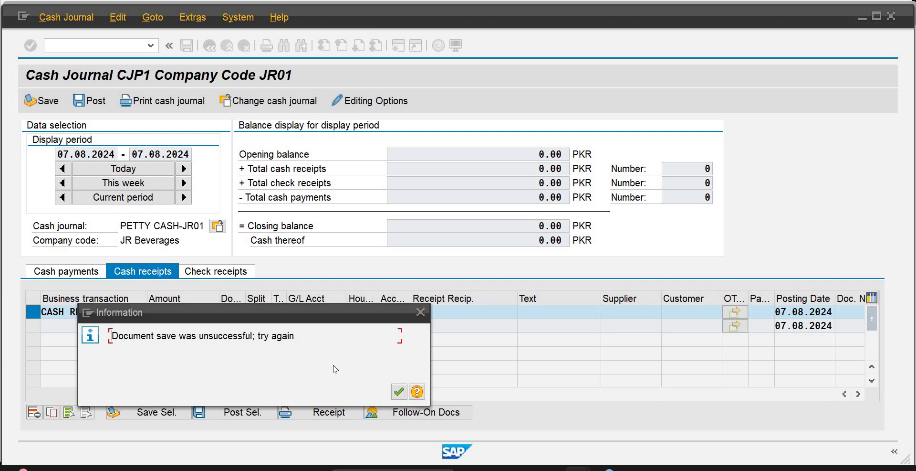
left_click(399, 391)
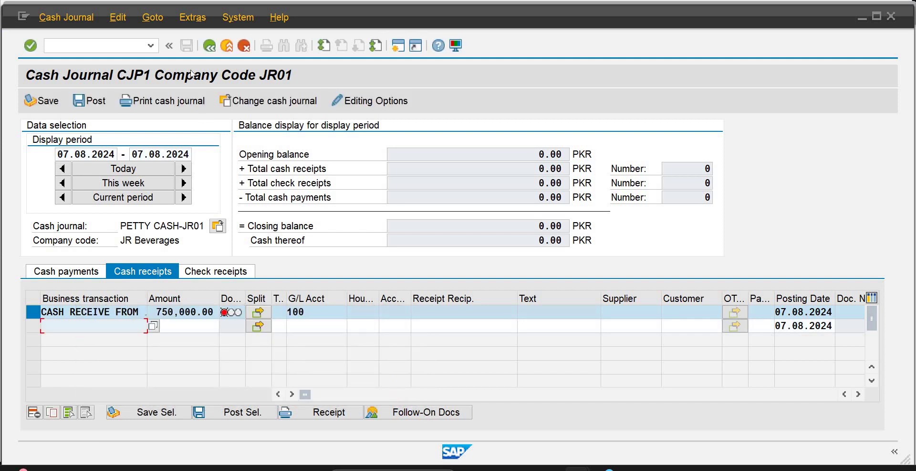
left_click(243, 45)
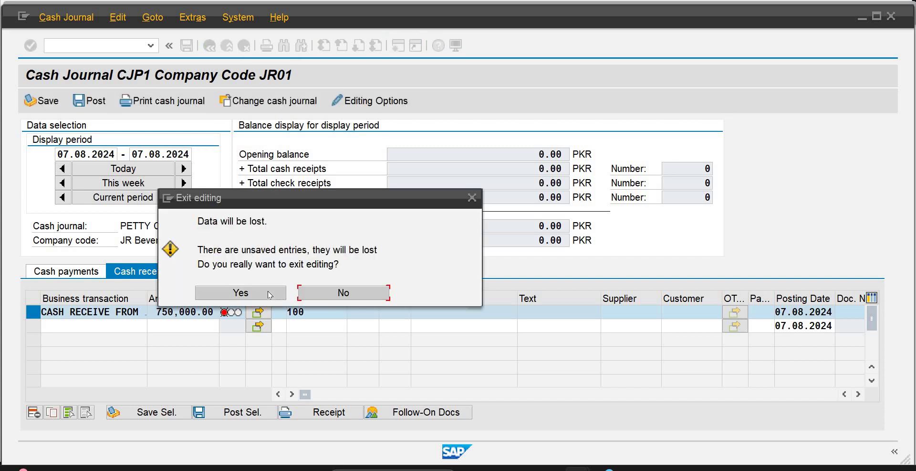
left_click(270, 292)
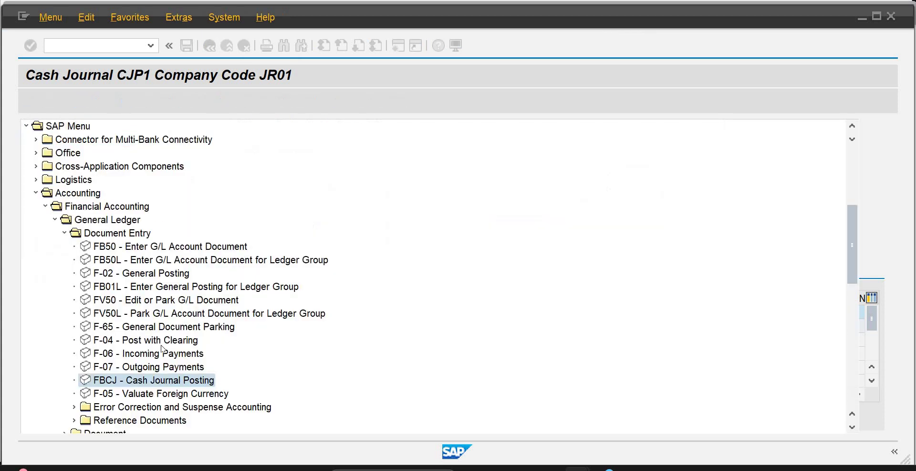
double_click(146, 381)
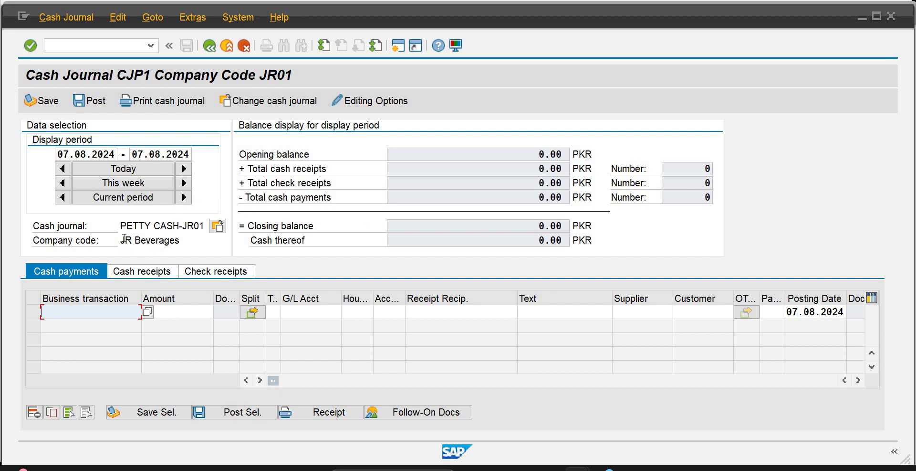
Enter a cash receipt line with business transaction CASH FROM BANK and an amount of 750000.
left_click(110, 170)
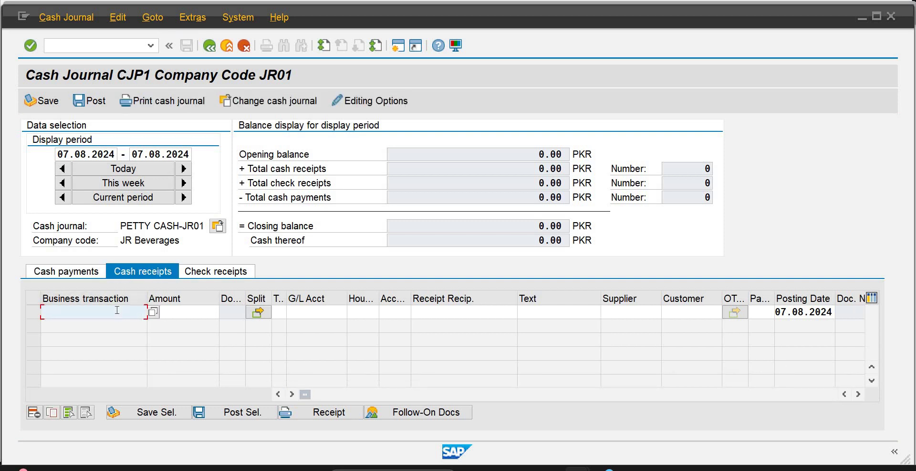
type("c")
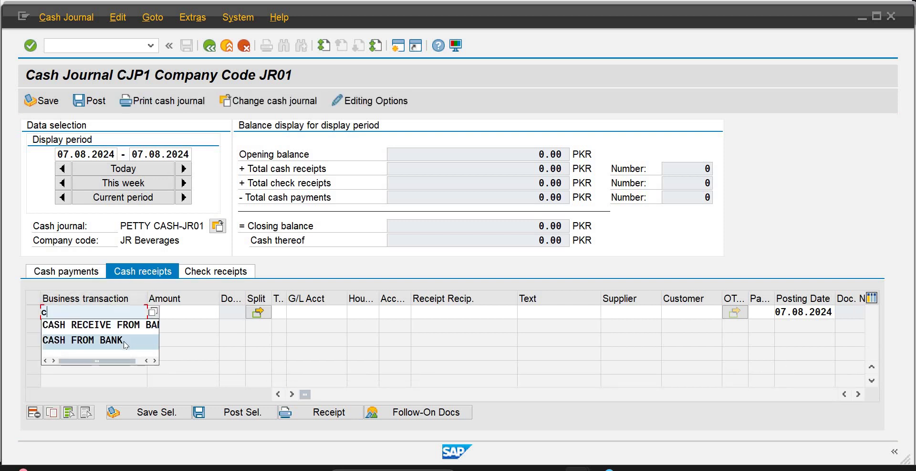
left_click(126, 344)
left_click(181, 311)
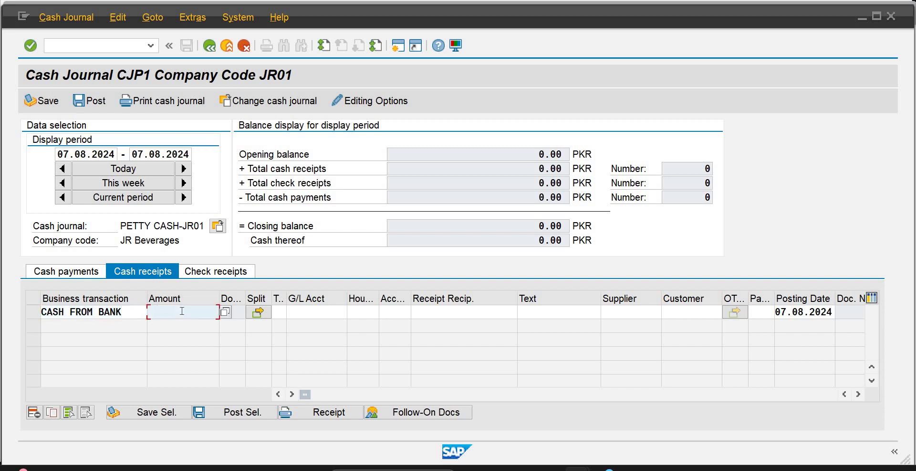
type("75000")
key("Tab")
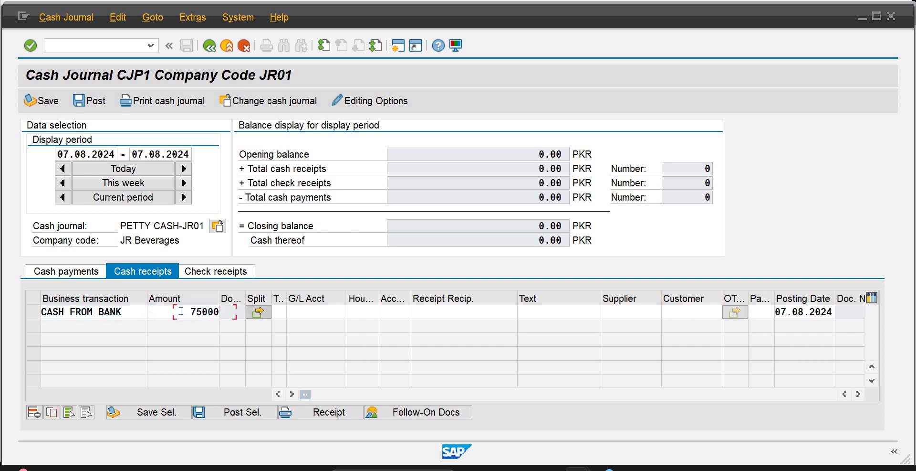
key("shift+Tab")
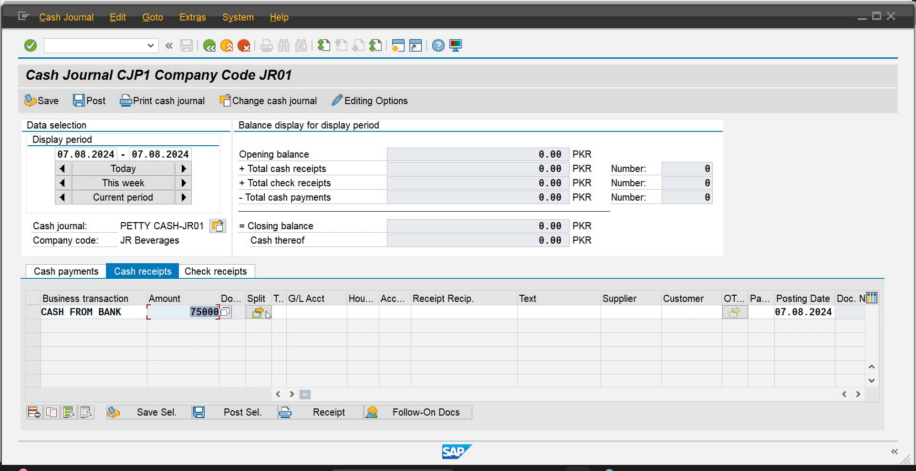
type("750000")
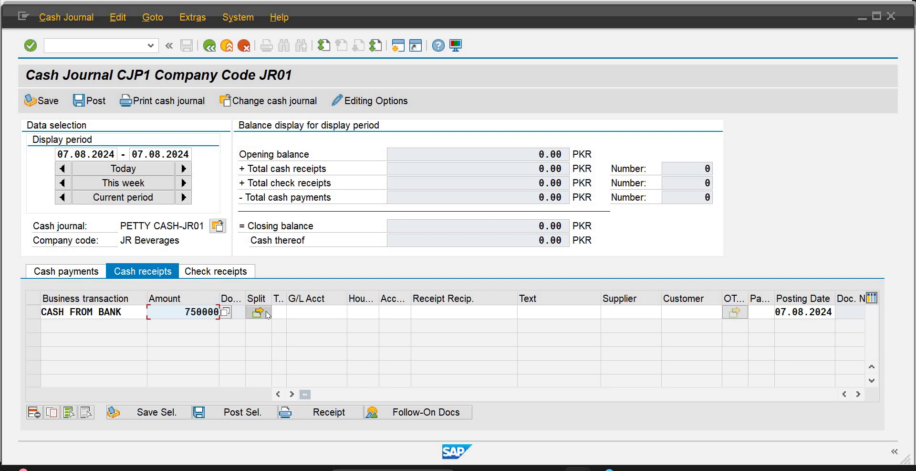
key("Tab")
key("Tab")
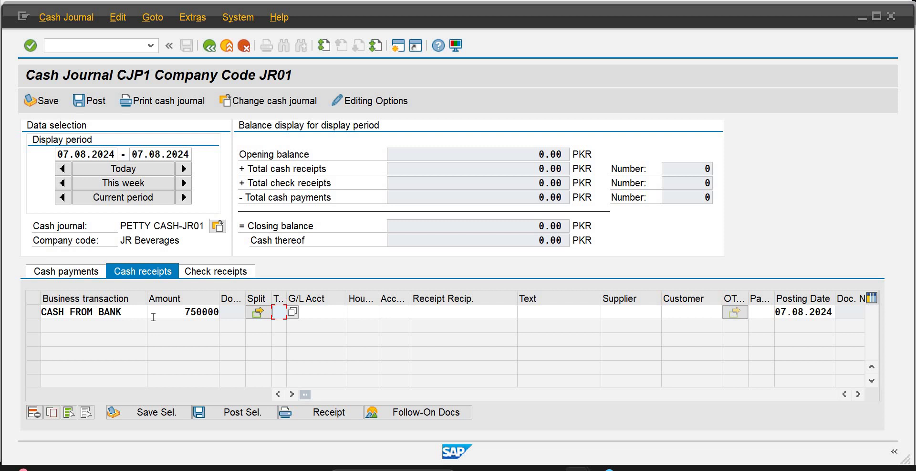
key("Return")
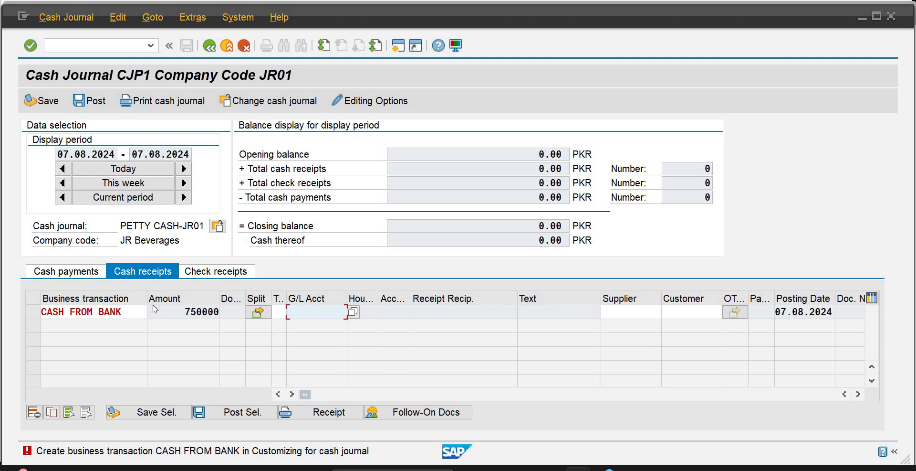
Replace the receipt's business transaction with CASH RECEIVE FROM BANK, chosen from the list of available transactions.
left_click(144, 310)
key("F4")
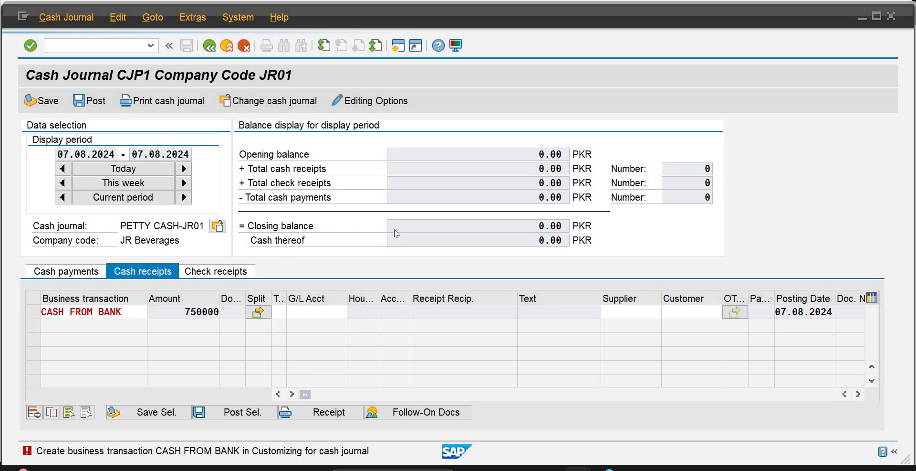
left_click(358, 349)
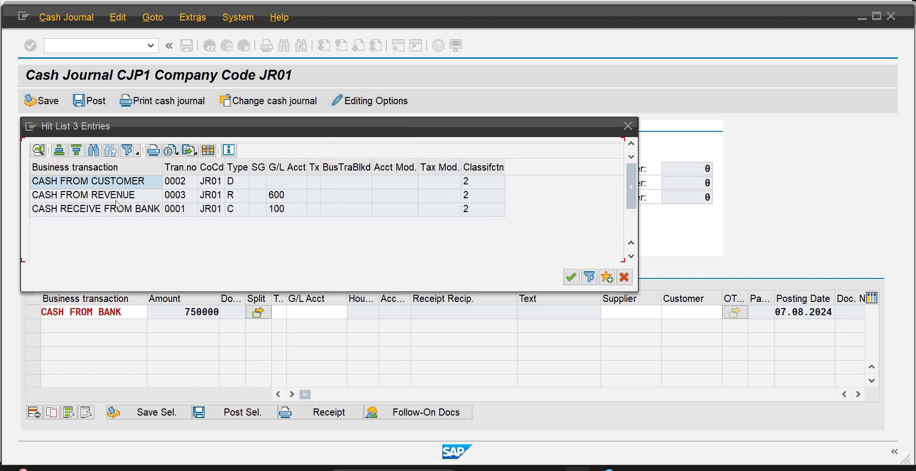
double_click(108, 208)
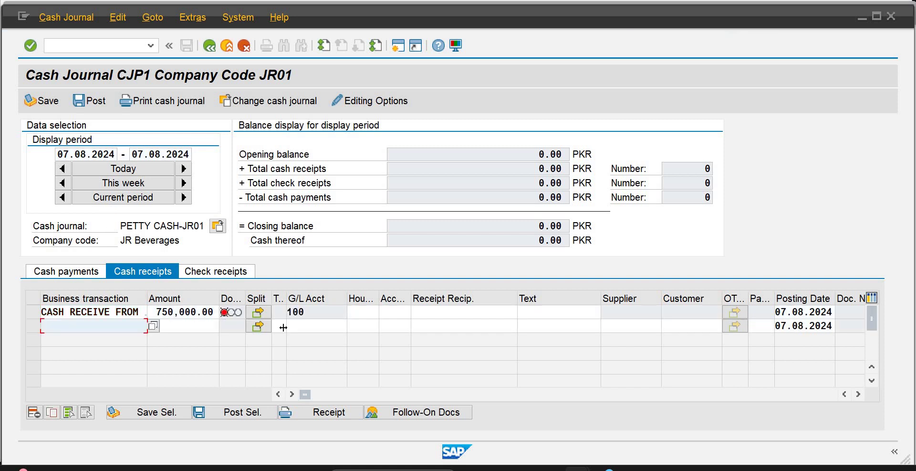
key("Return")
Save the selected cash receipt line and acknowledge the payer data message.
left_click(33, 312)
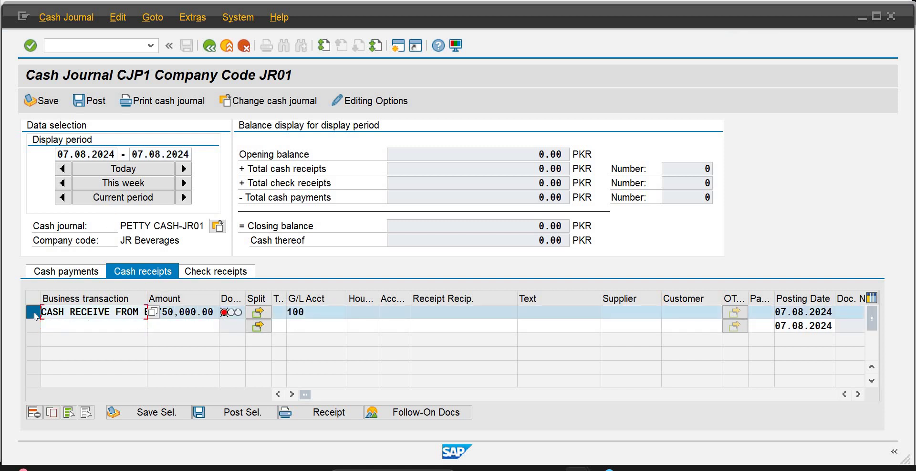
left_click(154, 414)
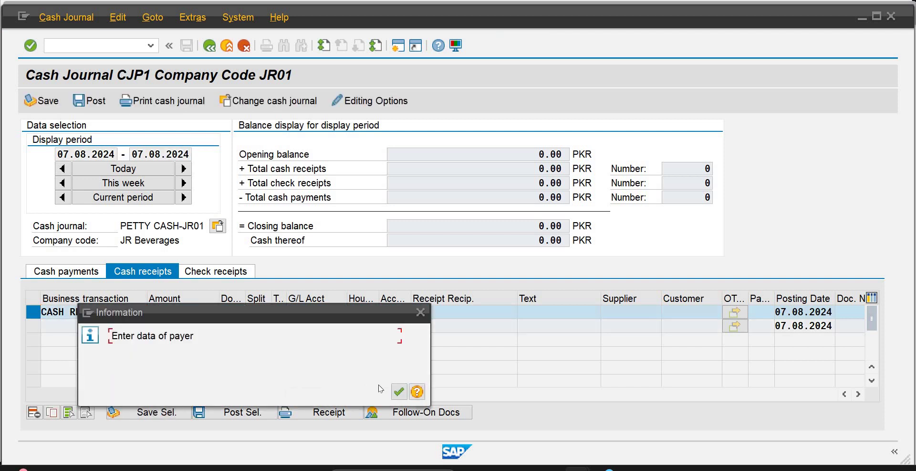
left_click(399, 393)
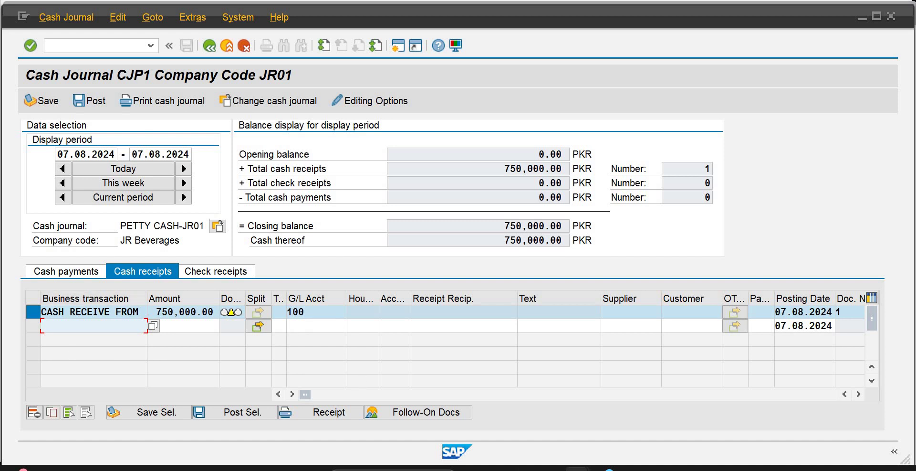
In the other SAP session, display all line items of G/L account 100 for company code JR01 with FAGLL03.
mouse_move(552, 467)
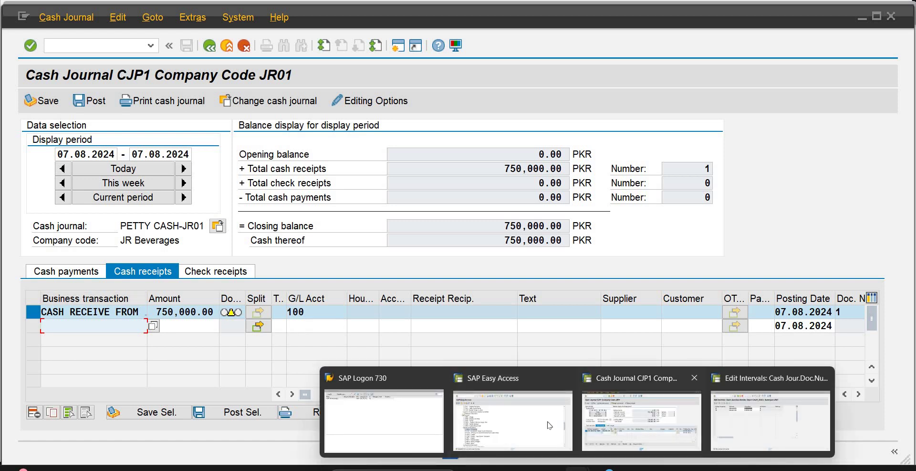
left_click(513, 420)
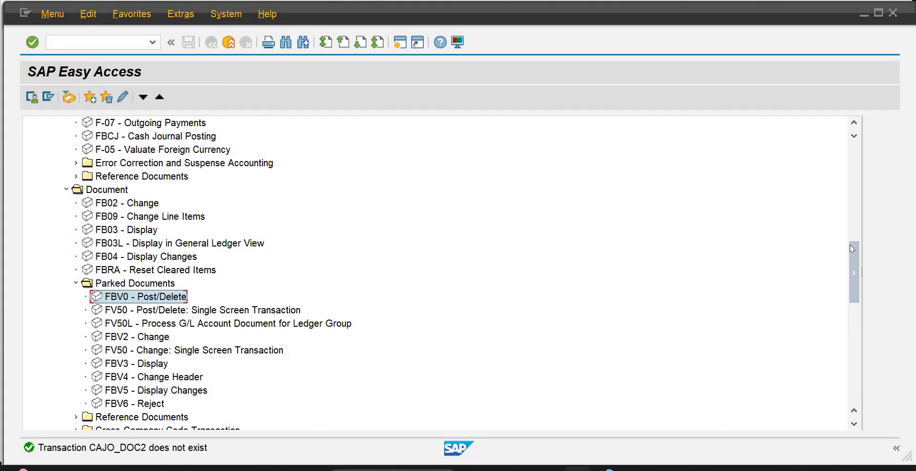
left_click_drag(850, 244, 848, 178)
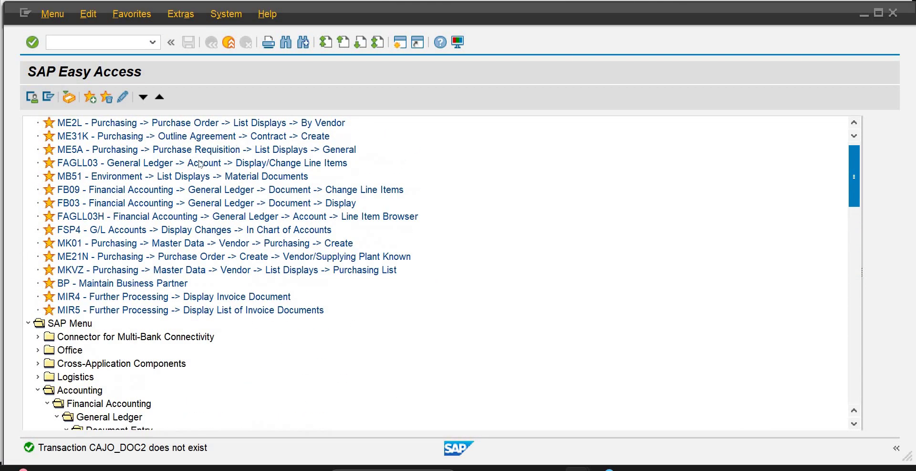
double_click(193, 163)
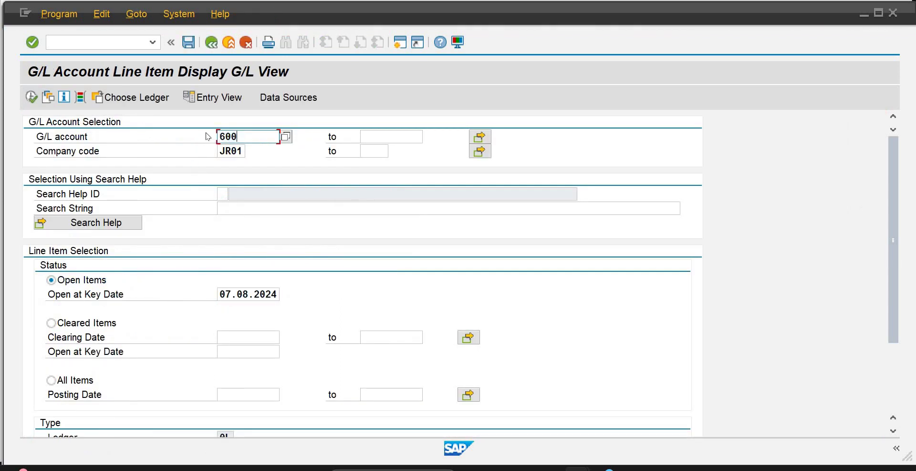
type("100")
left_click(51, 380)
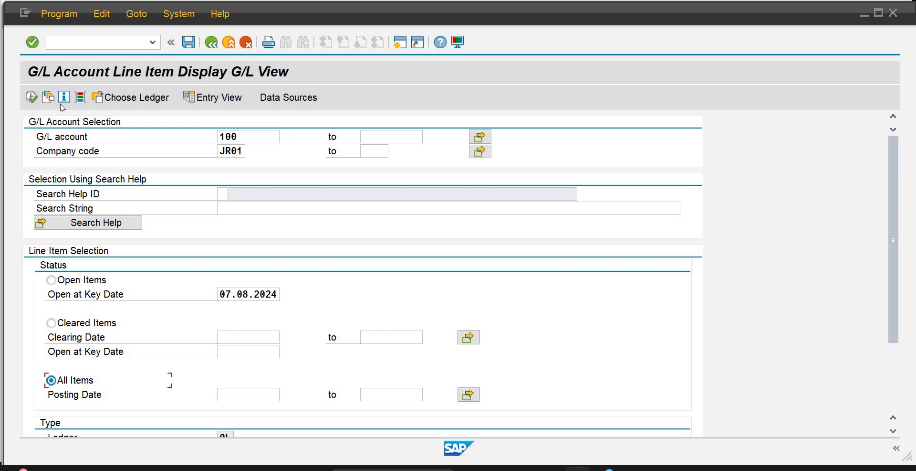
key("F8")
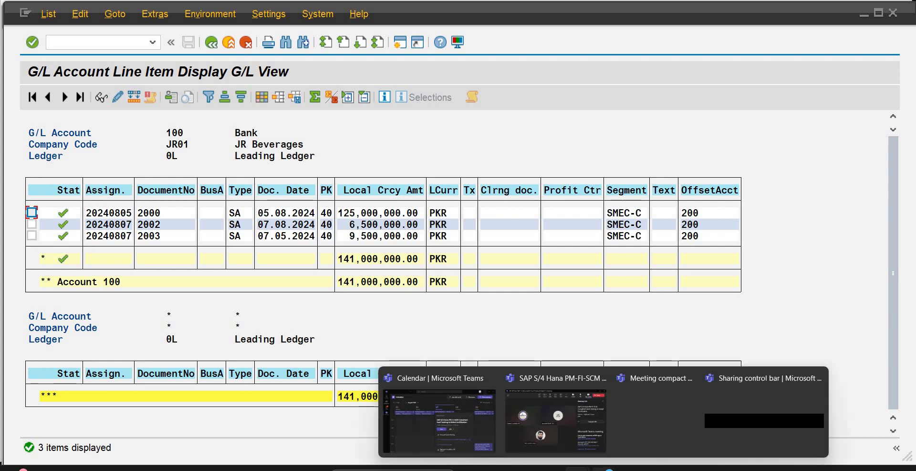
Return to the cash journal and try to post the selected cash receipt, acknowledging the account 101 message.
left_click(616, 447)
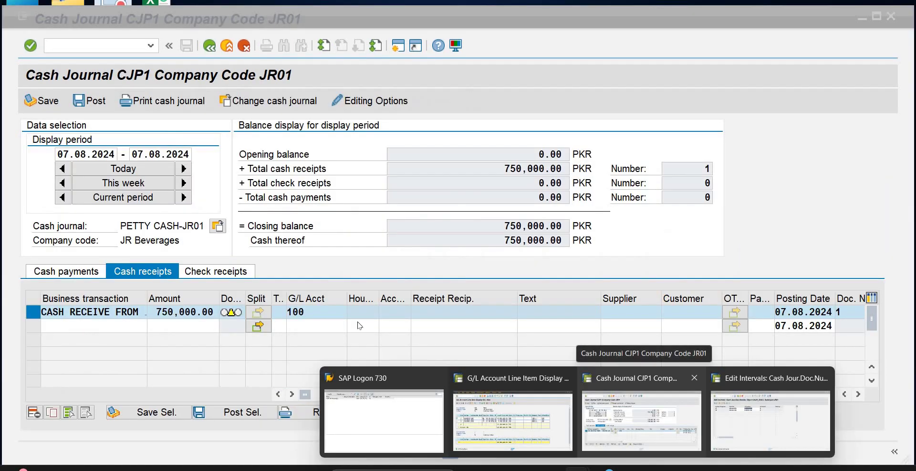
left_click(616, 447)
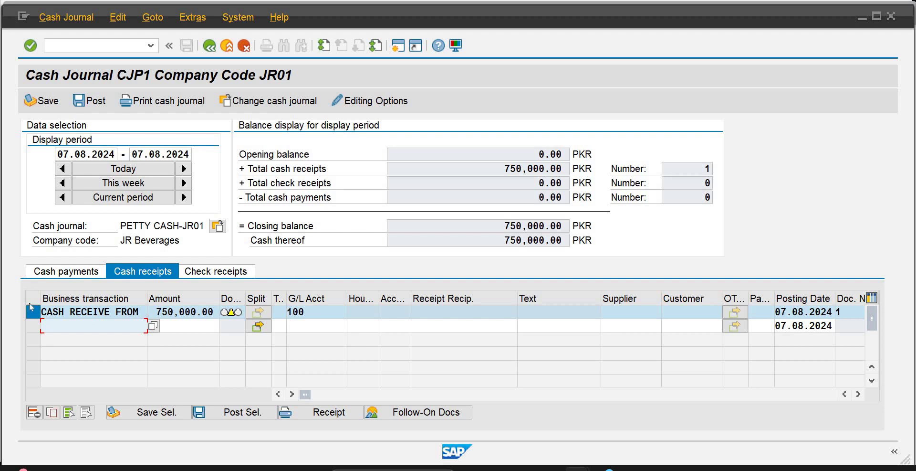
left_click(226, 410)
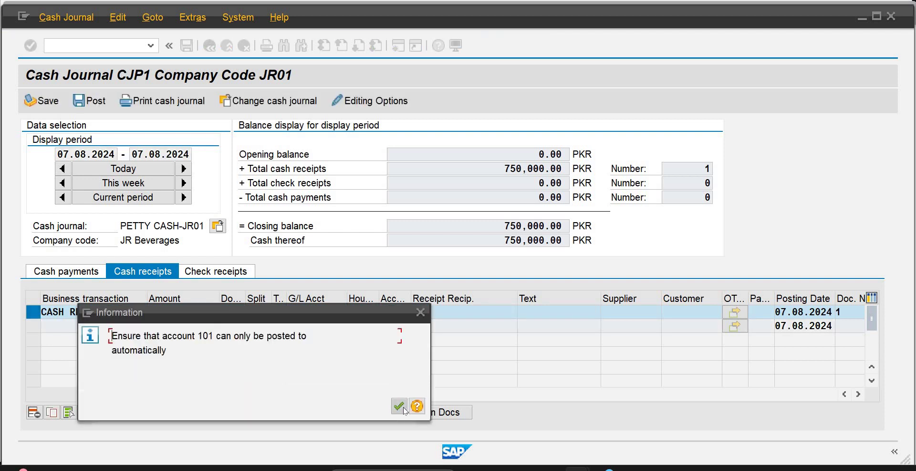
left_click(406, 408)
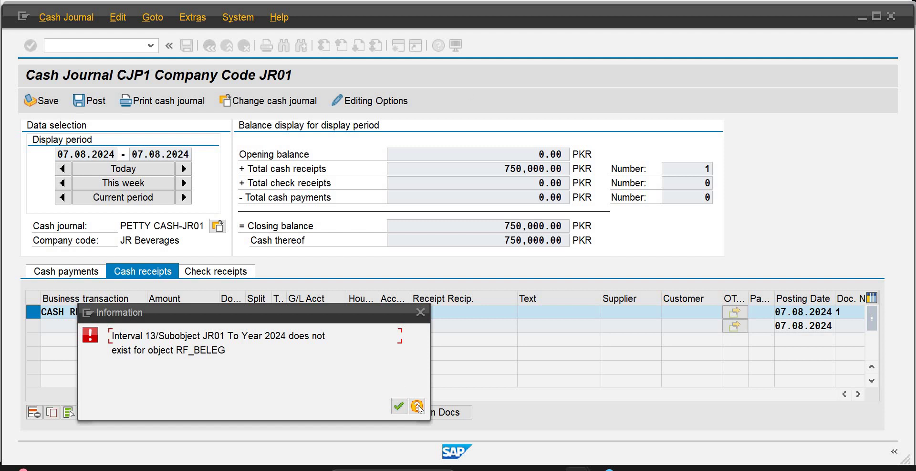
Examine the detailed help for the RF_BELEG interval message and close it.
left_click(417, 406)
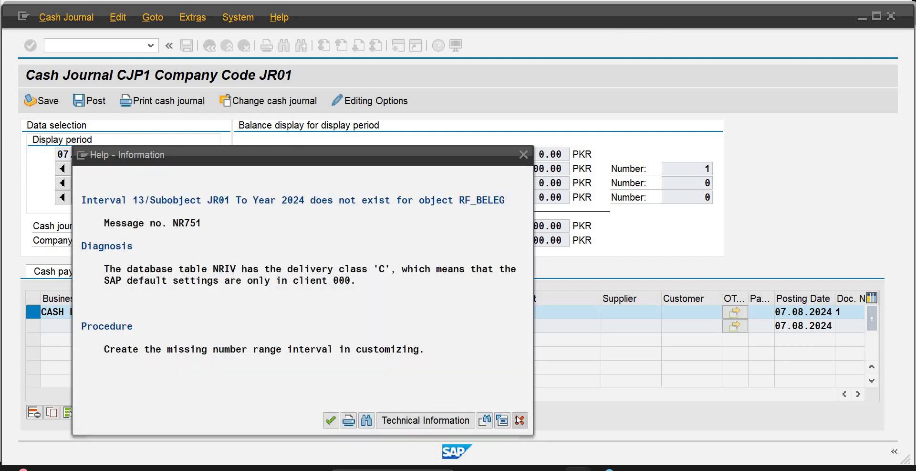
left_click(518, 420)
mouse_move(552, 470)
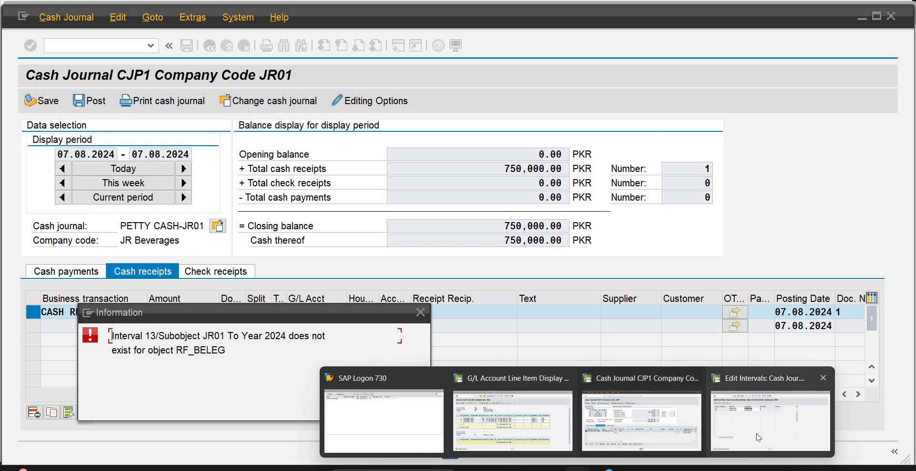
Switch to the session with the CAJO_DOC2 intervals, leave that transaction and open accounting document number ranges with FBN1.
left_click(759, 437)
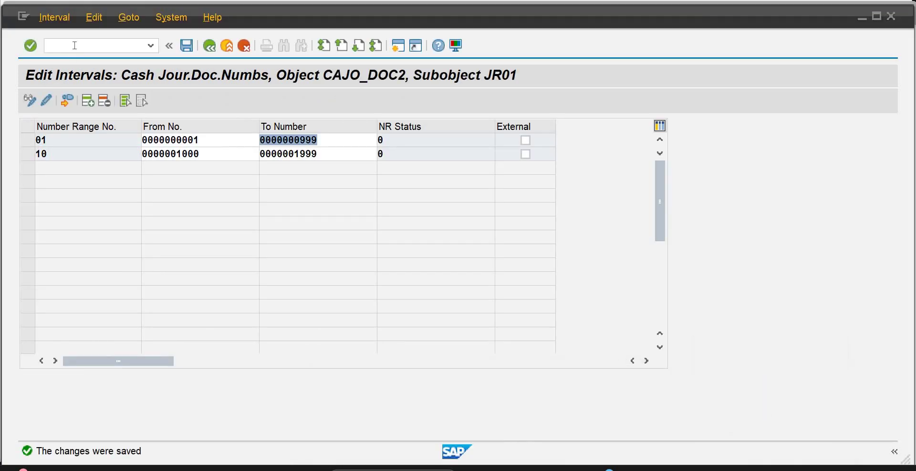
left_click(75, 46)
type("/n")
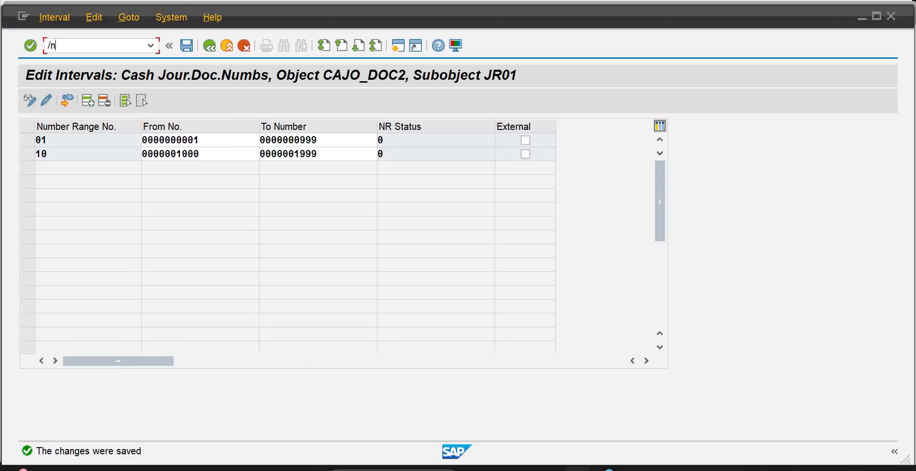
key("Return")
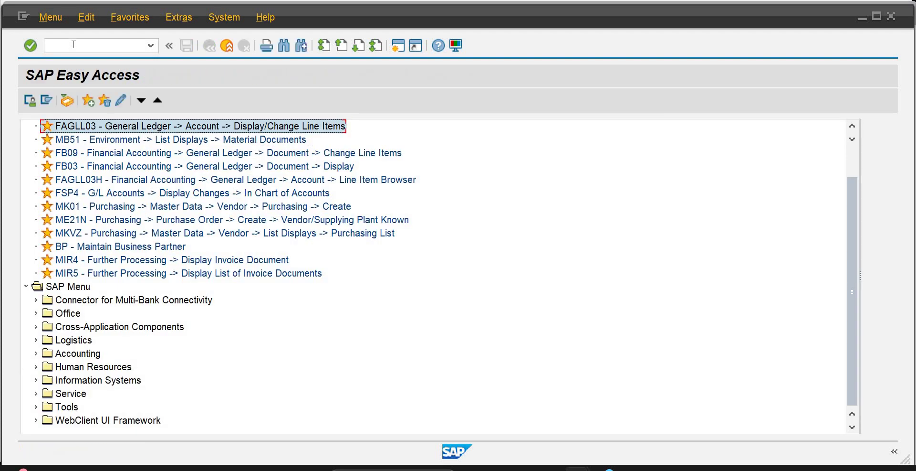
left_click(74, 44)
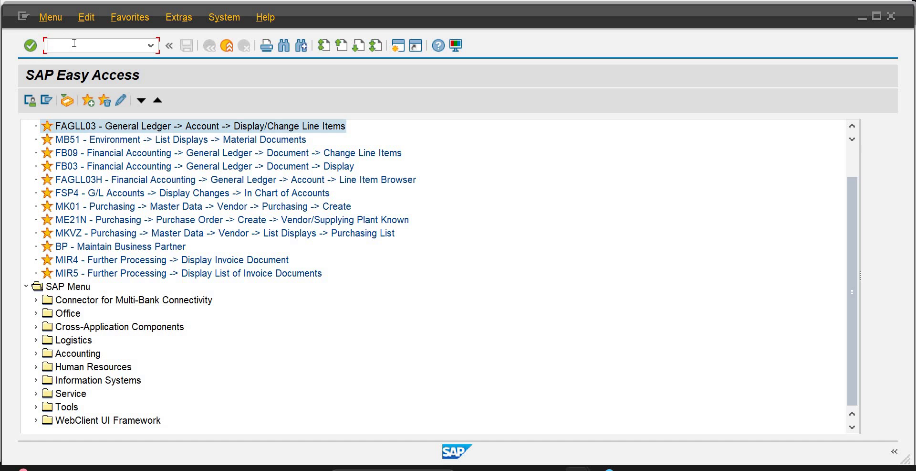
type("fbn1")
key("Return")
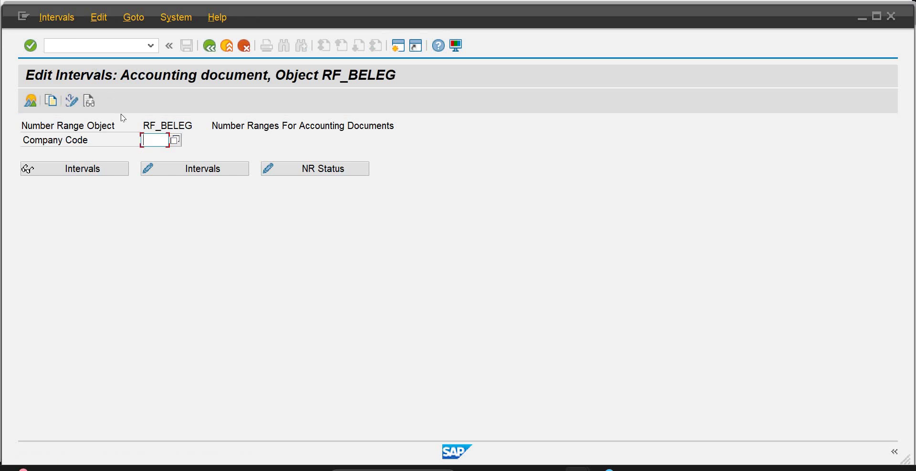
Compare the RF_BELEG object name with the cash journal message, and open the intervals of company code JR01 for editing.
left_click_drag(196, 123, 140, 127)
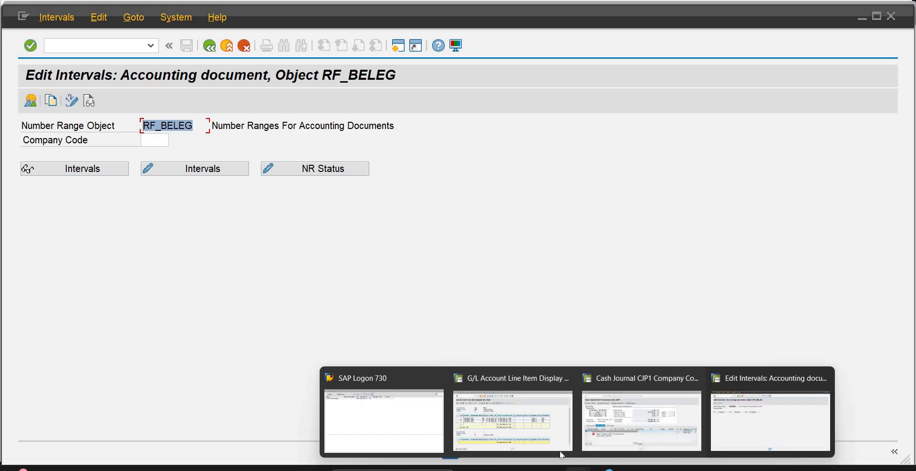
left_click(637, 410)
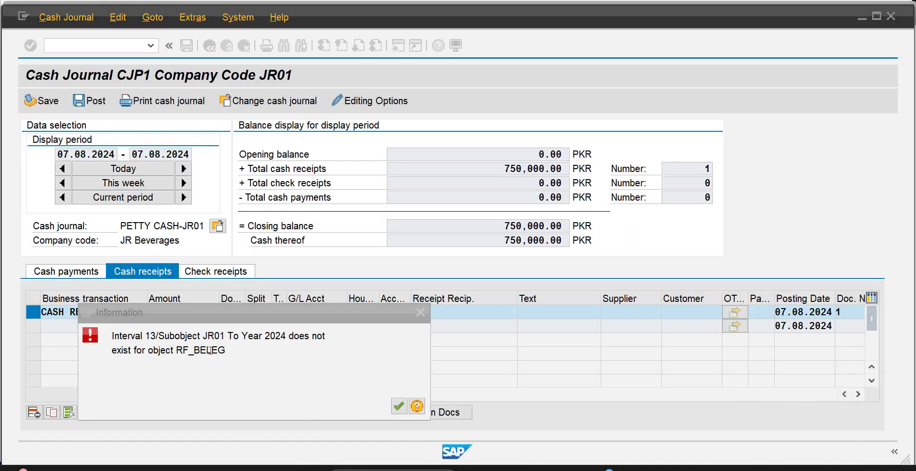
left_click_drag(233, 362, 208, 381)
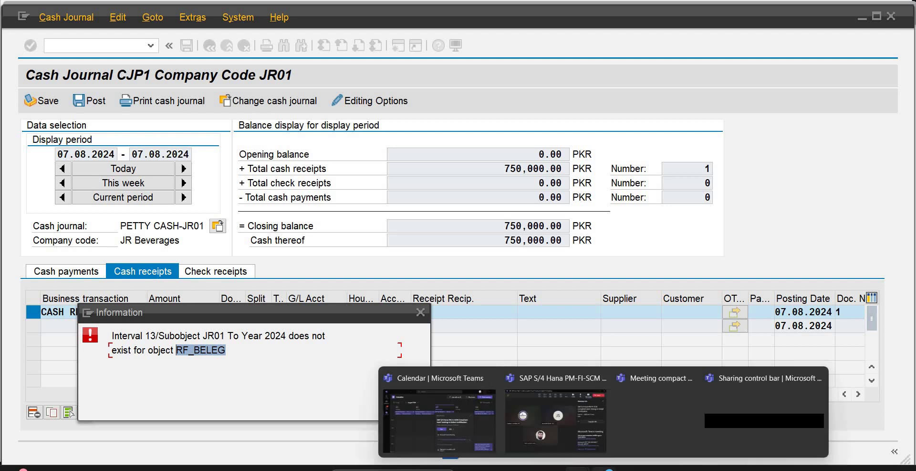
mouse_move(604, 468)
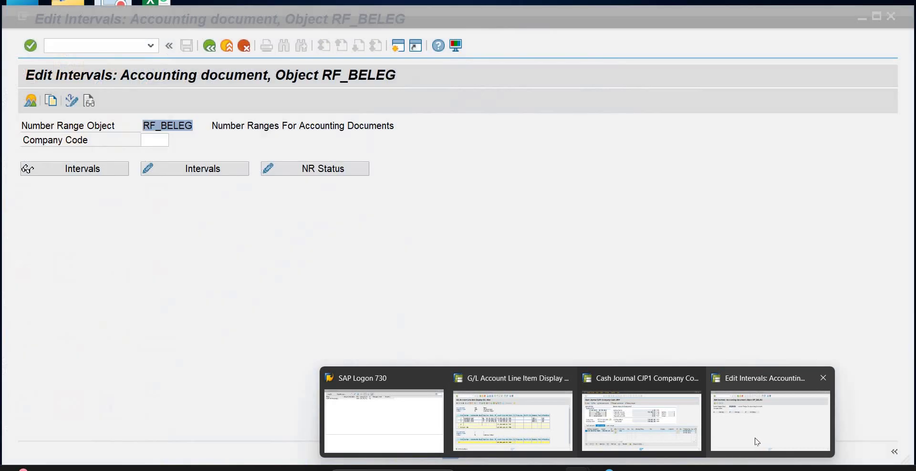
left_click(757, 438)
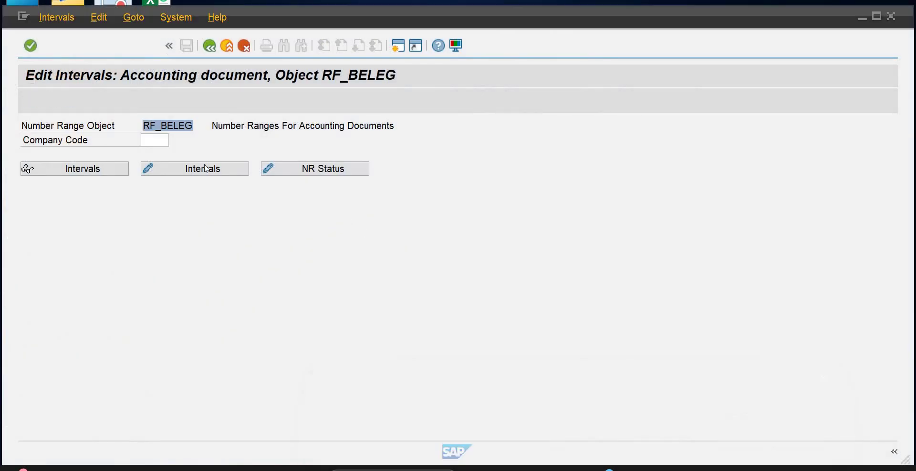
left_click(154, 136)
type("j")
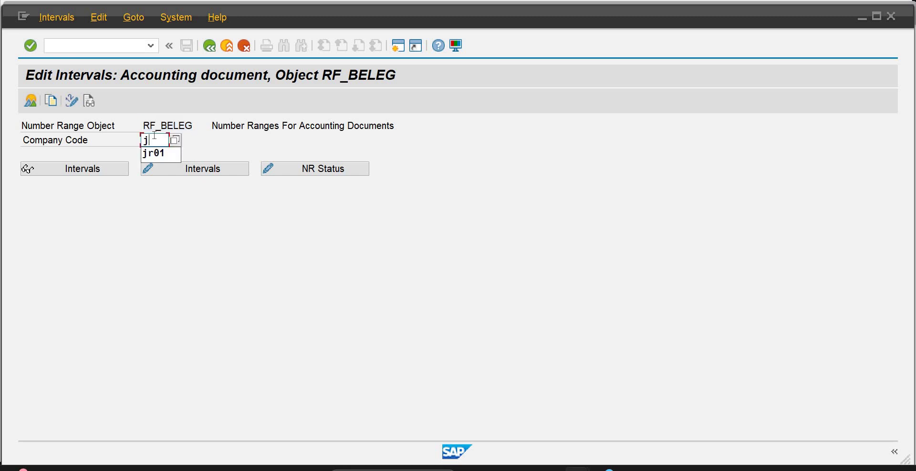
type("r01")
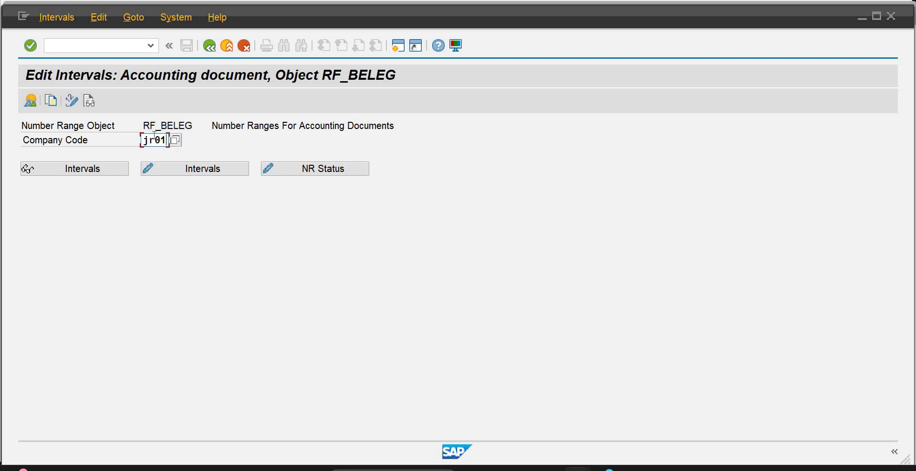
left_click(209, 173)
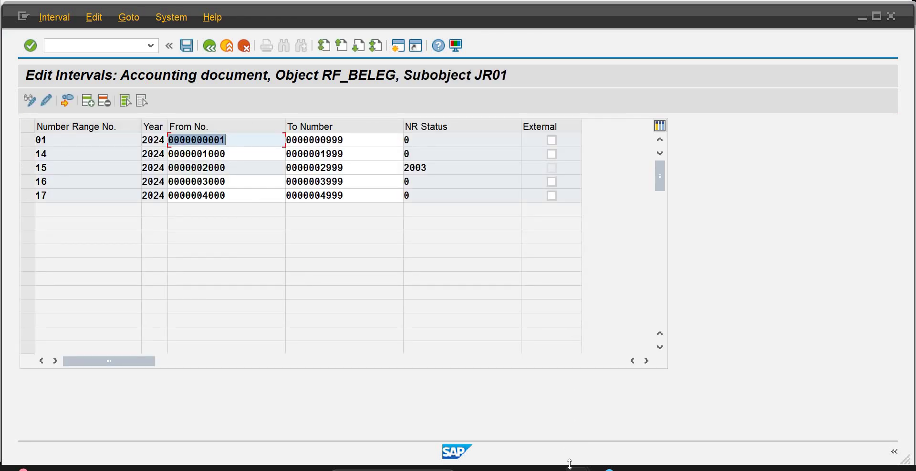
Recheck the missing interval in the cash journal message, and add number range 13 for year 2024 from 5000 to 5999.
mouse_move(571, 466)
left_click(639, 435)
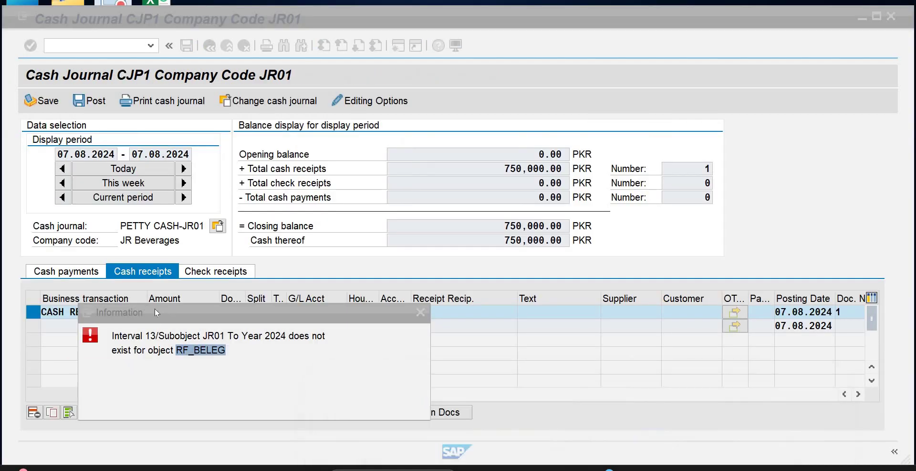
mouse_move(591, 428)
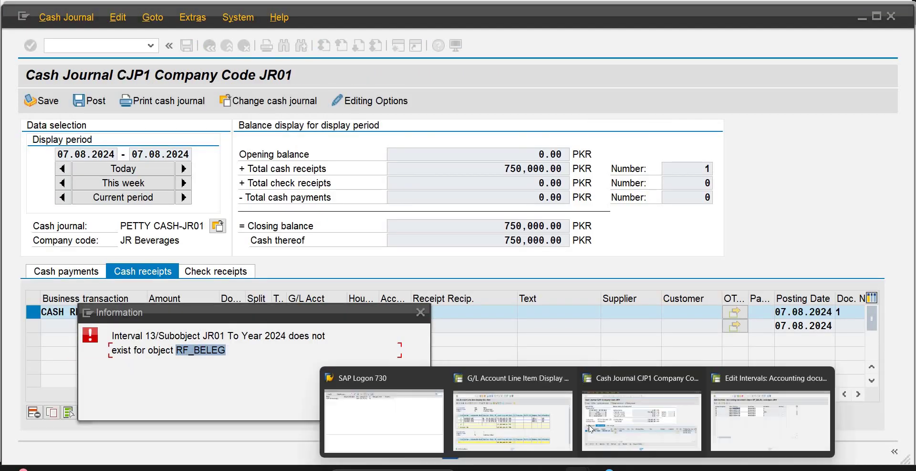
left_click(745, 424)
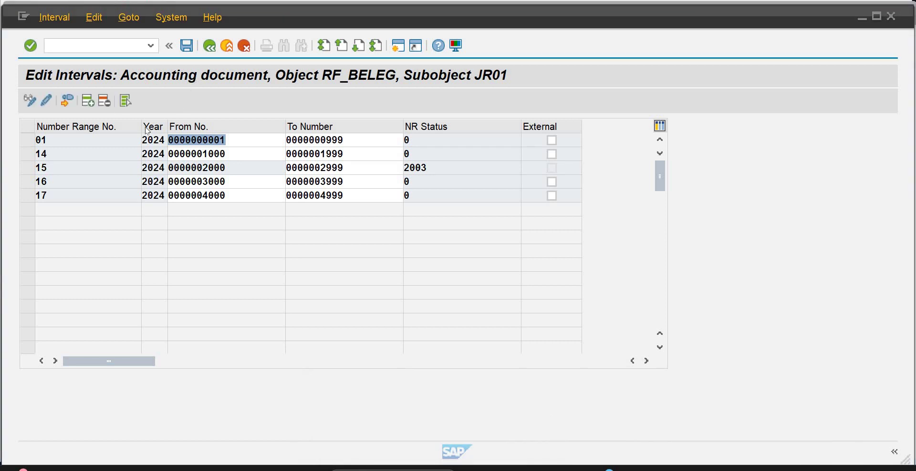
left_click(92, 103)
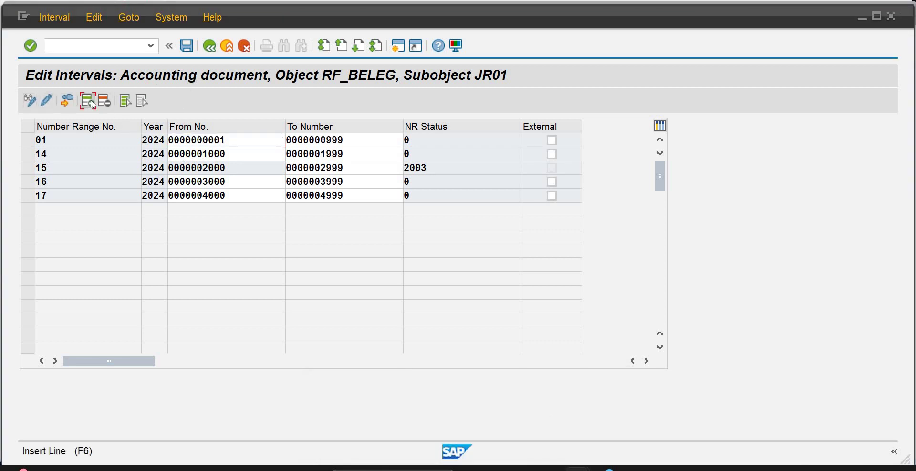
type("13")
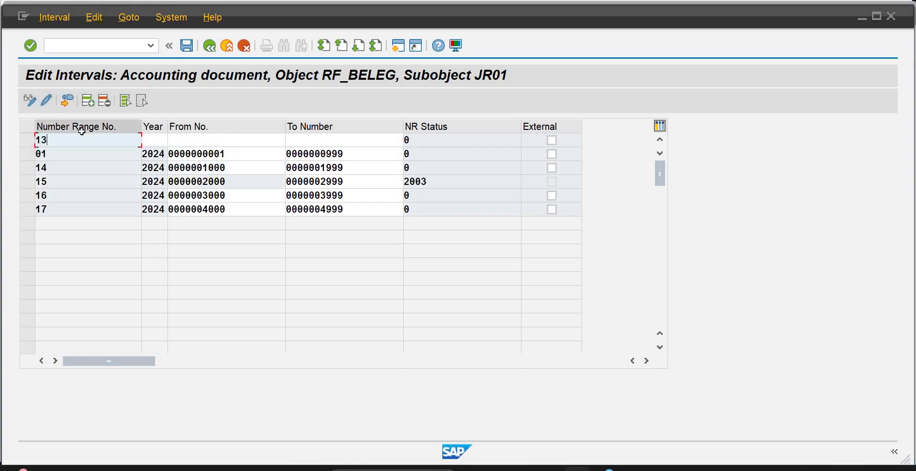
key("Tab")
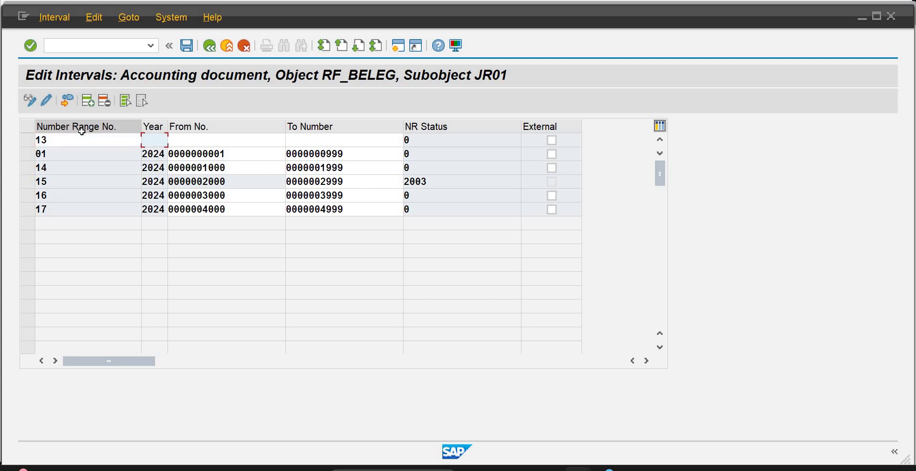
type("2024")
key("Tab")
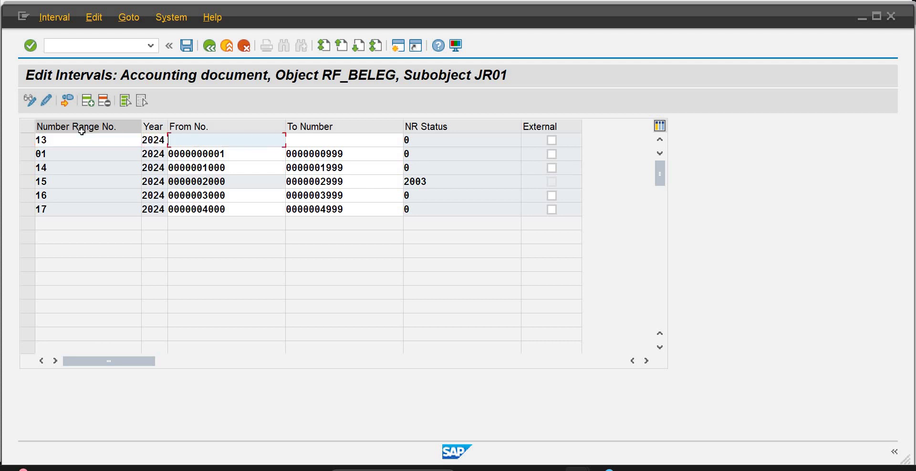
type("5000")
key("Tab")
type("5")
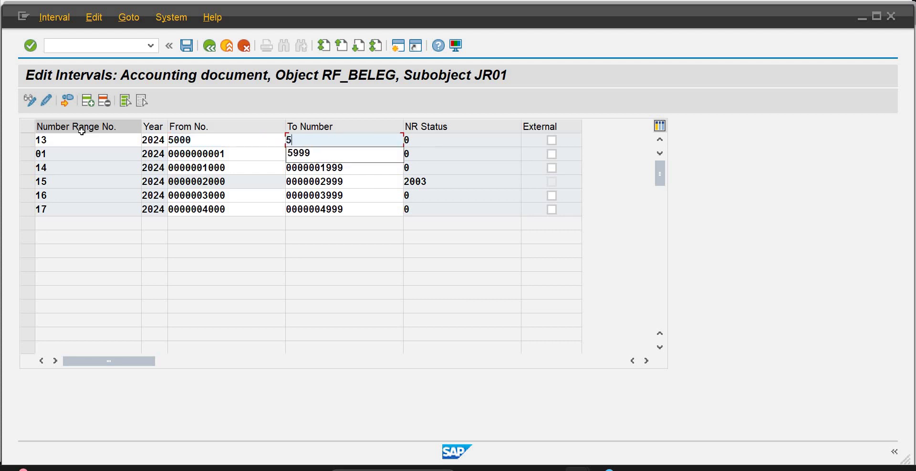
type("999")
key("Return")
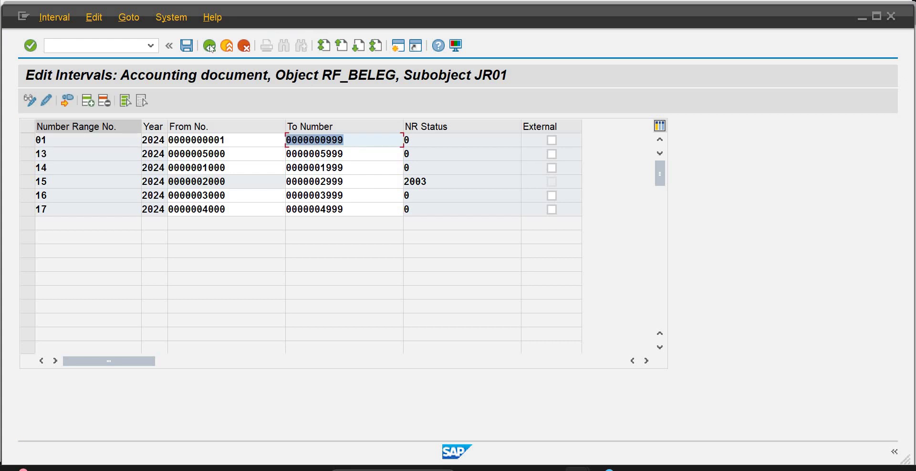
Save the RF_BELEG intervals for JR01 and acknowledge the number range transport notice.
left_click(305, 244)
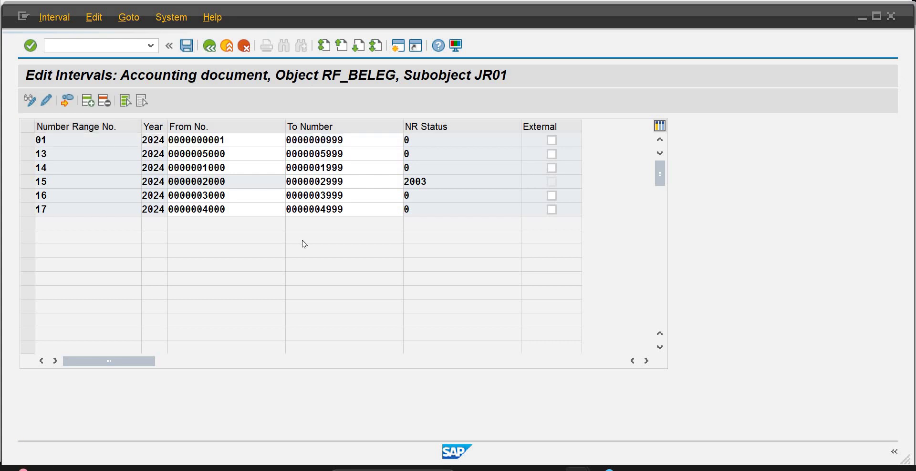
key("ctrl+s")
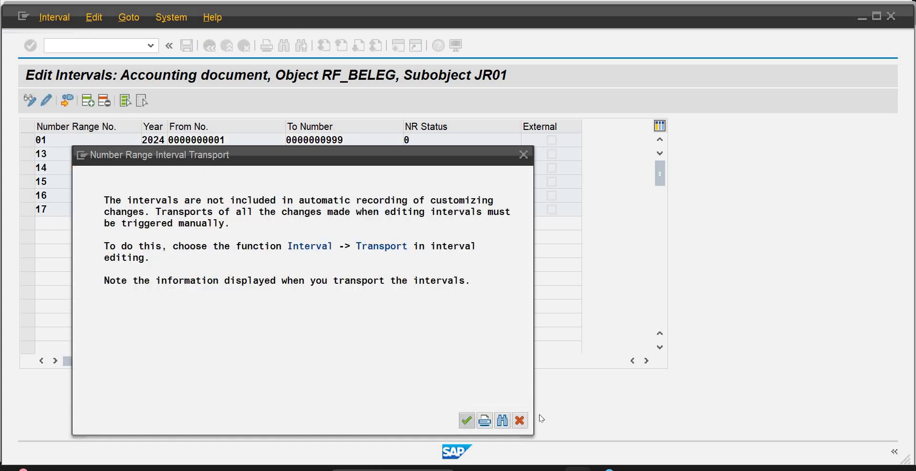
key("Return")
Return to the cash journal, dismiss the interval message and post the selected cash receipt, acknowledging the account 101 message.
mouse_move(451, 466)
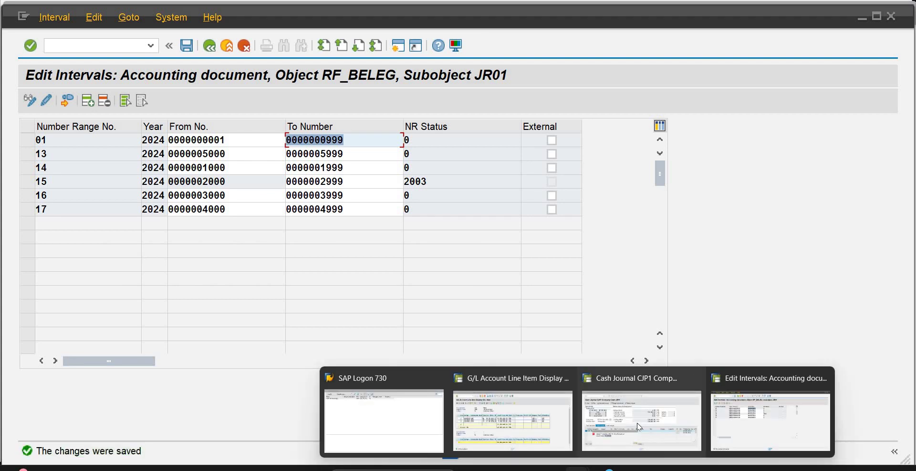
left_click(639, 424)
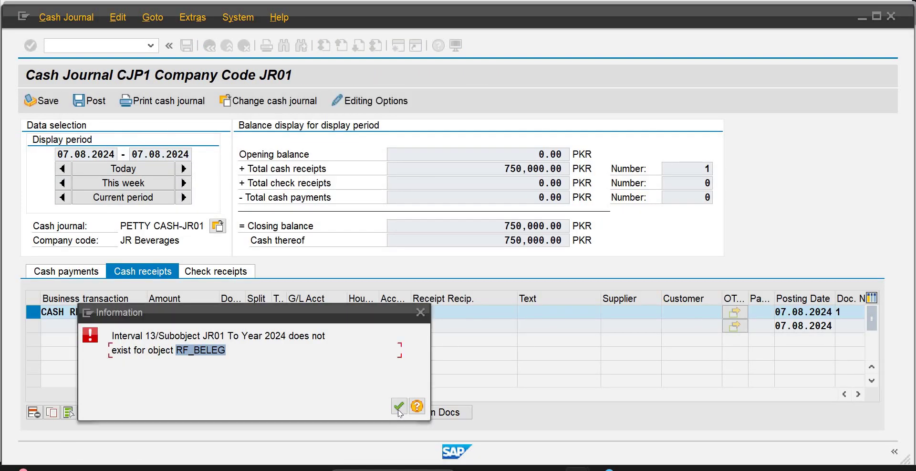
left_click(399, 406)
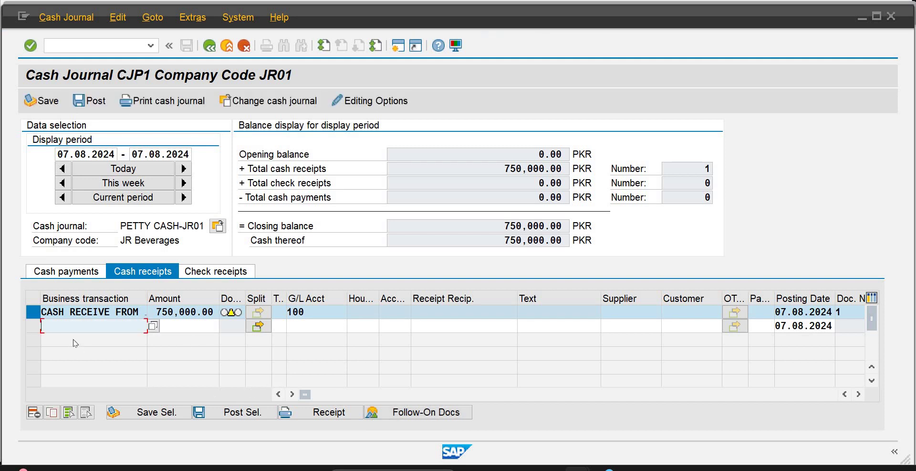
left_click(227, 412)
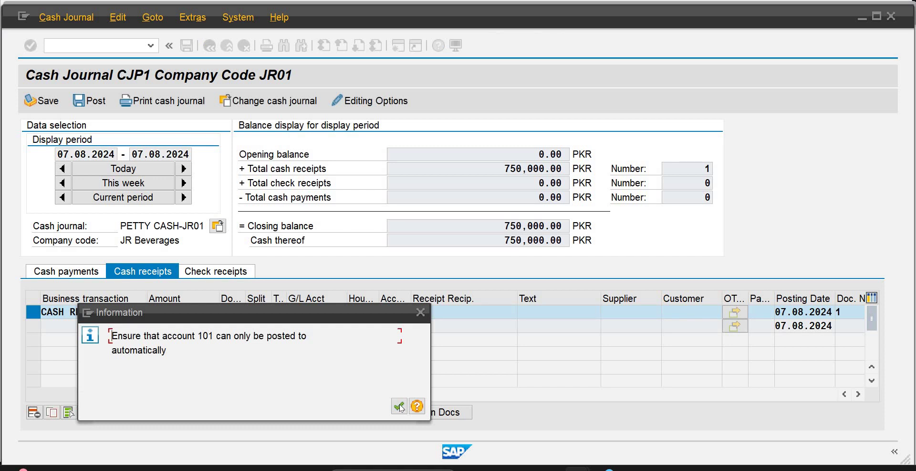
key("Return")
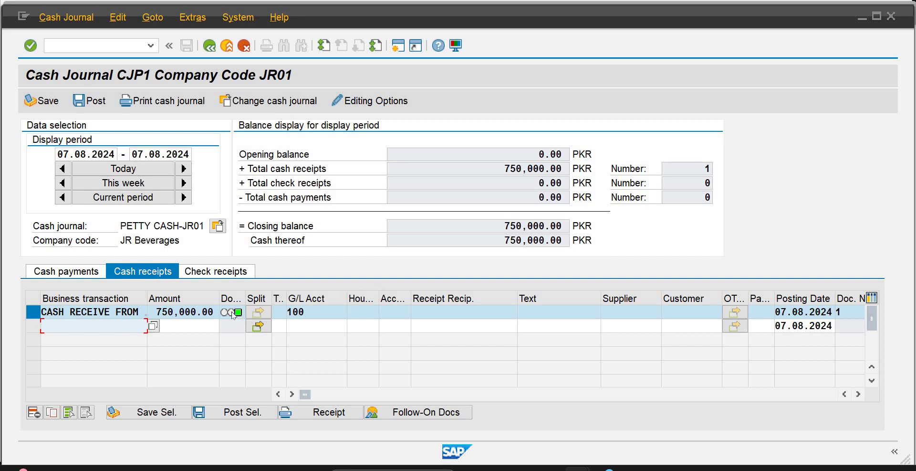
mouse_move(233, 314)
In the line item session, redisplay the items of G/L account 100 and select the amount of the SJ document.
mouse_move(450, 467)
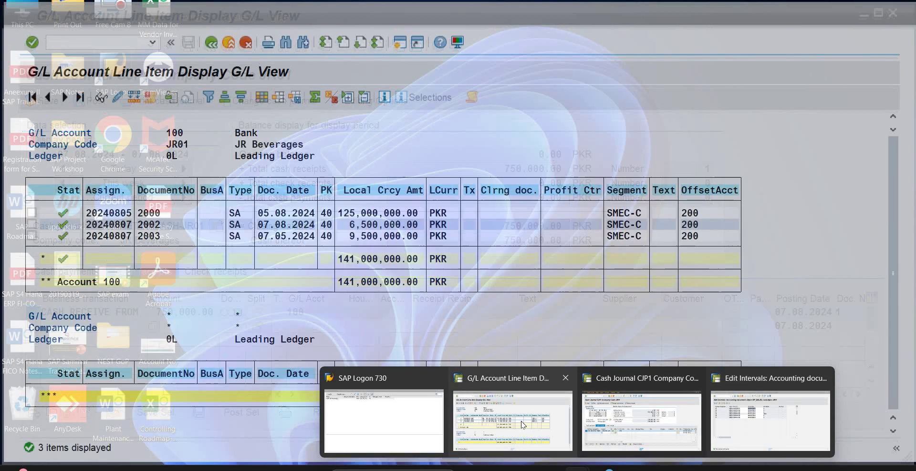
left_click(523, 424)
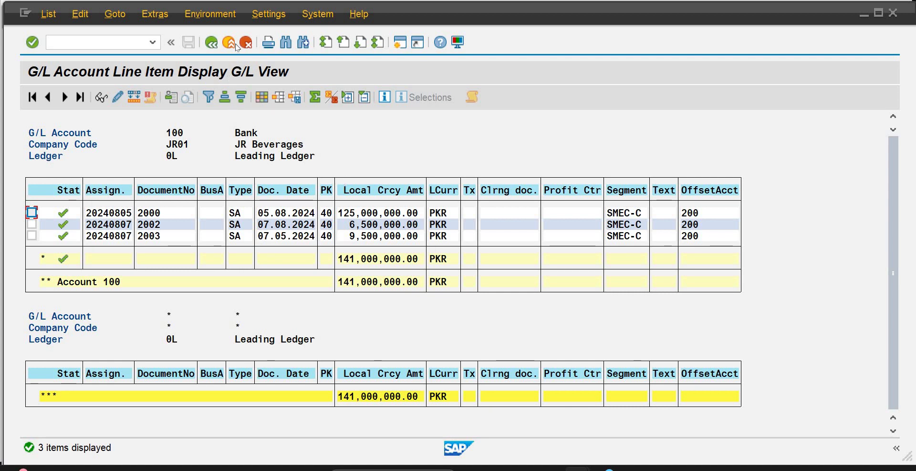
left_click(212, 43)
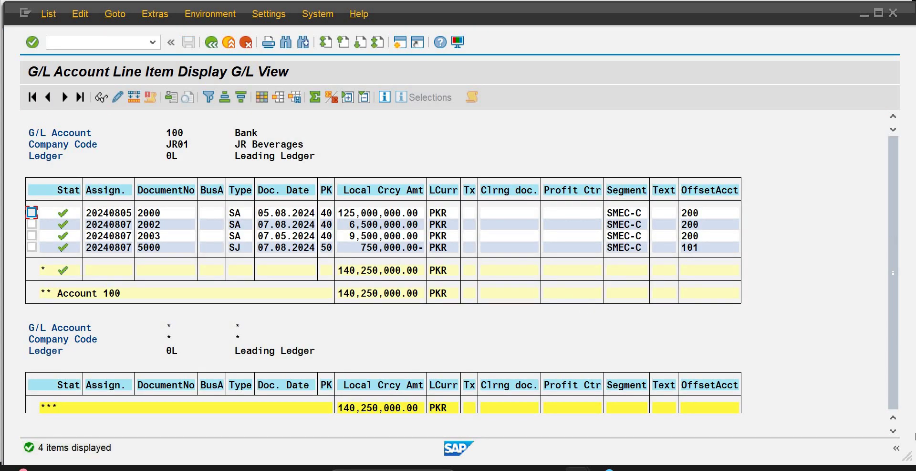
left_click(368, 248)
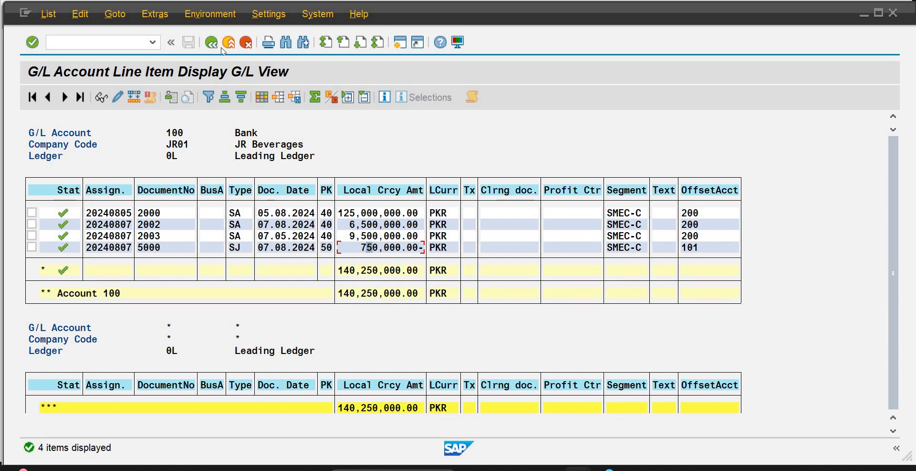
Display document 5000 of company code JR01 for fiscal year 2024 with transaction FB03, and select its Bank line item.
left_click(122, 44)
type("/nfb03")
key("Return")
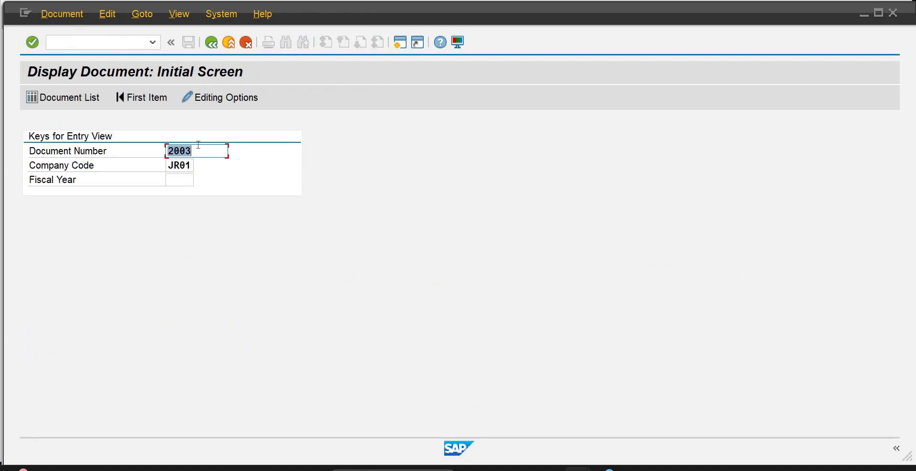
type("5")
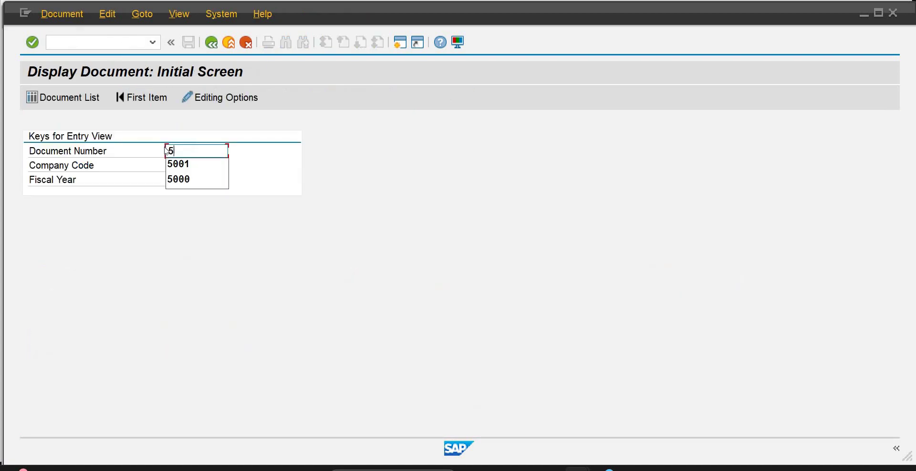
type("000")
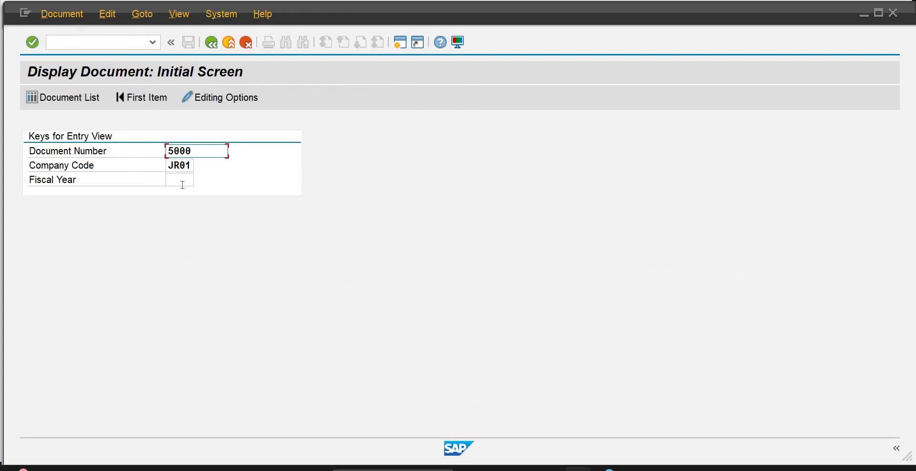
left_click(183, 185)
type("20")
left_click(184, 190)
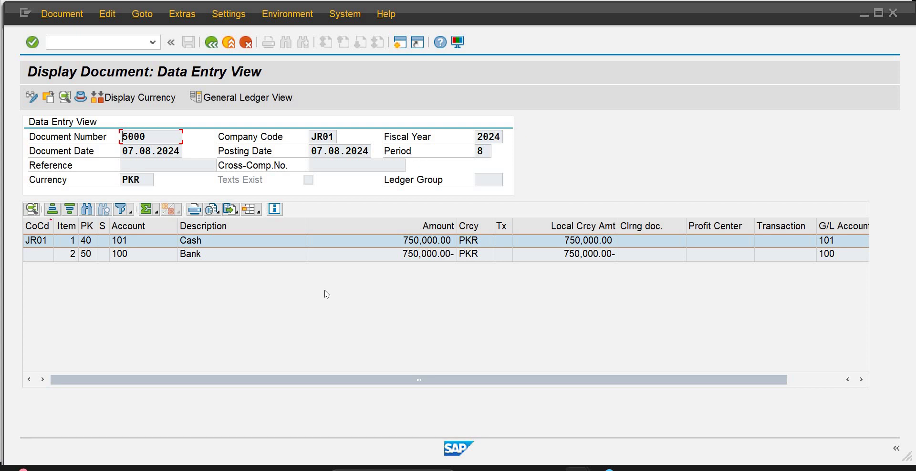
left_click(188, 256)
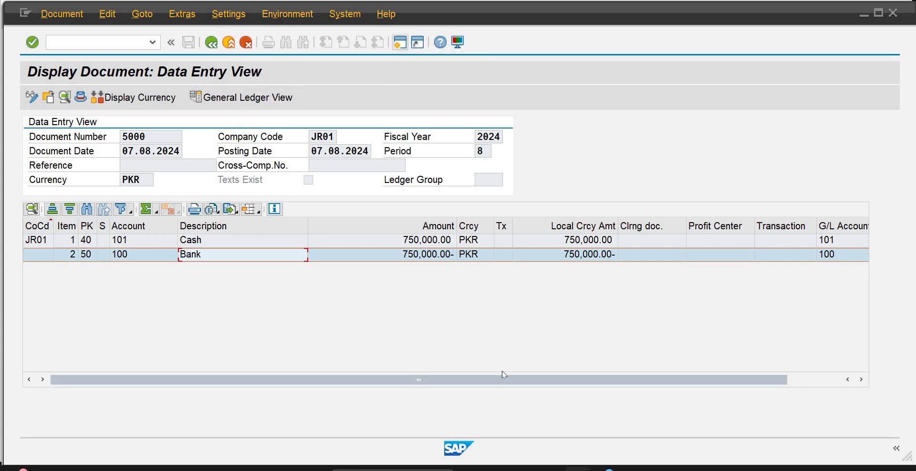
Switch to the cash journal session, exit the journal, and list all items of G/L account 100 in company code JR01 with FAGLL03.
mouse_move(578, 467)
left_click(642, 433)
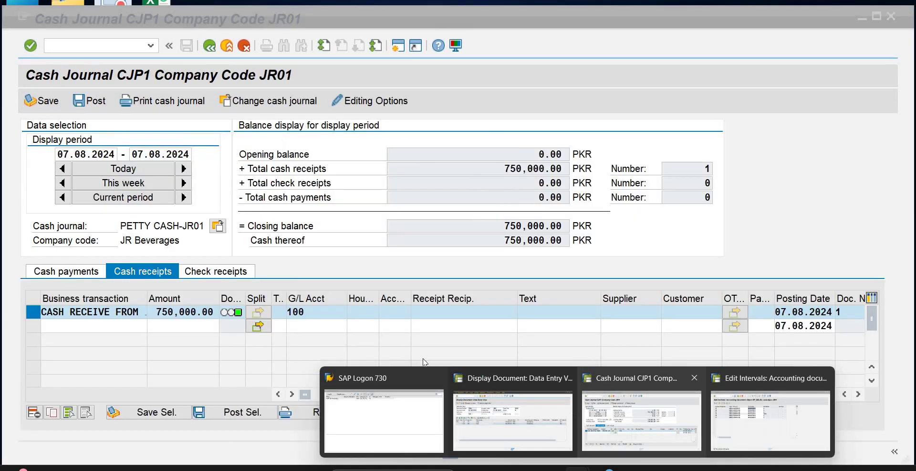
left_click(112, 46)
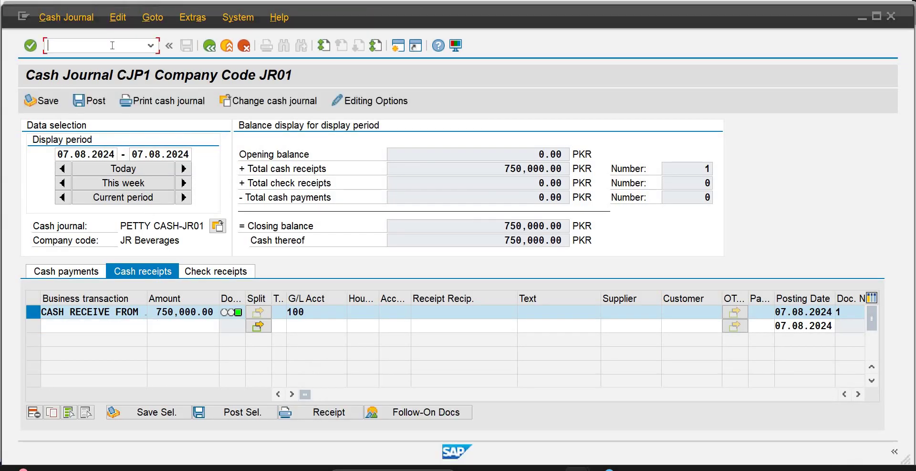
type("/n")
key("Return")
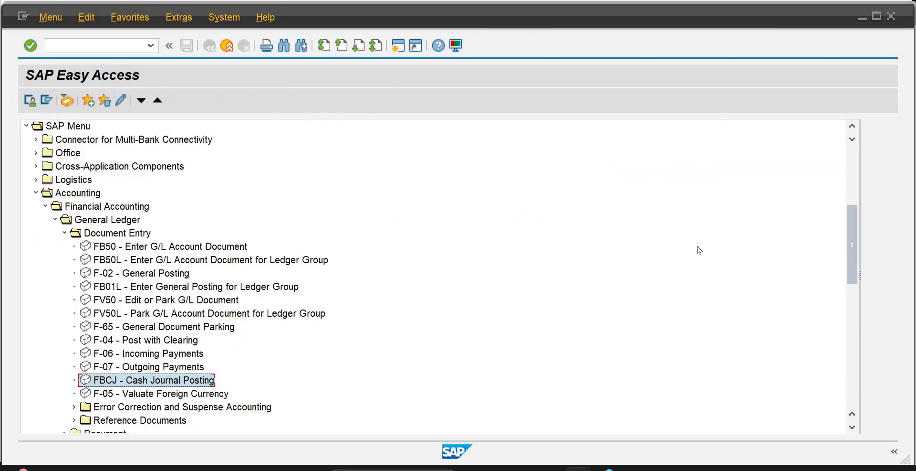
left_click_drag(853, 256, 852, 167)
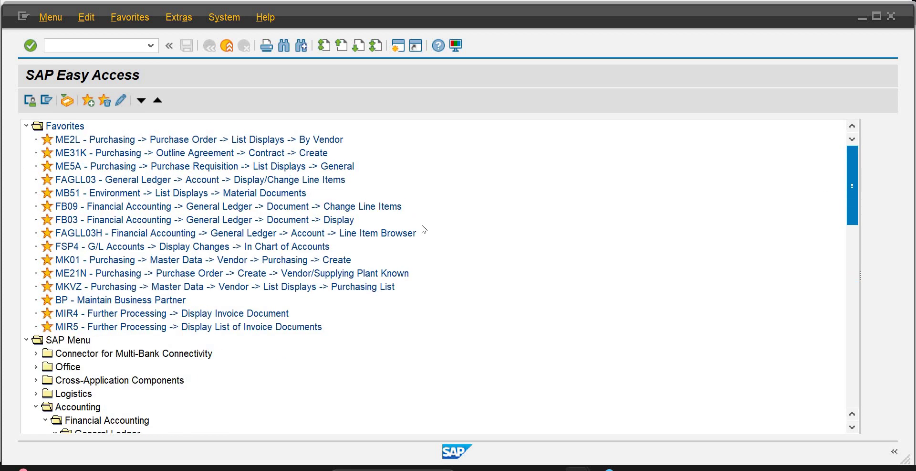
double_click(84, 180)
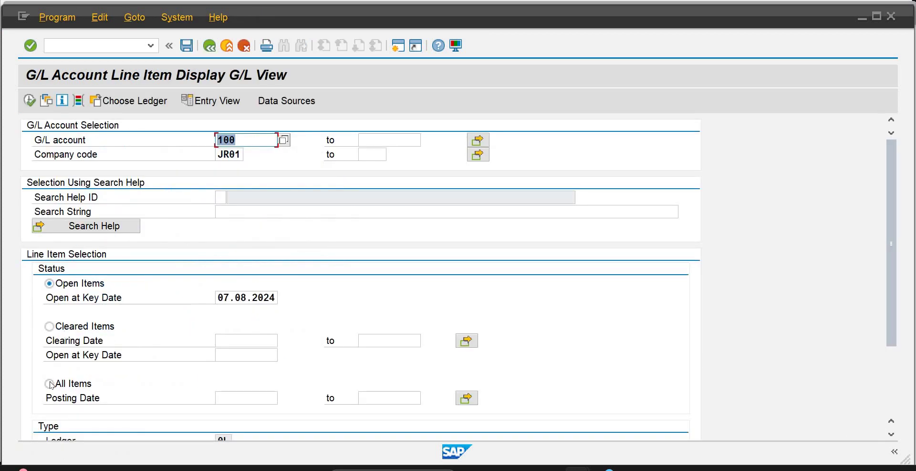
left_click(50, 383)
left_click(30, 100)
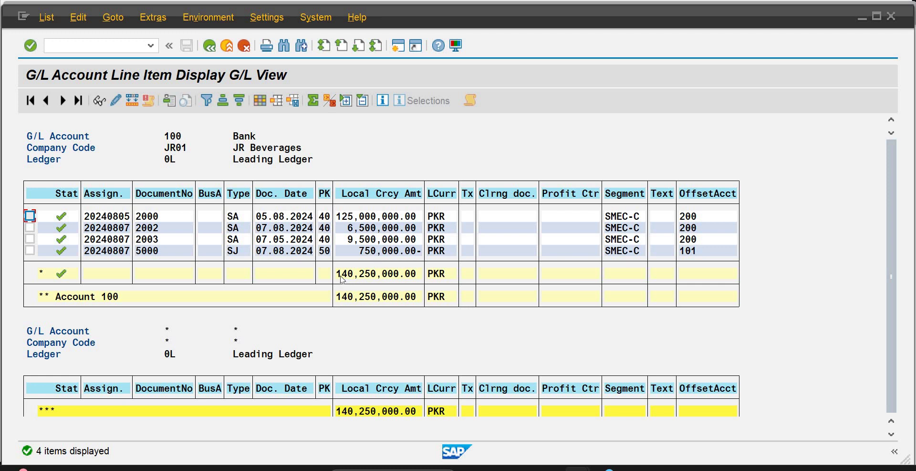
Examine the total amount of G/L account 100 and the offsetting accounts of its line items.
left_click(360, 277)
left_click(704, 252)
left_click(693, 228)
left_click(695, 239)
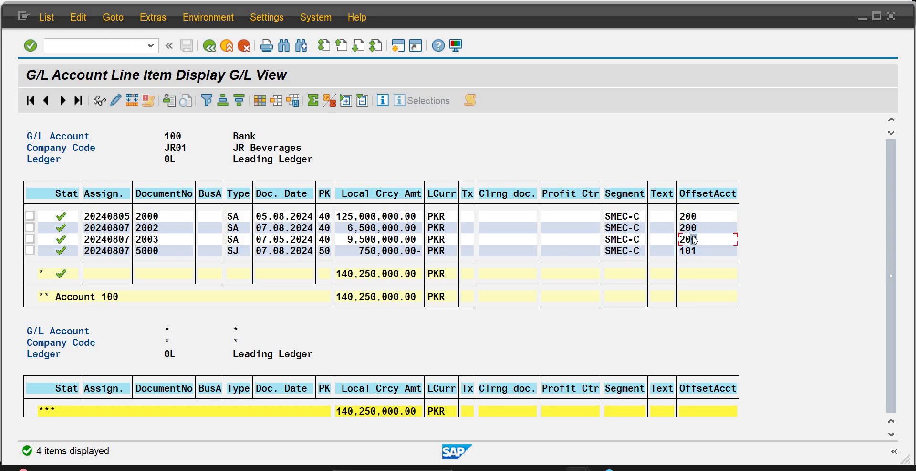